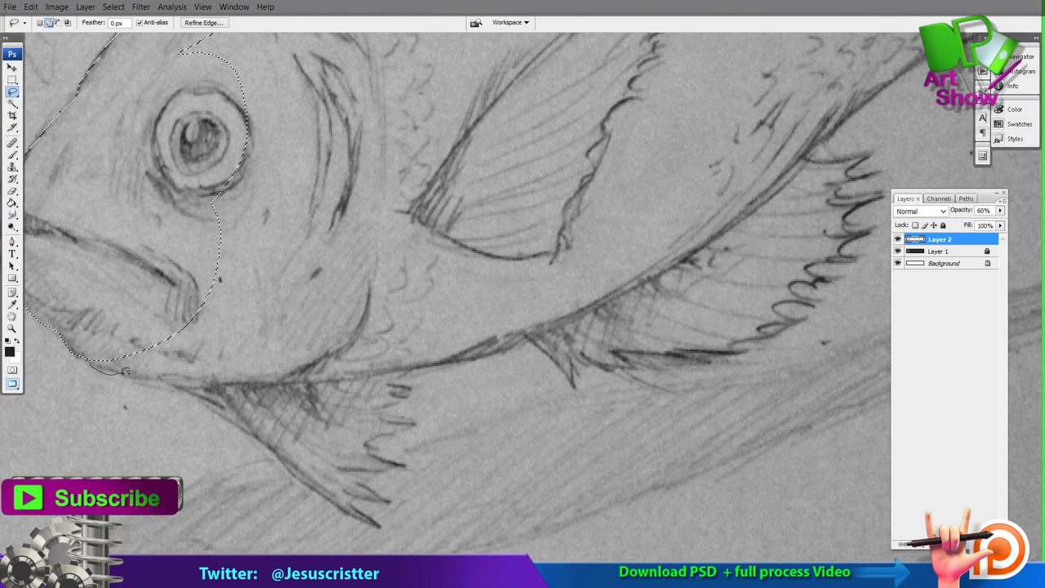
Step: Extend the lasso selection around the fish's chin and lower jaw, and along the forehead to the first dorsal spines
left_click_drag(124, 372, 214, 258)
mouse_move(87, 360)
left_mouse_down()
mouse_move(120, 379)
mouse_move(172, 382)
left_mouse_up()
left_click_drag(402, 369, 245, 214)
left_click_drag(392, 204, 395, 343)
mouse_move(231, 359)
left_mouse_down()
mouse_move(168, 285)
mouse_move(176, 307)
left_mouse_up()
left_click_drag(64, 246, 269, 119)
left_click_drag(269, 123, 195, 305)
left_click_drag(120, 298, 139, 257)
left_click_drag(175, 214, 164, 278)
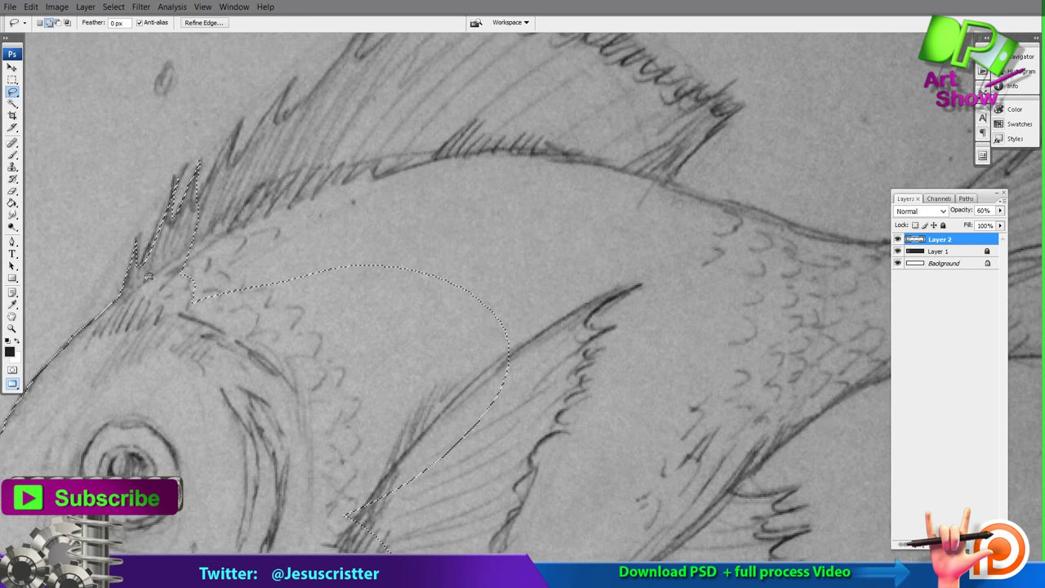
Step: Add the front dorsal spines and the upper part of the fish's body to the lasso selection
mouse_move(194, 206)
left_mouse_down()
mouse_move(214, 167)
mouse_move(180, 276)
left_mouse_up()
mouse_move(265, 143)
left_mouse_down()
mouse_move(208, 220)
mouse_move(221, 222)
mouse_move(159, 322)
left_mouse_up()
left_click_drag(204, 253, 221, 200)
mouse_move(233, 186)
left_mouse_down()
mouse_move(366, 146)
mouse_move(214, 374)
left_mouse_up()
mouse_move(450, 239)
left_mouse_down()
mouse_move(753, 286)
mouse_move(610, 208)
left_mouse_up()
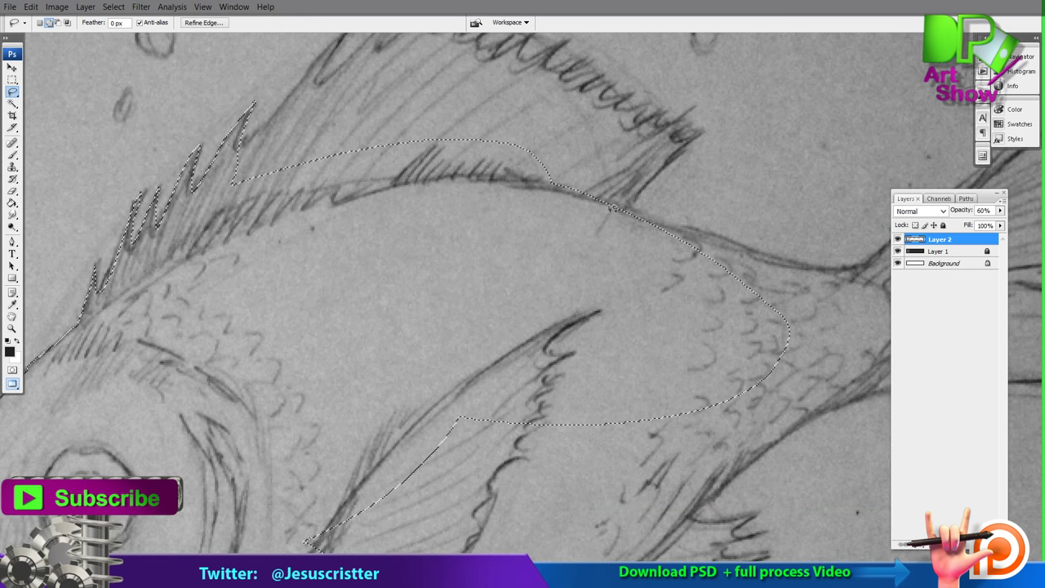
Step: Add the upper back edge near the tail and the rear dorsal fin's jagged tips to the selection
left_click_drag(861, 289, 739, 326)
mouse_move(625, 212)
left_mouse_down()
mouse_move(707, 132)
mouse_move(600, 204)
left_mouse_up()
mouse_move(701, 134)
left_mouse_down()
mouse_move(651, 137)
mouse_move(600, 194)
left_mouse_up()
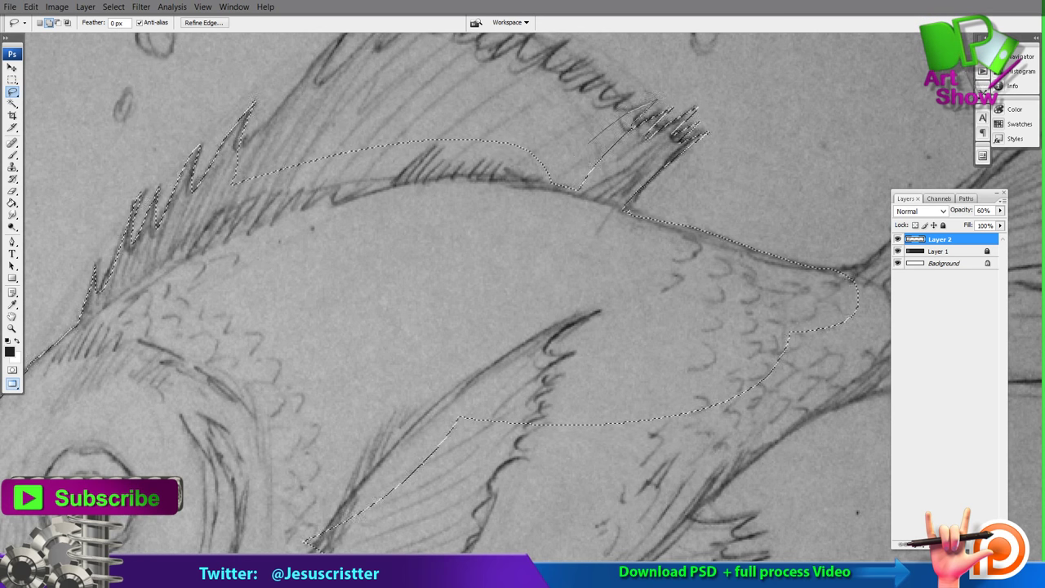
left_click_drag(653, 131, 555, 184)
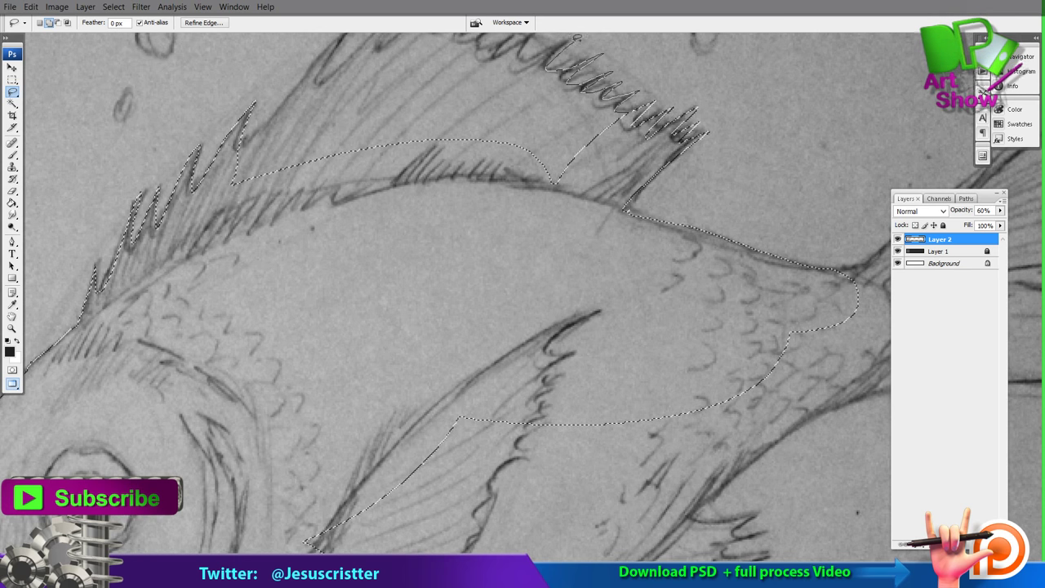
left_click_drag(623, 131, 625, 124)
mouse_move(565, 46)
left_mouse_down()
mouse_move(617, 185)
mouse_move(578, 178)
left_mouse_up()
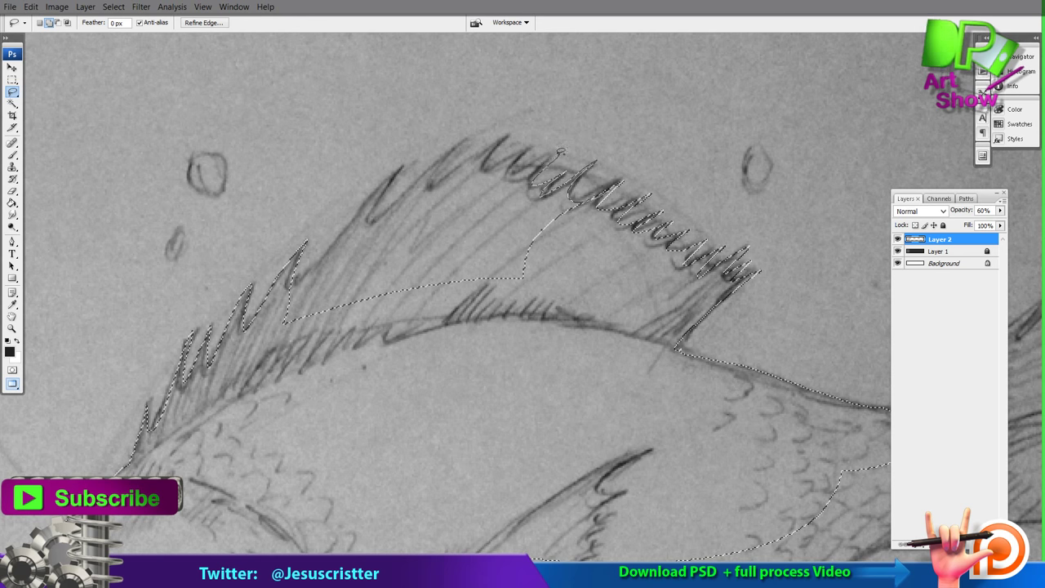
Step: Complete the selection of the dorsal fin's outer edge and add the bubbles around it
left_click_drag(488, 150, 416, 309)
mouse_move(490, 152)
left_mouse_down()
mouse_move(452, 154)
mouse_move(385, 220)
left_mouse_up()
mouse_move(289, 285)
left_mouse_down()
mouse_move(336, 234)
mouse_move(278, 351)
mouse_move(310, 334)
left_mouse_up()
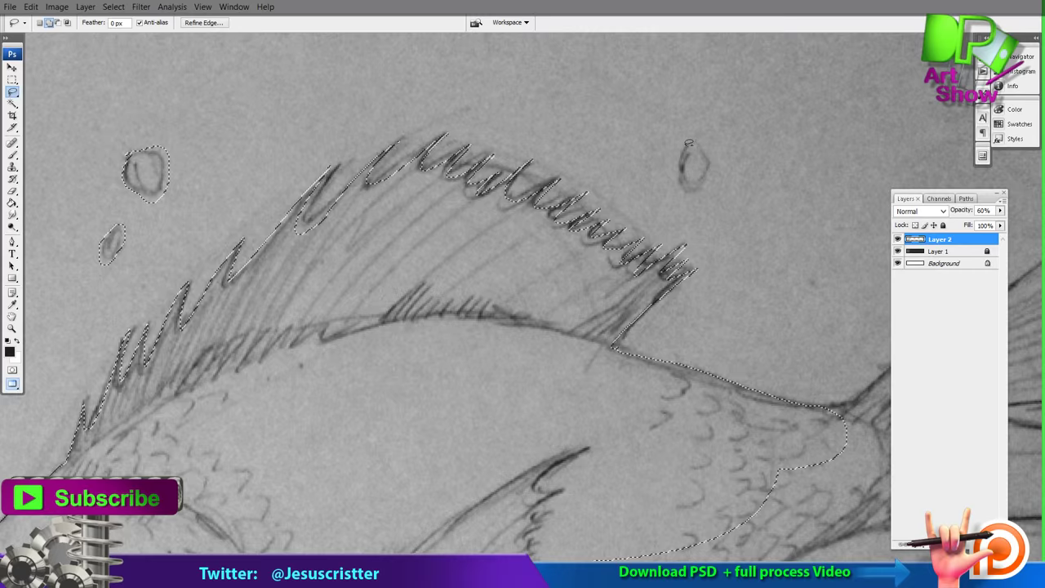
left_click_drag(689, 144, 691, 146)
Step: Add the pelvic fin beneath the head and its jagged rear edge to the lasso selection
left_click_drag(251, 257, 501, 163)
mouse_move(581, 510)
left_mouse_down()
mouse_move(492, 91)
mouse_move(415, 35)
left_mouse_up()
left_click_drag(141, 301, 205, 335)
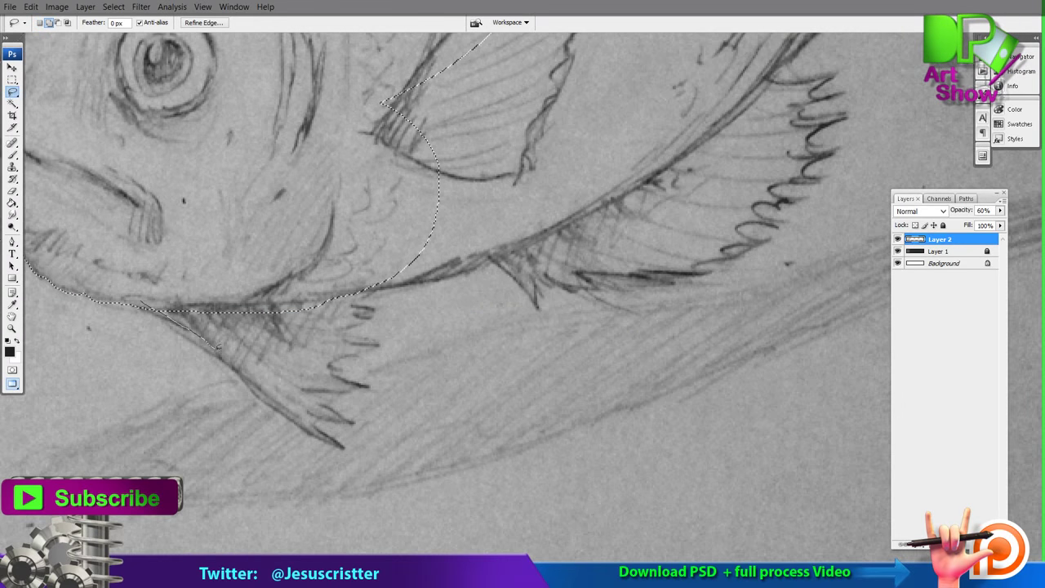
left_click_drag(360, 300, 346, 279)
mouse_move(380, 279)
left_mouse_down()
mouse_move(179, 330)
mouse_move(387, 193)
mouse_move(199, 181)
left_mouse_up()
Step: Trace the anal fin's serrated outline with the lasso and add it to the selection
left_click_drag(281, 306, 336, 347)
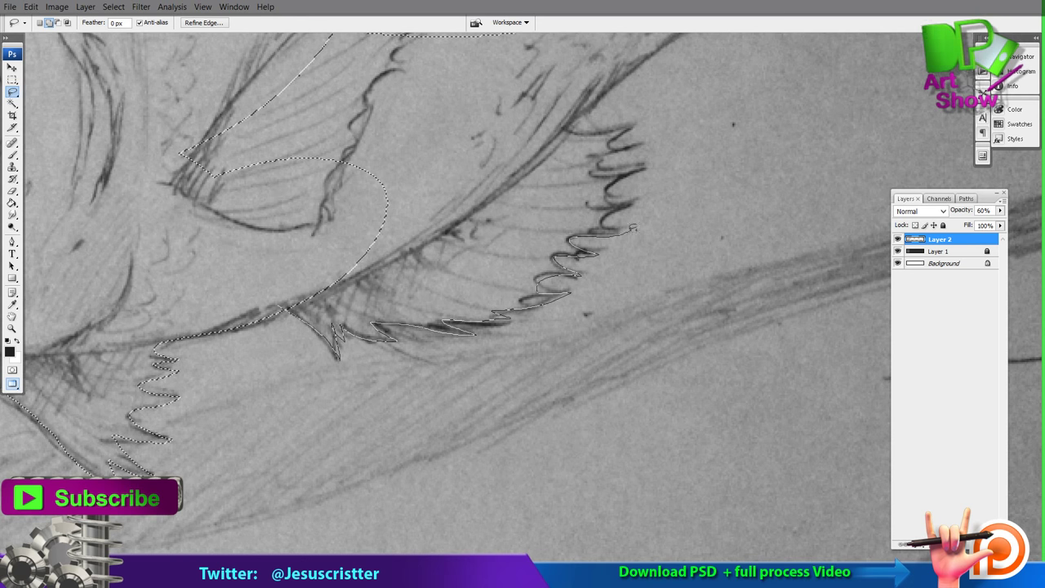
left_click_drag(624, 134, 364, 188)
left_click_drag(522, 89, 302, 290)
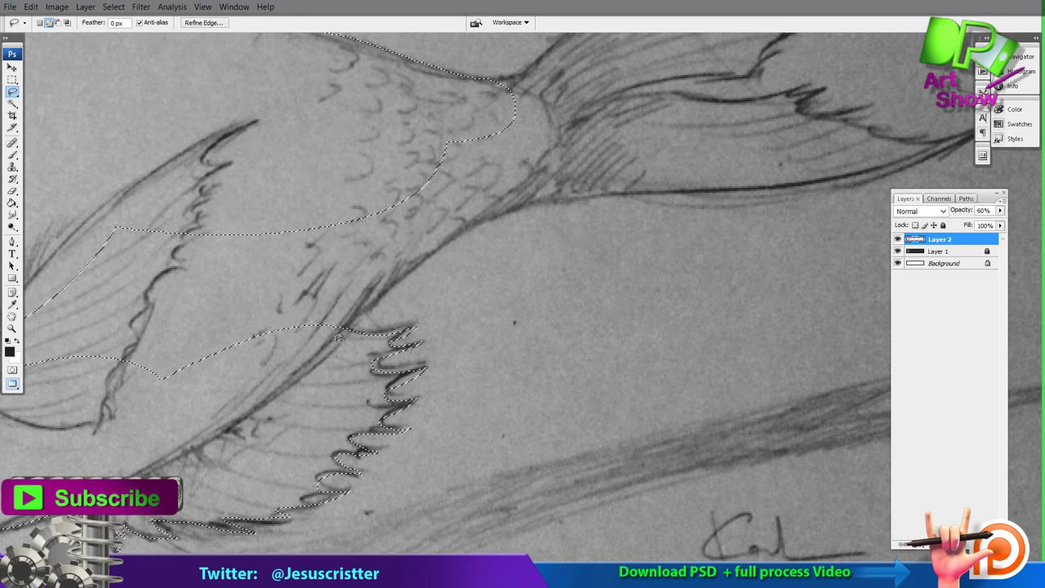
Step: Add the rear belly edge and the base of the tail fin to the lasso selection
left_click_drag(346, 332, 445, 155)
left_click_drag(142, 280, 276, 211)
left_click_drag(155, 196, 91, 302)
left_click_drag(570, 101, 160, 295)
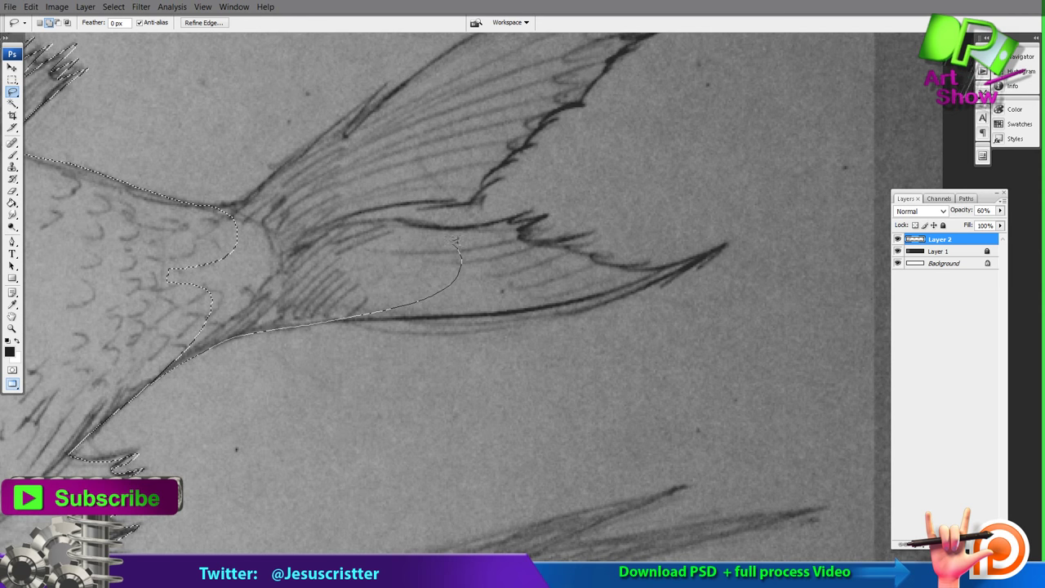
left_click_drag(222, 243, 156, 300)
Step: Trace the upper tail lobe along its jagged inner edge and pointed tip, adding it to the selection
left_click_drag(246, 257, 364, 207)
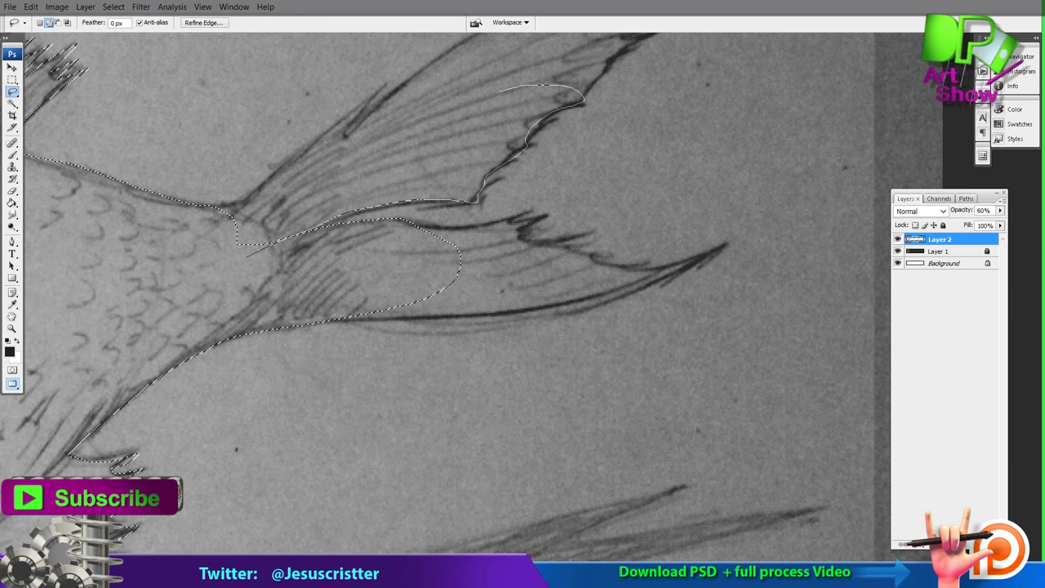
left_click_drag(497, 92, 235, 218)
mouse_move(235, 214)
left_mouse_down()
mouse_move(175, 303)
mouse_move(233, 246)
left_mouse_up()
left_click_drag(323, 212, 341, 222)
mouse_move(328, 214)
left_mouse_down()
mouse_move(390, 150)
mouse_move(205, 272)
mouse_move(325, 198)
left_mouse_up()
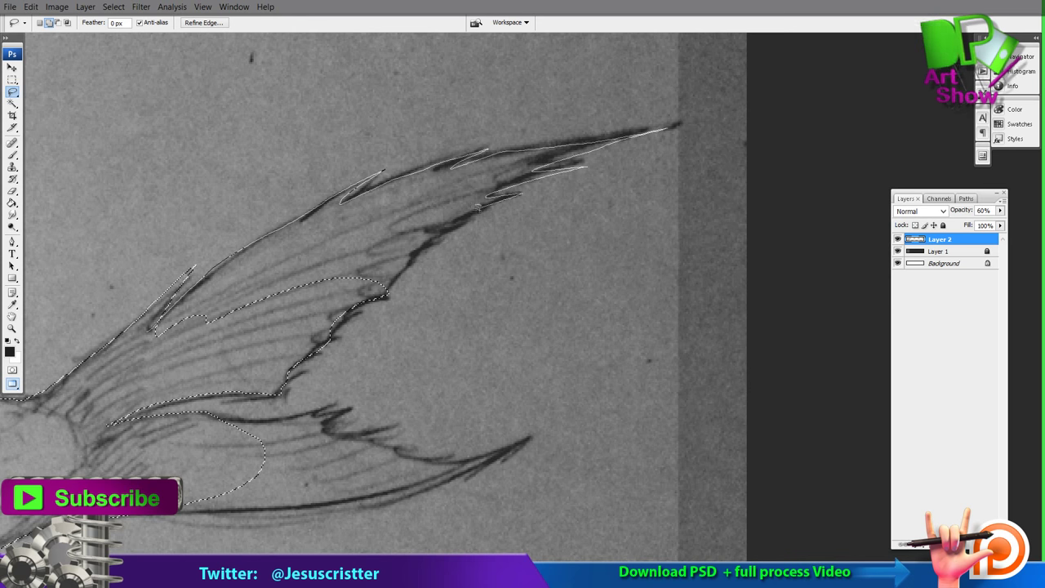
left_click_drag(169, 351, 159, 336)
mouse_move(219, 413)
left_mouse_down()
mouse_move(106, 314)
mouse_move(113, 319)
left_mouse_up()
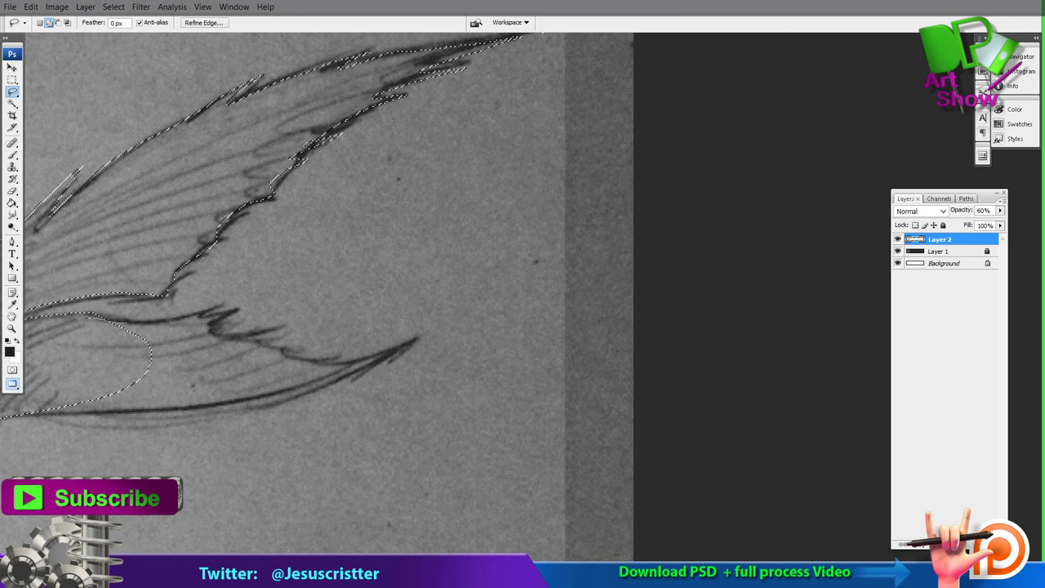
Step: Complete the fish selection around the lower tail lobe and copy the fish onto its own layer
left_click_drag(390, 356, 164, 400)
left_click_drag(265, 259, 417, 161)
left_click_drag(328, 305, 163, 317)
left_click_drag(349, 231, 517, 226)
left_click(469, 273, "alt")
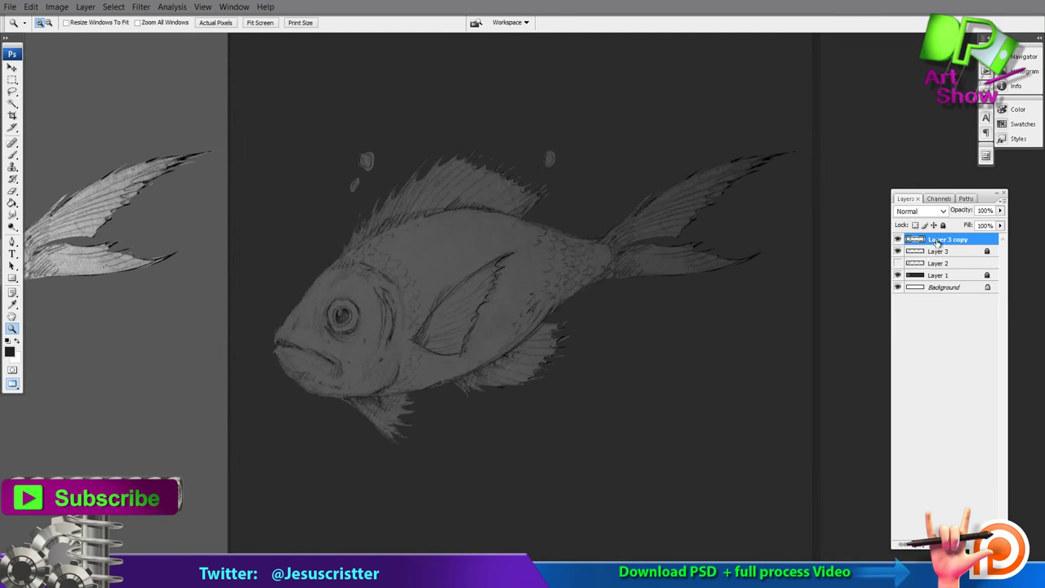
Step: Create a new layer above Layer 3 copy and clip it to that layer
key("ctrl+shift+n")
key("Return")
right_click(938, 240)
left_click(949, 371)
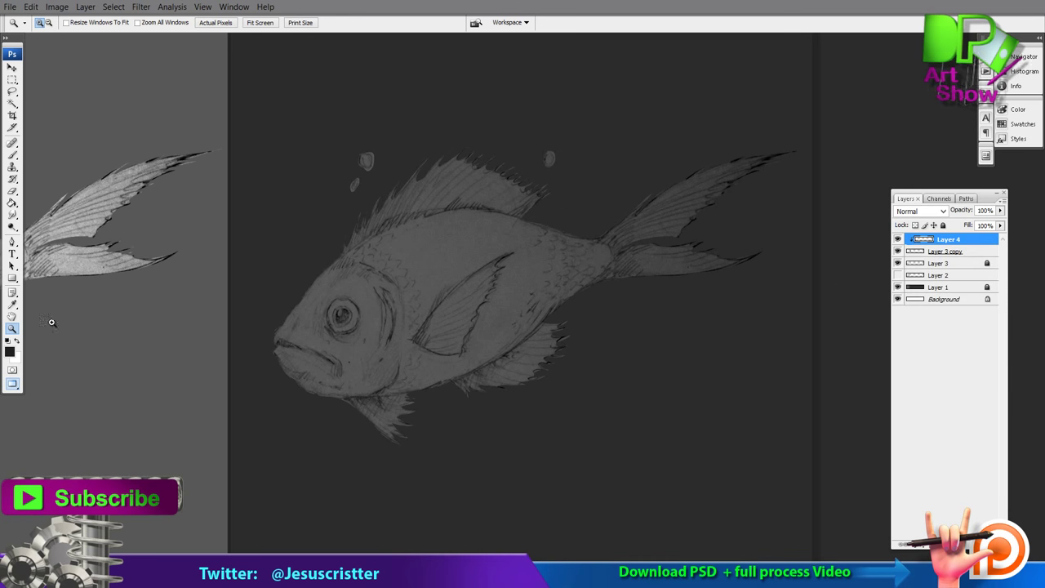
Step: Choose a dark green and paint it along the fish's upper back with a 90 px soft brush
left_click(10, 351)
left_click(773, 228)
left_click(711, 254)
left_click_drag(773, 229, 773, 235)
left_click(721, 267)
key("Return")
key("z")
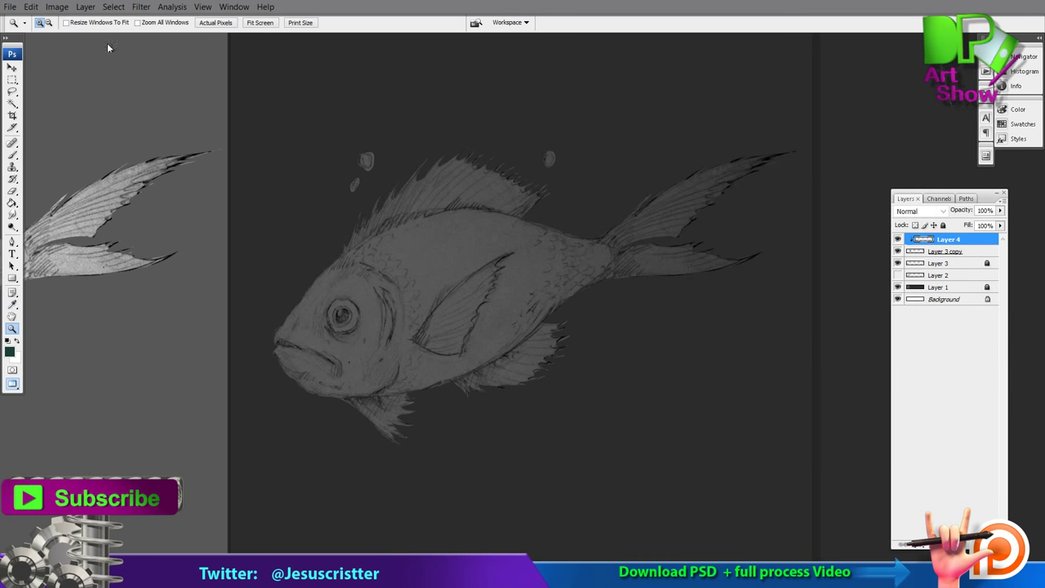
key("b")
key("bracketleft")
key("bracketleft")
key("bracketleft")
key("bracketleft")
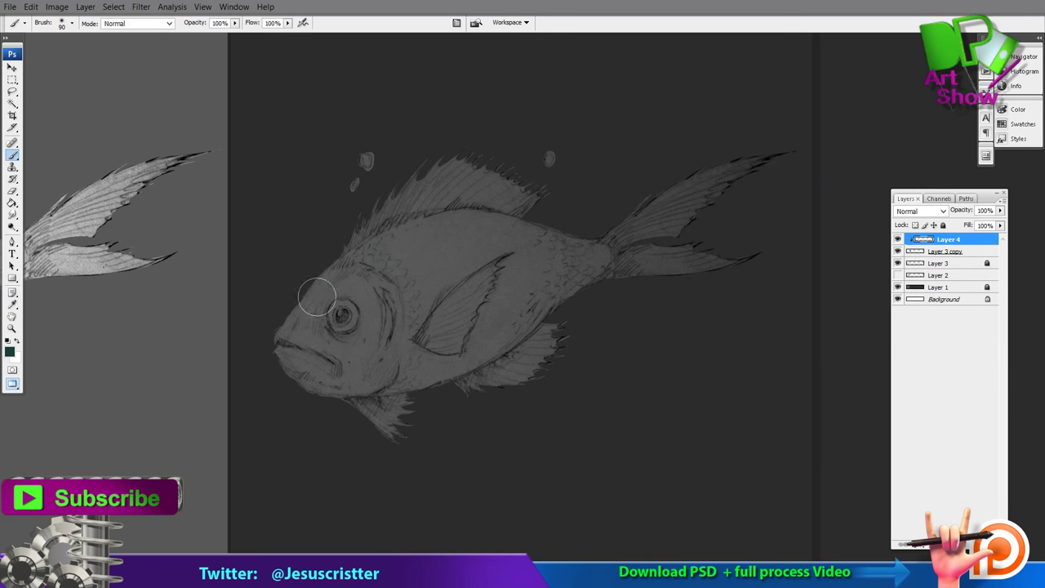
left_click_drag(318, 296, 502, 219)
Step: Choose a darker green and deepen the color along the fish's back and forehead
left_click(10, 352)
left_click(720, 280)
key("Return")
mouse_move(564, 230)
left_mouse_down()
mouse_move(381, 256)
mouse_move(384, 283)
left_mouse_up()
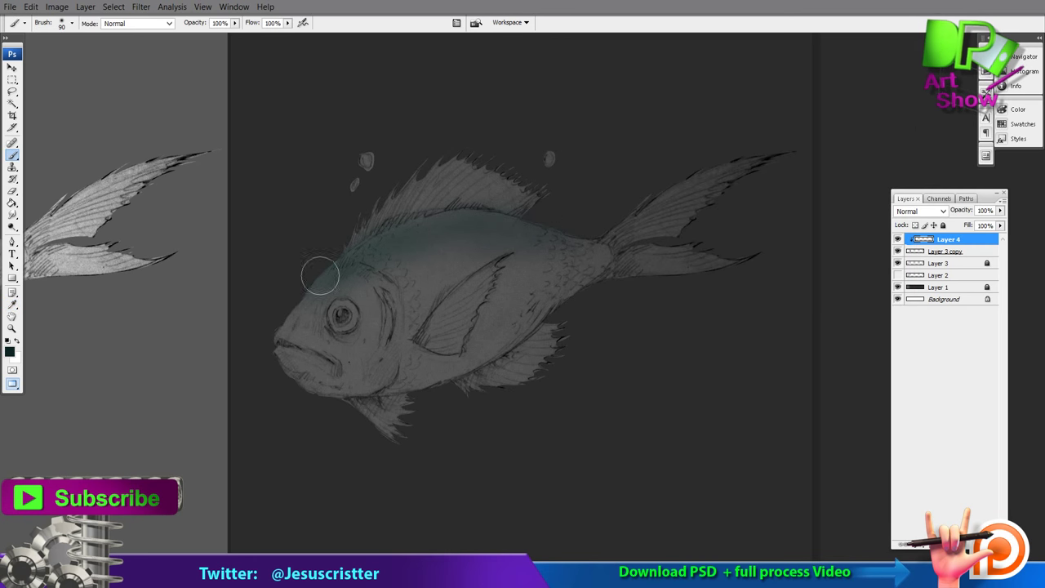
Step: Choose a muted red and tint the fish's cheek between the eye, mouth and gill
left_click(10, 351)
left_click(779, 278)
key("Return")
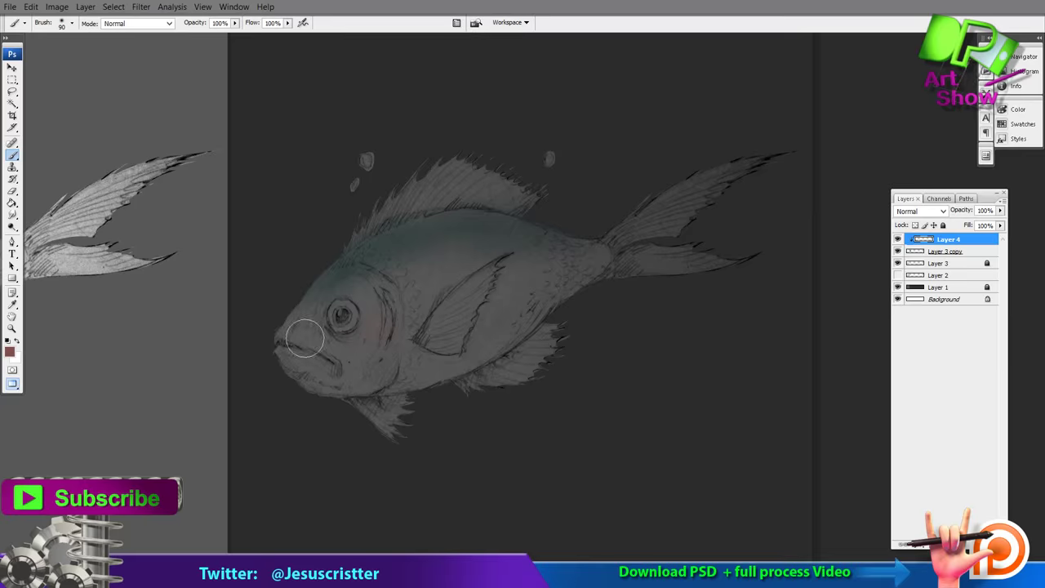
left_click_drag(326, 344, 356, 342)
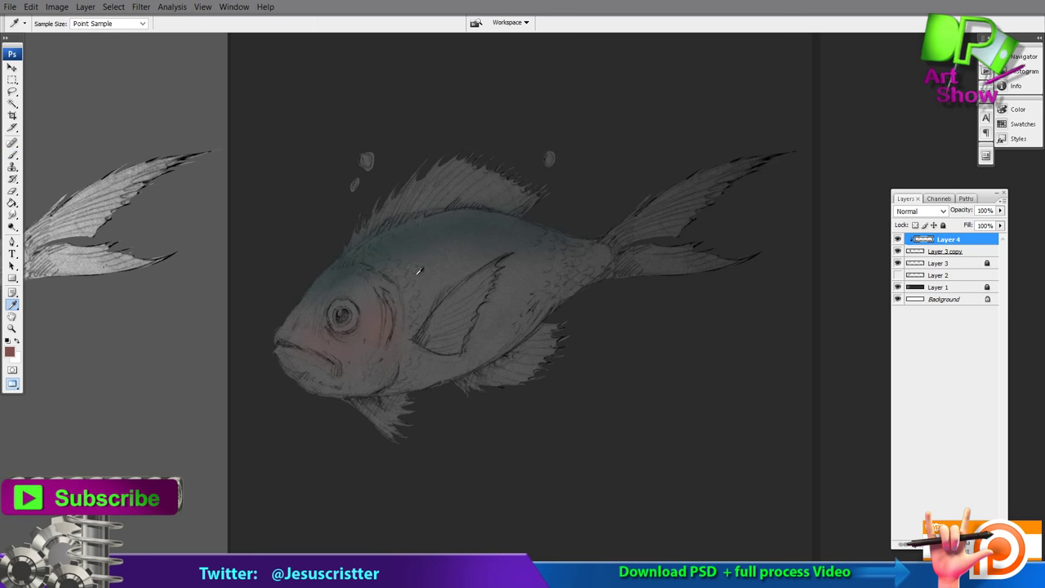
Step: Choose a pale blue-green and brush a highlight along the middle of the fish's flank
left_click(9, 351)
left_click(644, 194)
key("Return")
left_click_drag(509, 274, 466, 277)
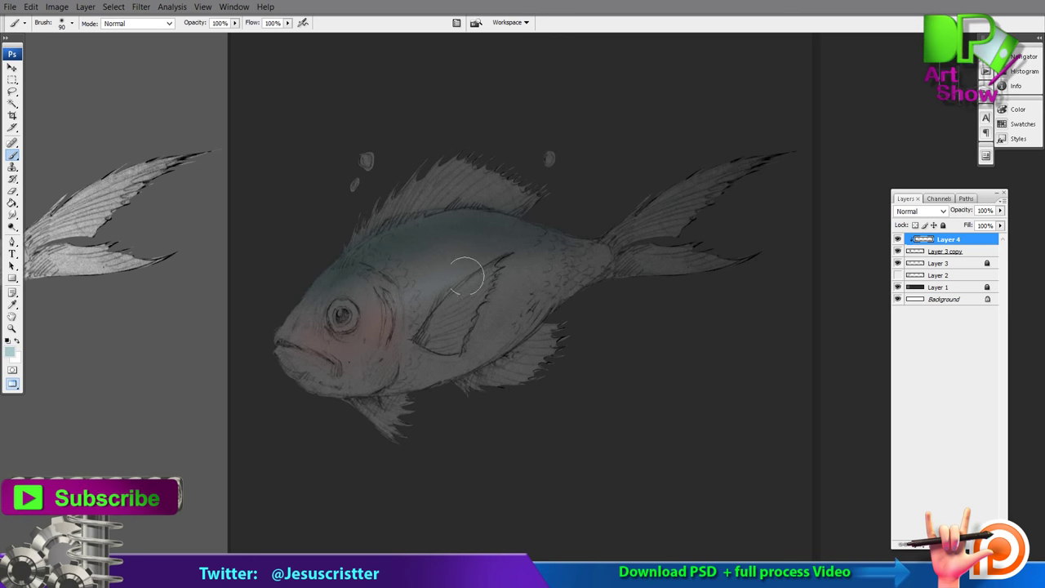
Step: Sample the dark tone from the back and shade the rear belly, snout and underside of the jaw
left_click(497, 224, "alt")
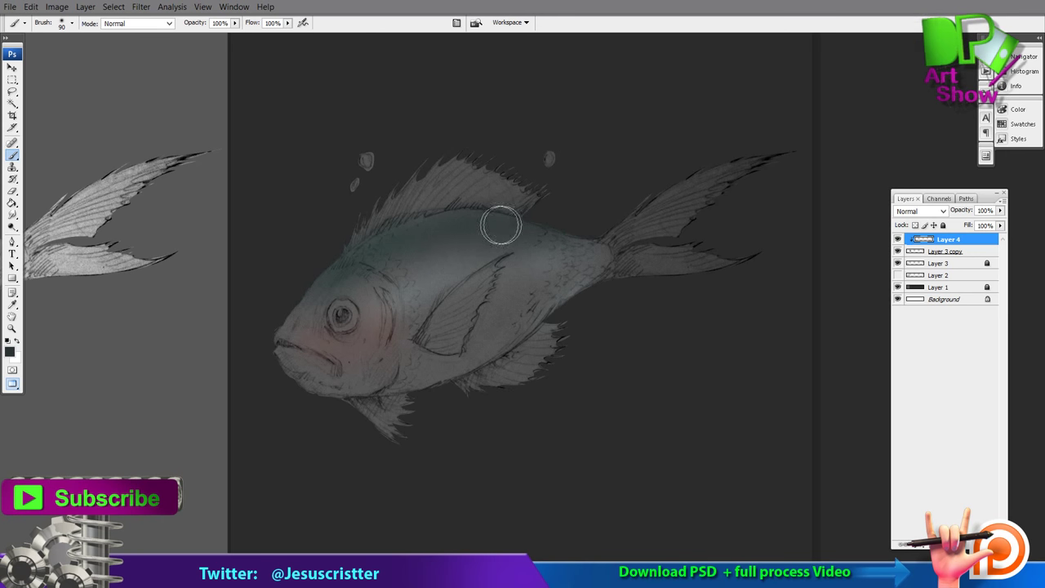
left_click_drag(558, 300, 552, 304)
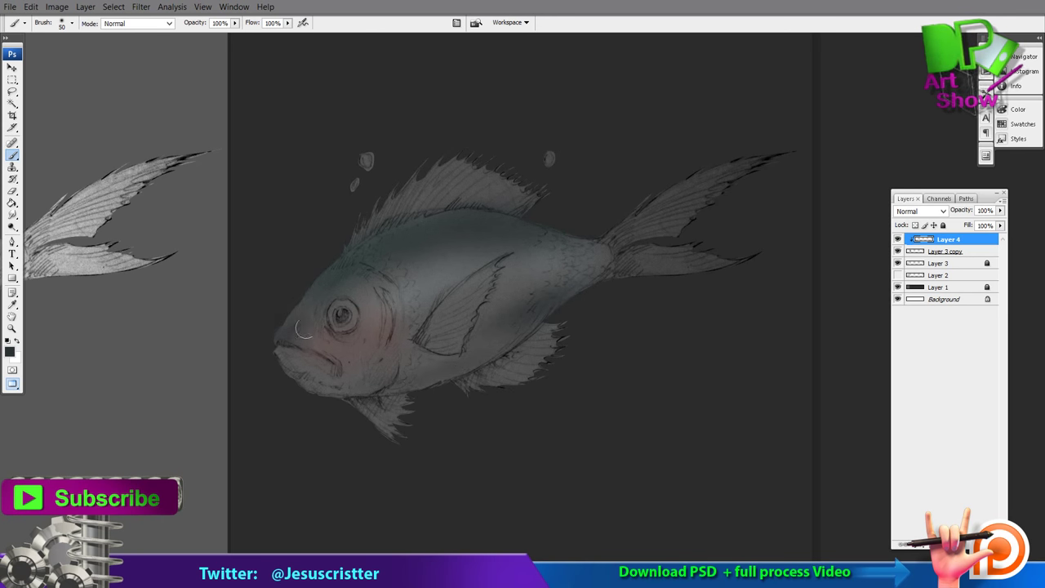
left_click_drag(304, 328, 290, 335)
left_click_drag(303, 388, 367, 395)
Step: Choose a muted foreground color and lightly tint the dorsal, pelvic and anal fins
left_click(10, 352)
left_click(653, 236)
left_click(870, 159)
left_click_drag(427, 166, 422, 204)
left_click_drag(562, 353, 483, 382)
Step: Choose a dark green with hue 160 and tint the tail fin with it
left_click(333, 348, "alt")
left_click(330, 275, "alt")
left_click(10, 352)
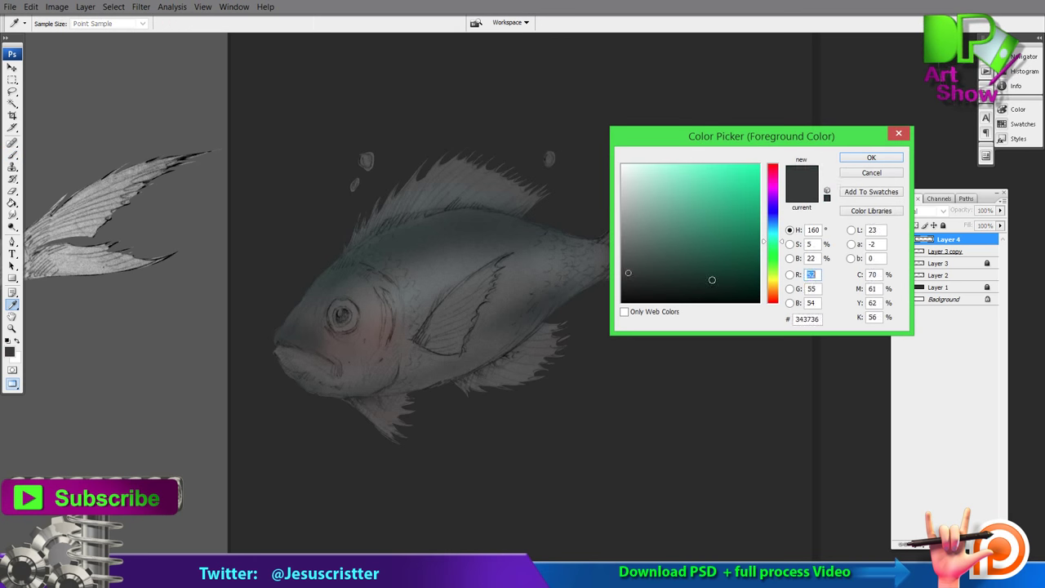
left_click(712, 280)
left_click(871, 159)
Step: Paint the ring of the fish's eye in olive yellow and brown tones with a 20 px brush
left_click(378, 306, "ctrl")
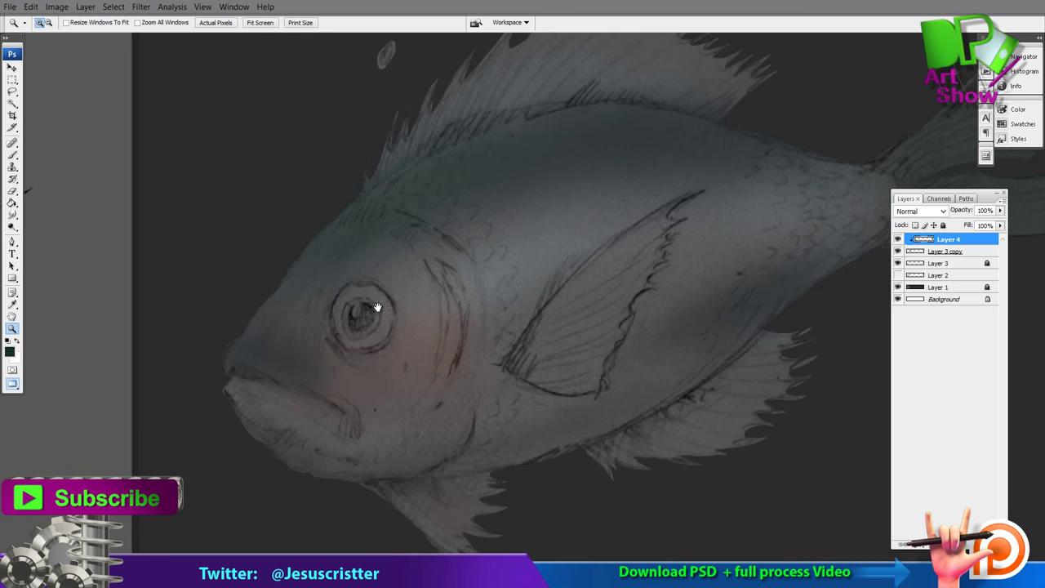
left_click(10, 352)
left_click(658, 249)
left_click(773, 288)
key("Return")
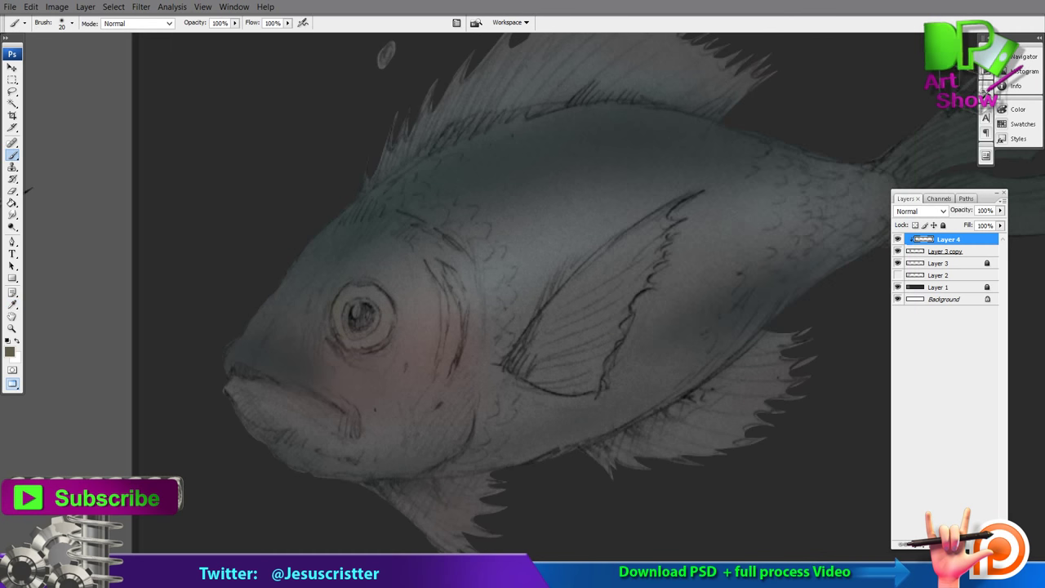
left_click(10, 351)
key("Return")
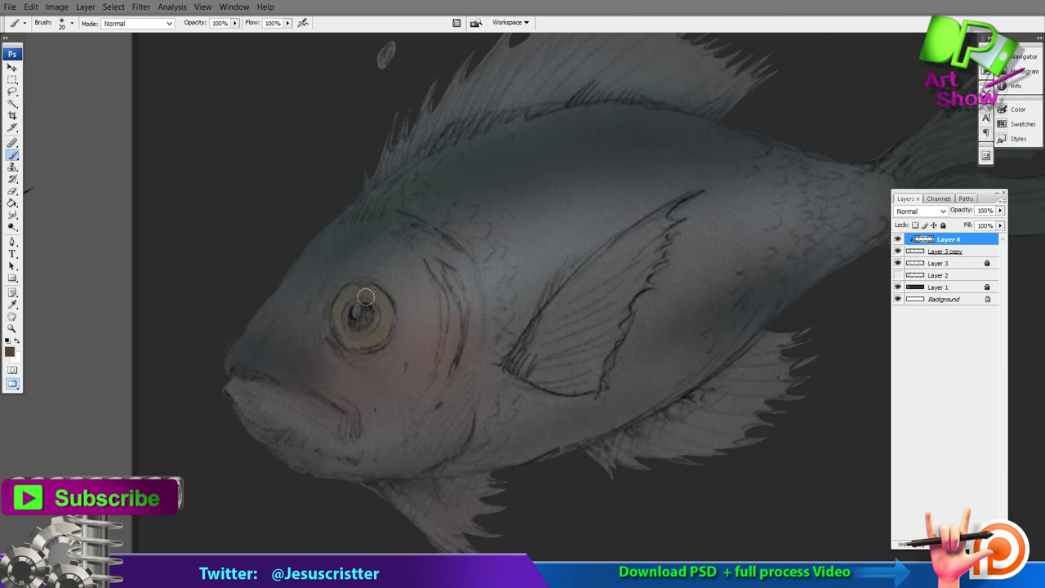
left_click(242, 370, "alt")
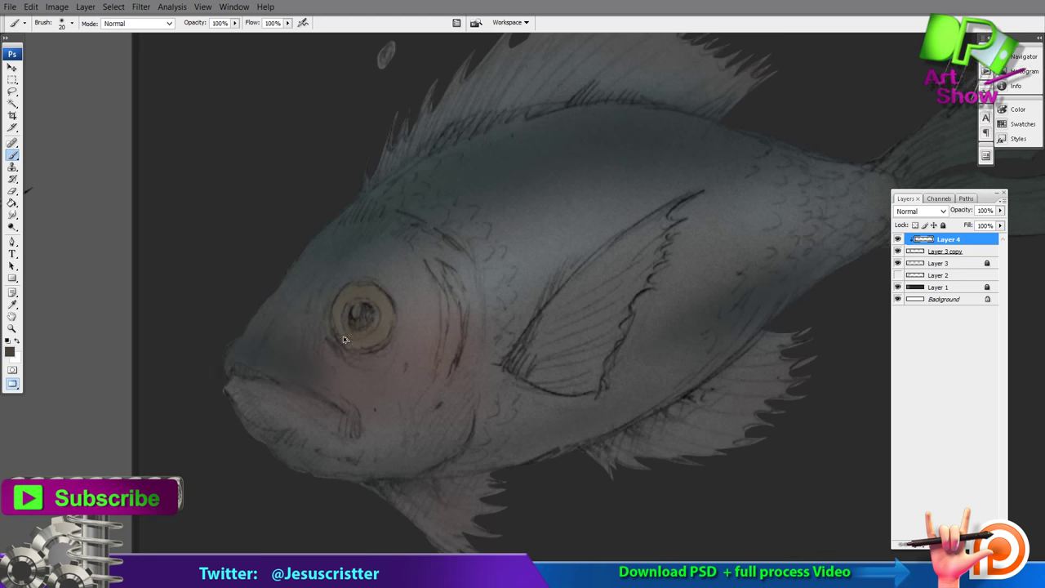
Step: Sample the near-black tone of the pupil and darken the tail fin with a 40 px brush
left_click(353, 320, "alt")
left_click_drag(479, 334, 440, 344)
key("]")
key("]")
left_click_drag(861, 257, 534, 330)
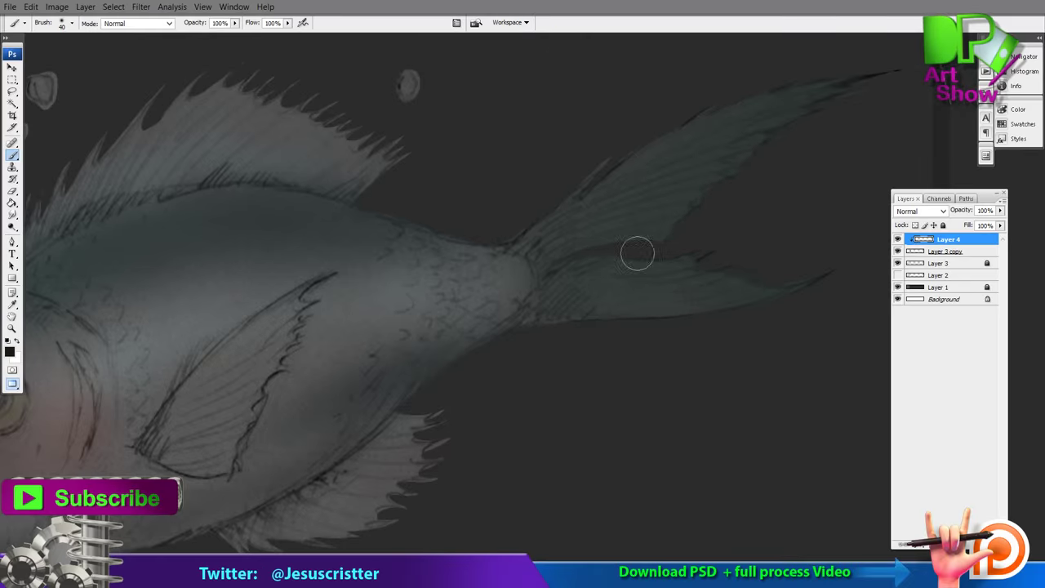
left_click_drag(816, 98, 779, 121)
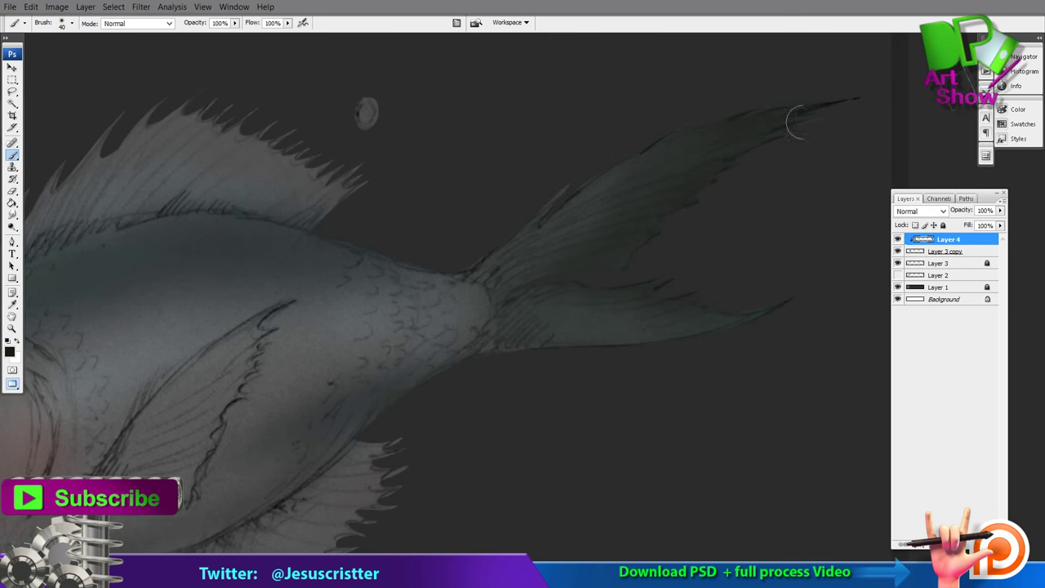
Step: Darken the front edge and base of the dorsal fin with the near-black brush
left_click_drag(359, 244, 626, 243)
mouse_move(464, 187)
left_mouse_down()
mouse_move(182, 312)
mouse_move(371, 236)
left_mouse_up()
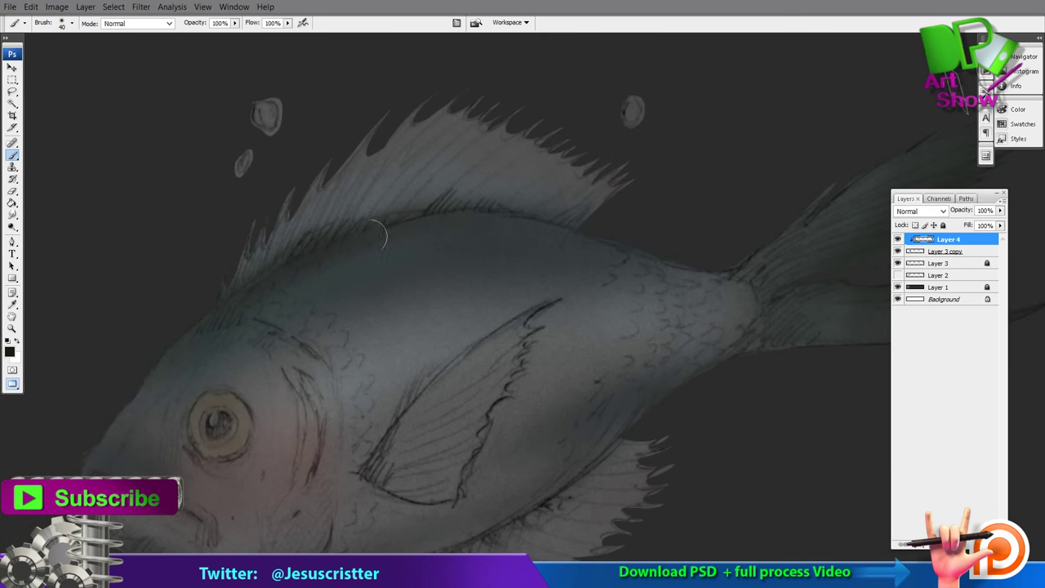
mouse_move(246, 271)
left_mouse_down()
mouse_move(308, 170)
mouse_move(282, 226)
mouse_move(450, 129)
left_mouse_up()
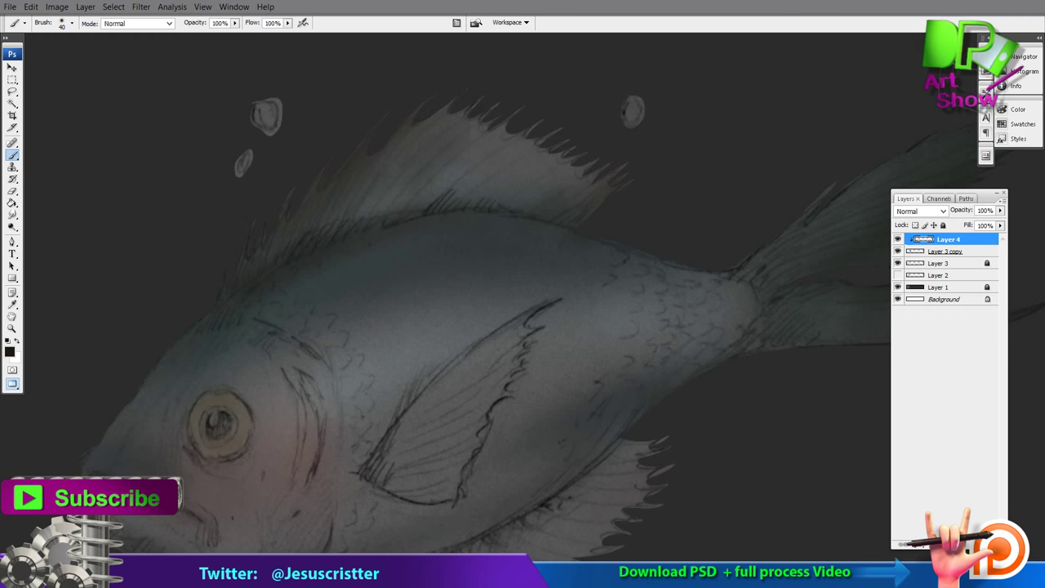
Step: Shade around the base of the pectoral fin and the lower fins with the dark brush
key("z")
left_click(567, 286, "alt")
left_click_drag(567, 286, 579, 204)
key("b")
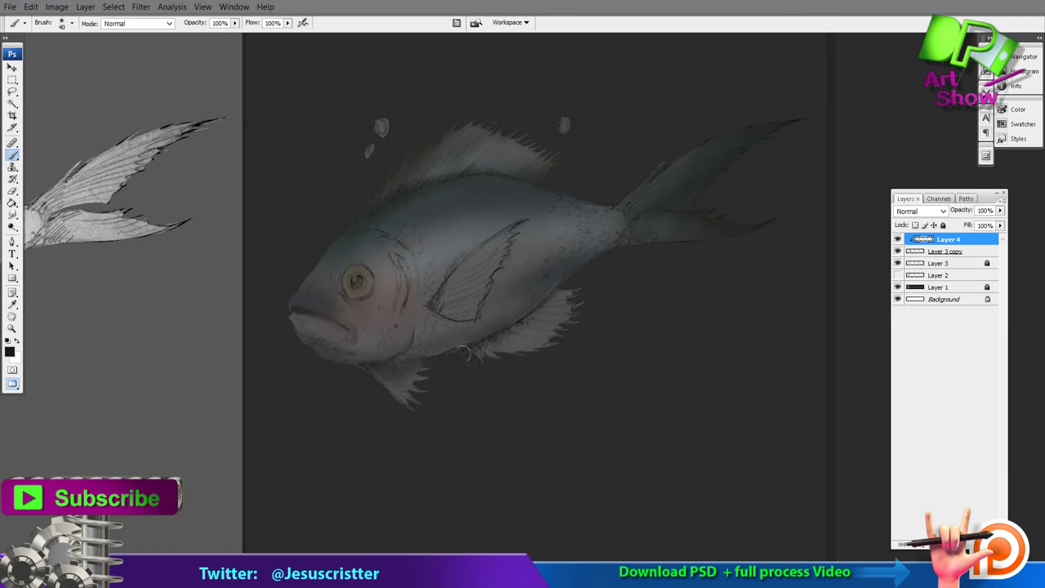
left_click_drag(447, 287, 434, 305)
Step: Apply a subtle image adjustment to the colors of the clipped paint layer
key("z")
left_click(361, 282)
key("space")
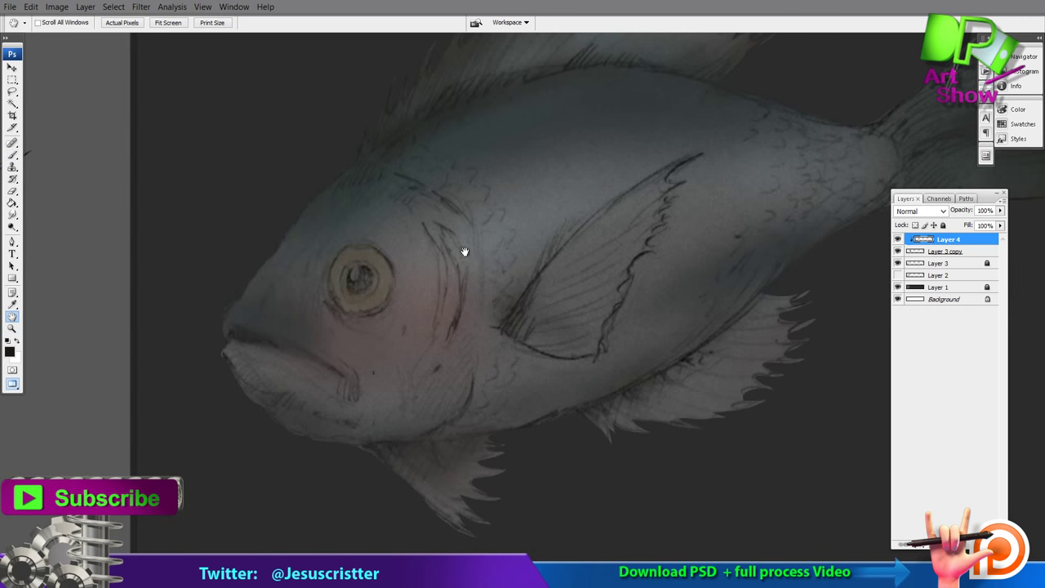
left_click(64, 7)
mouse_move(62, 41)
left_click(168, 157)
left_click_drag(172, 301, 161, 300)
left_click(278, 216)
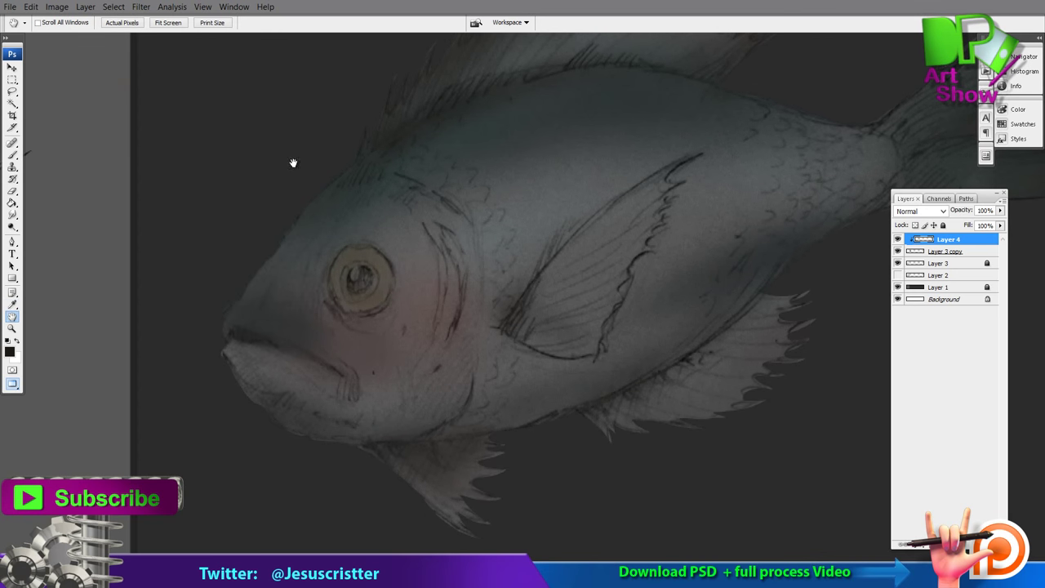
Step: Pick a light blue foreground color and paint soft highlights along the upper back and forehead, using a brush down to 25 px
left_click(10, 349)
left_click(669, 187)
key("Return")
key("b")
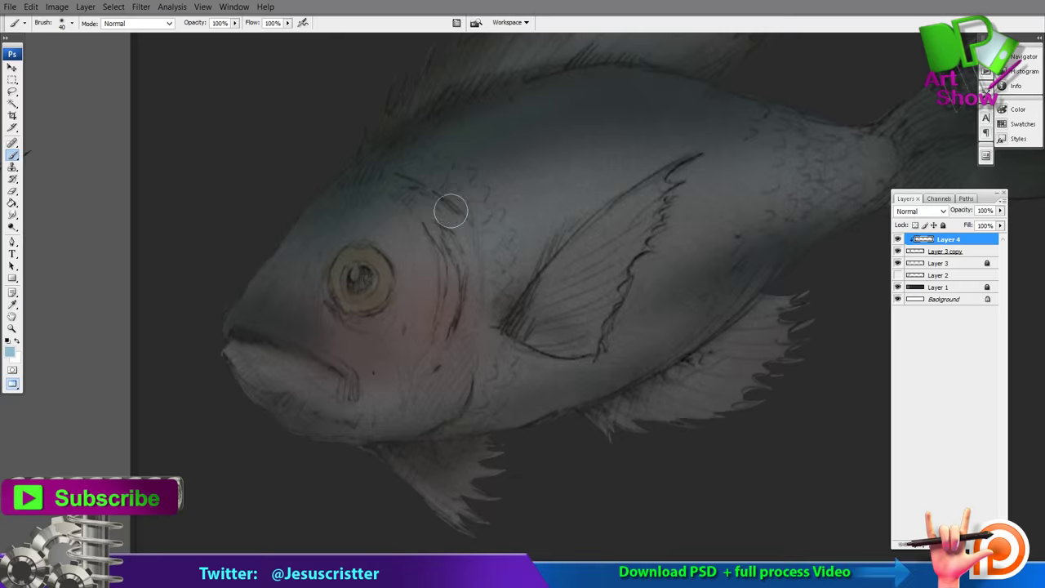
mouse_move(441, 183)
left_mouse_down()
mouse_move(501, 140)
mouse_move(412, 175)
left_mouse_up()
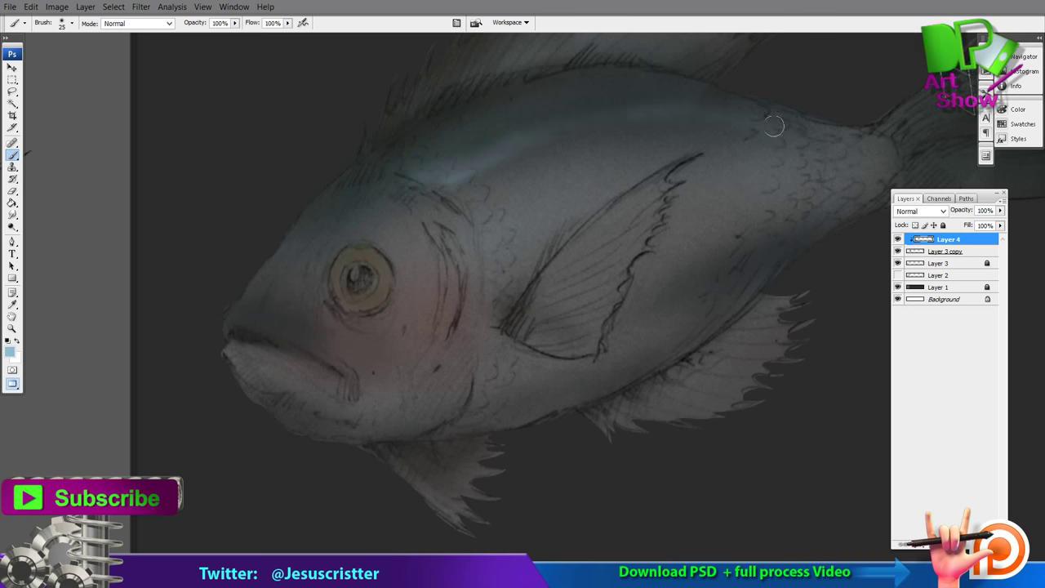
left_click_drag(319, 249, 364, 212)
Step: Pick a light gray-blue foreground color and brush over the spiky edges of the lower fins
left_click(552, 187, "alt")
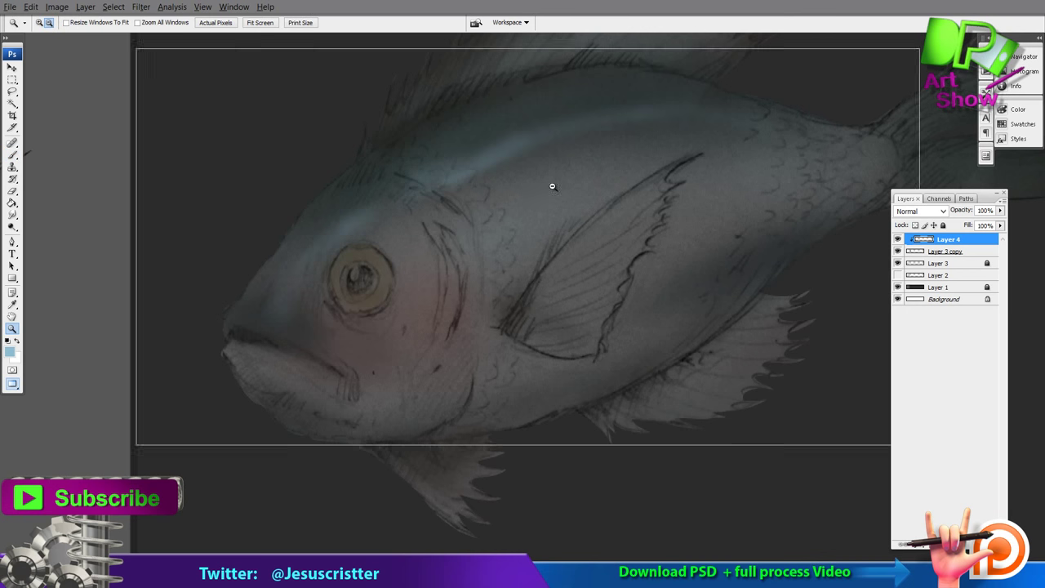
left_click(555, 205, "alt")
left_click(558, 226, "alt")
left_click(555, 227, "ctrl")
left_click(482, 269, "ctrl")
left_click(482, 269, "ctrl")
left_click(388, 285, "alt")
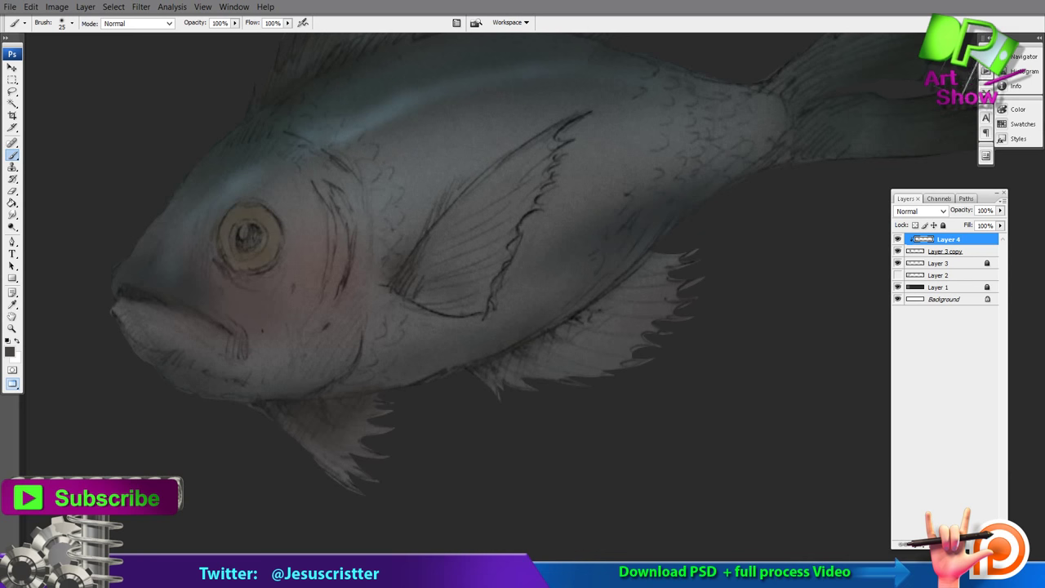
key("i")
left_click(431, 332)
left_click(10, 351)
left_click(645, 215)
key("Return")
key("b")
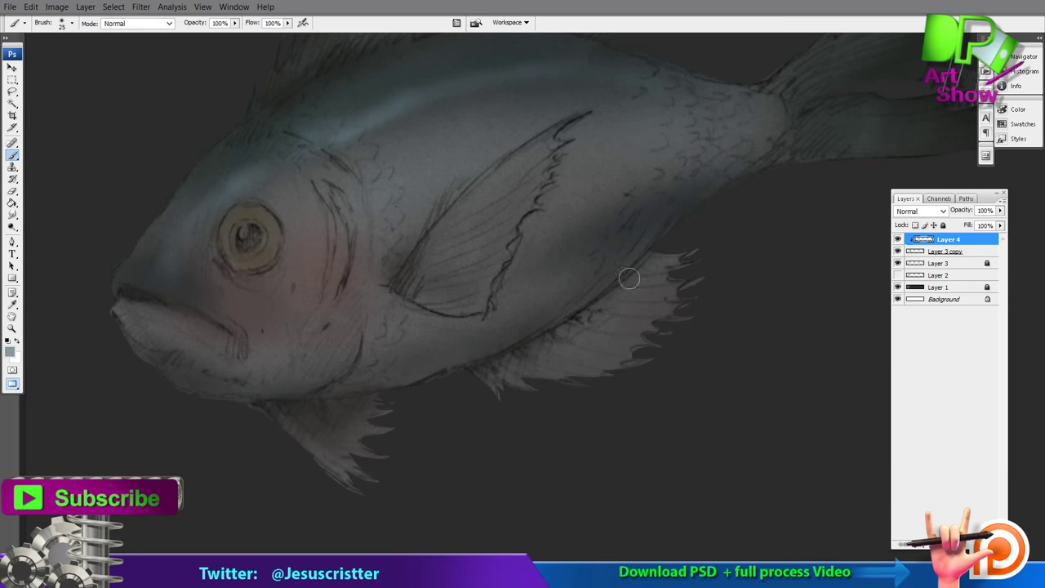
left_click_drag(528, 390, 635, 377)
left_click_drag(697, 260, 653, 326)
left_click_drag(387, 441, 343, 478)
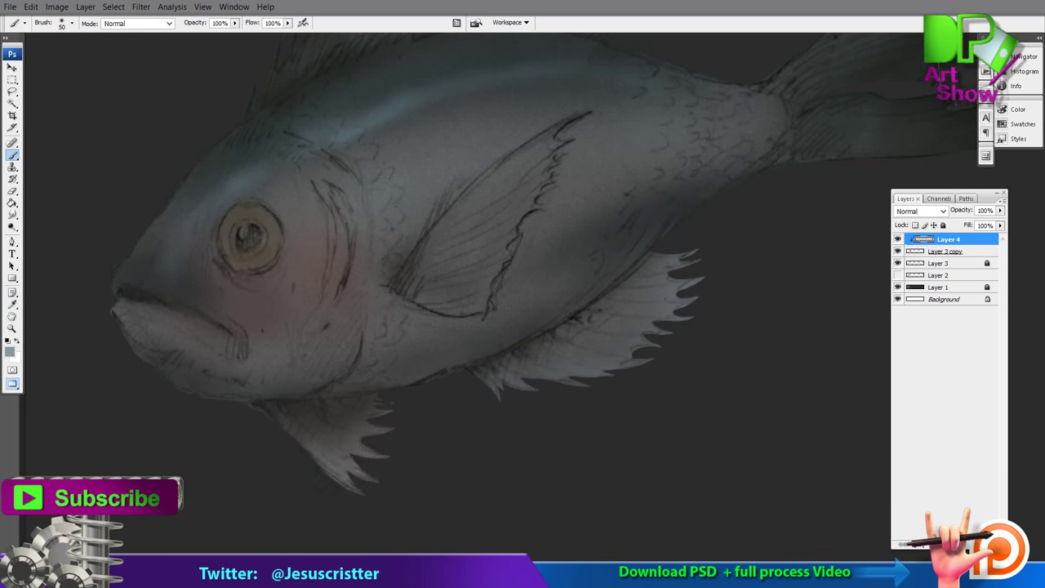
Step: Lighten the dorsal fin and the scaly base of the tail with the gray-blue brush at 50 px
left_click_drag(376, 220, 350, 443)
key("bracketright")
left_click_drag(328, 206, 449, 135)
left_click_drag(588, 156, 614, 210)
mouse_move(772, 166)
left_mouse_down()
mouse_move(569, 166)
mouse_move(579, 172)
left_mouse_up()
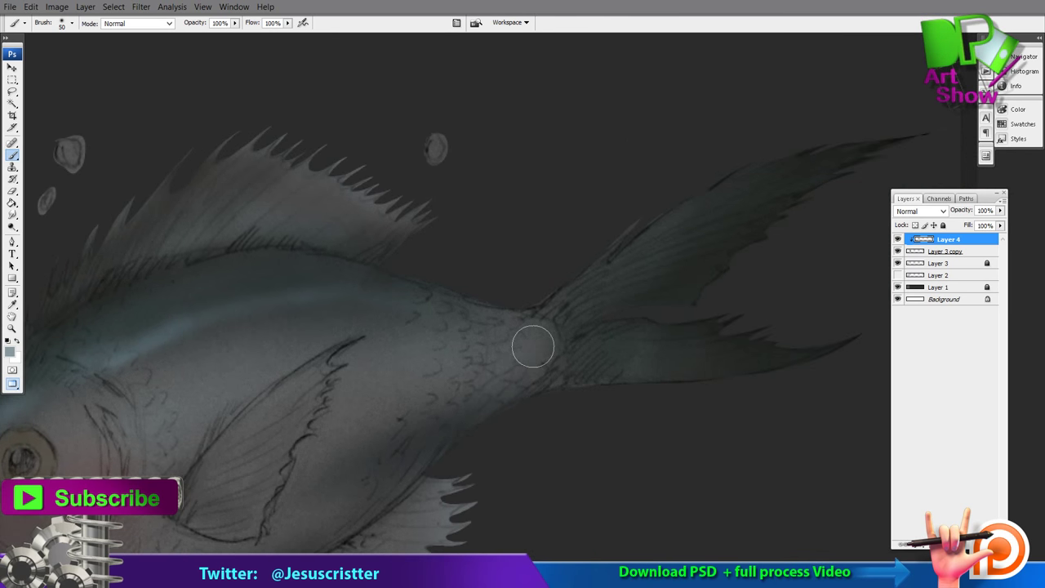
left_click_drag(427, 362, 492, 316)
scroll(383, 340, "left", 2)
scroll(382, 340, "down", 1)
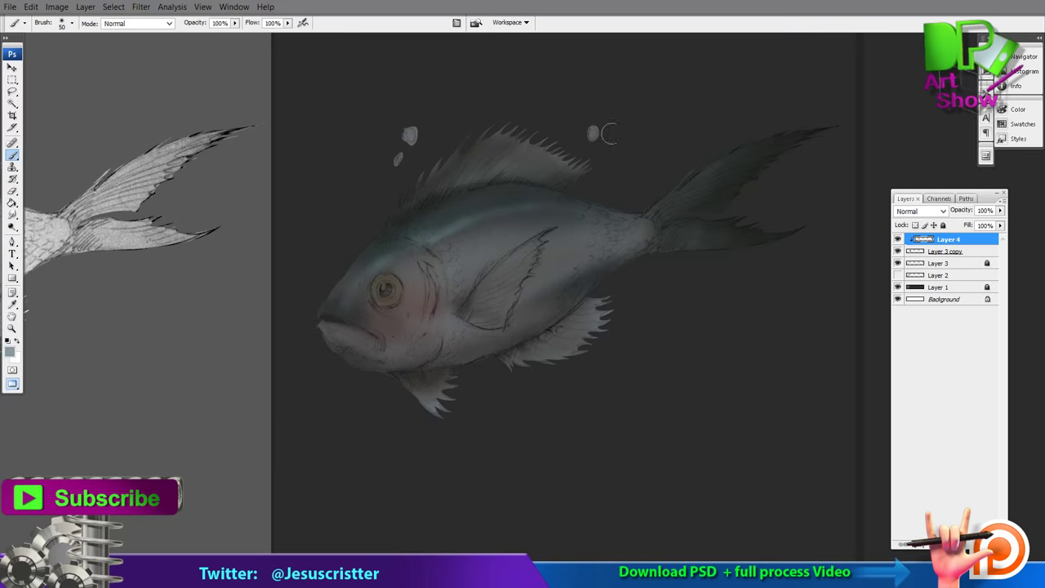
key("space")
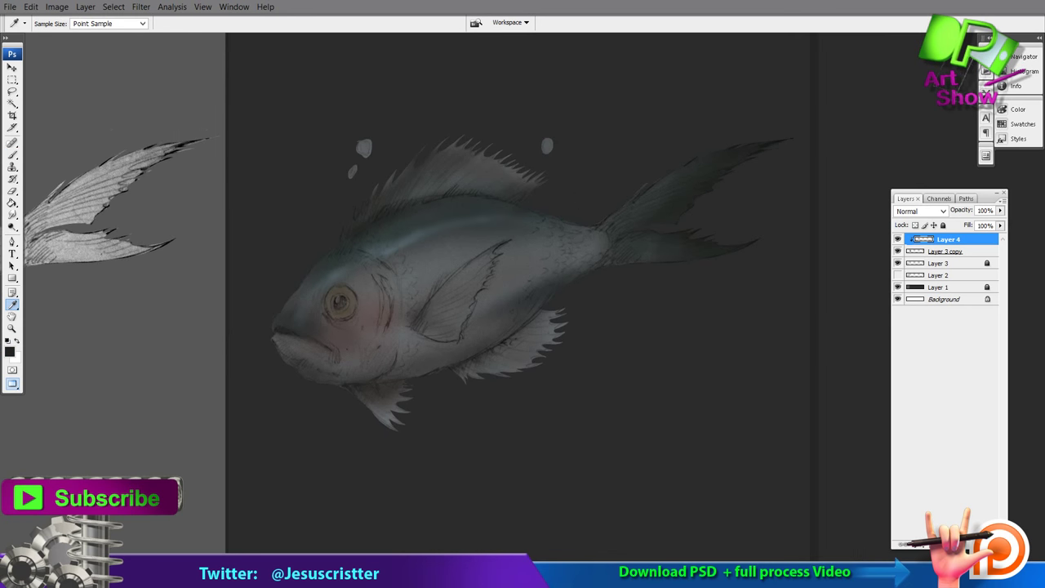
key("b")
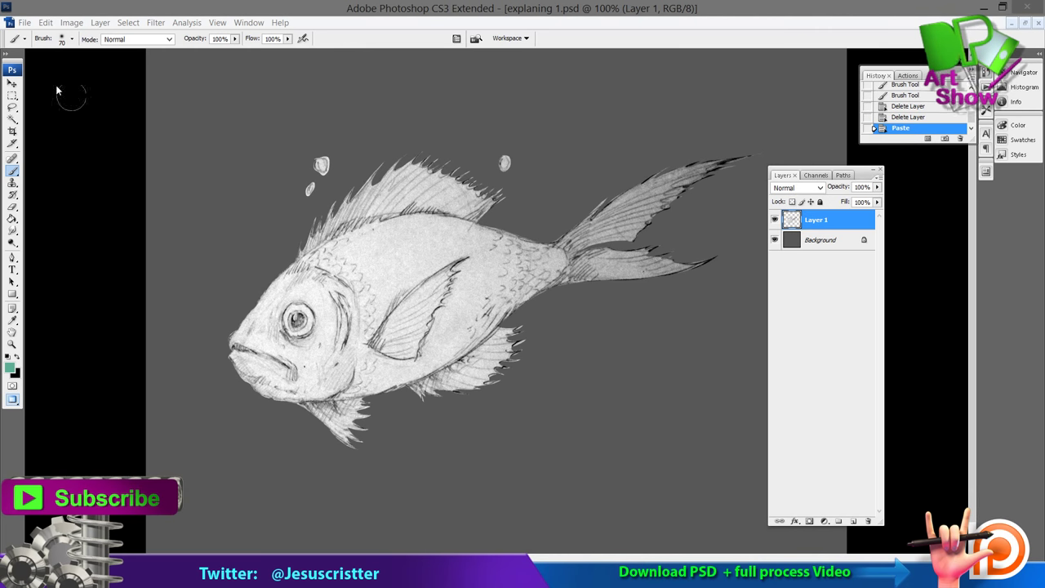
Step: In explaning 1.psd, hide and show Layer 1 once, then move the fish sketch slightly to the right
left_click(12, 83)
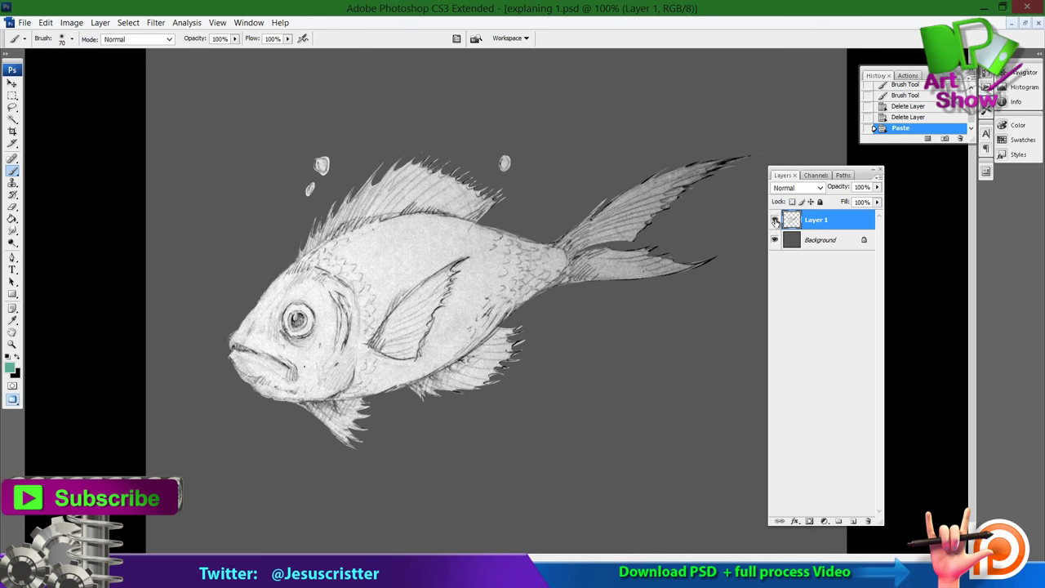
left_click(774, 220)
left_click(775, 220)
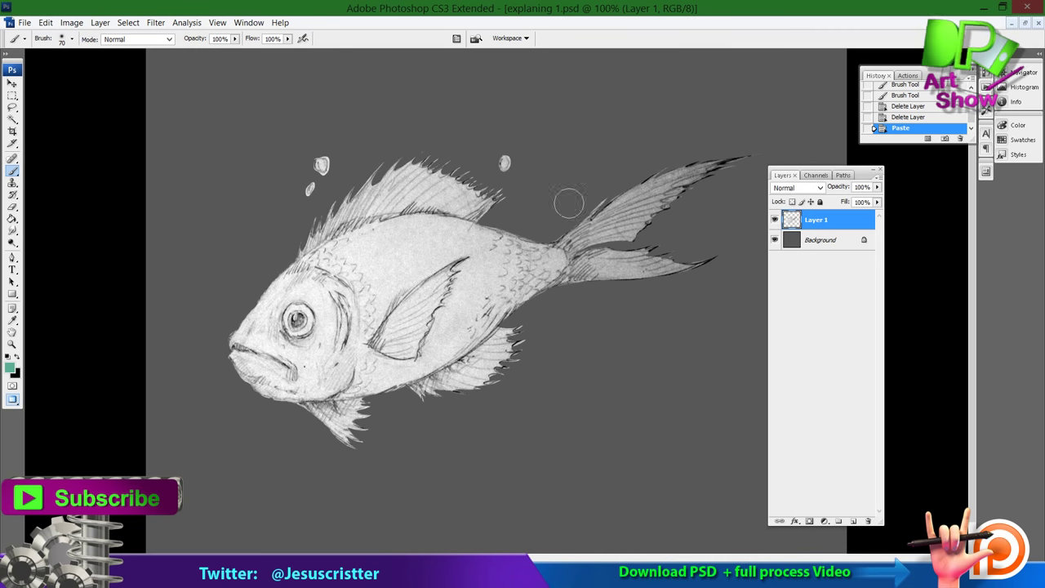
left_click(12, 84)
mouse_move(441, 276)
left_mouse_down()
mouse_move(478, 270)
mouse_move(453, 266)
mouse_move(463, 263)
left_mouse_up()
Step: Open Hue/Saturation for the fish sketch layer and lower its lightness to about -55
left_click(72, 23)
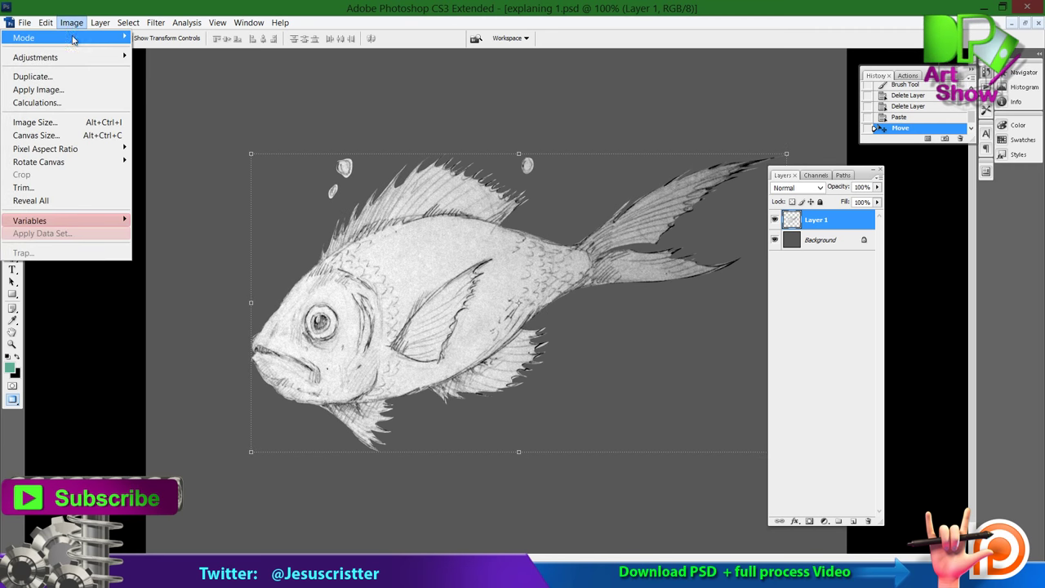
mouse_move(106, 57)
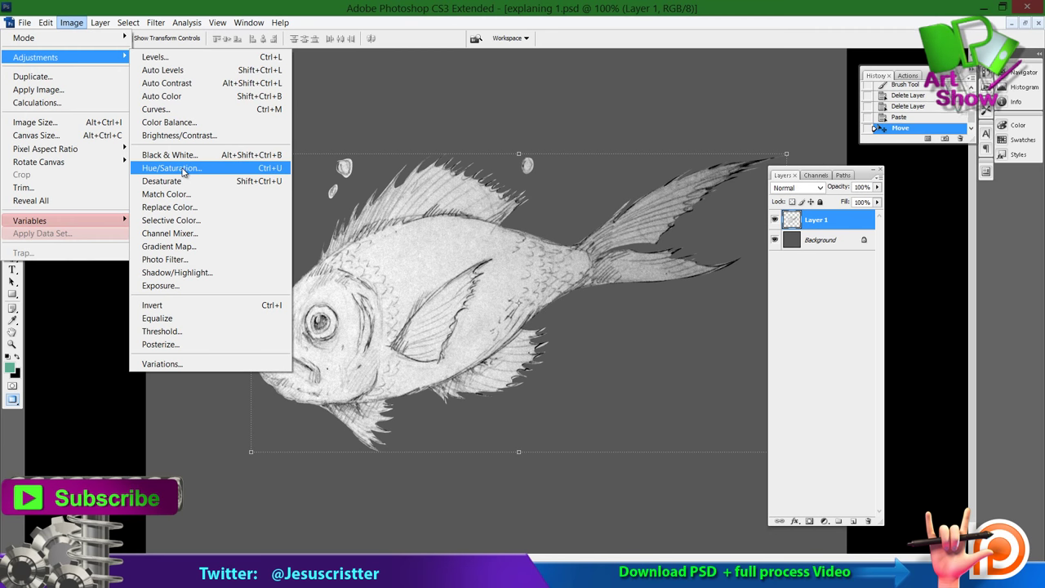
left_click(74, 24)
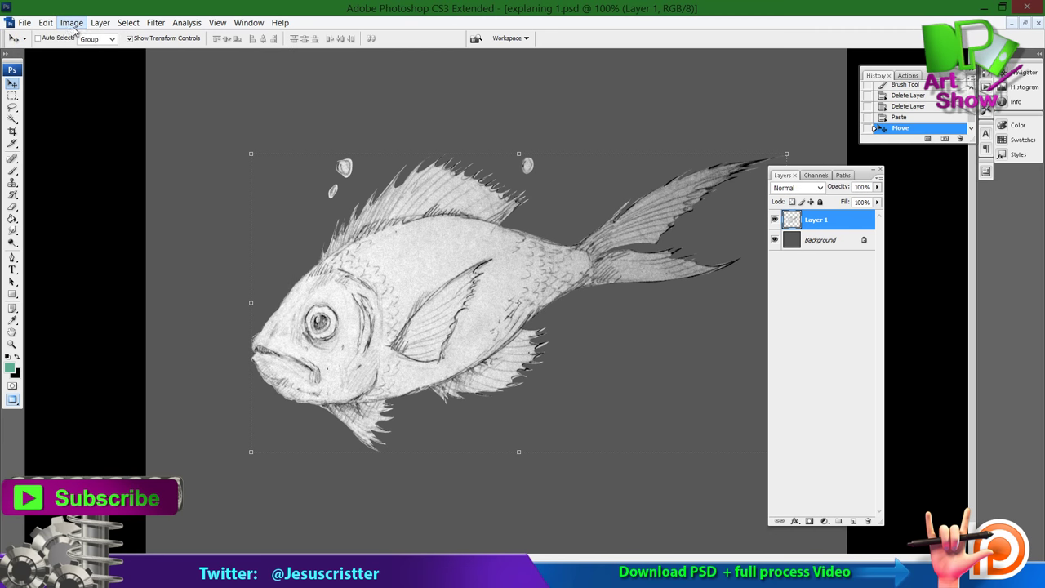
left_click(74, 25)
mouse_move(85, 59)
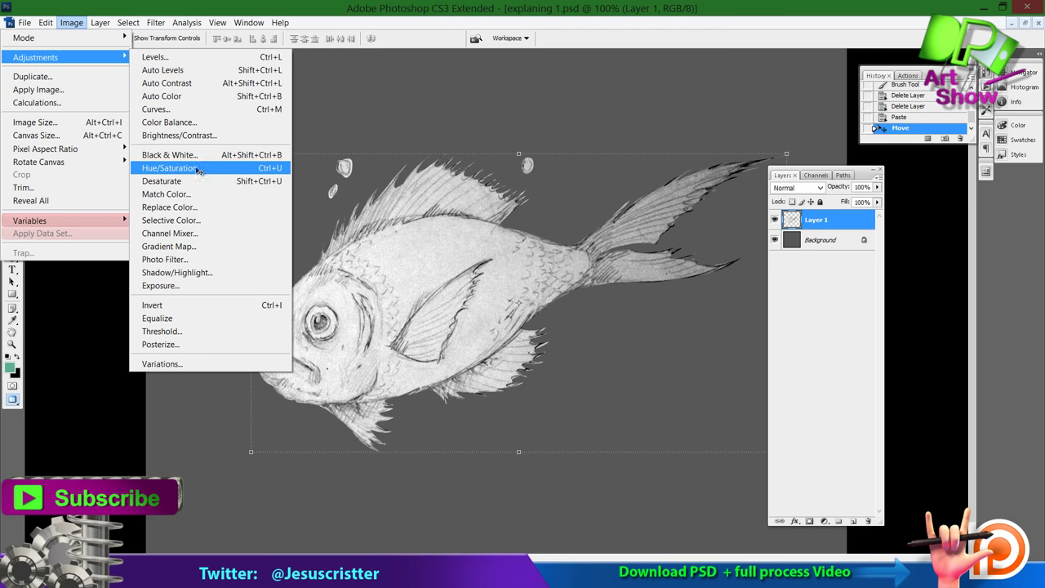
left_click(198, 172)
mouse_move(784, 194)
left_mouse_down()
mouse_move(748, 194)
mouse_move(779, 194)
mouse_move(756, 194)
mouse_move(782, 162)
mouse_move(756, 191)
left_mouse_up()
Step: Try Colorize on the fish sketch with hue 164 and saturation 25, comparing it on and off
left_click(880, 201)
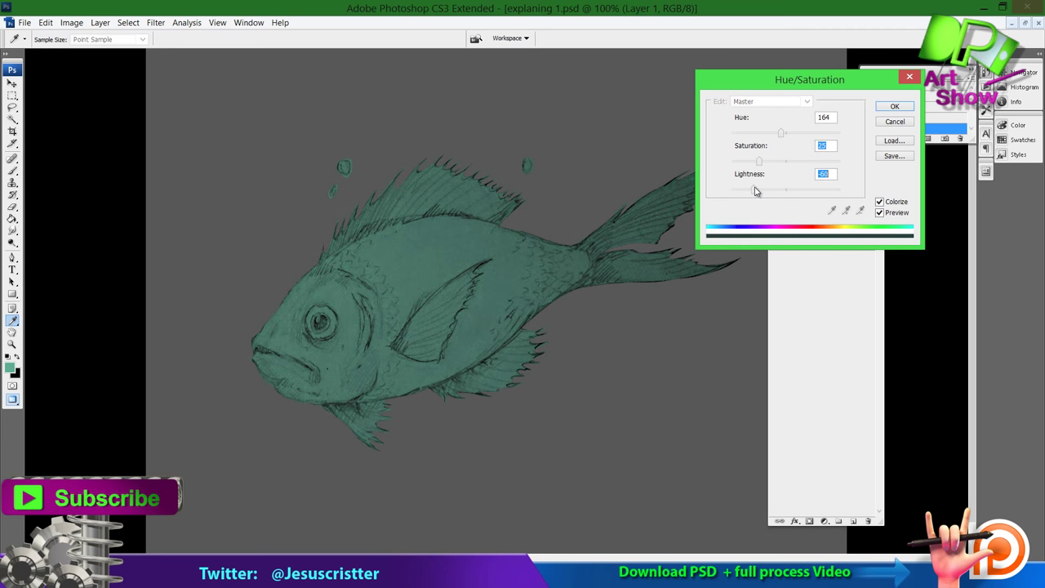
left_click(880, 202)
left_click(880, 203)
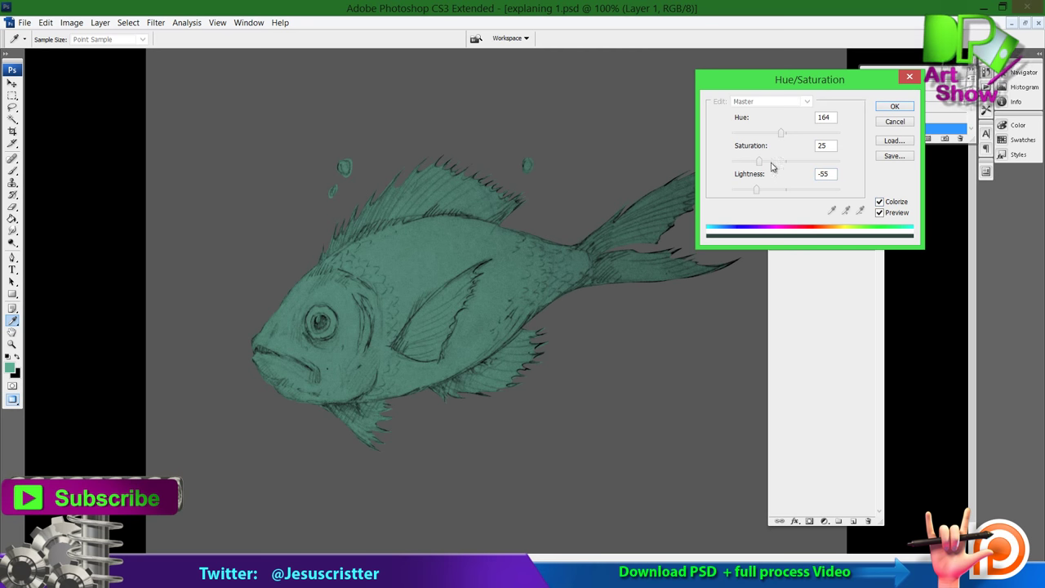
left_click_drag(784, 162, 787, 163)
left_click_drag(777, 167, 758, 136)
Step: Turn Colorize off and apply Hue/Saturation to the fish with saturation -9 and lightness about -62
left_click(880, 202)
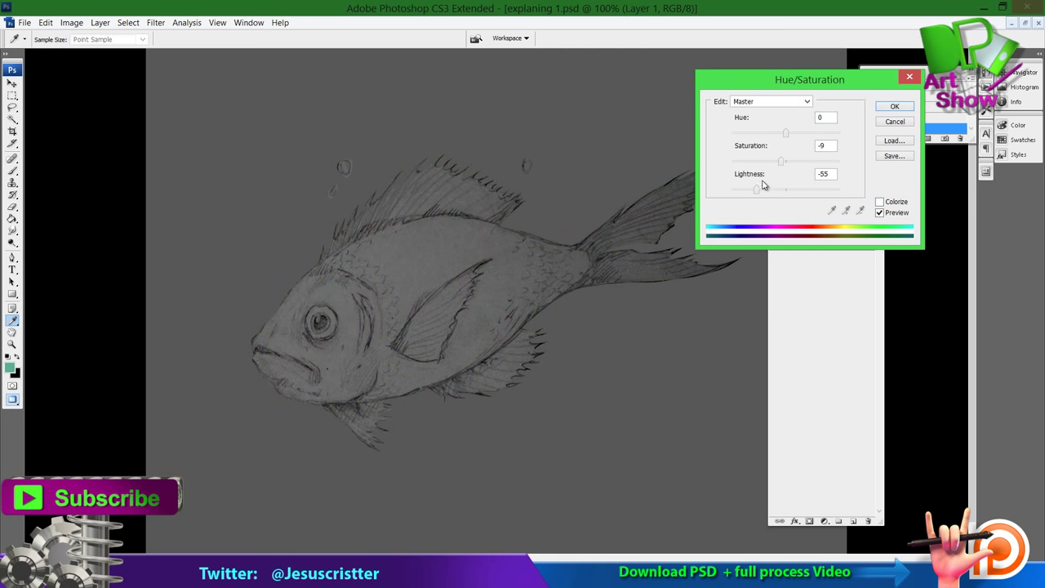
left_click_drag(757, 191, 757, 192)
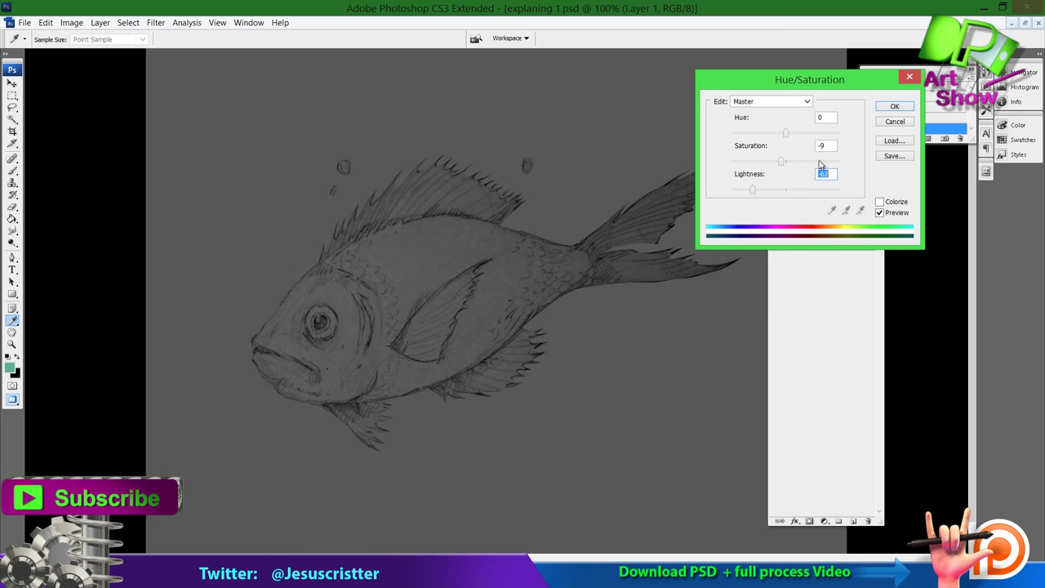
left_click(892, 107)
key("v")
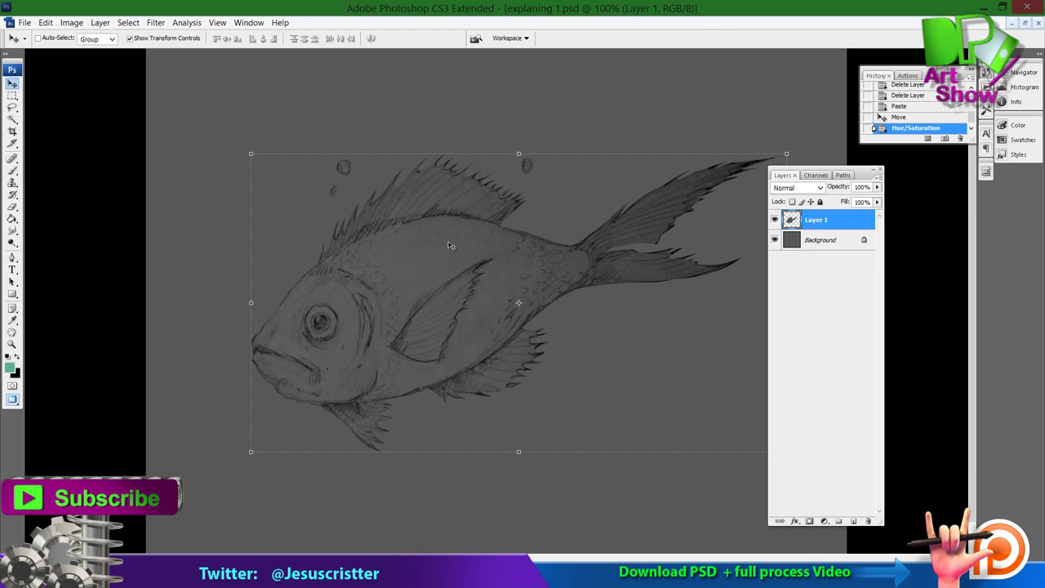
Step: Add a new layer above the darkened fish and make it a clipping mask on Layer 1
key("ctrl+shift+n")
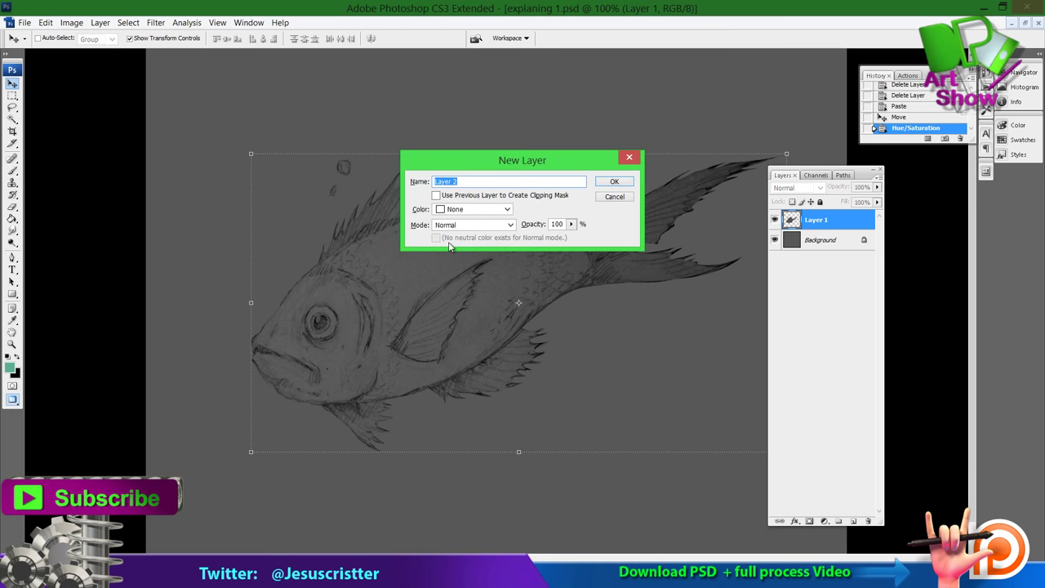
key("Return")
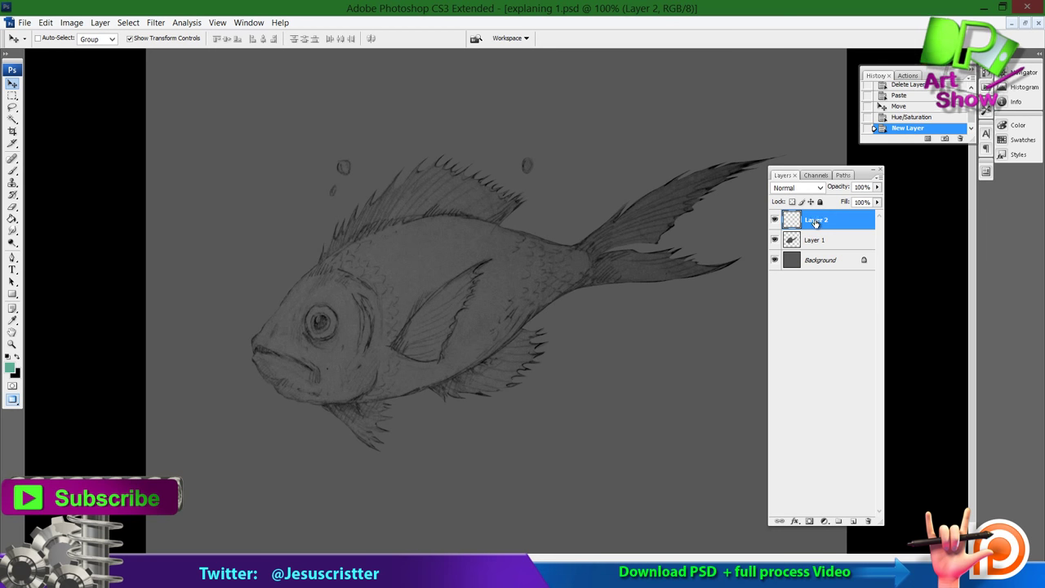
right_click(823, 222)
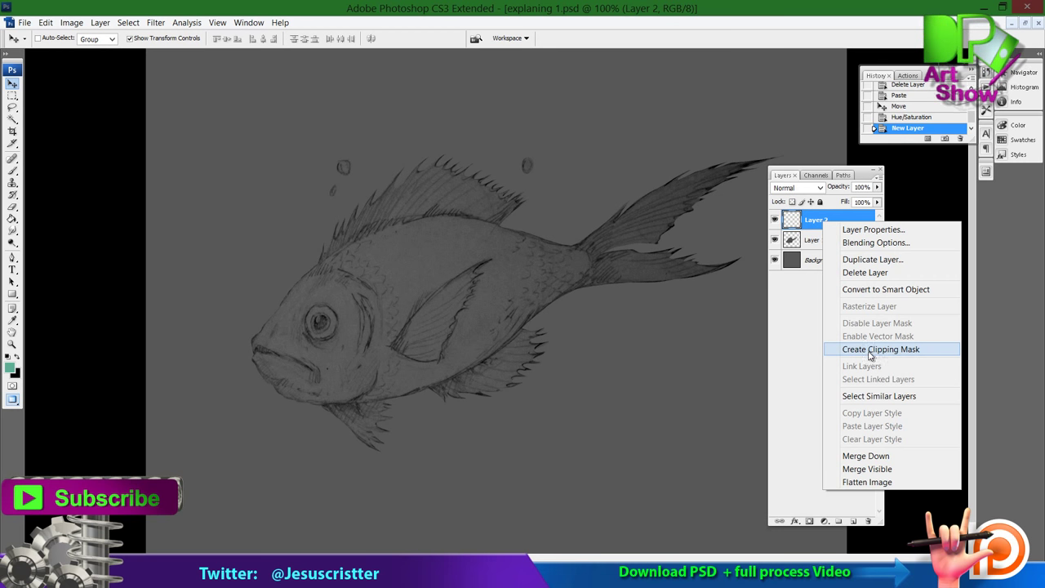
left_click(872, 350)
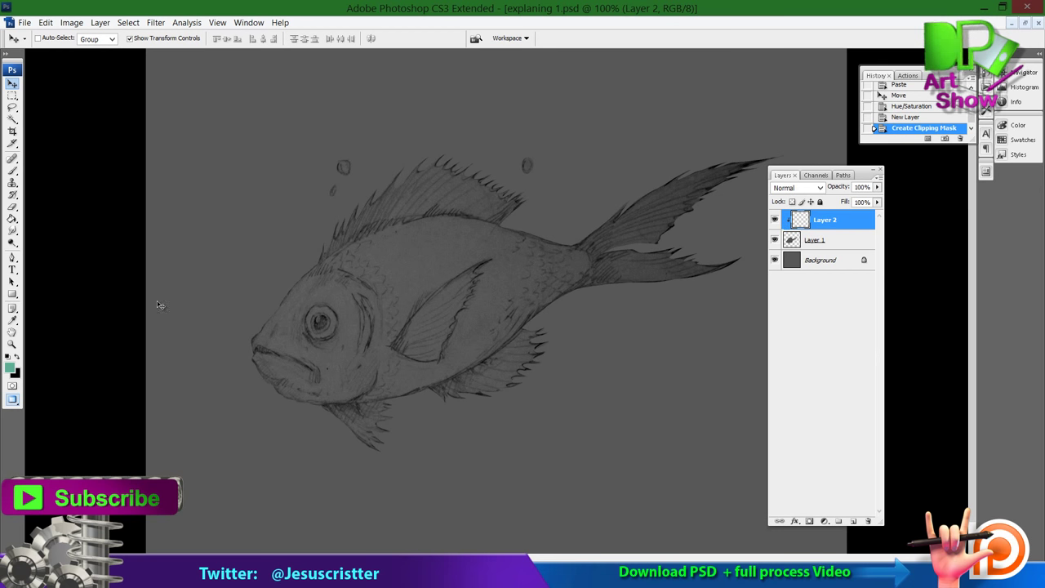
Step: Try a broad teal stroke across the fish on the clipped layer with a 150 px brush
key("b")
key("bracketright")
key("bracketright")
key("bracketright")
mouse_move(269, 310)
left_mouse_down()
mouse_move(319, 254)
mouse_move(487, 158)
mouse_move(654, 165)
mouse_move(560, 184)
mouse_move(218, 292)
mouse_move(458, 196)
mouse_move(349, 225)
mouse_move(336, 216)
mouse_move(328, 263)
mouse_move(694, 146)
left_mouse_up()
key("ctrl+z")
Step: Look through the blend modes, keep Normal, and try teal paint over the dorsal fin and forehead
left_click(803, 187)
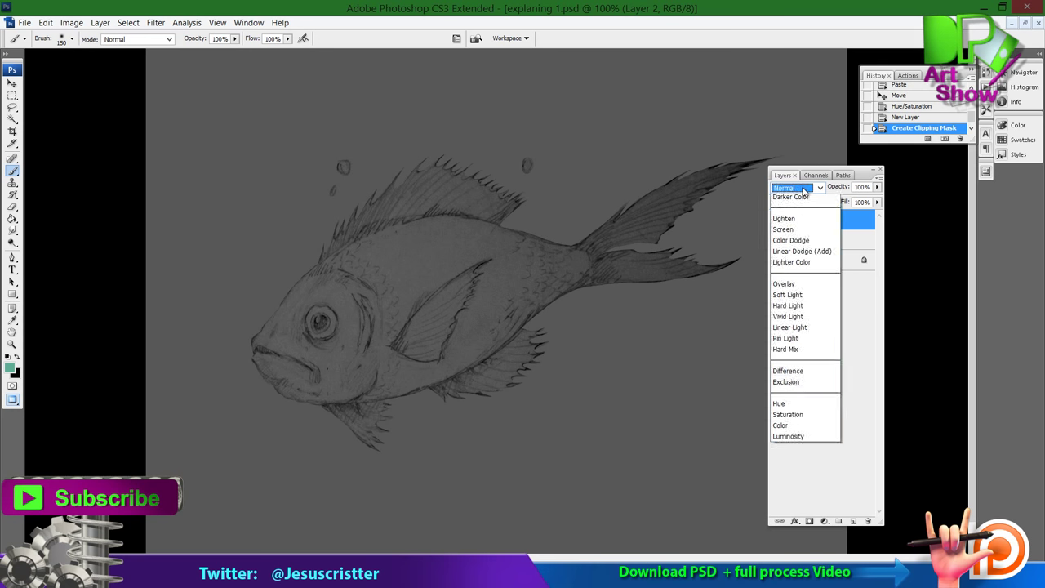
left_click(784, 199)
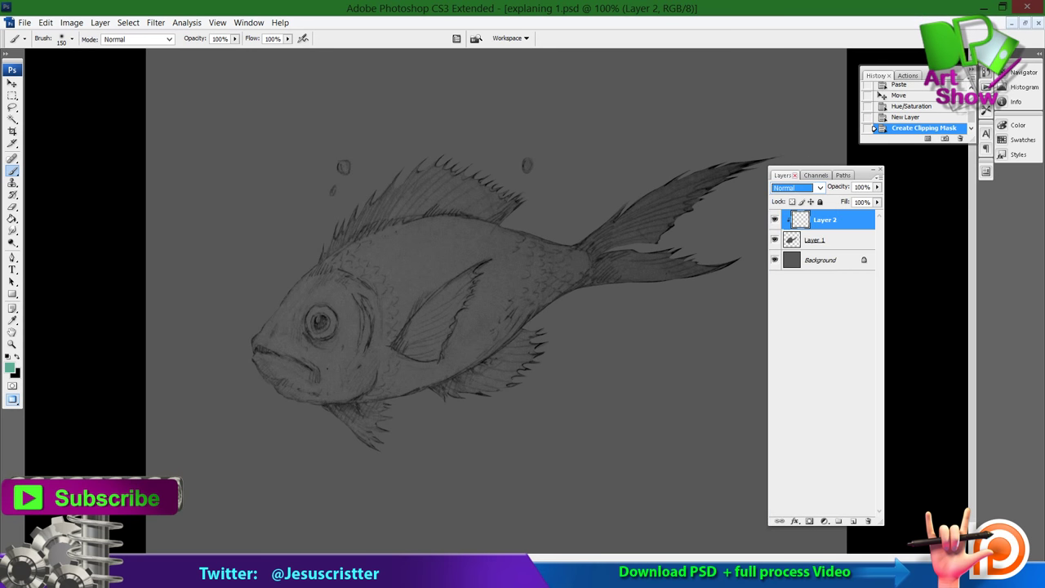
mouse_move(282, 249)
left_mouse_down()
mouse_move(467, 176)
mouse_move(608, 168)
mouse_move(566, 198)
mouse_move(435, 211)
mouse_move(295, 270)
mouse_move(284, 336)
left_mouse_up()
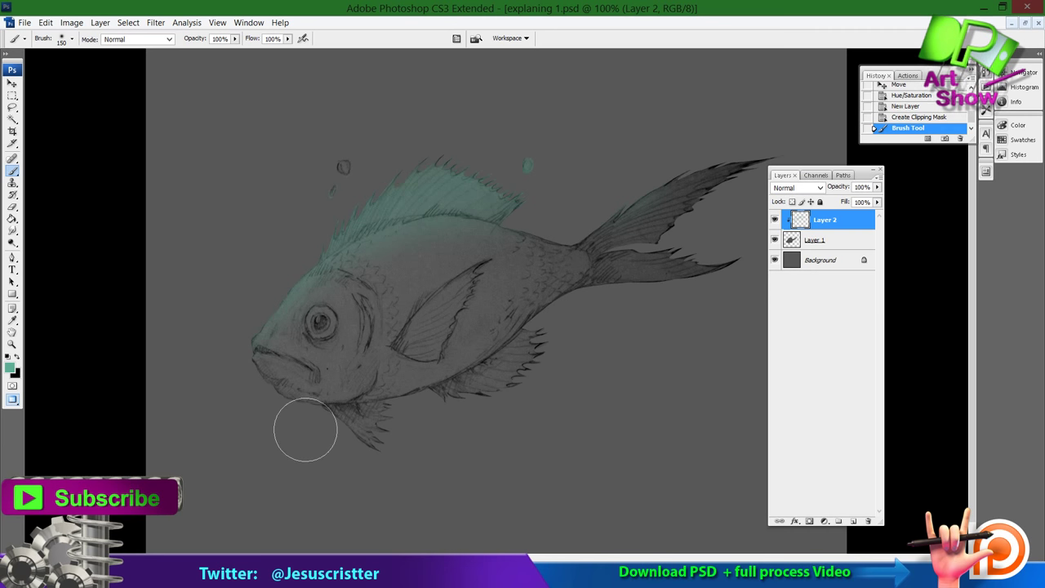
key("ctrl+z")
Step: Pick a darker green foreground color and tint the mouth and front of the head with the 150 px brush
left_click(11, 367)
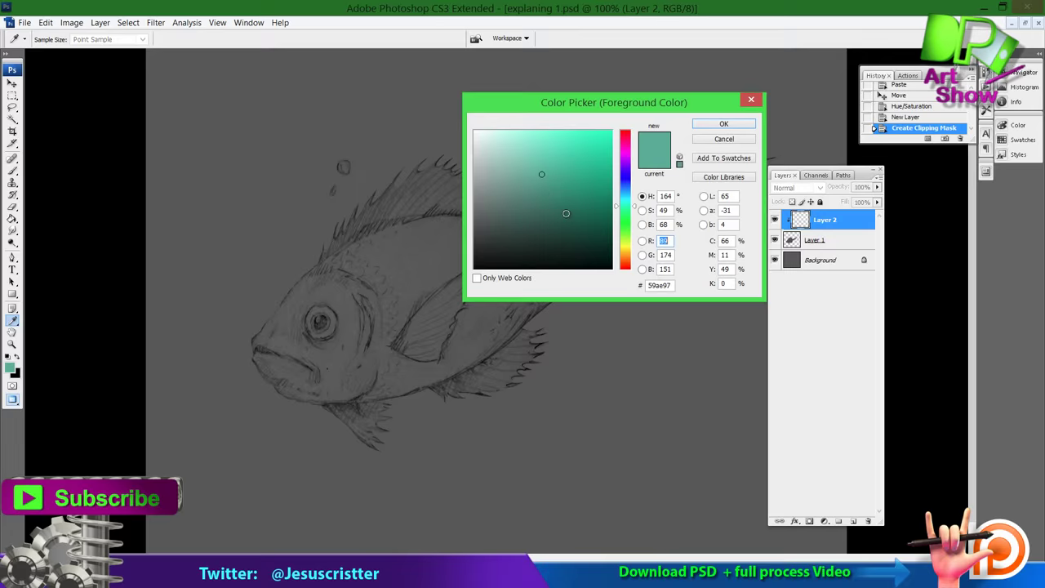
left_click(723, 123)
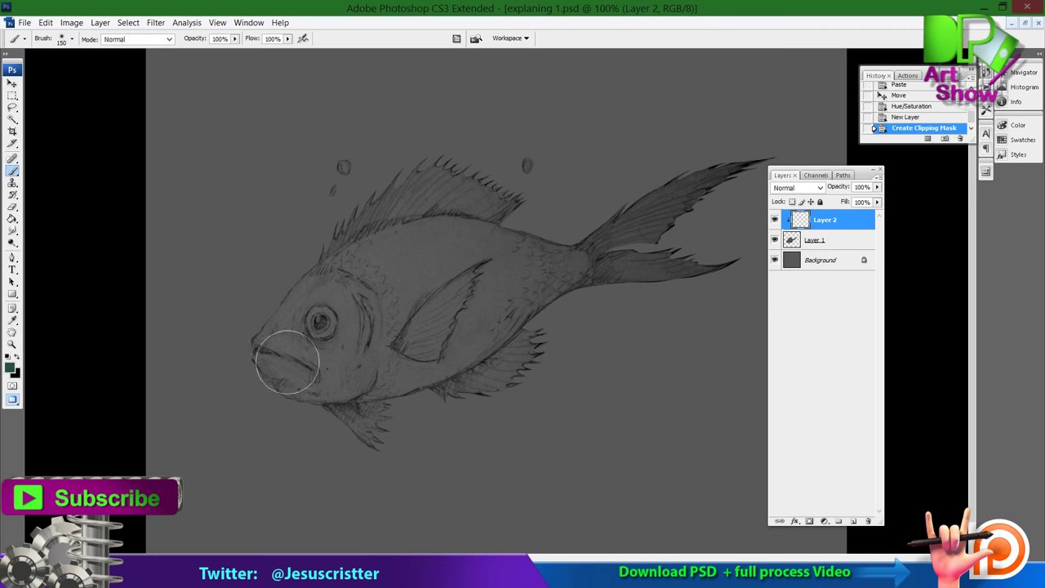
mouse_move(266, 347)
left_mouse_down()
mouse_move(318, 368)
mouse_move(266, 352)
mouse_move(306, 370)
mouse_move(269, 345)
left_mouse_up()
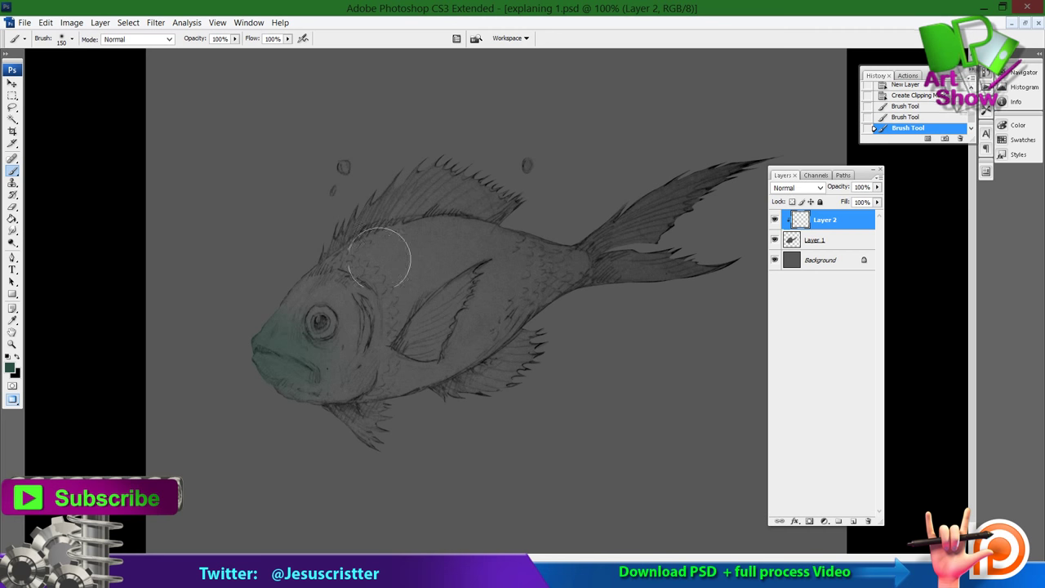
key("ctrl+z")
Step: Paint dark green along the forehead, back and rear of the dorsal fin with a 90 px brush
key("bracketleft")
key("bracketleft")
key("bracketleft")
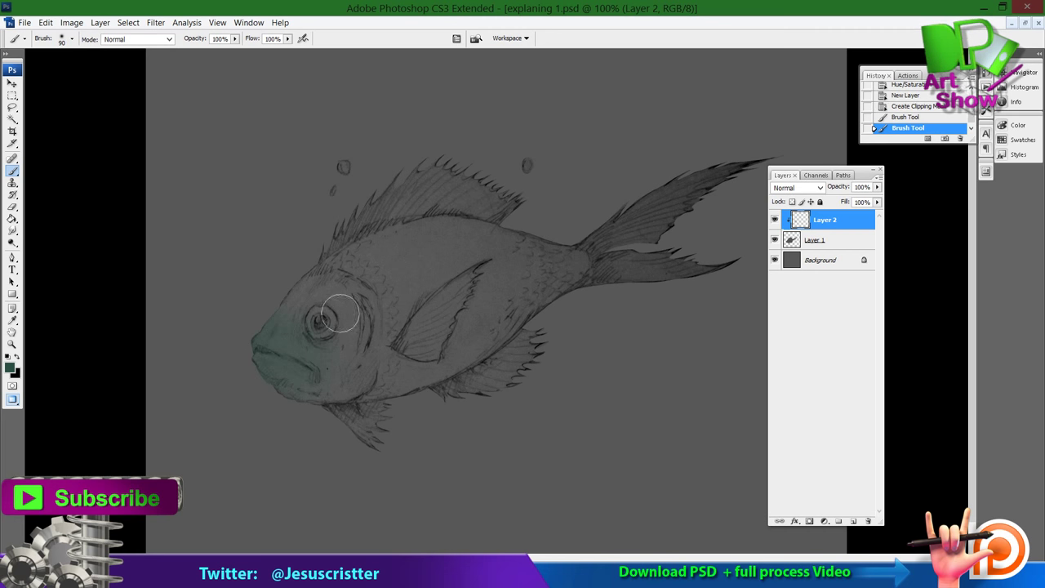
mouse_move(333, 273)
left_mouse_down()
mouse_move(433, 217)
mouse_move(539, 197)
mouse_move(496, 208)
mouse_move(528, 224)
mouse_move(317, 269)
mouse_move(473, 152)
left_mouse_up()
Step: Add a new unclipped layer at the top of the stack and switch to a 300 px brush
key("ctrl+shift+n")
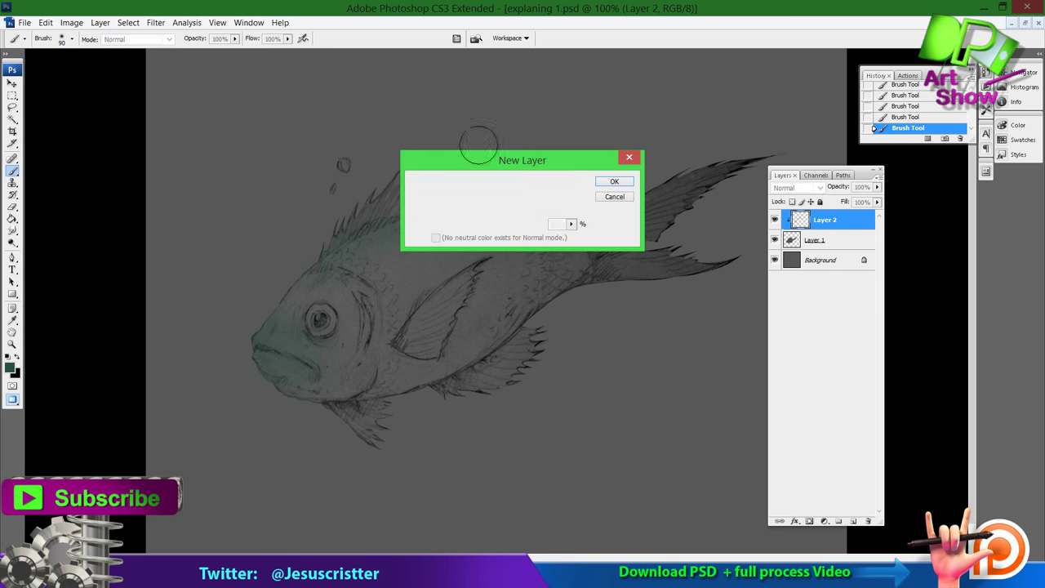
key("Return")
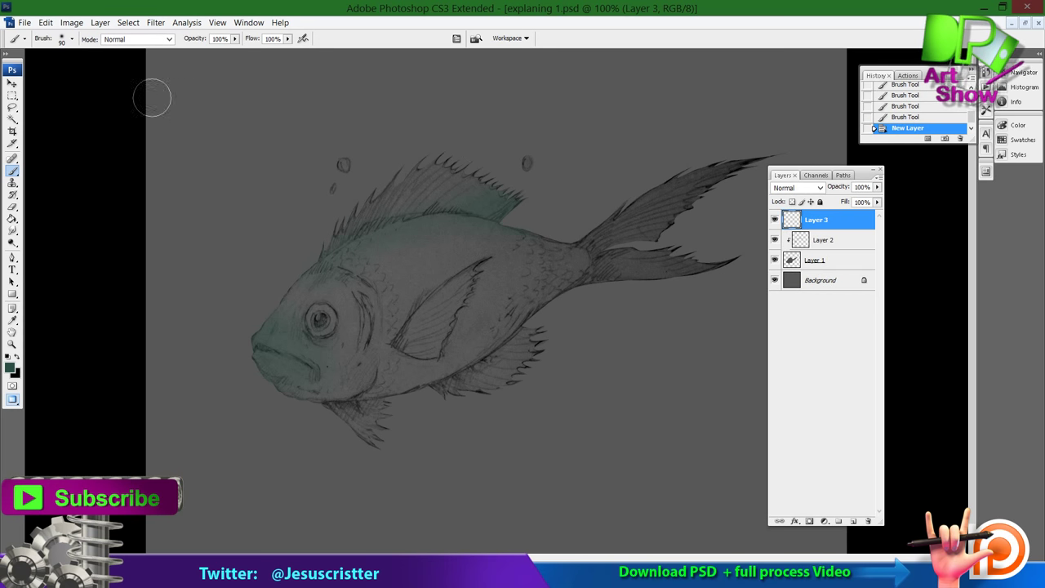
left_click(72, 38)
left_click(78, 327)
left_click(375, 17)
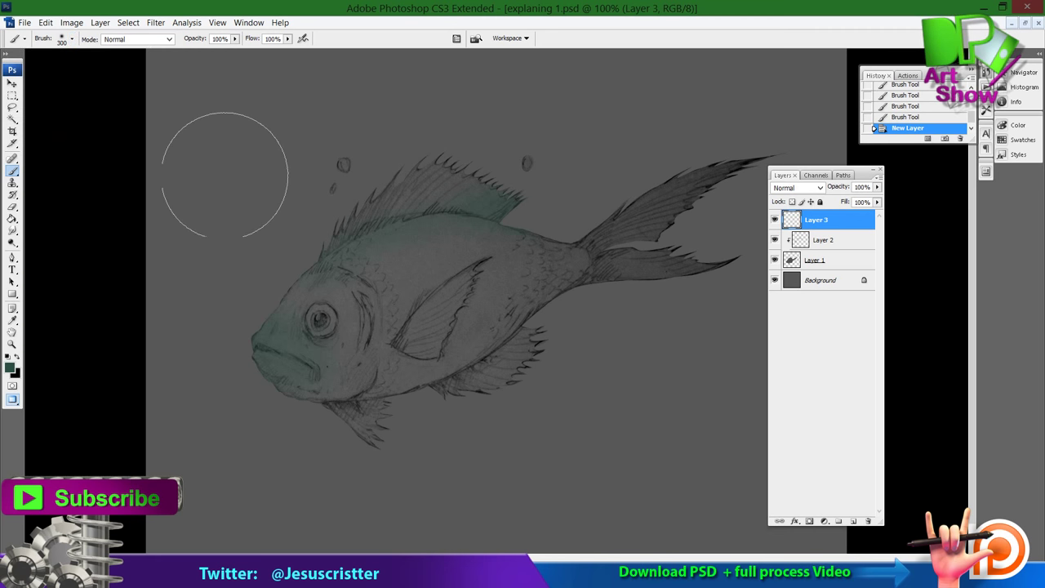
Step: Set the foreground color to white, reduce the brush to 90 px and paint a vertical test stroke beside the fish
left_click(8, 356)
left_click(17, 357)
mouse_move(249, 245)
left_mouse_down()
mouse_move(255, 148)
mouse_move(217, 130)
mouse_move(214, 235)
mouse_move(234, 105)
mouse_move(210, 278)
mouse_move(214, 106)
mouse_move(201, 269)
left_mouse_up()
key("ctrl+z")
key("bracketleft")
key("bracketleft")
key("bracketleft")
key("bracketleft")
key("bracketleft")
key("bracketleft")
key("bracketleft")
key("ctrl+z")
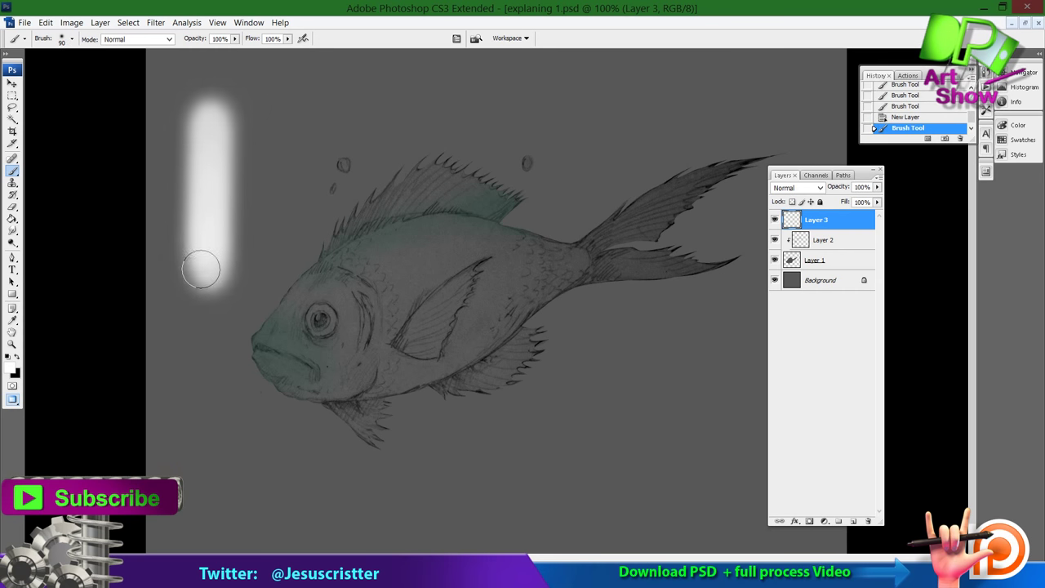
Step: Display the brush settings palette and move it over the rear of the fish
key("F5")
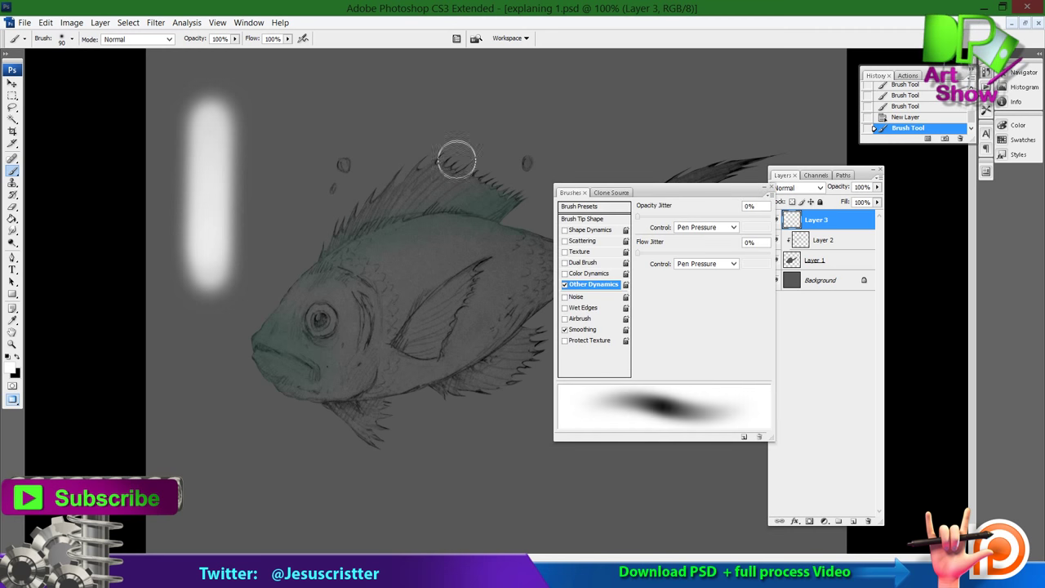
key("F5")
key("F5")
key("F5")
key("F5")
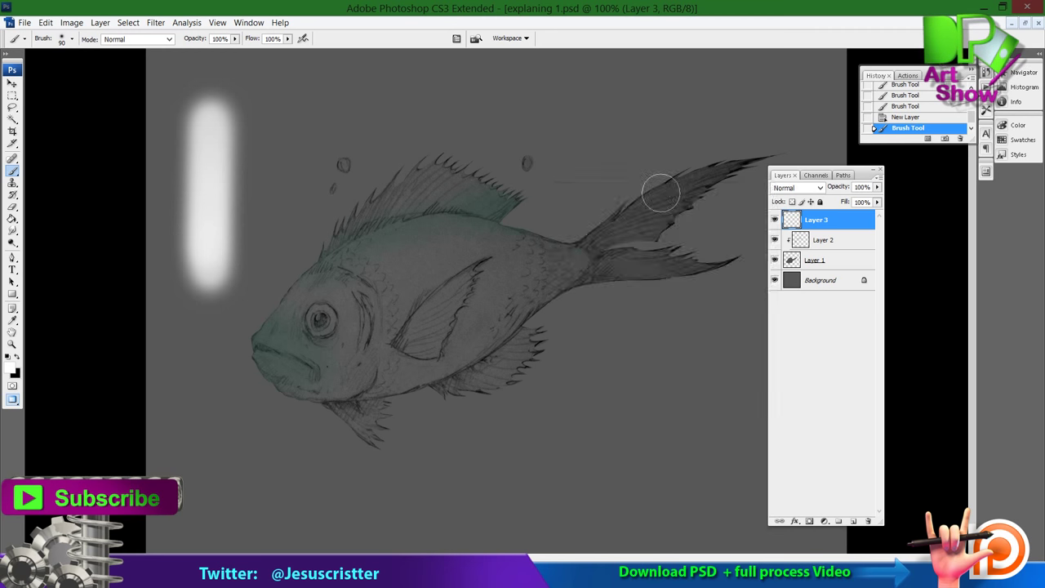
key("F5")
mouse_move(675, 191)
left_mouse_down()
mouse_move(658, 194)
mouse_move(634, 228)
left_mouse_up()
key("F5")
key("F5")
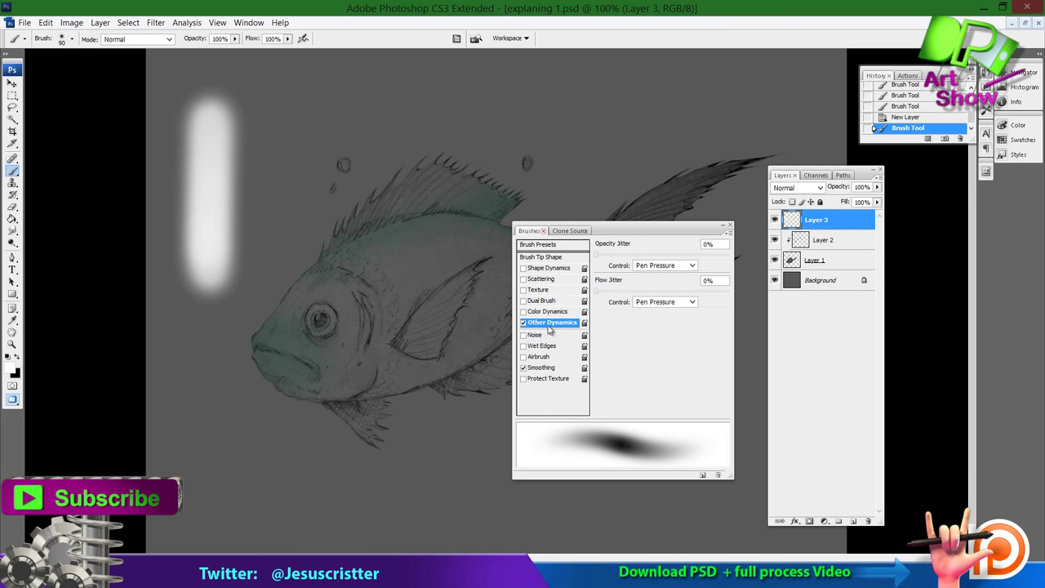
Step: Compare the brush with Other Dynamics off and on, and keep Pen Pressure as the opacity jitter control
left_click(524, 323)
left_click(523, 323)
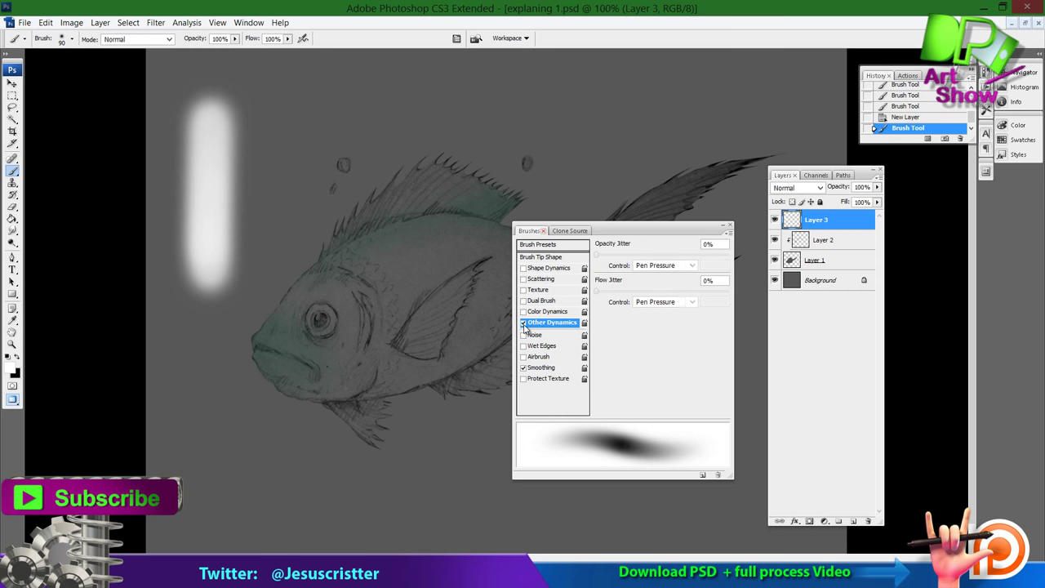
left_click(523, 323)
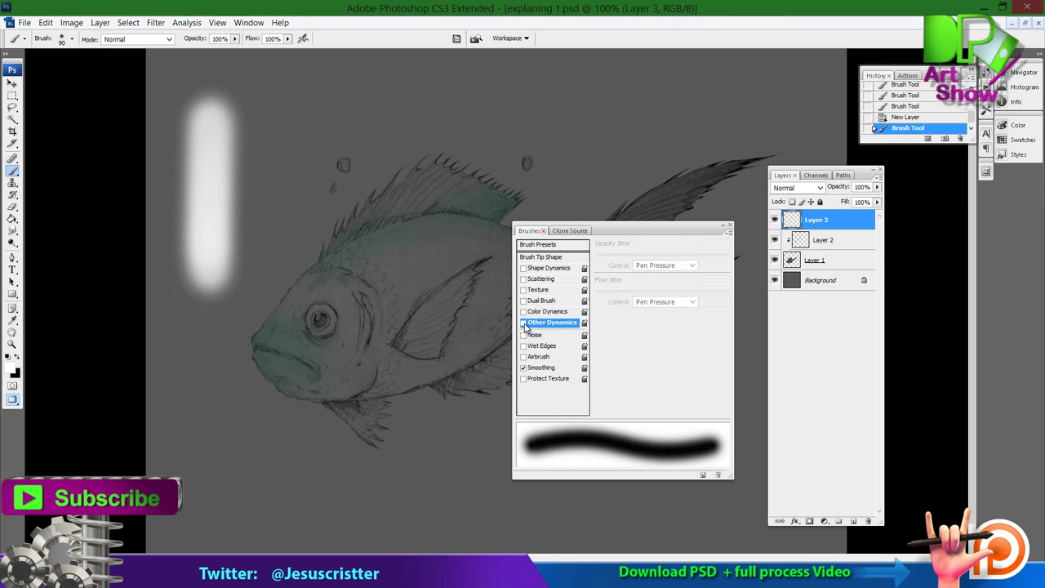
left_click(523, 323)
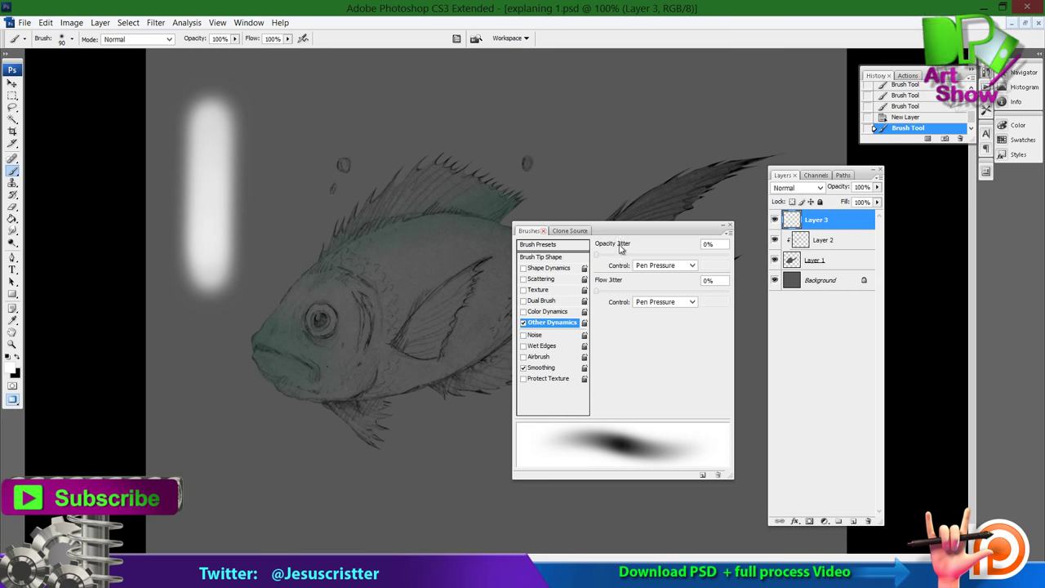
left_click(674, 266)
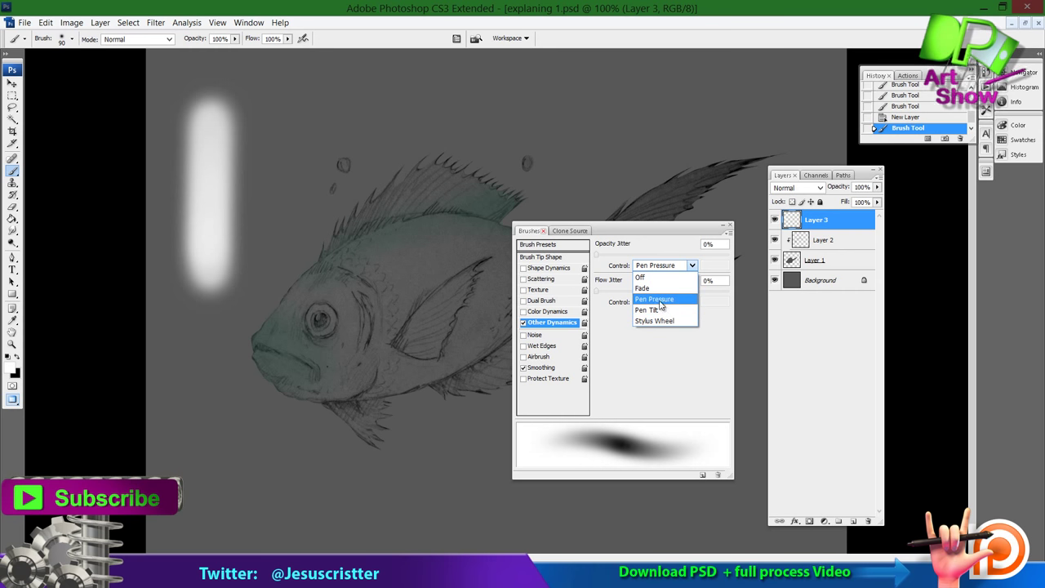
left_click(657, 301)
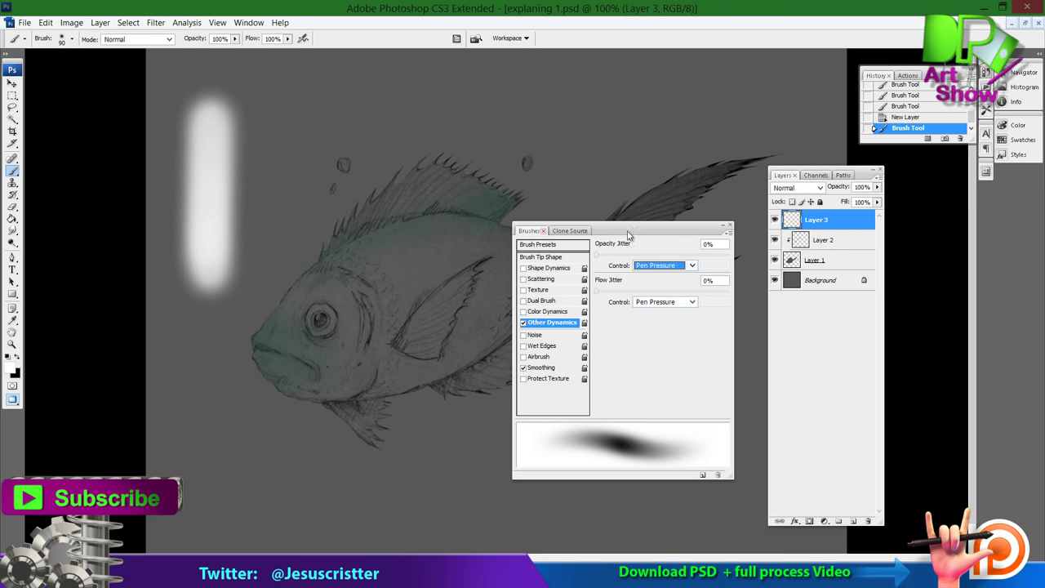
mouse_move(288, 106)
left_mouse_down()
mouse_move(278, 145)
mouse_move(375, 98)
mouse_move(500, 103)
mouse_move(681, 88)
left_mouse_up()
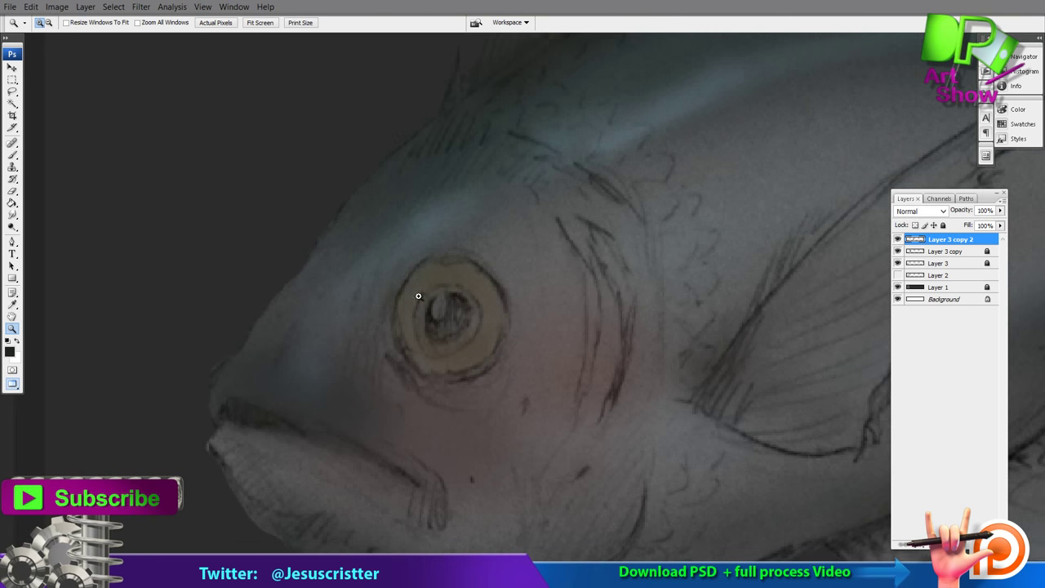
Step: Pick dark olive #383114, choose a 15 px brush preset and tint the fish's iris at 30% opacity
key("o")
key("i")
left_click(10, 351)
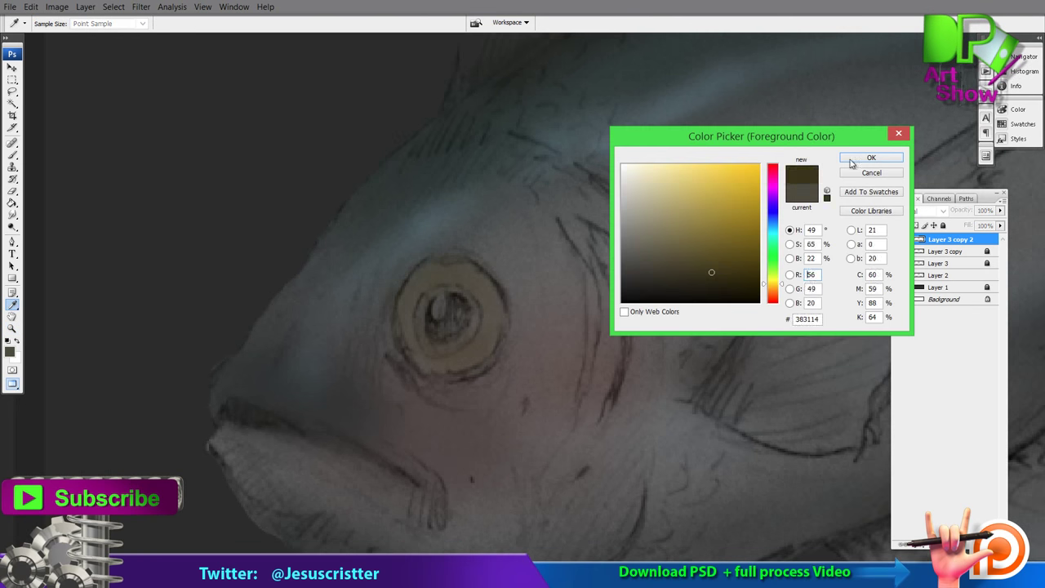
left_click(851, 161)
left_click(72, 23)
double_click(105, 233)
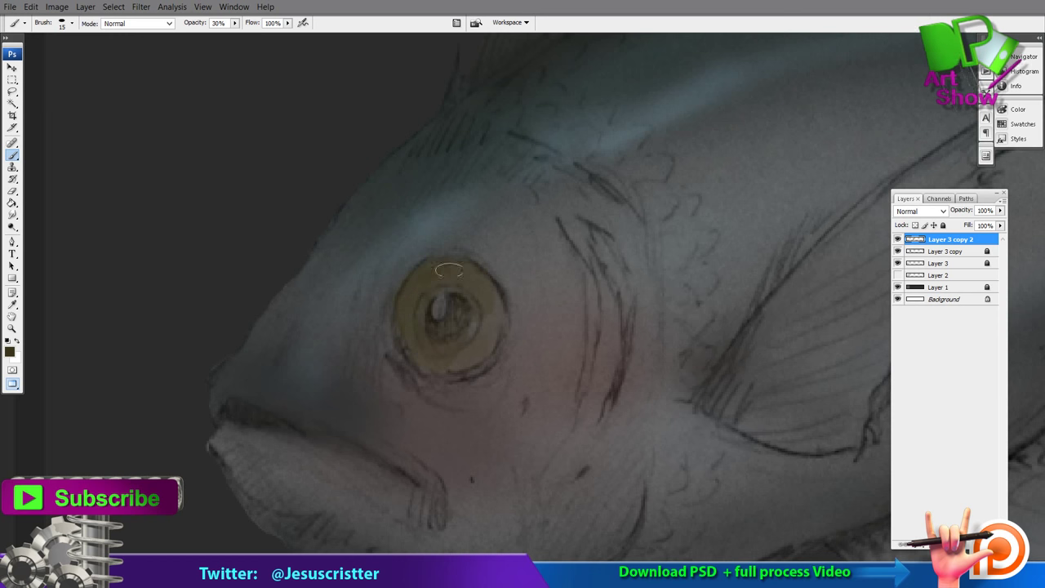
Step: Choose a darker olive foreground color and shade the upper part of the iris
left_click(10, 351)
left_click(727, 285)
left_click(858, 161)
key("4")
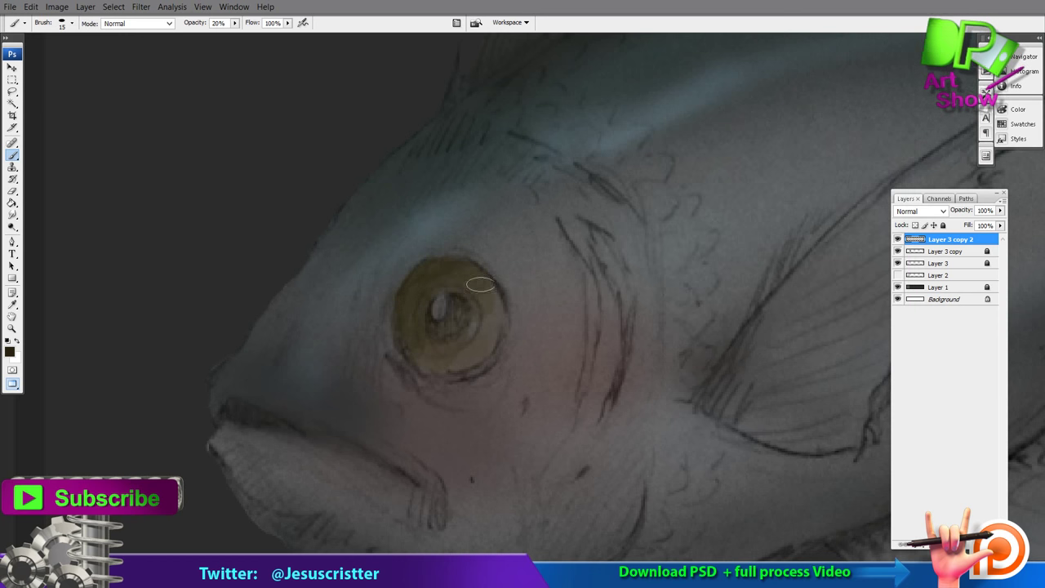
Step: Pick a lighter ochre and brighten the lower iris at 20% opacity, sampling eye tones to blend the ring
left_click(9, 351)
left_click(721, 236)
left_click(870, 150)
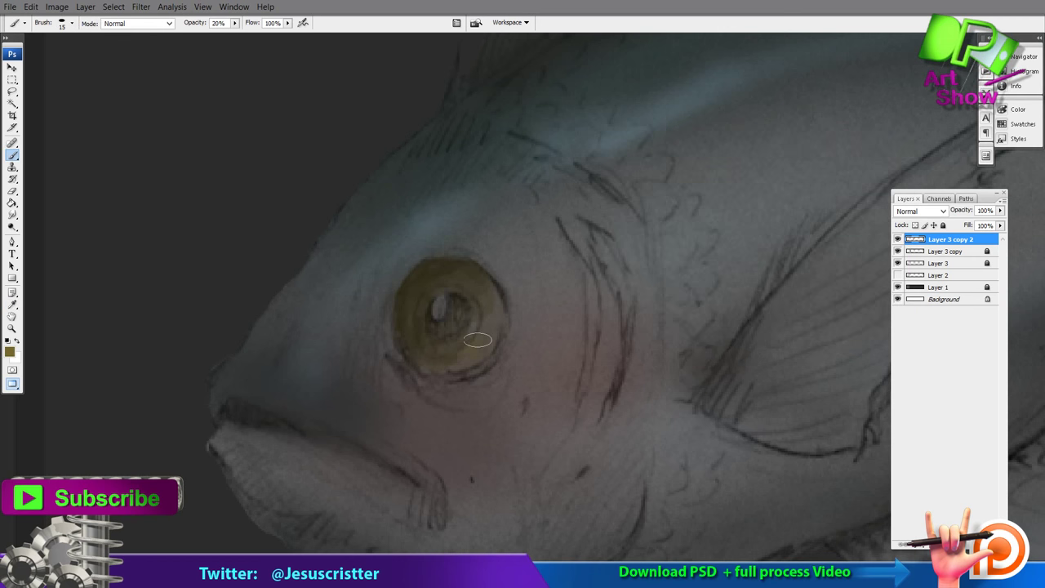
left_click_drag(464, 362, 445, 348)
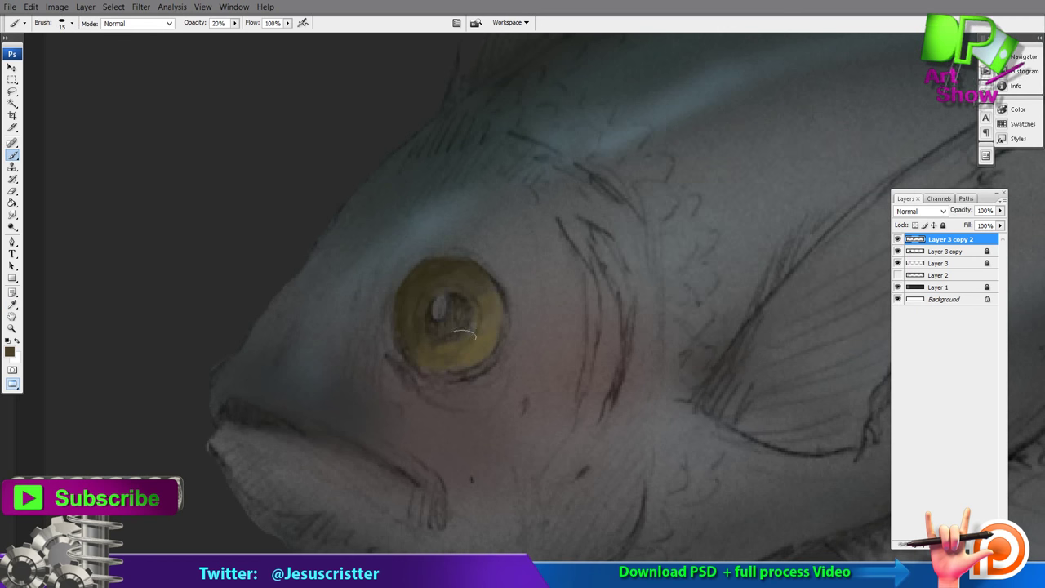
left_click(418, 351, "alt")
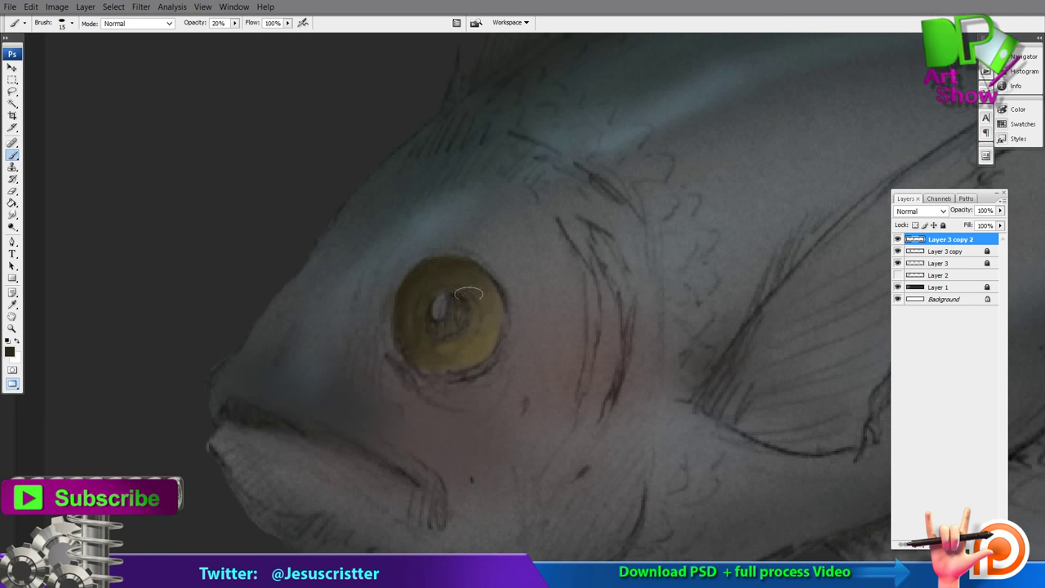
left_click(468, 294, "alt")
Step: Reset the foreground to black and paint the pupil with an 8 px brush at 50% opacity
scroll(486, 324, "up", 3)
key("d")
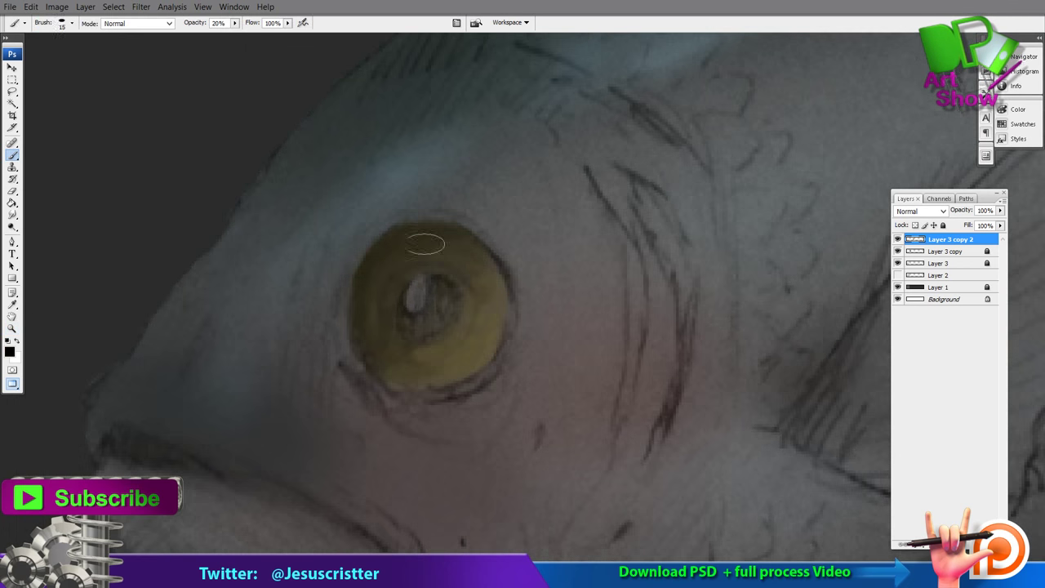
key("bracketleft")
key("bracketleft")
key("bracketleft")
key("3")
key("5")
mouse_move(411, 329)
left_mouse_down()
mouse_move(442, 301)
mouse_move(435, 329)
mouse_move(402, 307)
mouse_move(421, 332)
mouse_move(437, 280)
mouse_move(438, 309)
mouse_move(413, 324)
mouse_move(406, 306)
mouse_move(438, 325)
left_mouse_up()
Step: Sample tones from the eye and blend the pupil's edge and the surrounding iris with short strokes
left_click(438, 324, "alt")
key("5")
mouse_move(418, 289)
left_mouse_down()
mouse_move(417, 306)
mouse_move(438, 284)
mouse_move(372, 284)
left_mouse_up()
left_click(421, 307, "alt")
left_click(431, 315, "alt")
left_click(387, 246, "alt")
left_click_drag(456, 330, 461, 298)
left_click(434, 342, "alt")
mouse_move(434, 343)
left_mouse_down()
mouse_move(440, 271)
mouse_move(496, 292)
mouse_move(507, 316)
mouse_move(461, 377)
mouse_move(505, 292)
mouse_move(418, 390)
left_mouse_up()
Step: Choose a light foreground color, add a new layer and paint highlights on the iris's upper-left side
left_click(10, 352)
left_click(868, 156)
key("ctrl+shift+alt+n")
left_click_drag(383, 264, 392, 265)
mouse_move(397, 247)
left_mouse_down()
mouse_move(407, 245)
mouse_move(359, 273)
mouse_move(362, 284)
left_mouse_up()
Step: Sample gray tones from the eye and extend the reflections around the upper-left highlights at 50% opacity
key("2")
left_click(361, 302, "alt")
key("5")
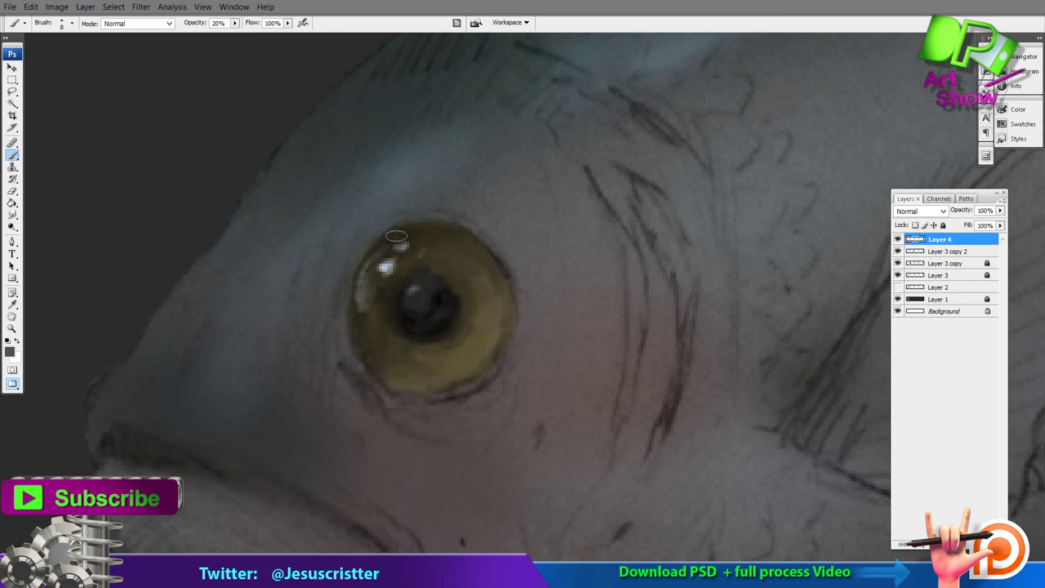
left_click(395, 249, "alt")
left_click_drag(379, 275, 388, 274)
left_click_drag(400, 246, 415, 246)
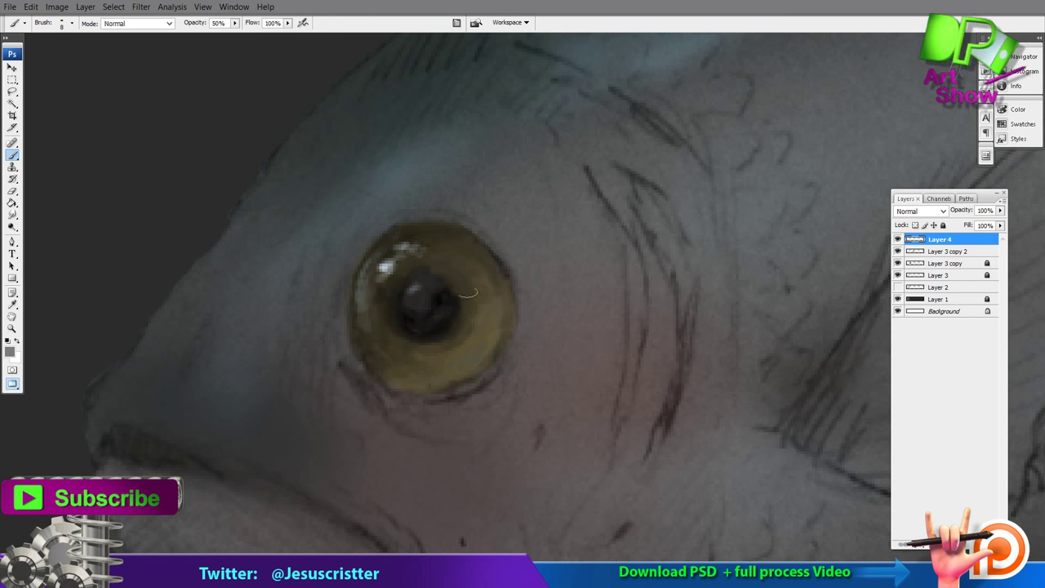
Step: Paint pale gray reflections along the lower-right rim of the iris
left_click_drag(492, 340, 463, 362)
left_click_drag(501, 311, 495, 335)
left_click_drag(469, 366, 440, 375)
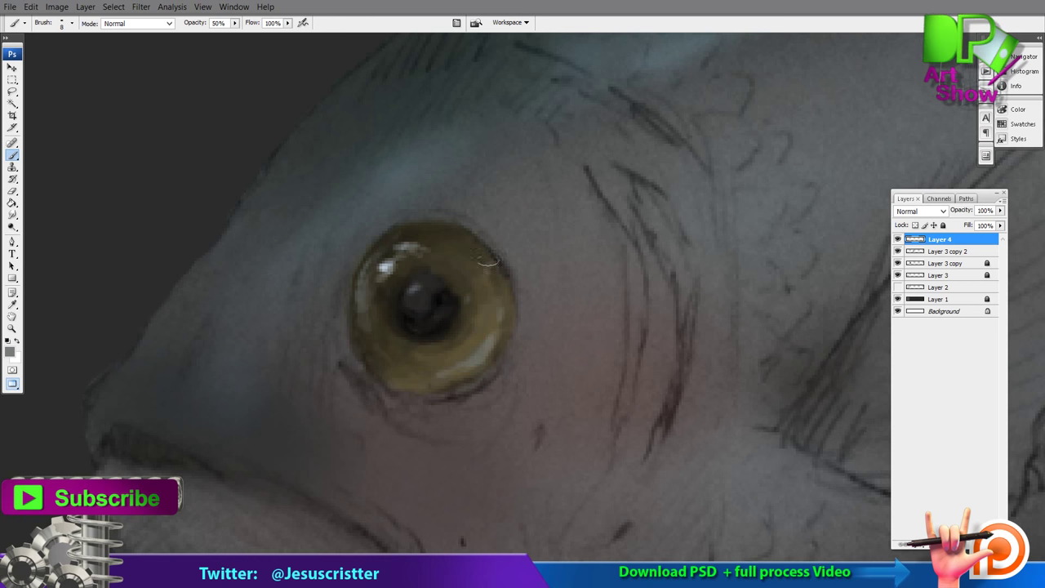
key("z")
left_click(560, 226, "alt")
left_click(588, 234, "alt")
left_click(614, 213, "alt")
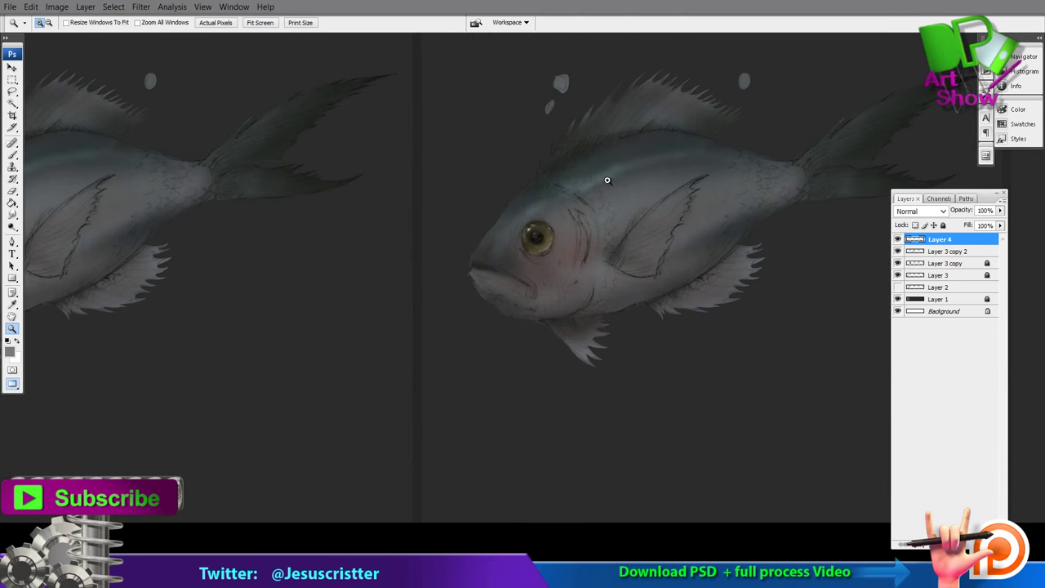
Step: Pick a golden yellow, add another layer and paint brighter strokes around the right and lower iris
left_click_drag(589, 192, 497, 277)
key("b")
left_click(497, 282, "alt")
left_click(9, 351)
left_click(772, 285)
left_click(726, 166)
left_click(858, 160)
left_click_drag(606, 259, 612, 238)
key("ctrl+shift+alt+n")
mouse_move(582, 284)
left_mouse_down()
mouse_move(575, 320)
mouse_move(563, 316)
left_mouse_up()
left_click(563, 306, "alt")
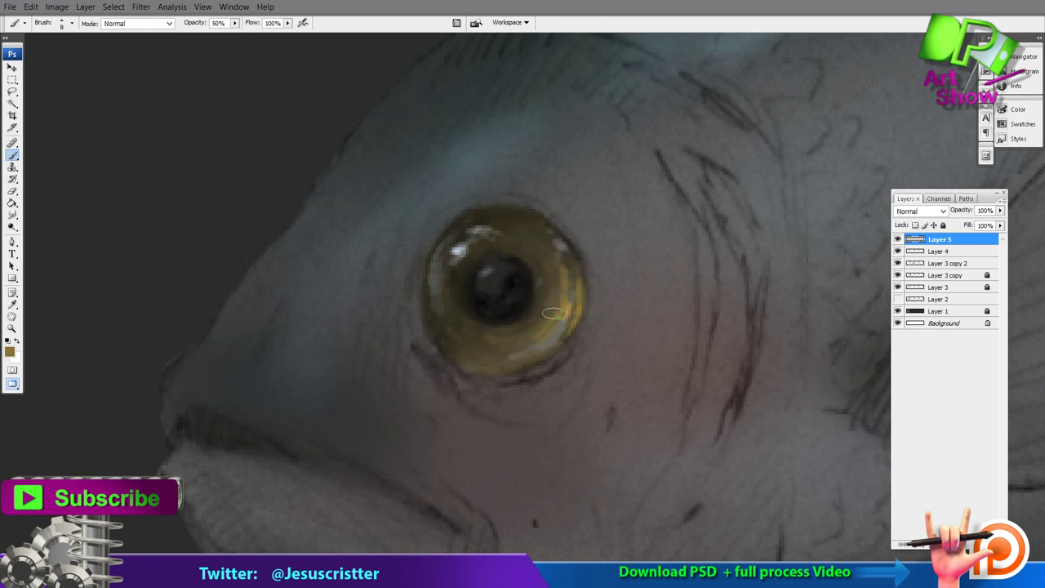
left_click_drag(554, 269, 572, 305)
mouse_move(561, 341)
left_mouse_down()
mouse_move(509, 367)
mouse_move(491, 358)
mouse_move(521, 341)
mouse_move(493, 357)
left_mouse_up()
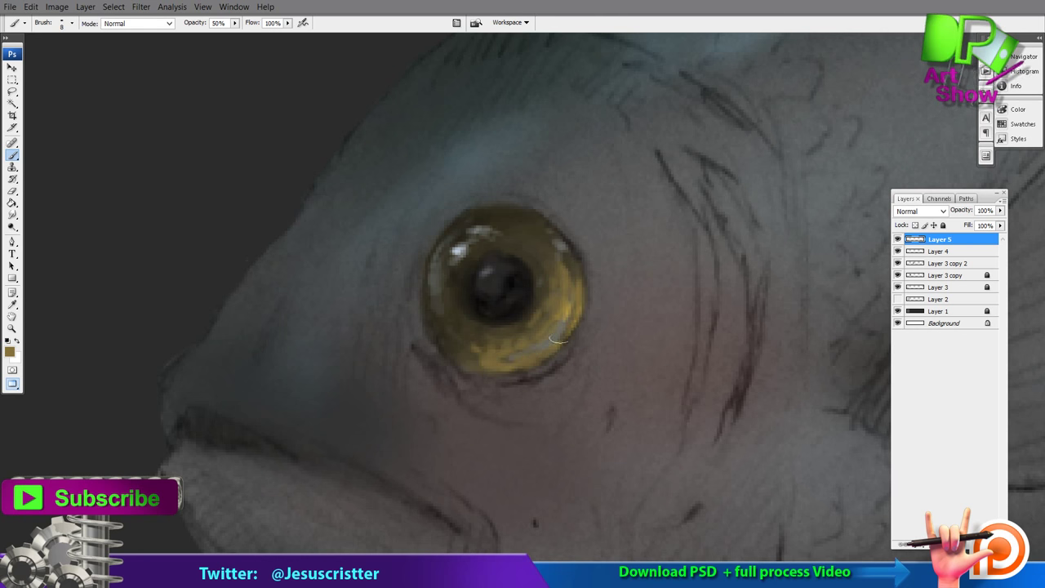
Step: Brighten the eye's upper-left highlights with near-white brush strokes
left_click(578, 262, "ctrl+alt")
left_click(608, 235, "ctrl+alt")
left_click(564, 263, "ctrl")
left_click(523, 260, "ctrl")
left_click(496, 248, "ctrl")
left_click(487, 267, "alt")
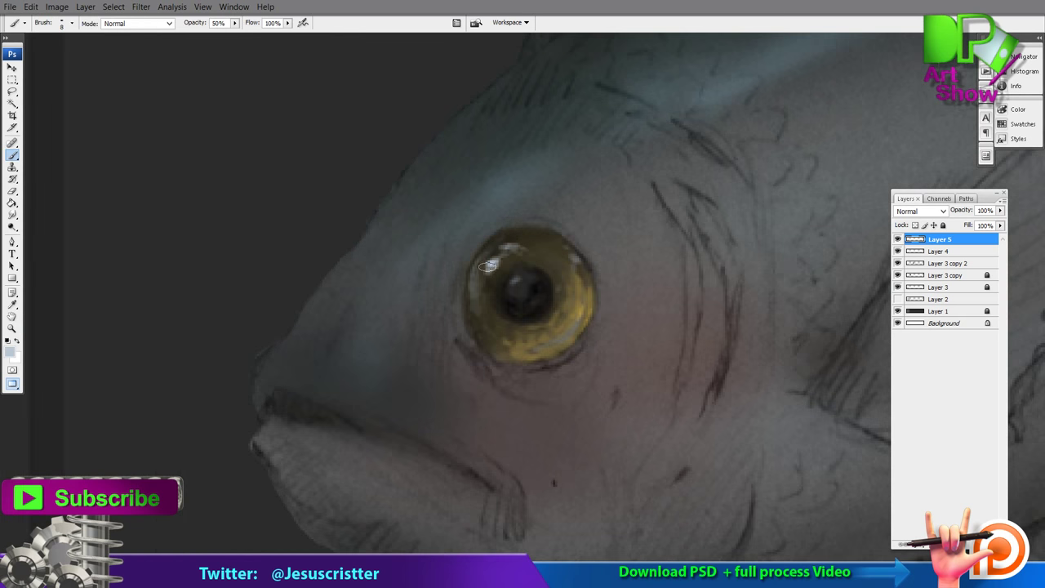
left_click(509, 247)
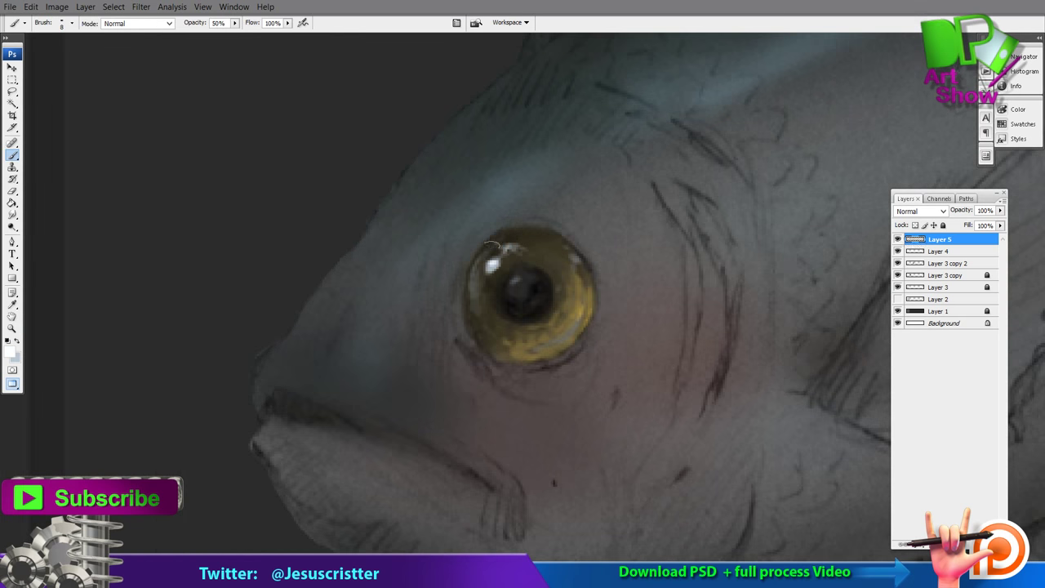
left_click_drag(512, 239, 495, 246)
Step: Sample a gray from the eye and paint a thin reflection along the iris's upper rim
left_click(597, 244, "ctrl+alt")
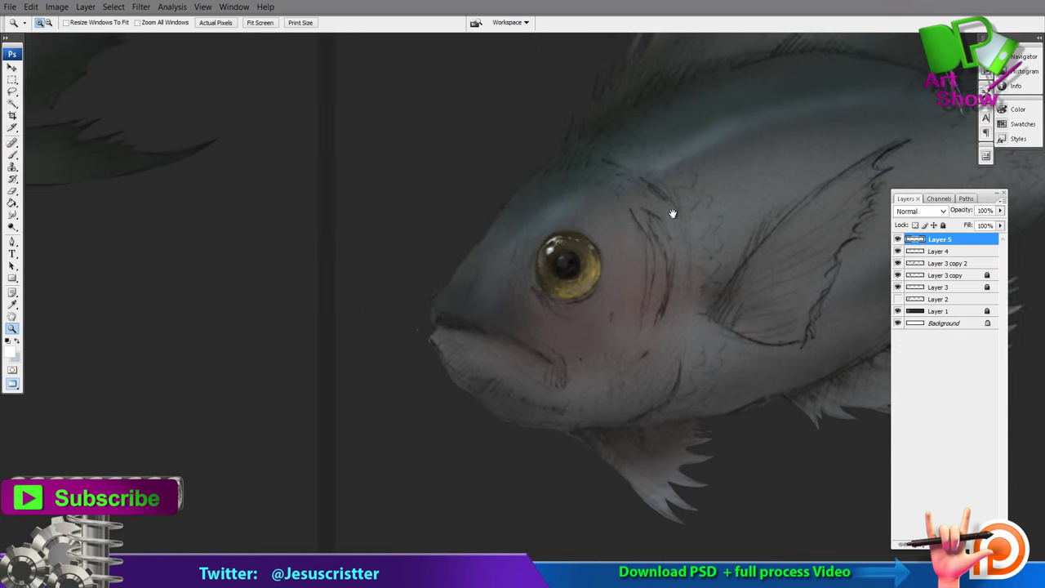
left_click(570, 223, "ctrl")
left_click(551, 230, "alt")
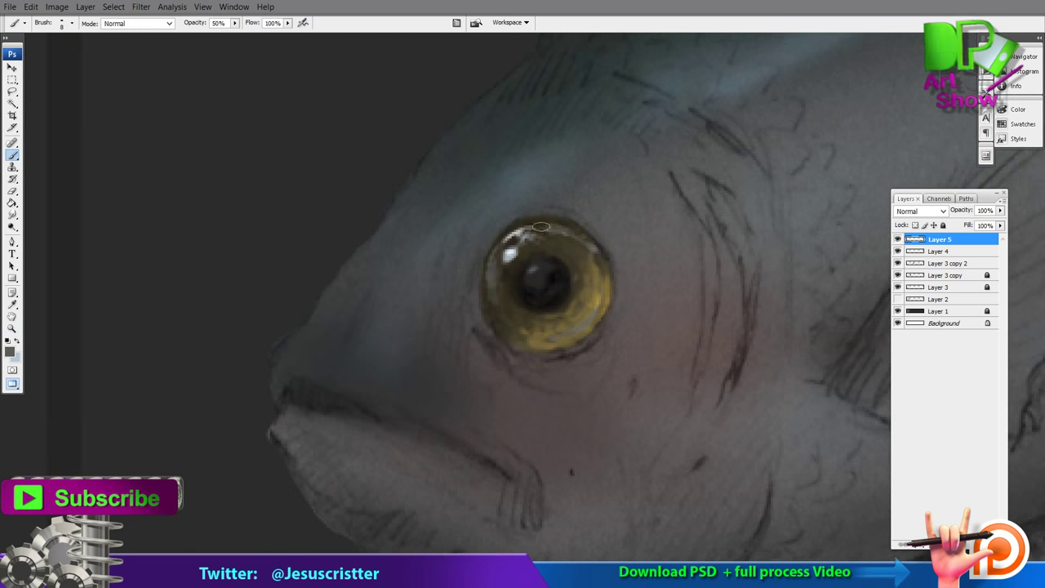
left_click(633, 232, "ctrl+alt")
left_click(636, 233, "ctrl+alt")
Step: Darken the front of the fish's mouth line with the Brush tool
left_click_drag(783, 231, 765, 237)
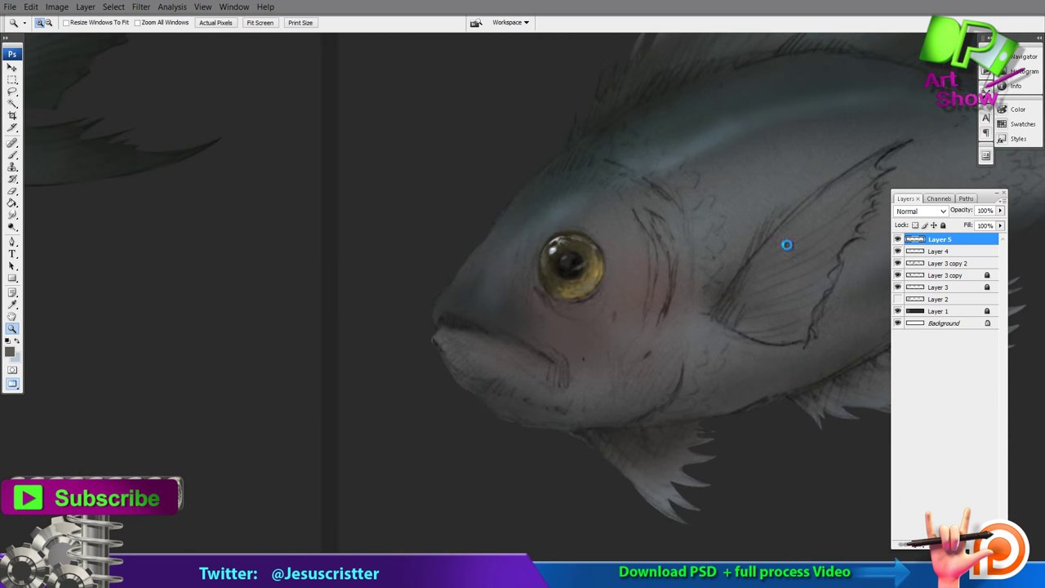
left_click(511, 324)
key("b")
left_click_drag(380, 342, 395, 353)
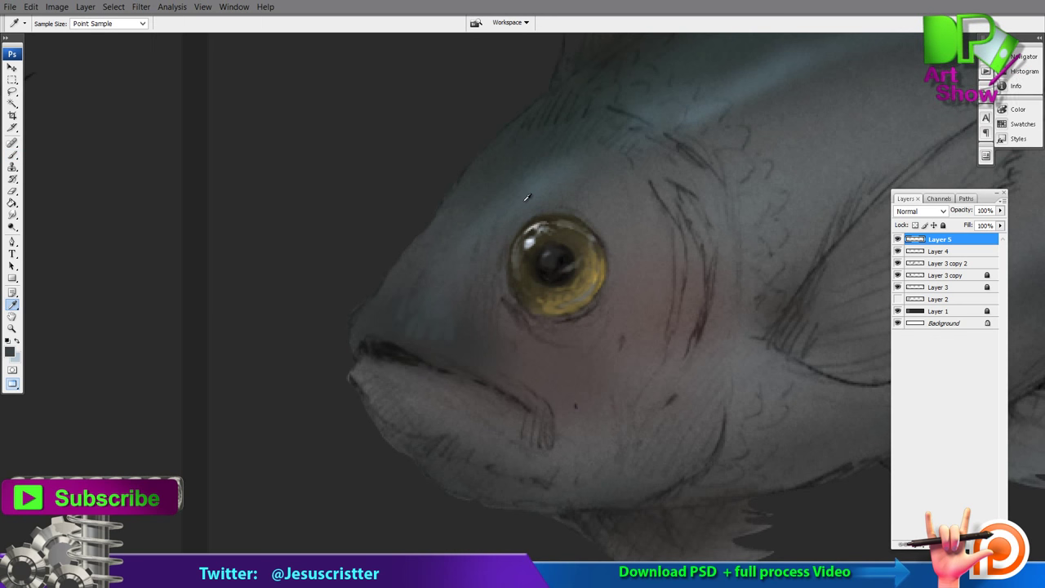
Step: Merge the two new eye layers down into Layer 3 copy 2 and lighten the forehead and snout highlight with Dodge
key("ctrl+e")
key("ctrl+e")
key("o")
mouse_move(562, 181)
left_mouse_down()
mouse_move(484, 241)
mouse_move(416, 317)
left_mouse_up()
Step: Dab soft scale spots on the snout above the mouth with a 25 px brush at 30% opacity
key("b")
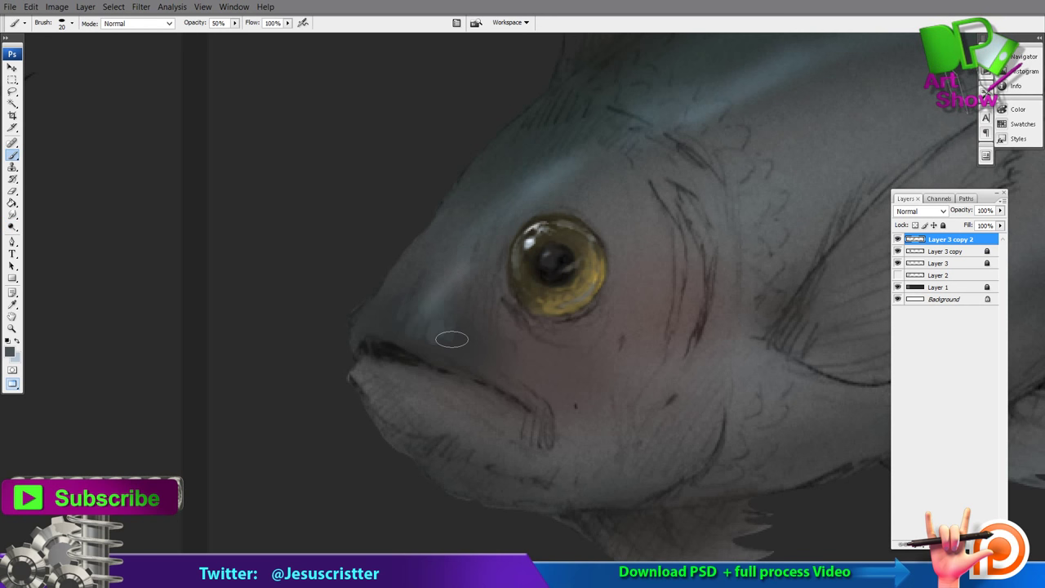
key("3")
key("bracketright")
left_click(449, 343)
left_click(482, 319)
left_click(480, 346)
left_click(425, 345)
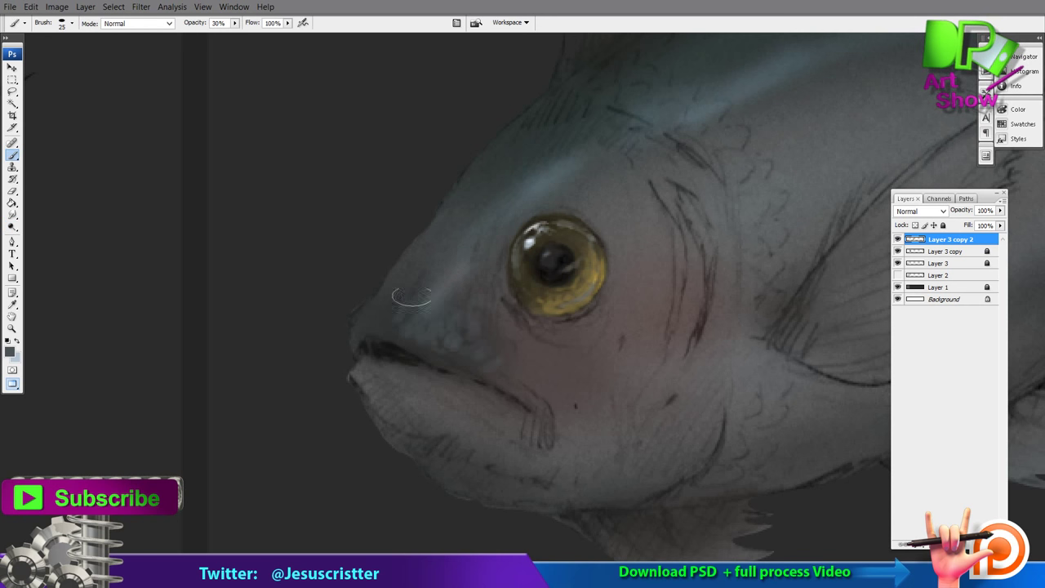
key("bracketleft")
Step: Reduce the brush to 7 px and paint along the forehead and snout outline, then switch to the Smudge tool
key("z")
left_click(592, 239, "alt")
left_click(600, 240, "alt")
left_click(506, 265)
left_click(515, 263)
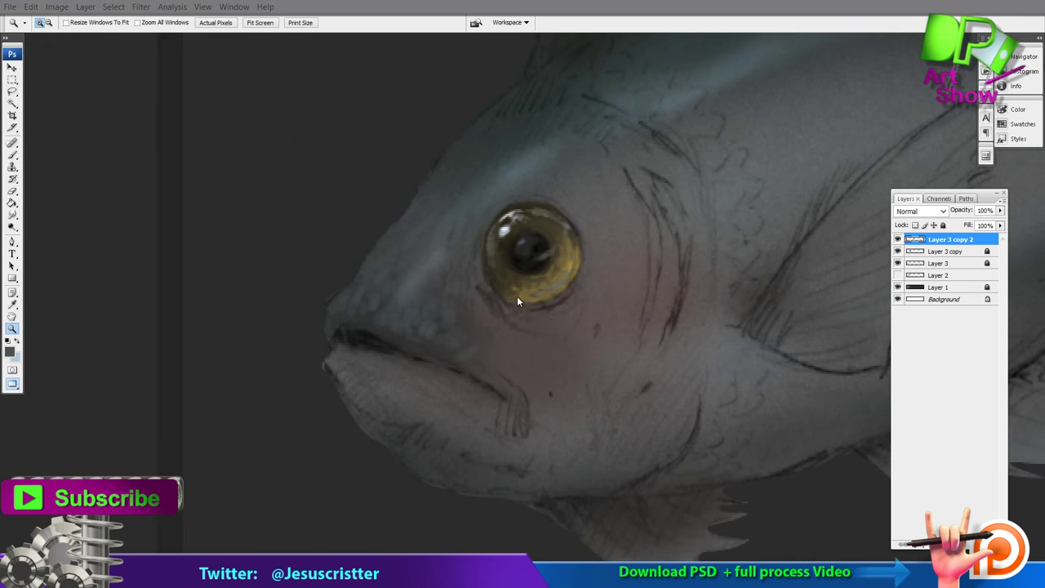
left_click(470, 282)
key("b")
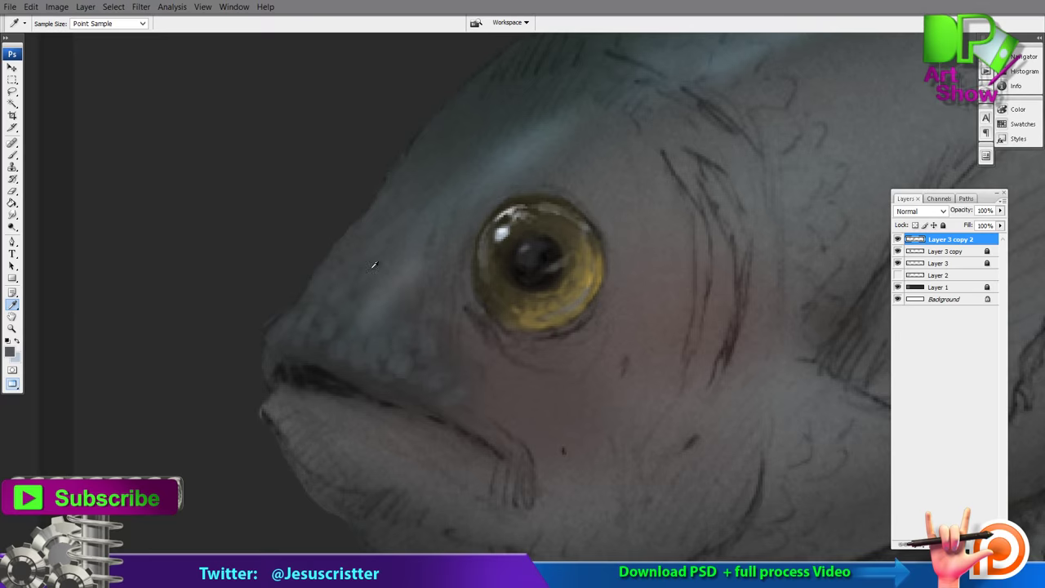
key("bracketleft")
key("bracketleft")
key("bracketleft")
key("bracketleft")
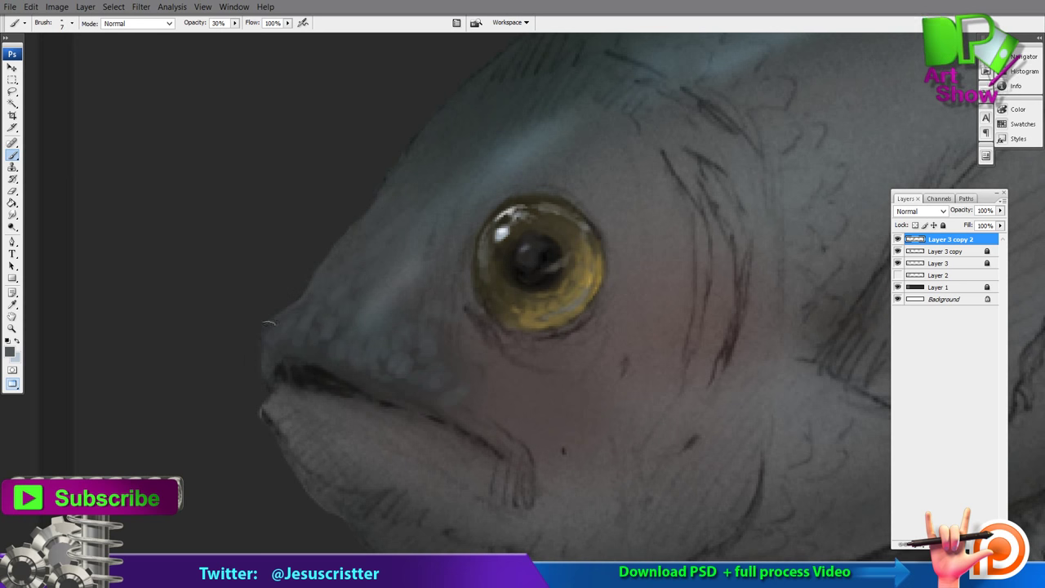
left_click_drag(395, 176, 305, 297)
key("r")
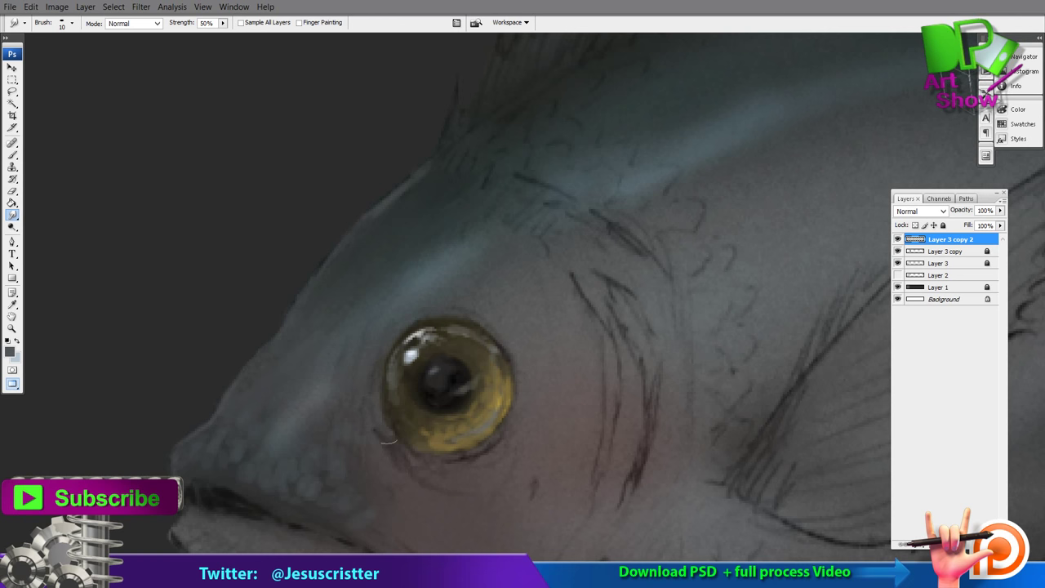
Step: Paint reddish-brown shading along the lower lip and mouth corner on a new layer with a 20 px brush at 40% opacity
scroll(376, 527, "down", 2)
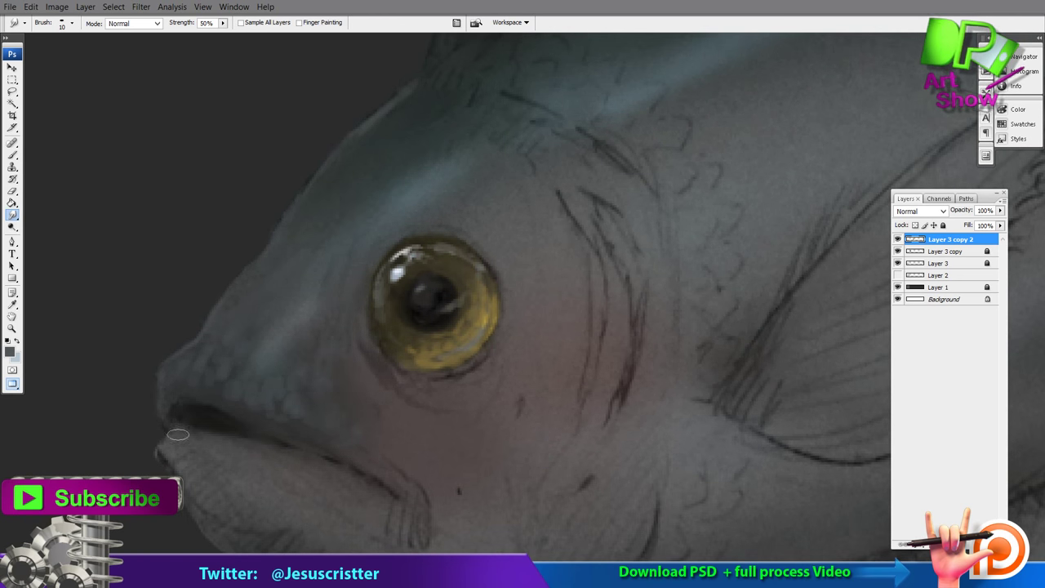
scroll(539, 335, "down", 1)
key("i")
scroll(543, 335, "down", 1)
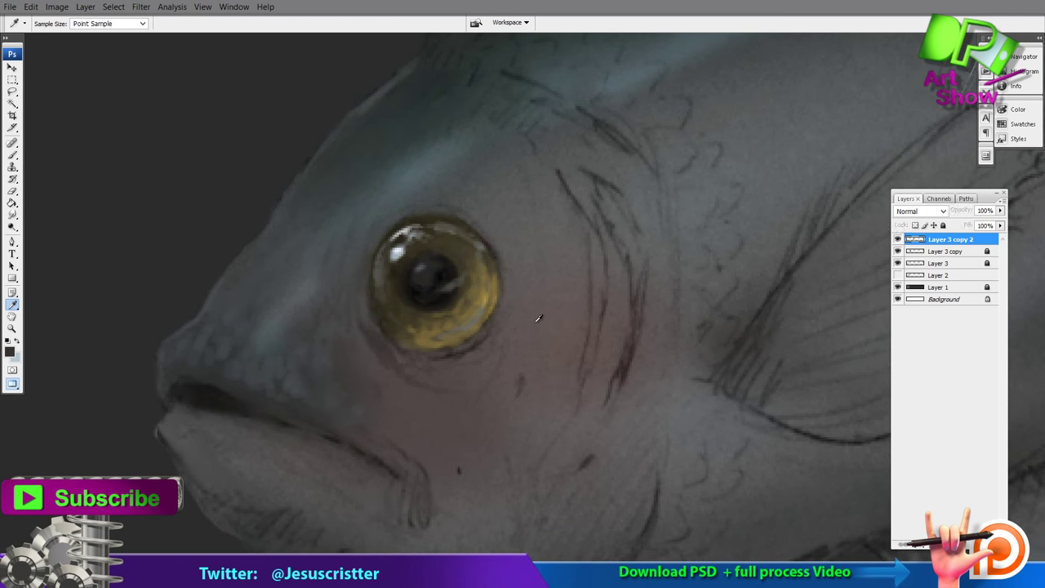
key("b")
key("ctrl+shift+alt+n")
mouse_move(411, 490)
left_mouse_down()
mouse_move(347, 453)
mouse_move(313, 464)
left_mouse_up()
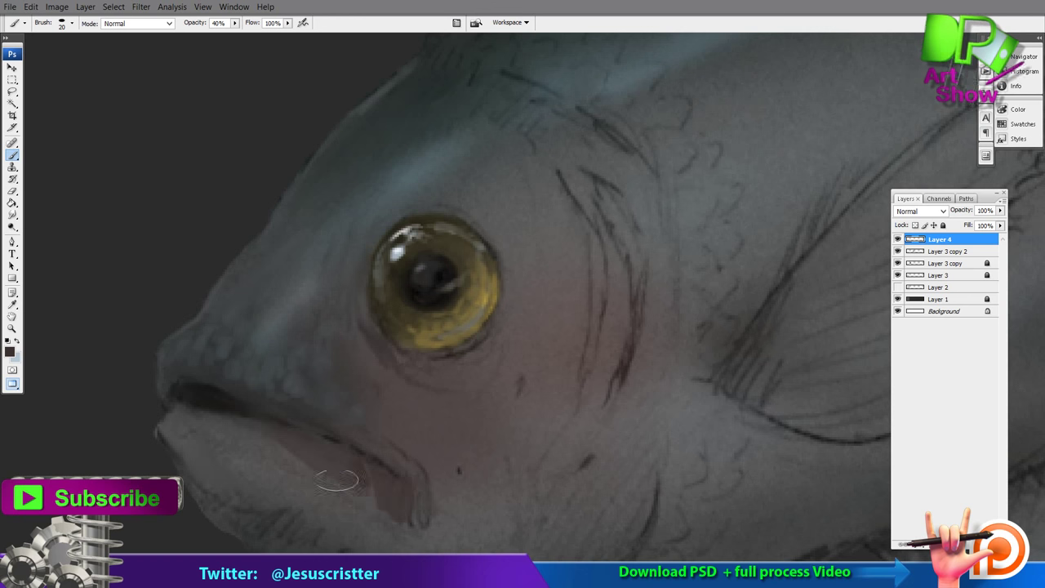
Step: Merge the lip shading down into Layer 3 copy 2 and soften the lip and mouth corner with Brush and Smudge strokes
key("z")
left_click(439, 257, "alt")
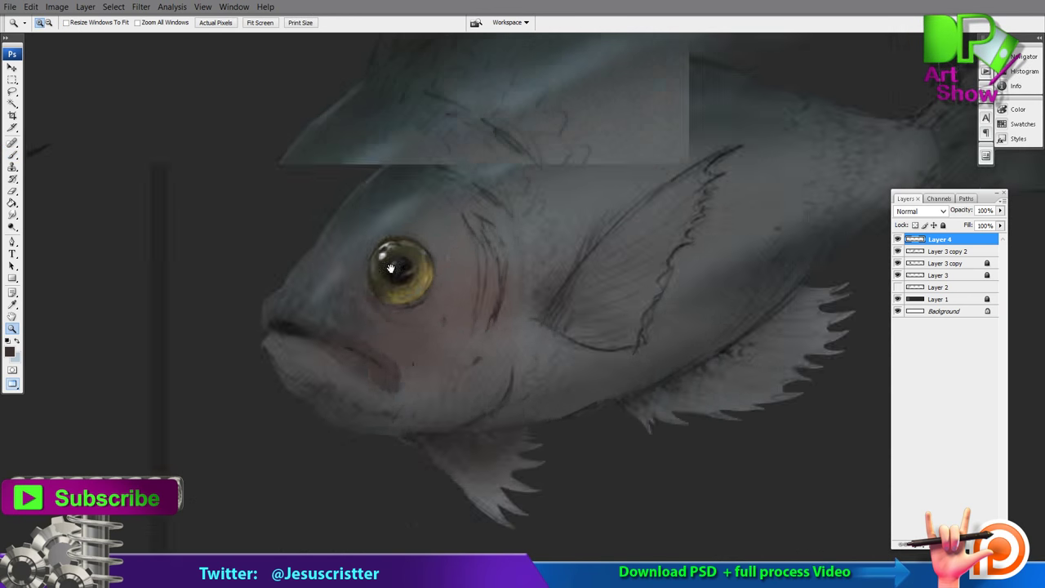
left_click(426, 281)
key("r")
key("ctrl+e")
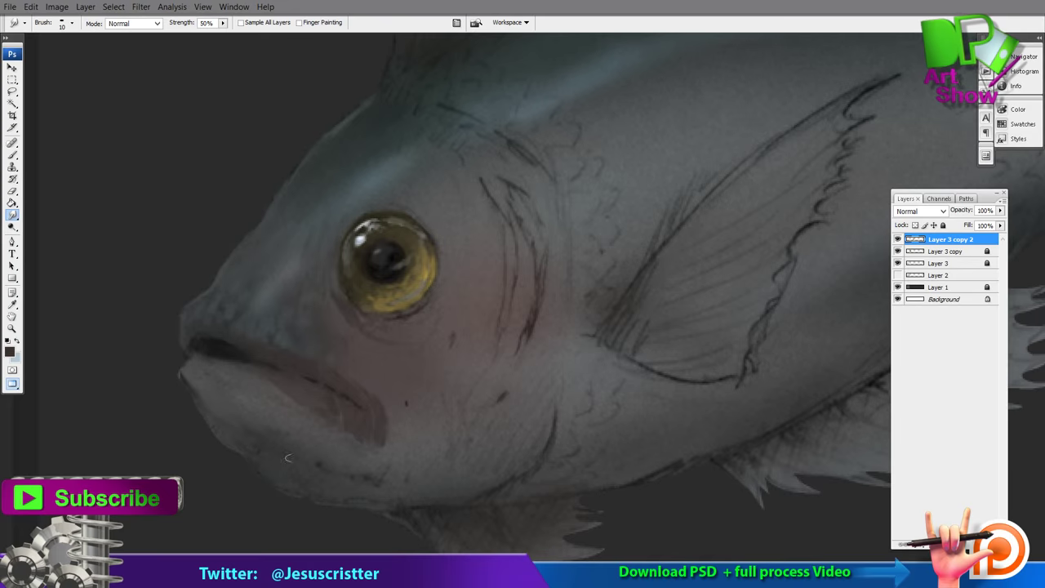
key("b")
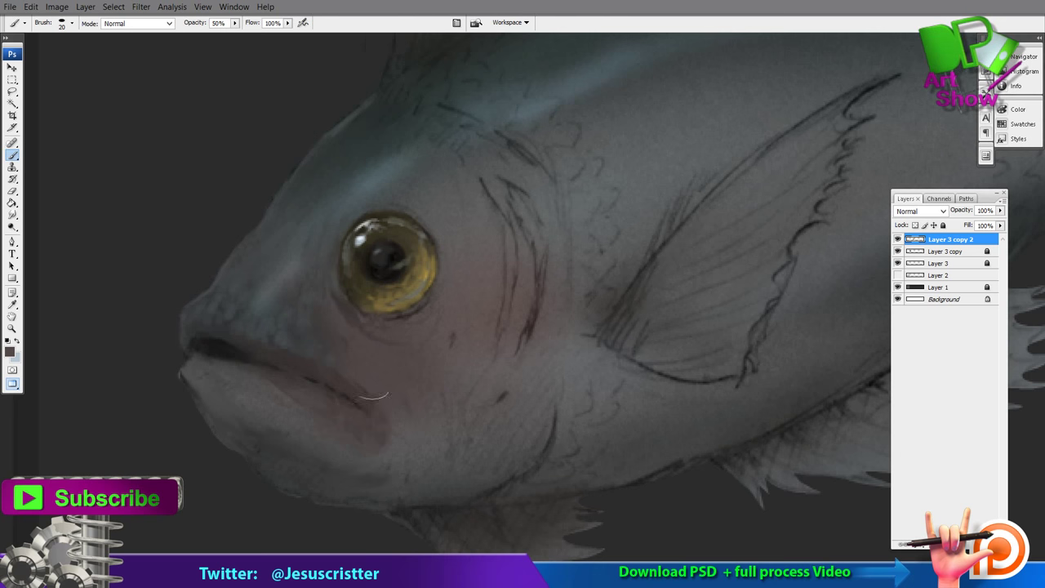
left_click_drag(255, 338, 234, 365)
key("r")
left_click_drag(407, 223, 422, 219)
Step: Choose a pale blue colour and paint highlights along the snout and forehead on a new layer with a 20 px brush
key("i")
left_click(276, 250)
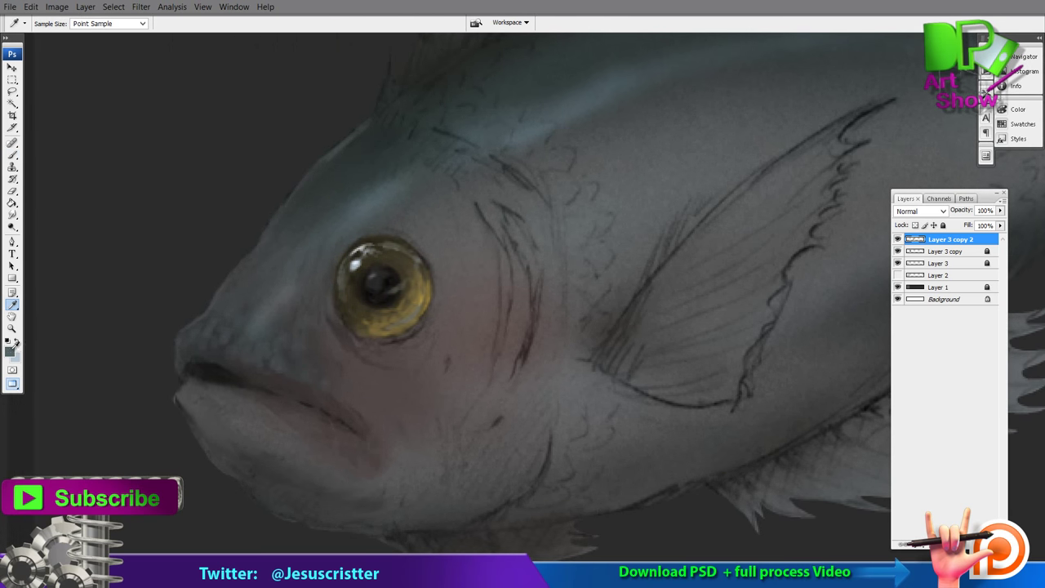
left_click(10, 351)
left_click(656, 191)
left_click(646, 181)
left_click(866, 157)
key("ctrl+alt+shift+n")
key("b")
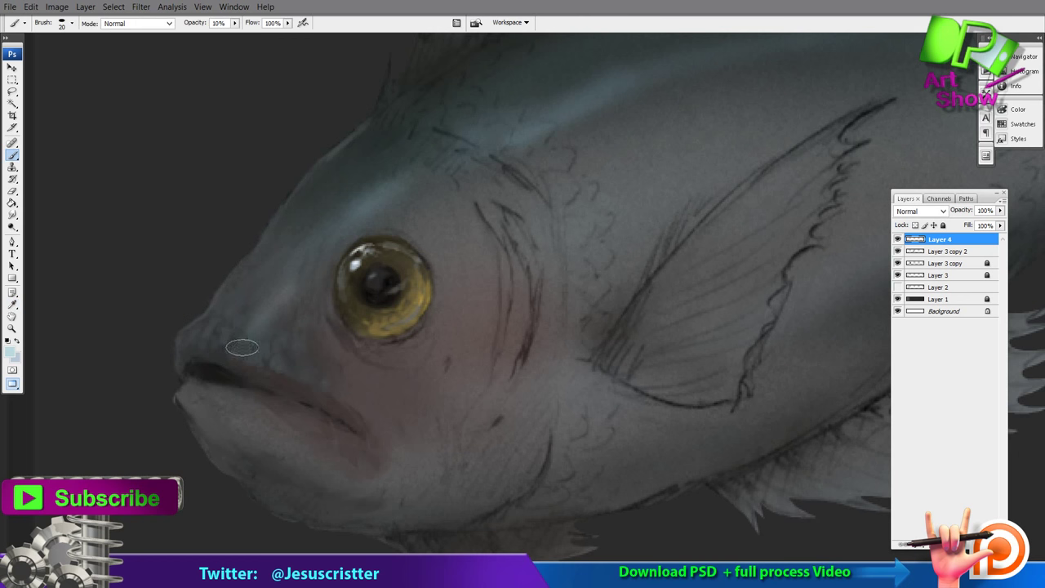
mouse_move(243, 348)
left_mouse_down()
mouse_move(294, 261)
mouse_move(332, 233)
left_mouse_up()
mouse_move(402, 167)
left_mouse_down()
mouse_move(432, 169)
mouse_move(465, 139)
left_mouse_up()
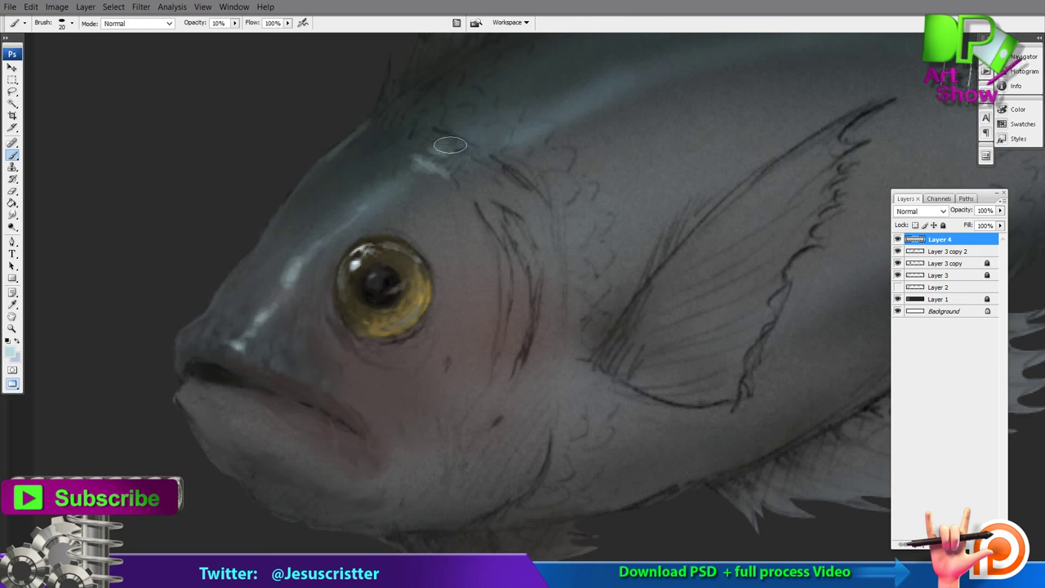
Step: Paint pale blue highlights along the folds of the gill cover behind the eye
mouse_move(499, 217)
left_mouse_down()
mouse_move(529, 251)
mouse_move(489, 232)
mouse_move(506, 290)
left_mouse_up()
key("h")
mouse_move(543, 249)
left_mouse_down()
mouse_move(552, 244)
mouse_move(451, 237)
mouse_move(445, 262)
left_mouse_up()
left_click(422, 285)
Step: Reduce the brush to 9 px and refine the upper lip edge and snout highlights with sampled colours, increasing the brush size and opacity as needed
left_click_drag(356, 339, 371, 345)
key("bracketleft")
key("bracketleft")
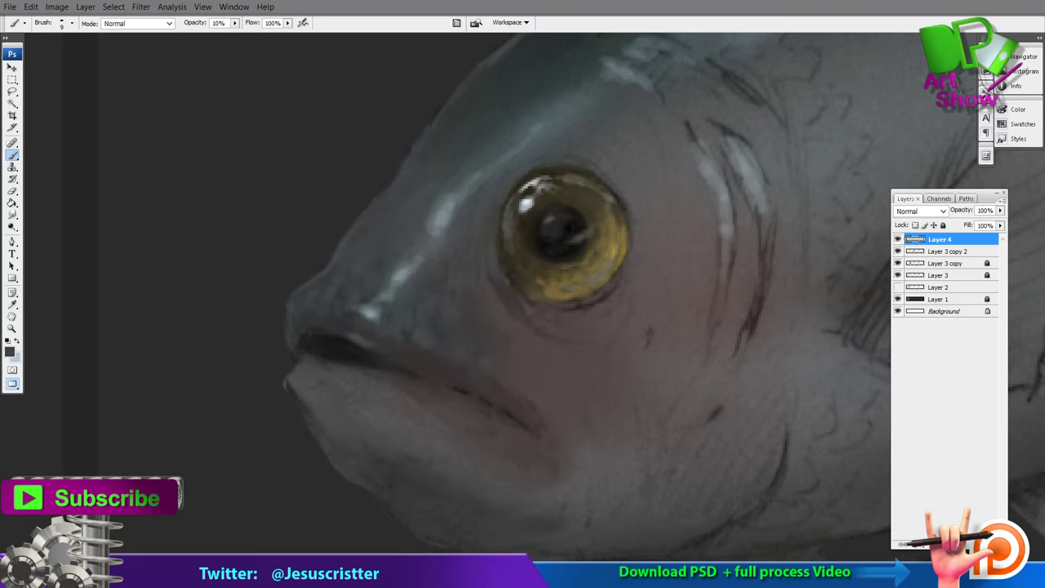
left_click(352, 333, "alt")
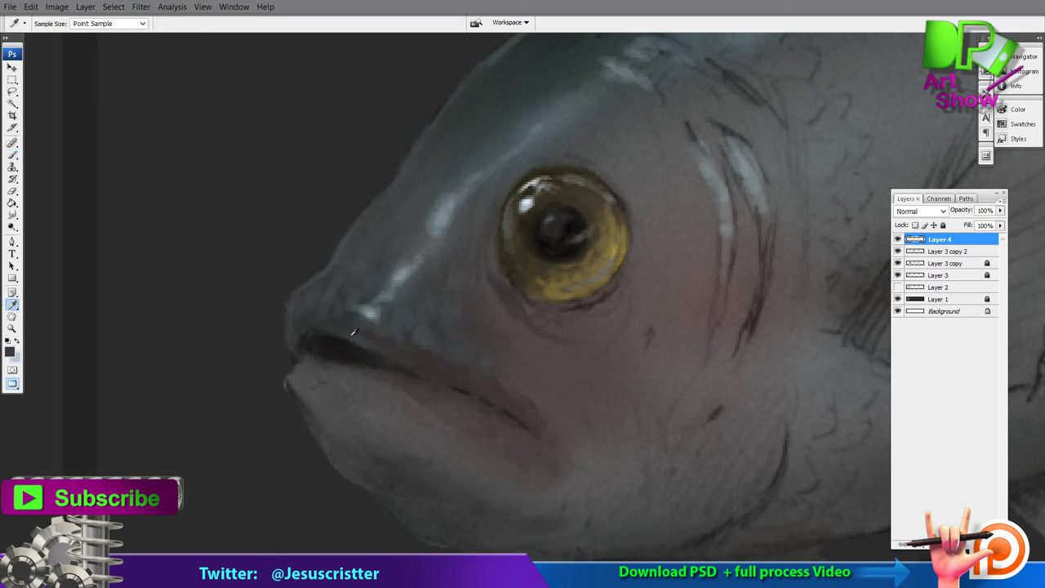
left_click_drag(350, 334, 310, 331)
left_click(375, 328, "alt")
mouse_move(393, 294)
left_mouse_down()
mouse_move(376, 272)
mouse_move(354, 322)
mouse_move(432, 230)
left_mouse_up()
key("4")
left_click(353, 328)
key("bracketright")
key("bracketright")
key("6")
key("r")
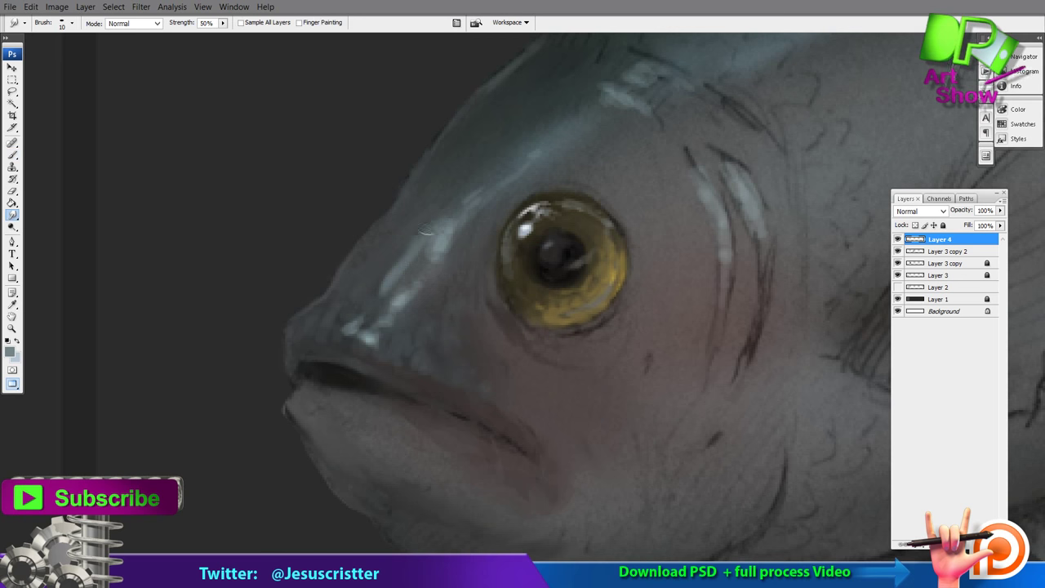
Step: Paint a small highlight under the eye and lengthen the pale highlights on the gill folds
key("b")
left_click_drag(513, 319, 533, 335)
left_click_drag(521, 340, 512, 340)
left_click_drag(735, 205, 670, 244)
left_click_drag(656, 274, 655, 356)
left_click_drag(647, 232, 657, 267)
left_click_drag(688, 226, 704, 290)
left_click_drag(575, 167, 606, 158)
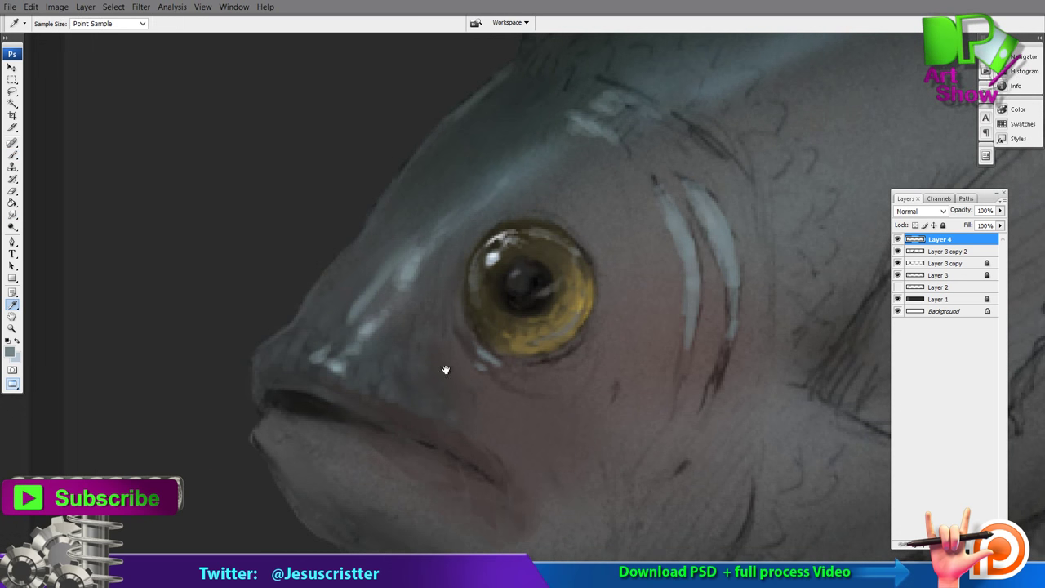
Step: Add a soft highlight to the front of the lower lip with the brush at 30% opacity
left_click_drag(446, 369, 426, 328)
key("2")
key("3")
mouse_move(297, 398)
left_mouse_down()
mouse_move(333, 391)
mouse_move(344, 379)
mouse_move(401, 401)
left_mouse_up()
left_click(539, 279, "alt")
left_click(544, 273, "alt")
left_click_drag(453, 324, 468, 303)
left_click(469, 303, "ctrl")
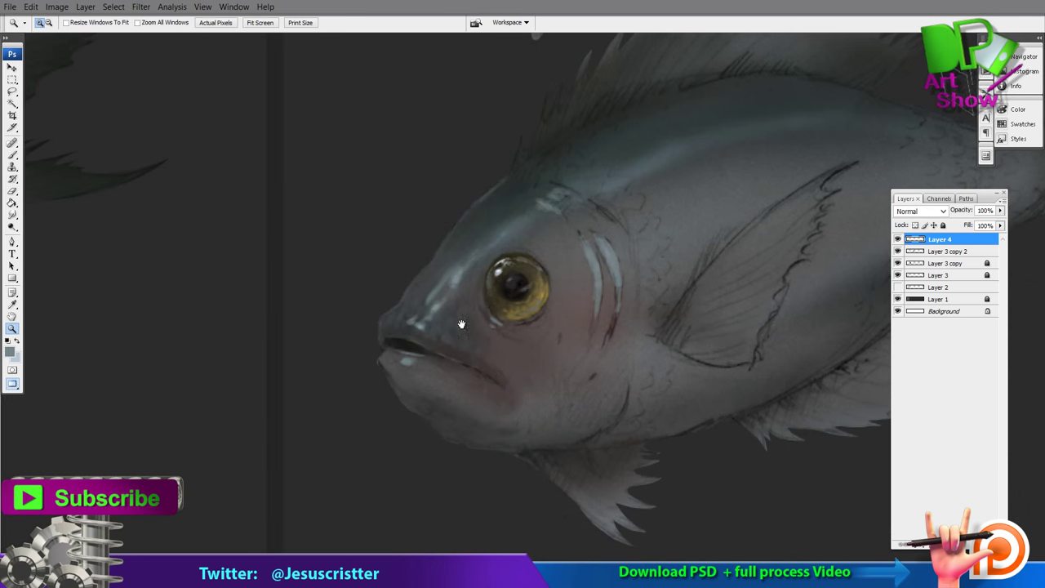
Step: Paint soft reflected light along the chin, lower jaw and throat with a 15 px brush, raising the opacity to 50%
left_click_drag(437, 354, 468, 369)
mouse_move(385, 396)
left_mouse_down()
mouse_move(438, 455)
mouse_move(477, 412)
left_mouse_up()
key("5")
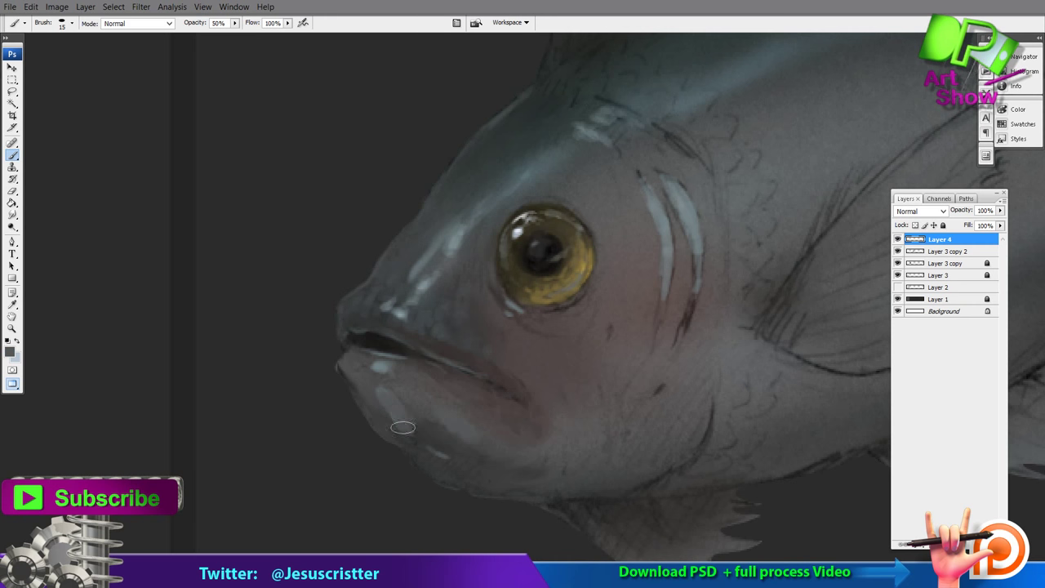
mouse_move(403, 427)
left_mouse_down()
mouse_move(486, 478)
mouse_move(495, 498)
mouse_move(558, 481)
left_mouse_up()
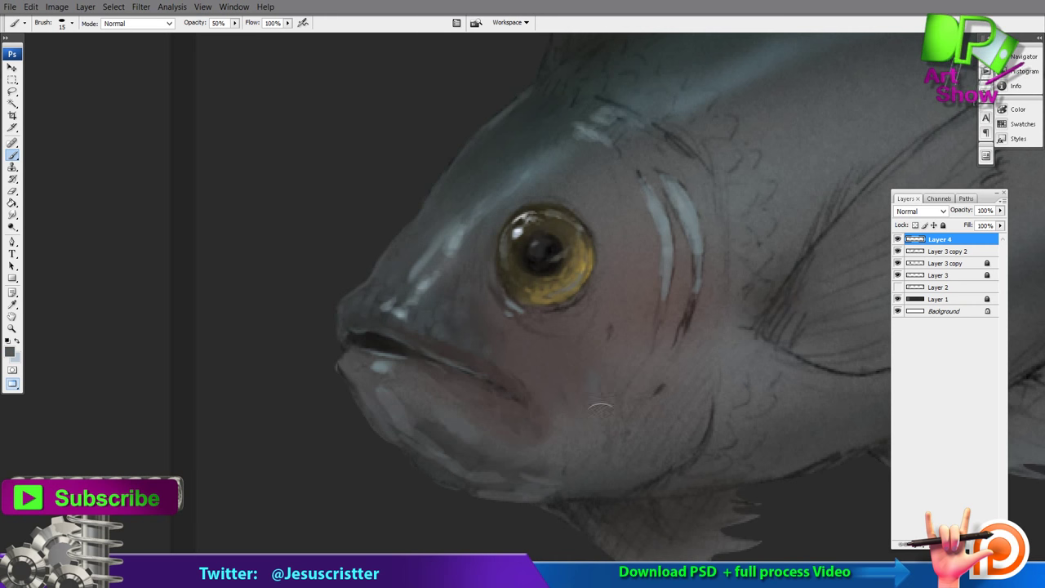
left_click_drag(694, 435, 547, 494)
key("r")
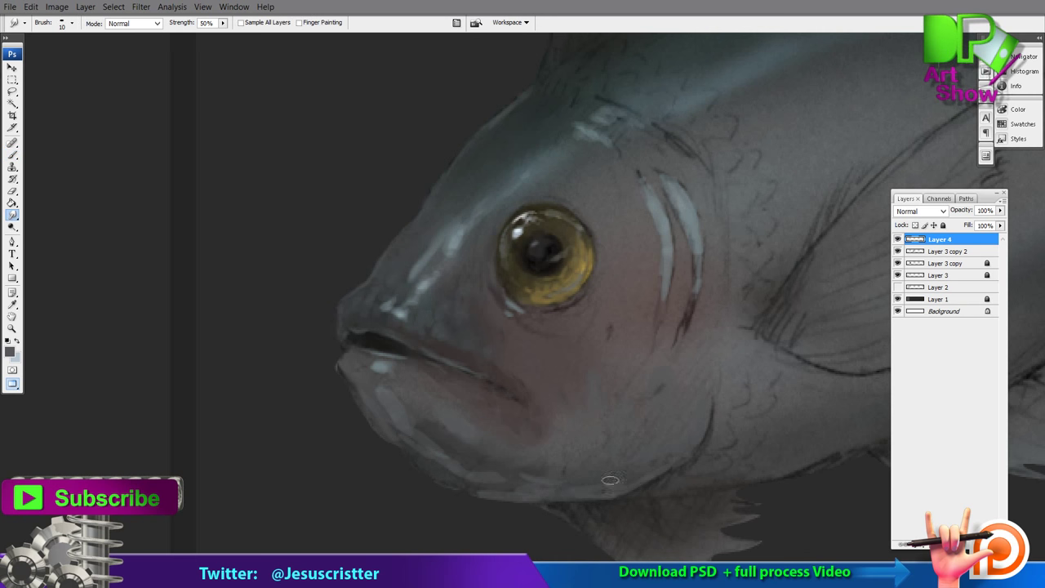
Step: Retouch and smudge the rear of the mouth line, and merge Layer 4 down into Layer 3 copy 2
key("b")
left_click_drag(458, 367, 507, 392)
key("r")
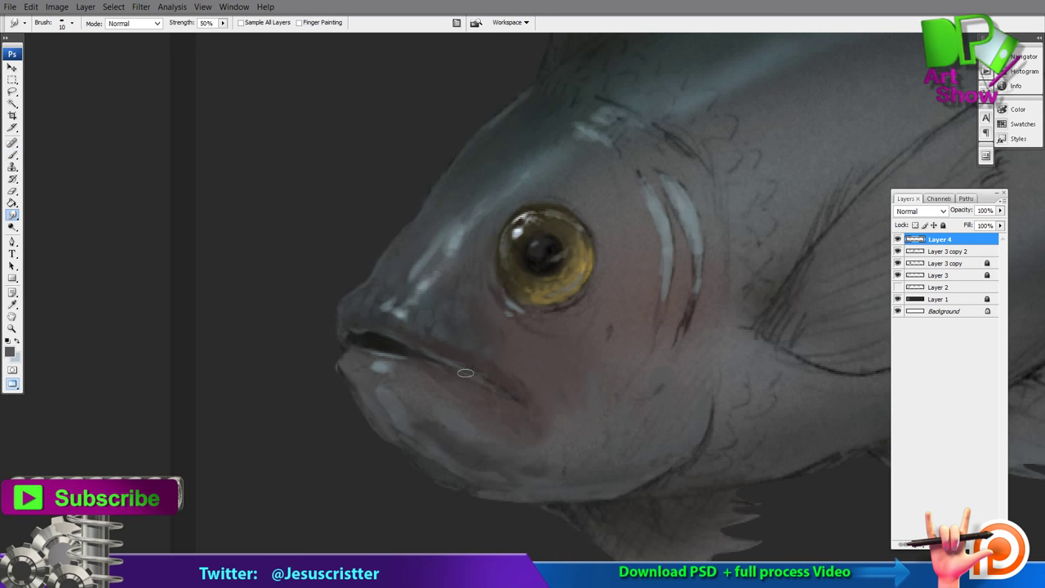
key("ctrl+e")
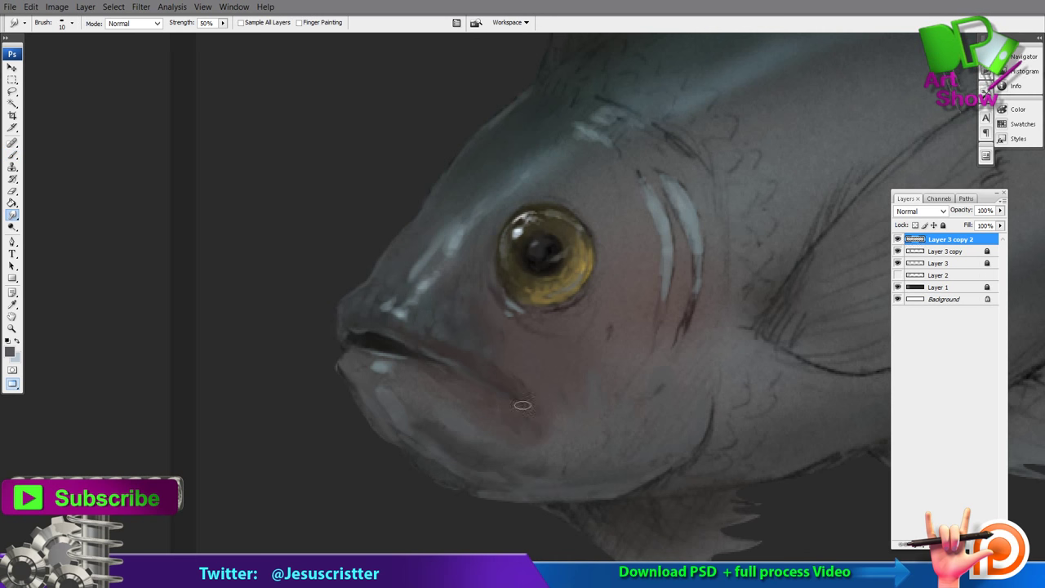
Step: Darken the mouth opening at the front of the lips with the Brush at 40% opacity
key("b")
left_click_drag(538, 277, 527, 273)
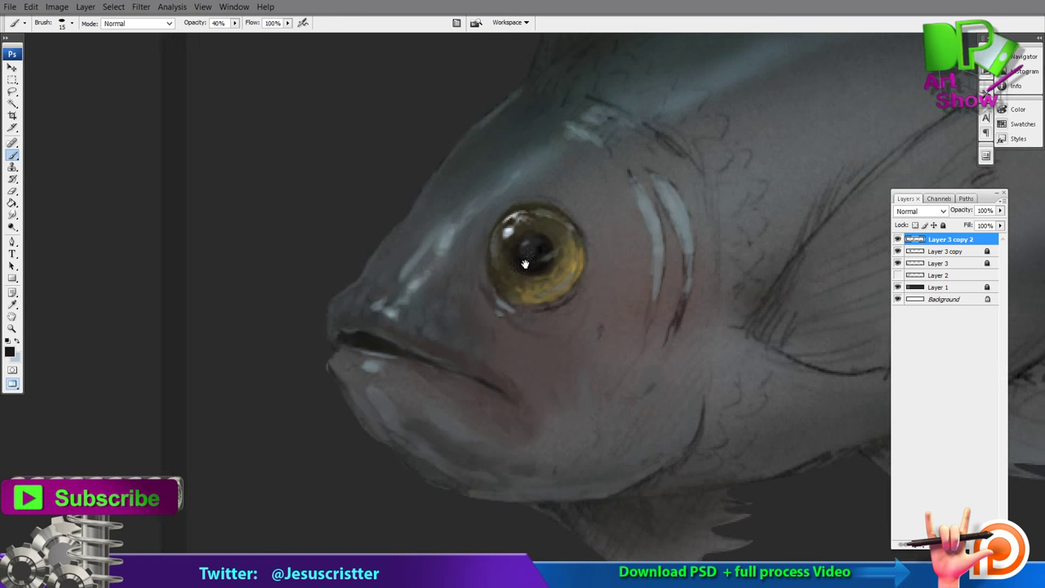
left_click(369, 323, "ctrl")
left_click(332, 340, "alt")
mouse_move(332, 343)
left_mouse_down()
mouse_move(366, 340)
mouse_move(348, 343)
left_mouse_up()
Step: Paint a thin light rim along the forehead, snout and lip outline with a 7 px brush at 80% opacity
left_click(538, 306, "alt")
left_click(555, 270, "alt")
left_click(581, 240, "alt")
left_click(555, 270, "ctrl")
left_click(485, 244, "ctrl")
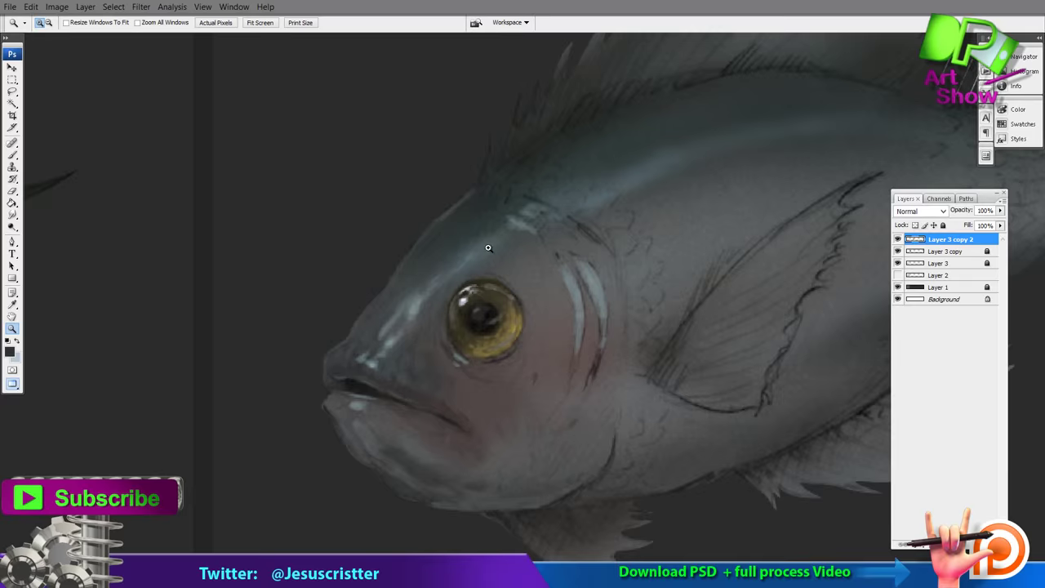
left_click(484, 244)
key("b")
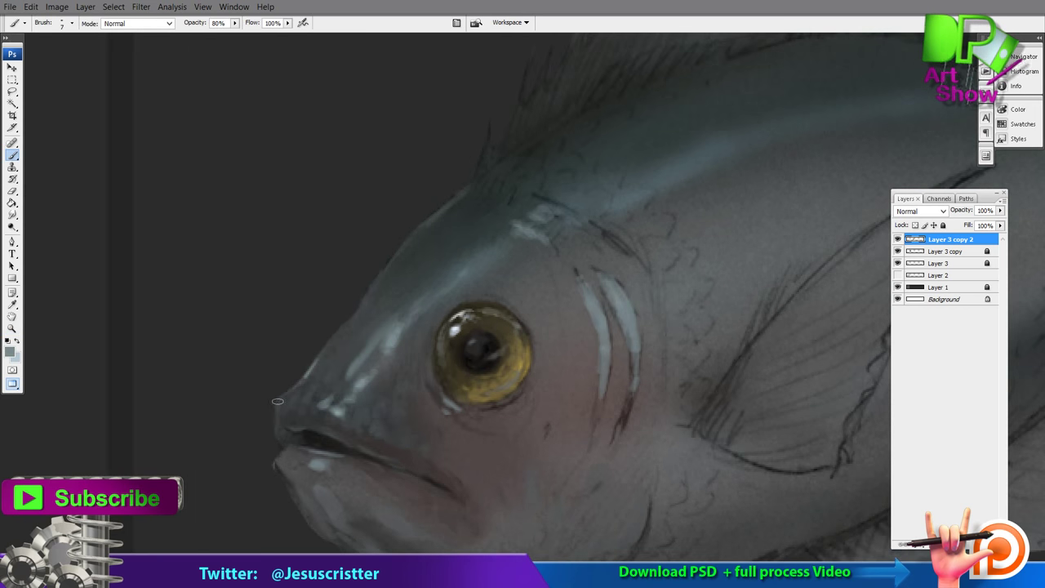
left_click_drag(284, 481, 264, 526)
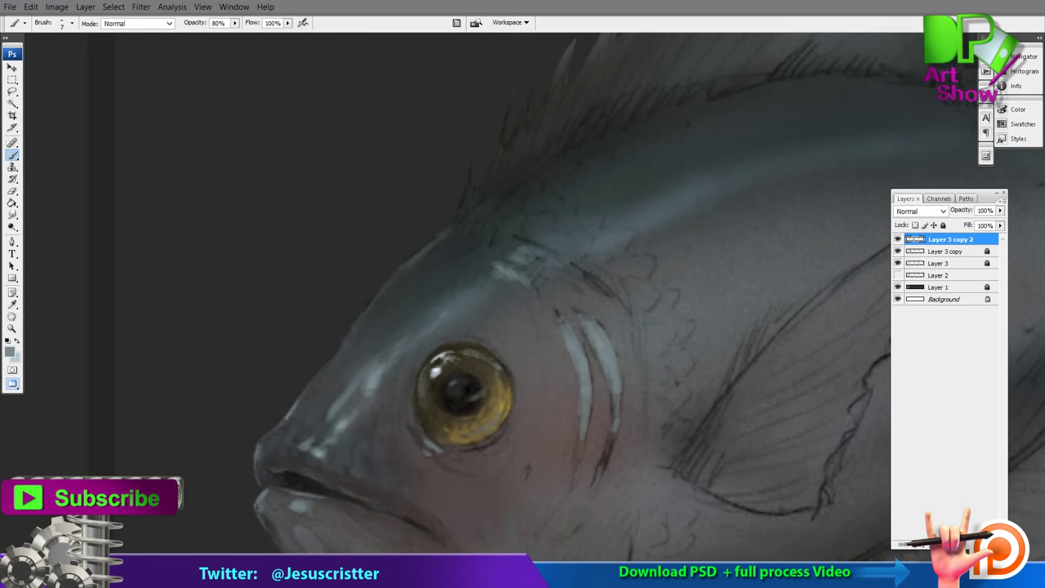
key("r")
Step: Paint a thin curved highlight around the lower rear edge of the eye socket with the 7 px brush
key("z")
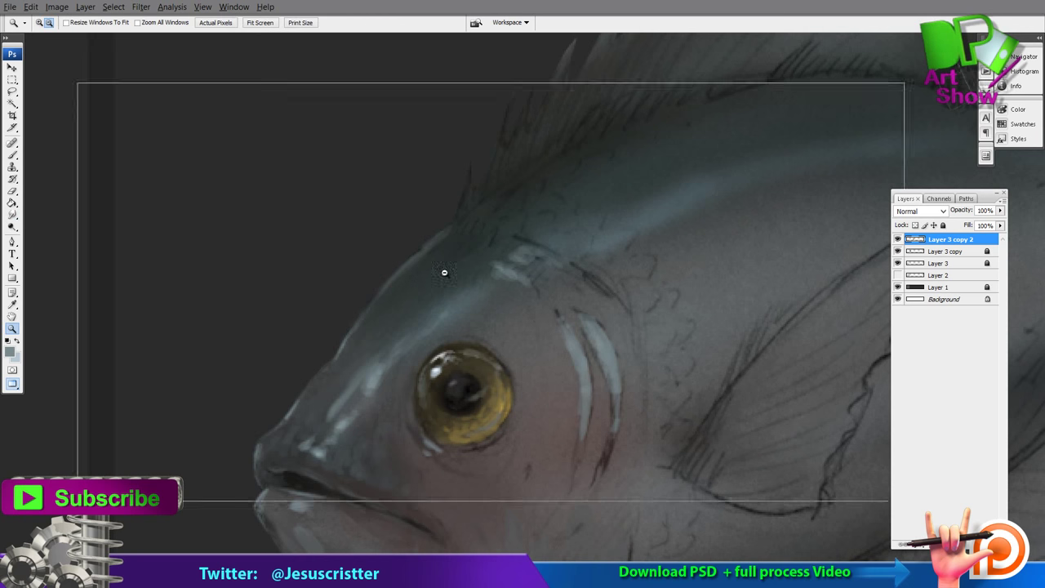
left_click(441, 274, "alt")
left_click(440, 260)
key("b")
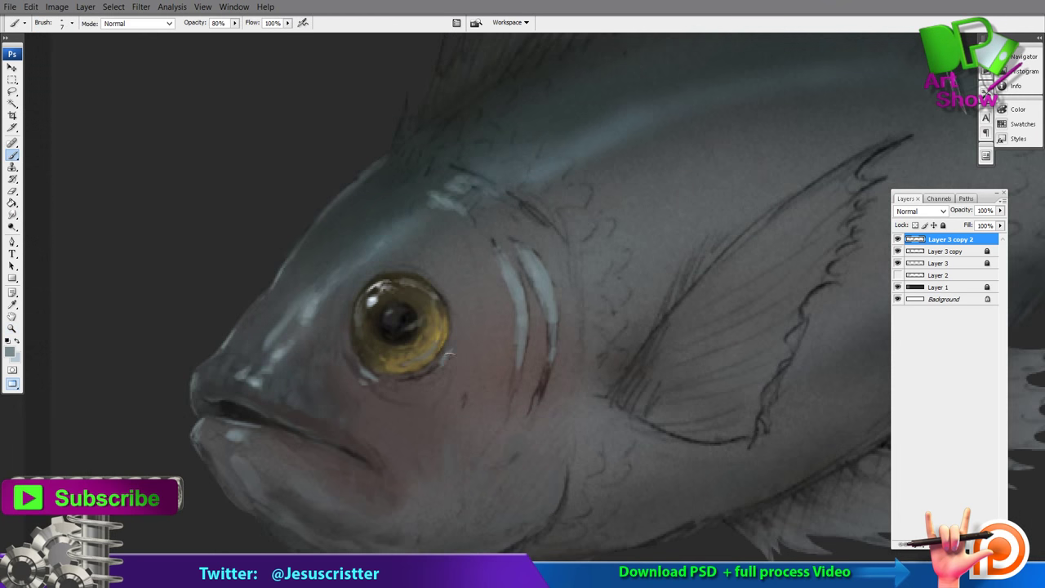
key("r")
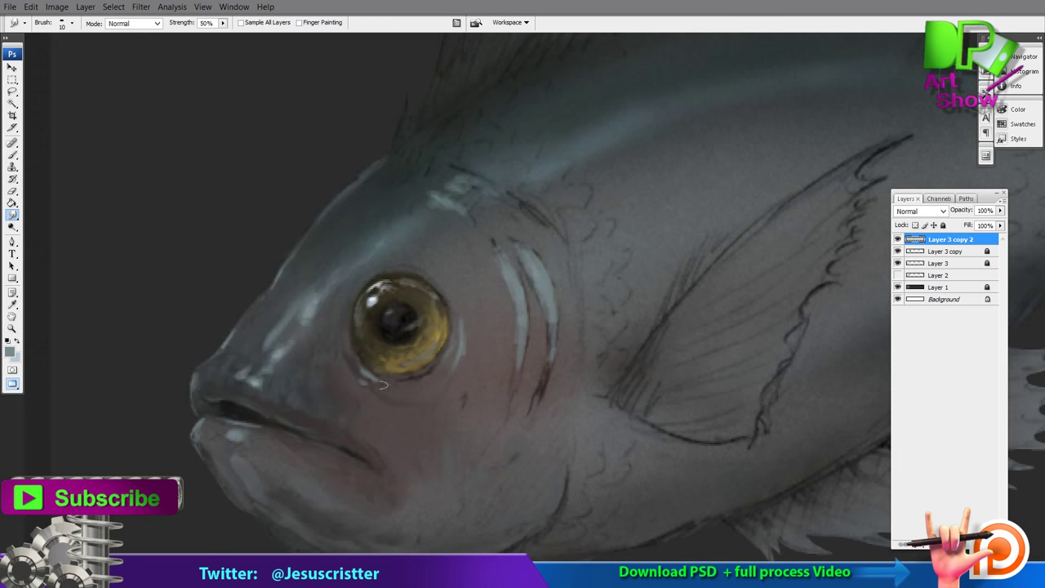
Step: Extend the pale streaks on the gill cover and add another streak between them and the eye
key("b")
left_click_drag(545, 356, 535, 390)
left_click_drag(546, 331, 532, 396)
key("r")
key("i")
key("b")
mouse_move(502, 333)
left_mouse_down()
mouse_move(496, 293)
mouse_move(499, 312)
left_mouse_up()
left_click_drag(552, 317, 545, 363)
left_click_drag(515, 245, 539, 303)
Step: Brighten the gill streaks and the cheek near the mouth corner with Dodge on highlights at 20% exposure
key("o")
mouse_move(531, 265)
left_mouse_down()
mouse_move(518, 303)
mouse_move(524, 320)
left_mouse_up()
left_click_drag(537, 279, 548, 317)
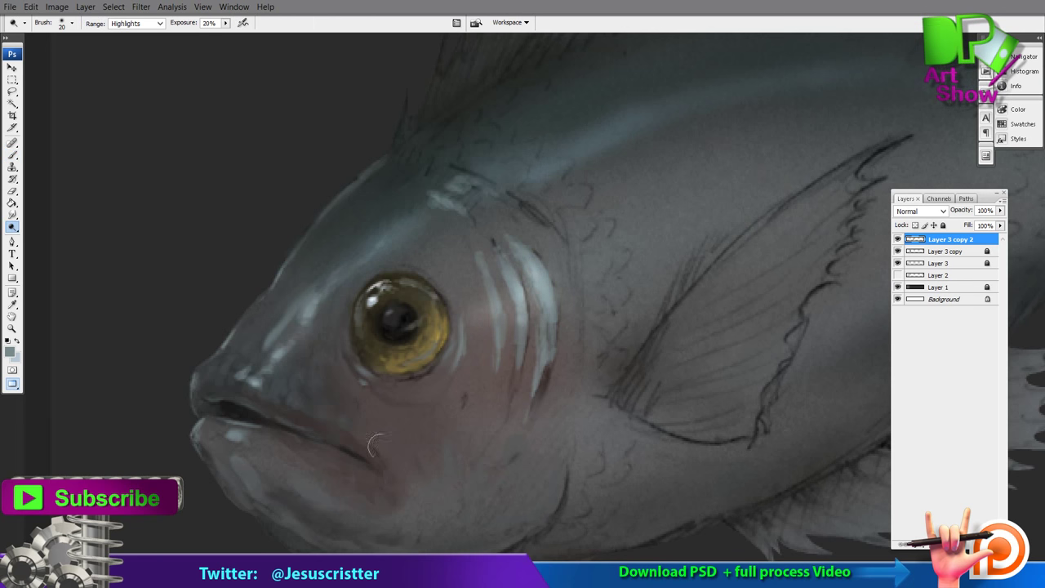
left_click_drag(376, 444, 376, 387)
Step: Brighten the forehead and snout highlights with the Dodge tool
key("z")
left_click(530, 290, "alt")
left_click(500, 283)
left_click(497, 276)
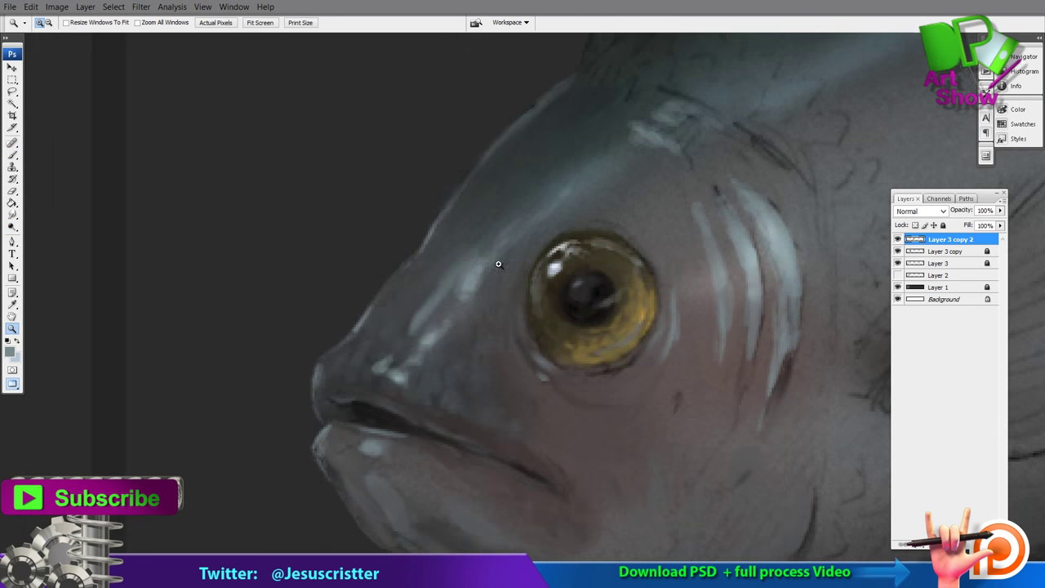
key("o")
left_click_drag(638, 143, 586, 200)
mouse_move(547, 272)
left_mouse_down()
mouse_move(564, 163)
mouse_move(545, 223)
left_mouse_up()
left_click_drag(469, 354, 438, 350)
Step: Sample a fish skin colour and paint over the lower gill cover on a new layer, ready for smudging
key("i")
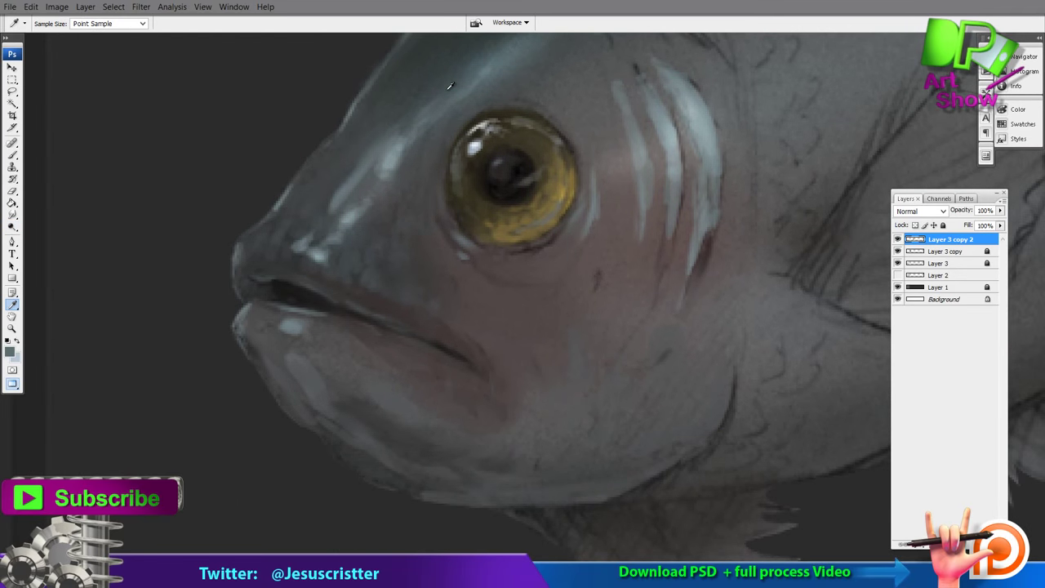
key("b")
key("ctrl+shift+alt+n")
mouse_move(694, 408)
left_mouse_down()
mouse_move(571, 414)
mouse_move(409, 396)
mouse_move(632, 403)
left_mouse_up()
key("r")
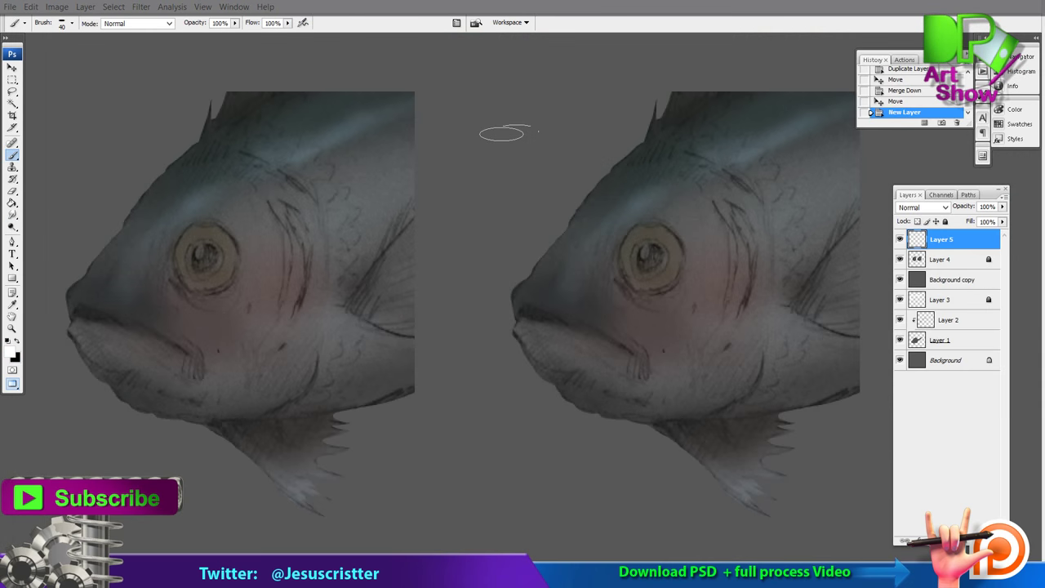
Step: Draw a white wavy test stroke beside the fish with the 40 px brush and a test dot with the 19 px round brush
left_click_drag(519, 140, 627, 147)
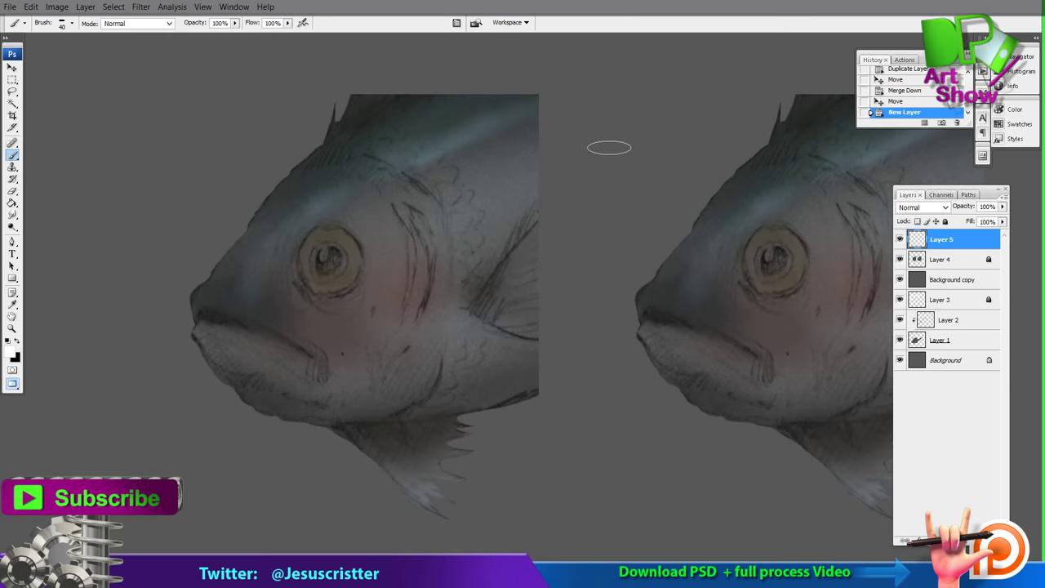
mouse_move(143, 100)
left_mouse_down()
mouse_move(139, 226)
mouse_move(72, 308)
mouse_move(78, 445)
mouse_move(132, 473)
left_mouse_up()
left_click(72, 23)
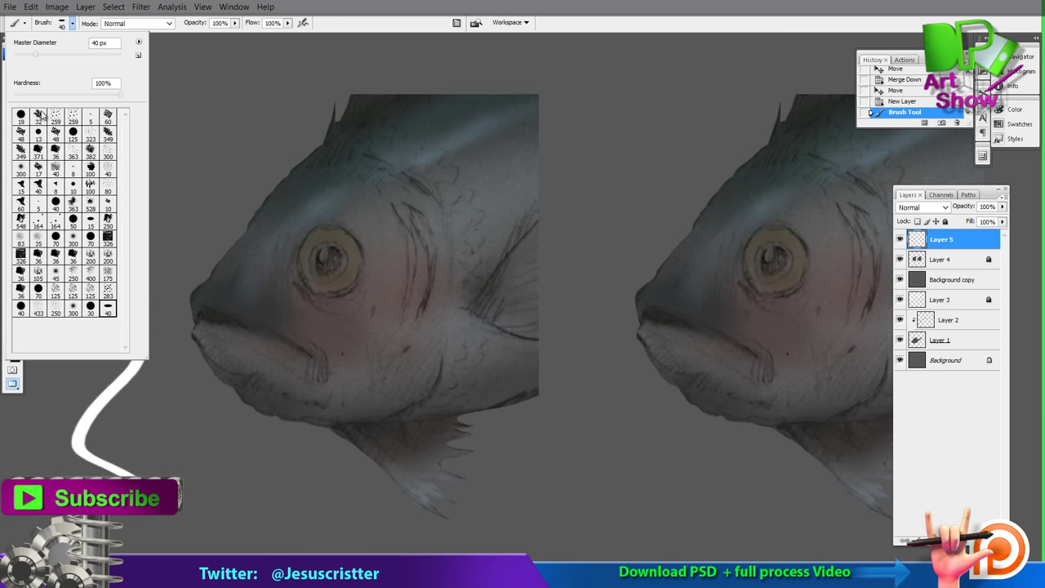
left_click(23, 117)
left_click(180, 98)
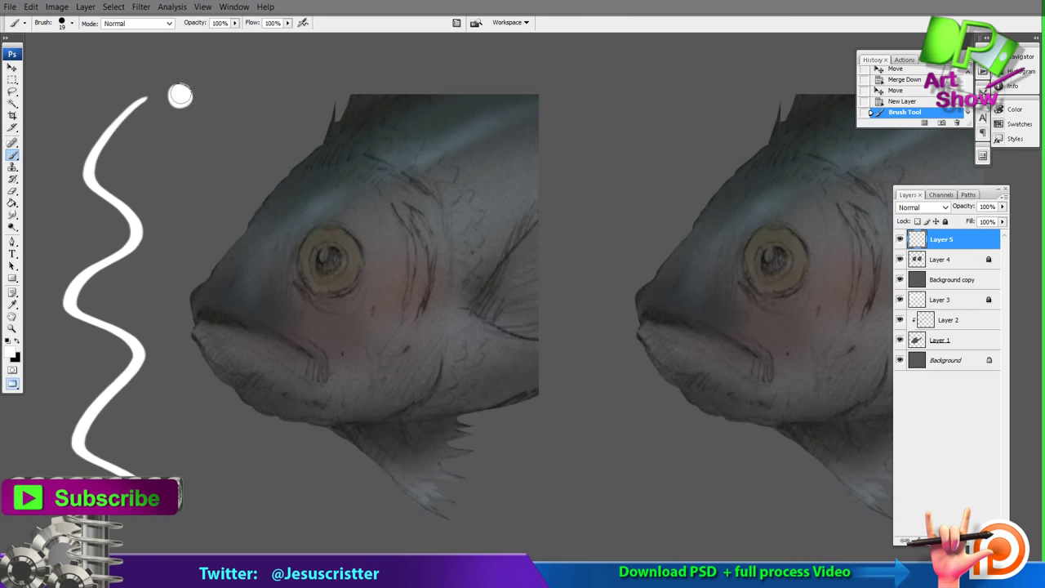
Step: Flatten the 19 px round brush tip to 28% roundness in the brush tip shape settings
key("F5")
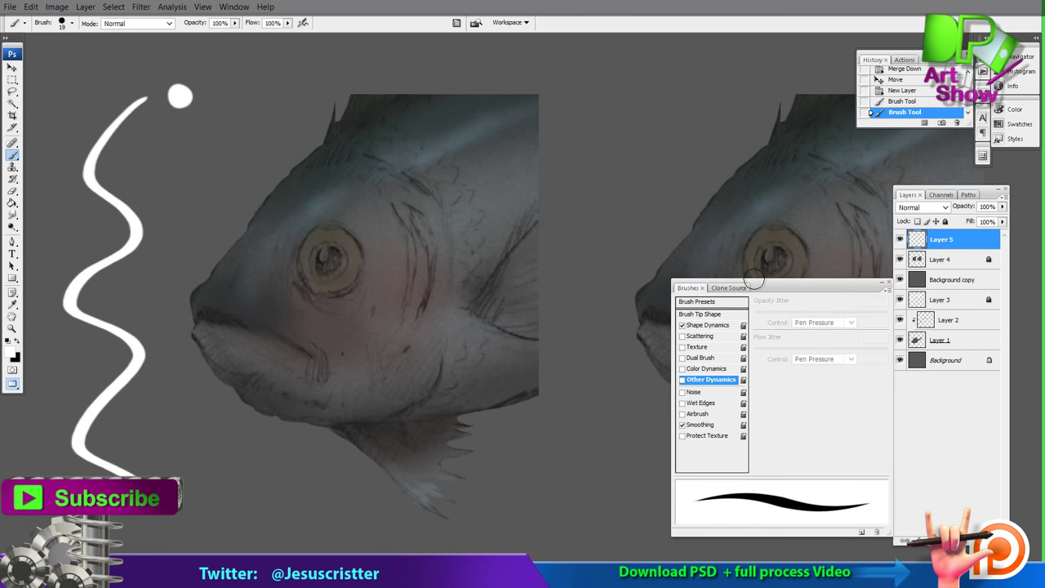
left_click_drag(751, 282, 659, 215)
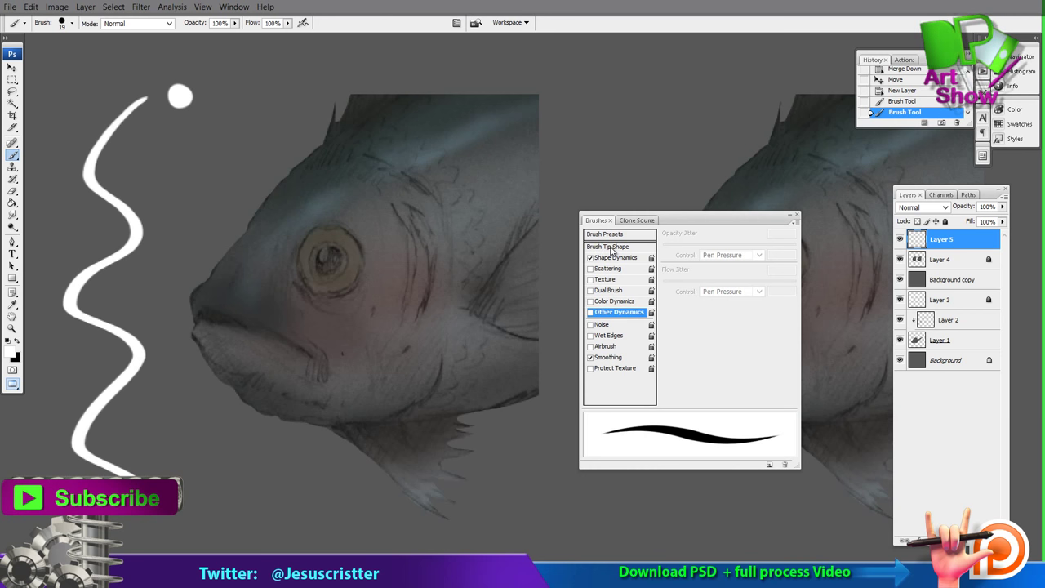
left_click(607, 246)
left_click_drag(756, 362, 758, 351)
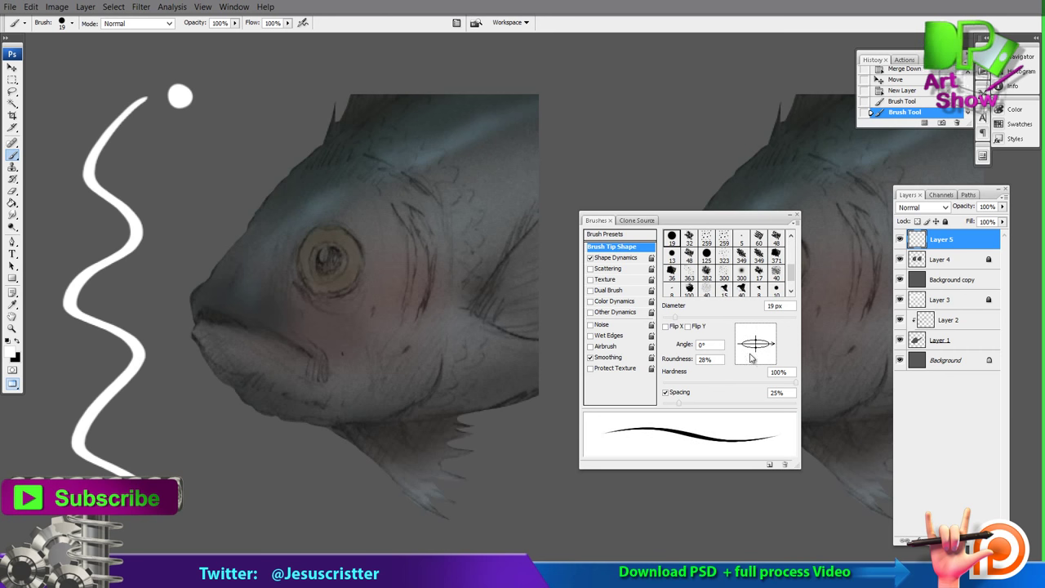
scroll(706, 362, "down", 2)
Step: Draw white test strokes with the flattened brush above the fish, review its Shape Dynamics, undo the strokes and close the brush settings
left_click_drag(591, 106, 648, 163)
key("ctrl+z")
left_click(620, 258)
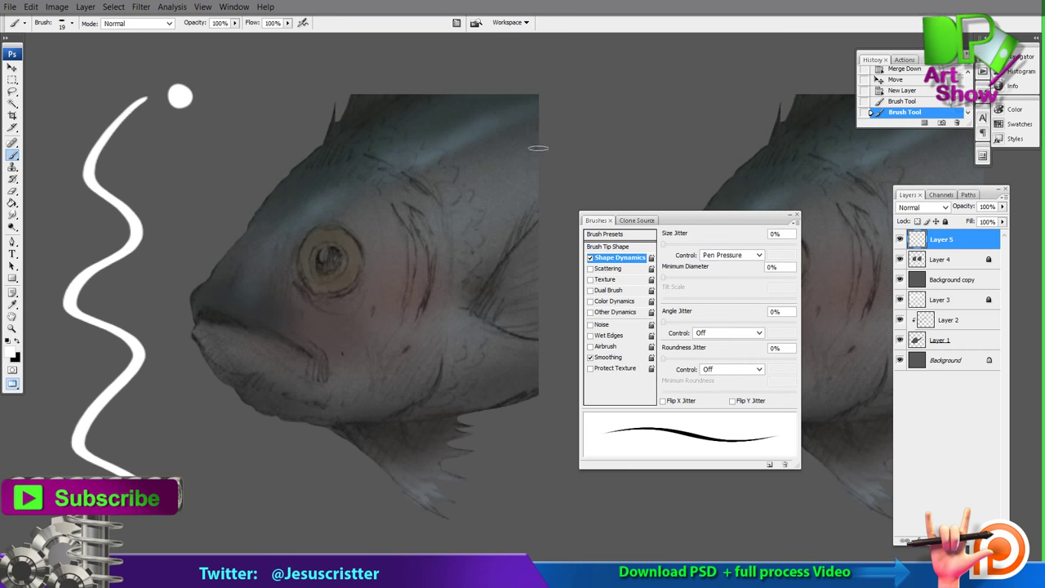
mouse_move(576, 112)
left_mouse_down()
mouse_move(645, 69)
mouse_move(688, 109)
mouse_move(583, 122)
mouse_move(669, 181)
mouse_move(541, 188)
left_mouse_up()
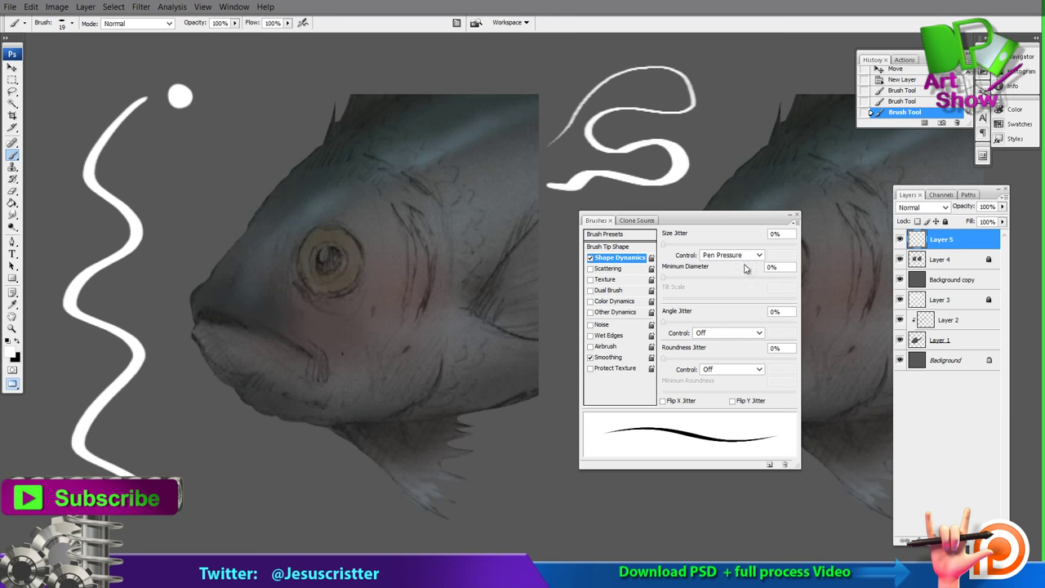
key("ctrl+z")
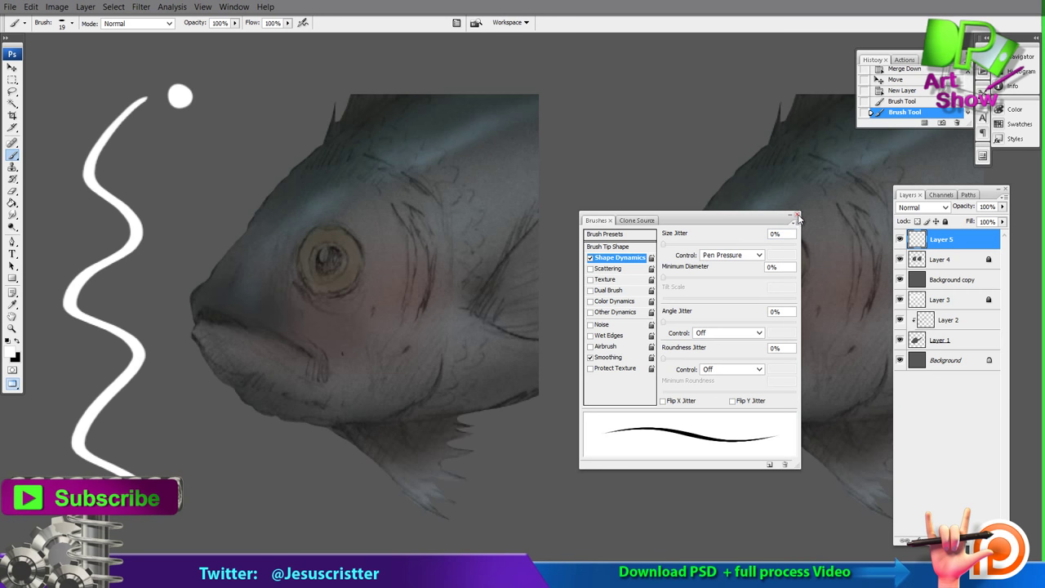
left_click(796, 216)
Step: Choose the flat elliptical 40 px brush preset for the Brush tool
left_click_drag(342, 224, 353, 197)
key("z")
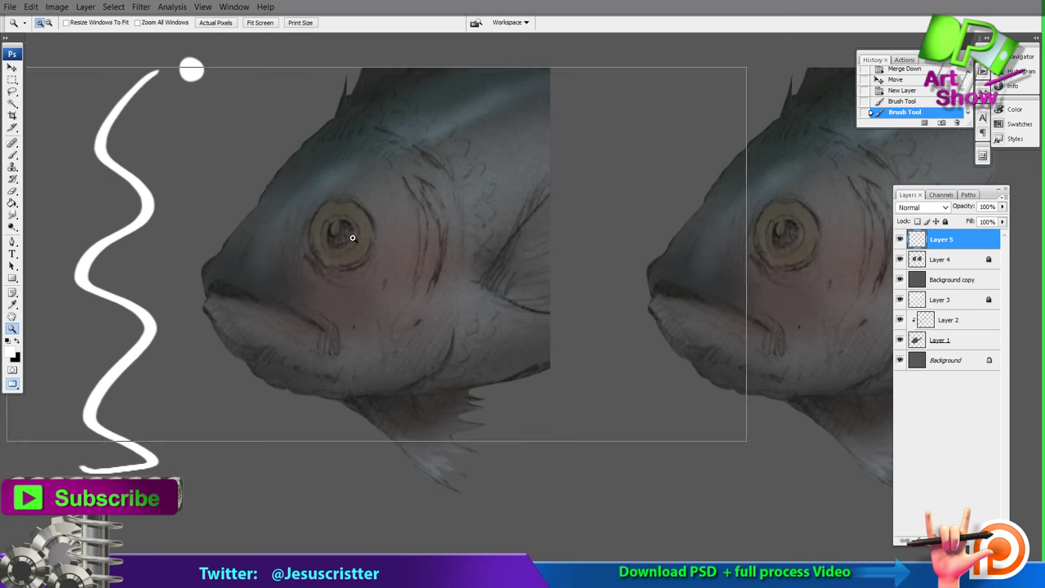
left_click(346, 245)
key("b")
left_click(72, 23)
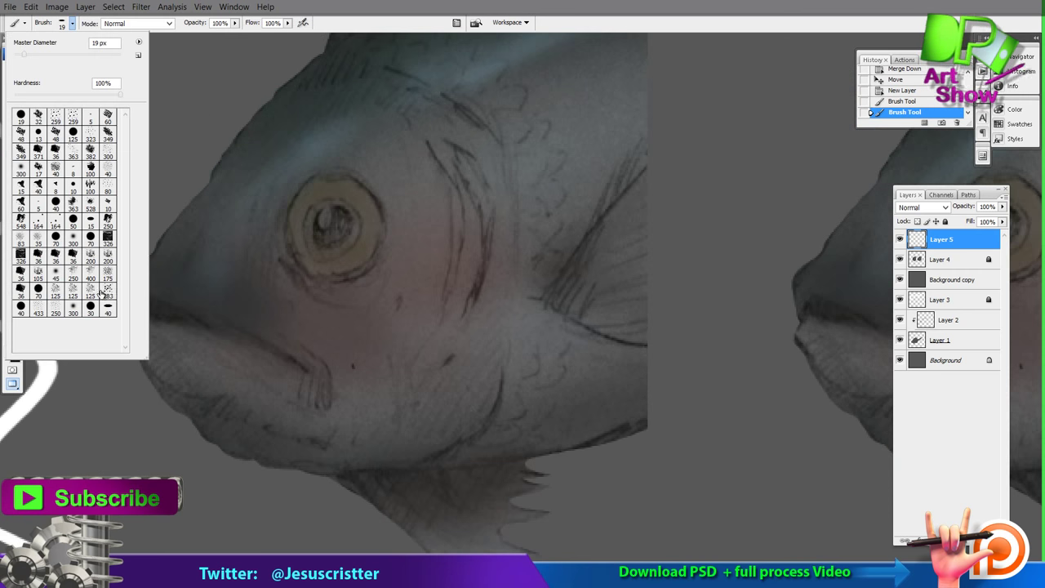
left_click(560, 4)
Step: Set the foreground colour to pure red and handwrite "NO" above the first fish head
key("z")
mouse_move(577, 76)
left_mouse_down()
mouse_move(518, 184)
mouse_move(476, 168)
mouse_move(192, 247)
left_mouse_up()
left_click(15, 351)
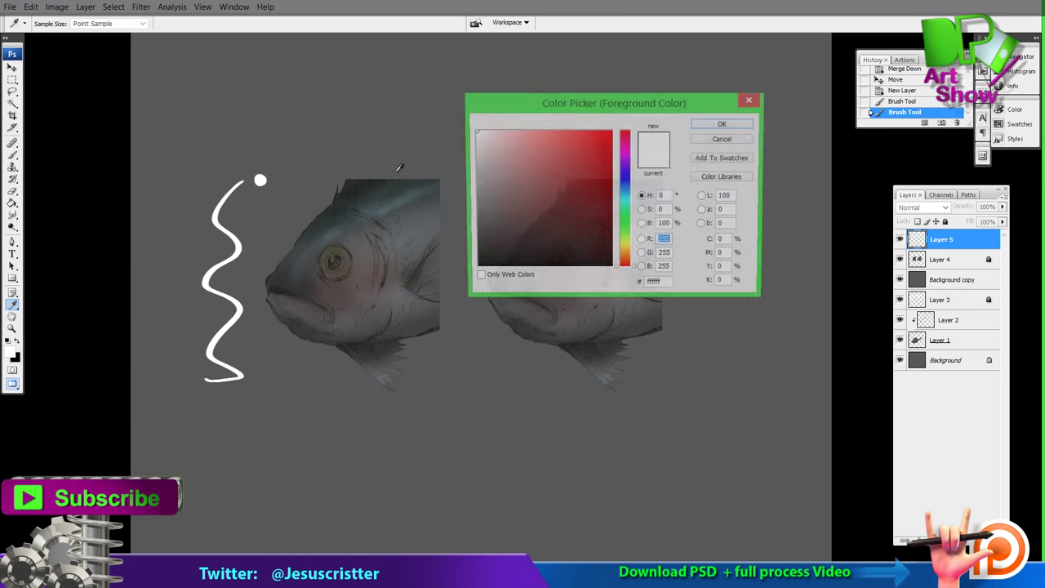
left_click(611, 131)
left_click(714, 127)
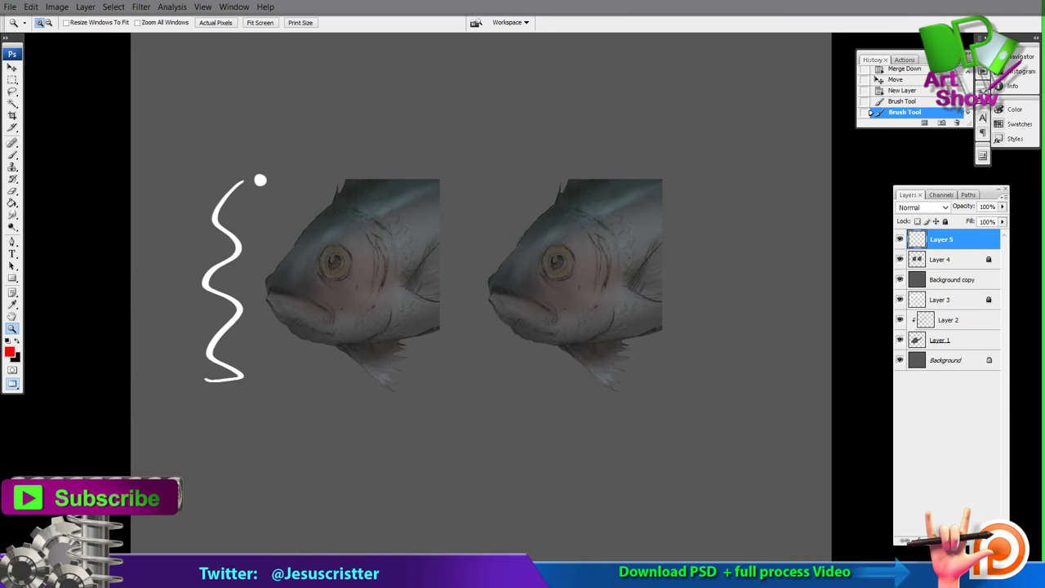
key("b")
mouse_move(366, 141)
left_mouse_down()
mouse_move(366, 166)
mouse_move(380, 167)
left_mouse_up()
mouse_move(381, 140)
left_mouse_down()
mouse_move(381, 167)
mouse_move(396, 165)
left_mouse_up()
left_click_drag(391, 147, 398, 168)
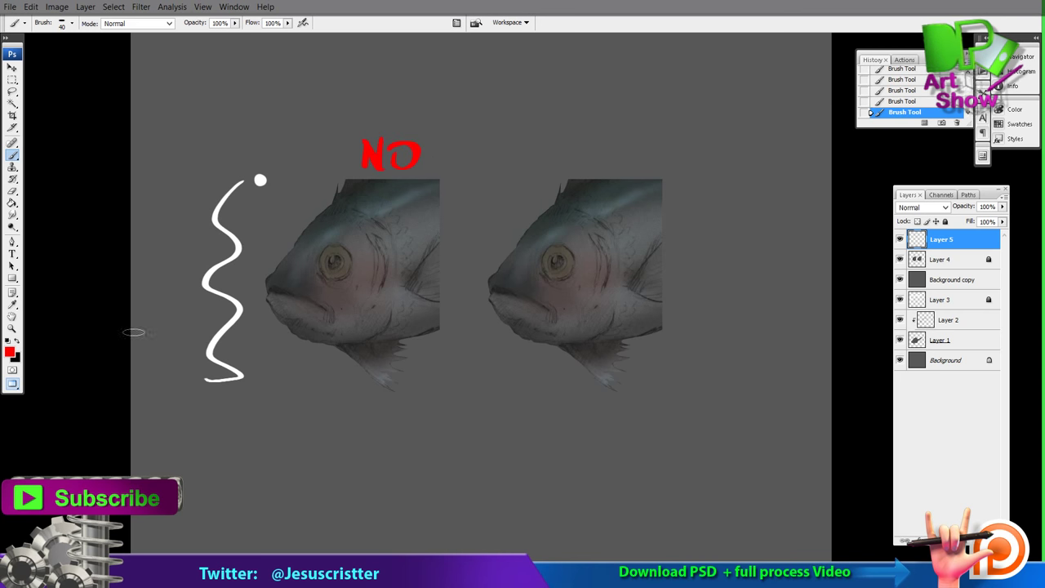
Step: Set the foreground colour to bright green #3cff00 and handwrite "SI" above the second fish head
left_click(9, 352)
left_click(624, 227)
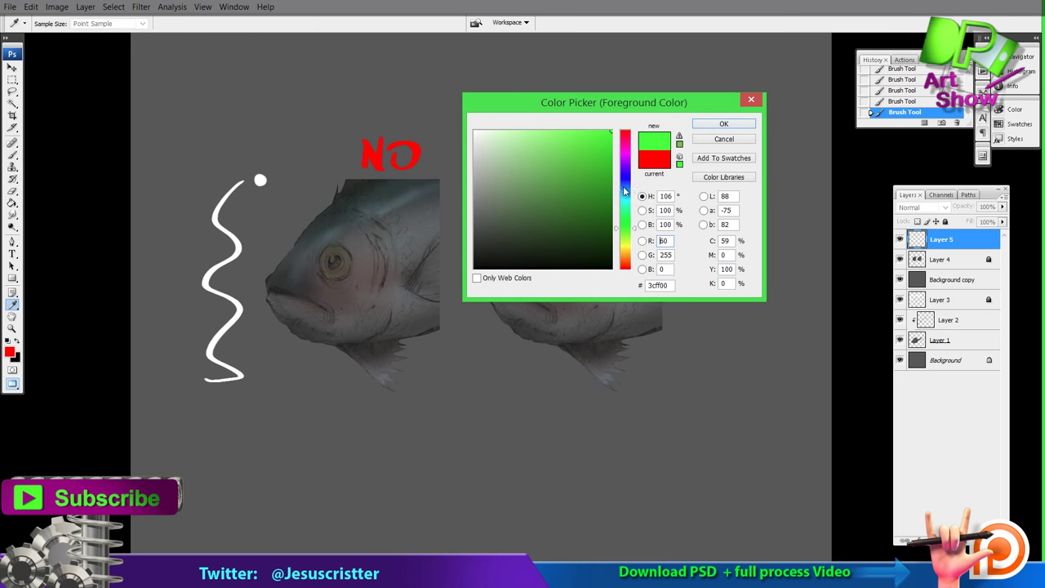
left_click(722, 125)
left_click_drag(595, 135, 560, 162)
left_click_drag(608, 133, 609, 162)
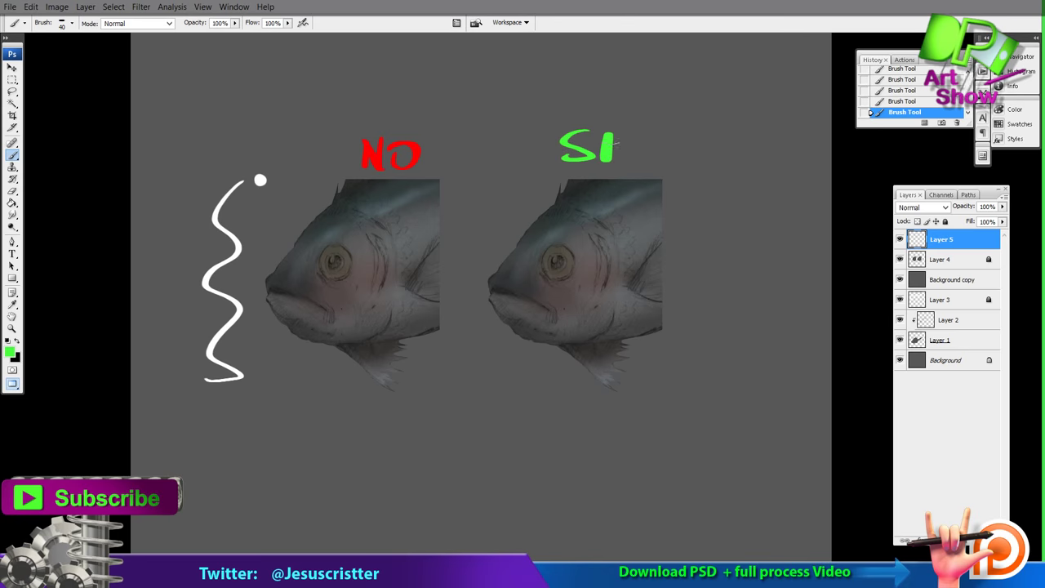
Step: Set the foreground colour to a dark orange-brown of about #4e3710 for the eye
left_click_drag(406, 245, 456, 201)
key("z")
left_click_drag(262, 65, 700, 393)
left_click_drag(484, 198, 403, 257)
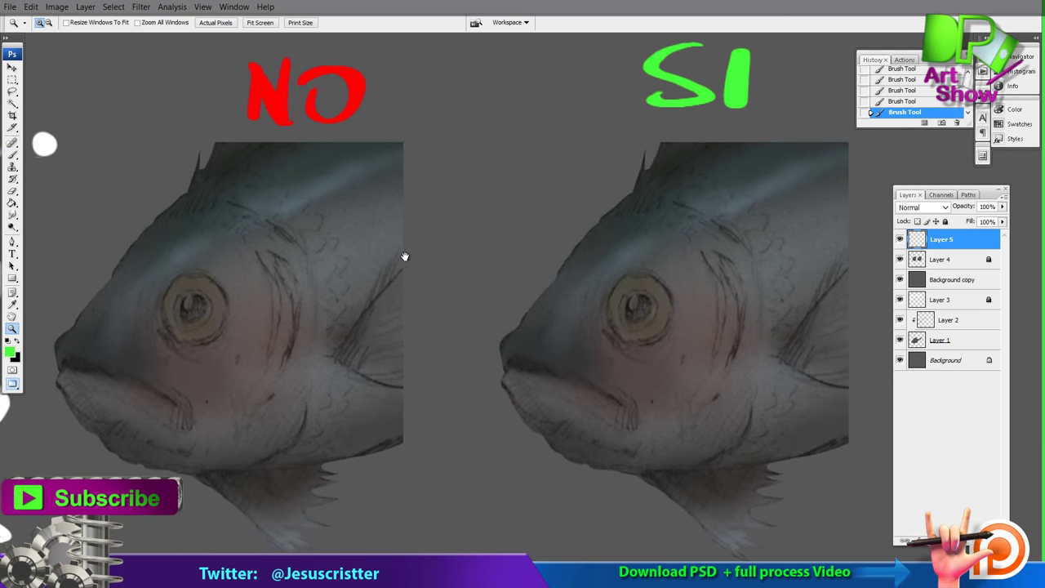
left_click(11, 351)
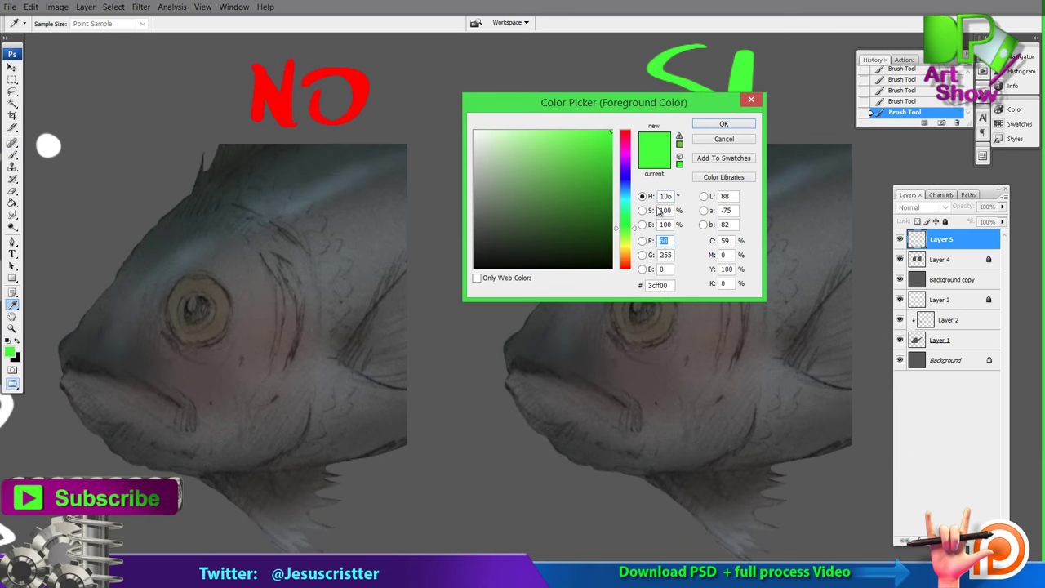
left_click(710, 142)
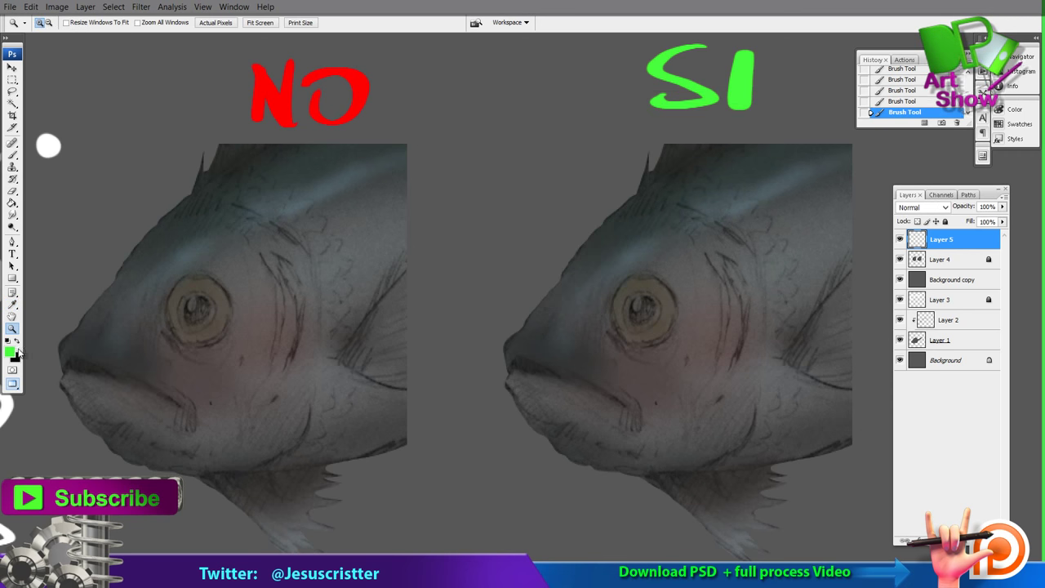
left_click(15, 352)
left_click(631, 260)
mouse_move(595, 242)
left_mouse_down()
mouse_move(595, 217)
mouse_move(586, 231)
left_mouse_up()
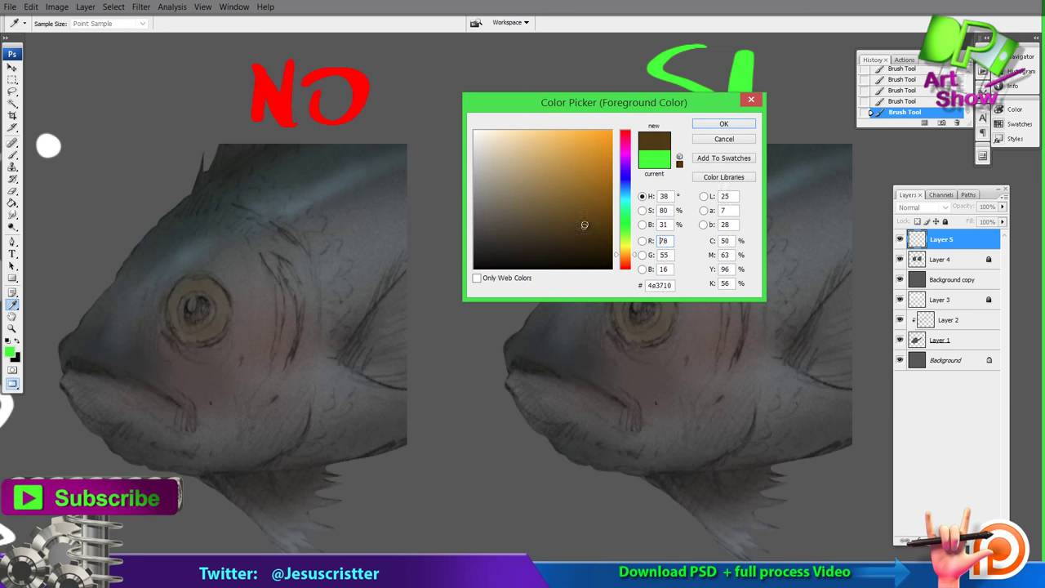
left_click(722, 125)
Step: Lock Layer 5 and add a new layer above it
left_click(945, 222)
key("ctrl+shift+n")
key("Return")
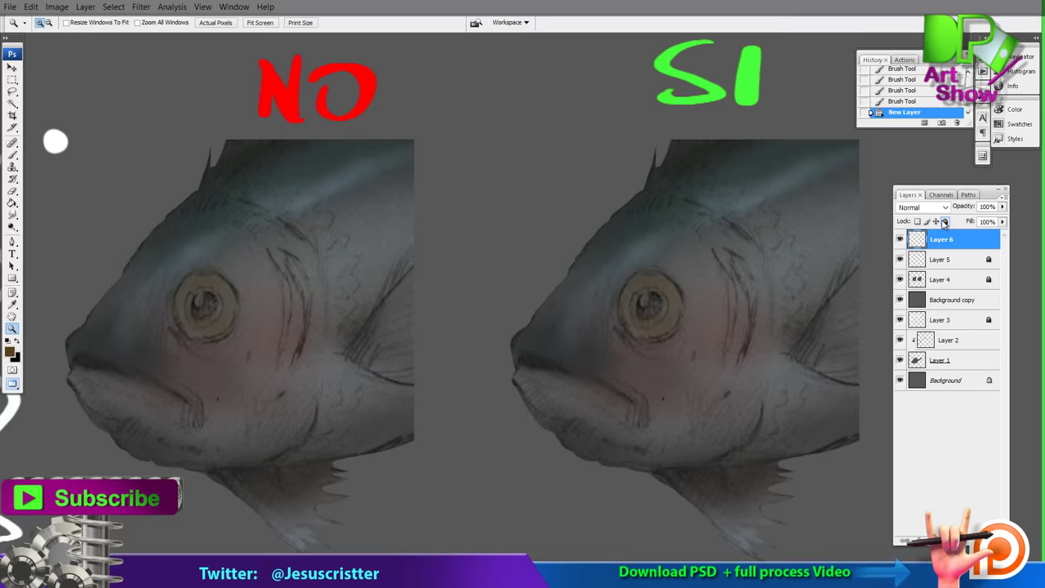
Step: Paint the upper iris of the "NO" fish brown with the flat brush reduced to 15 px at 50% opacity
left_click(354, 228, "shift")
key("b")
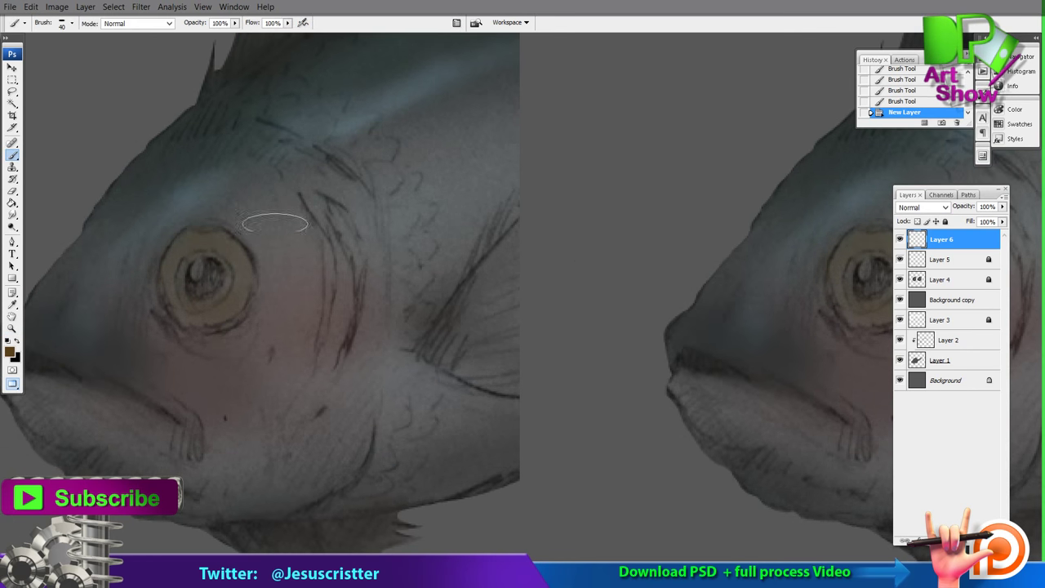
key("bracketleft")
key("bracketleft")
left_click_drag(204, 238, 198, 242)
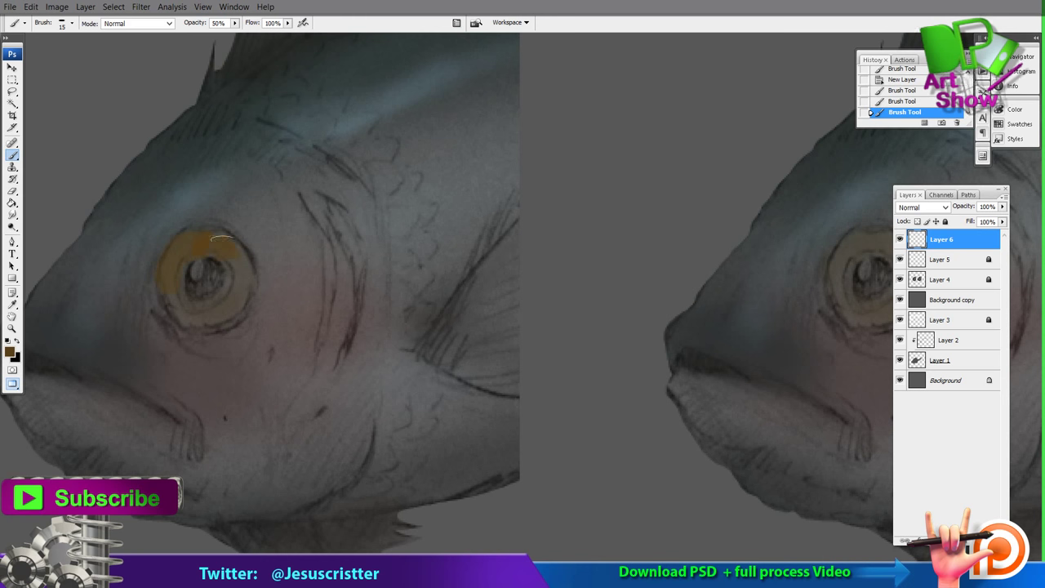
mouse_move(189, 248)
left_mouse_down()
mouse_move(219, 250)
mouse_move(193, 262)
left_mouse_up()
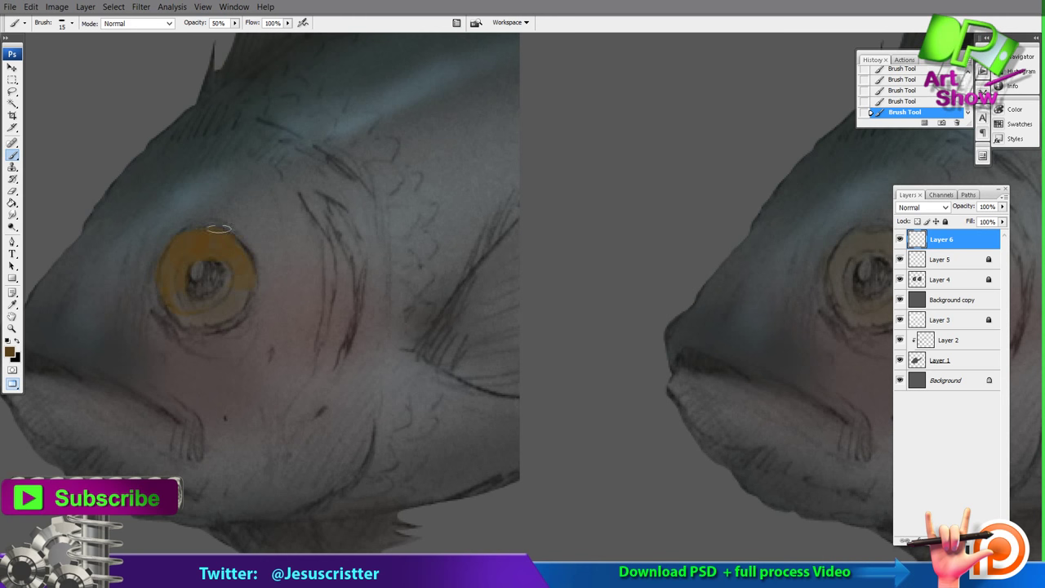
Step: Sample dark tones from the eye and paint over the pupil's pencil texture, keeping its highlight
key("i")
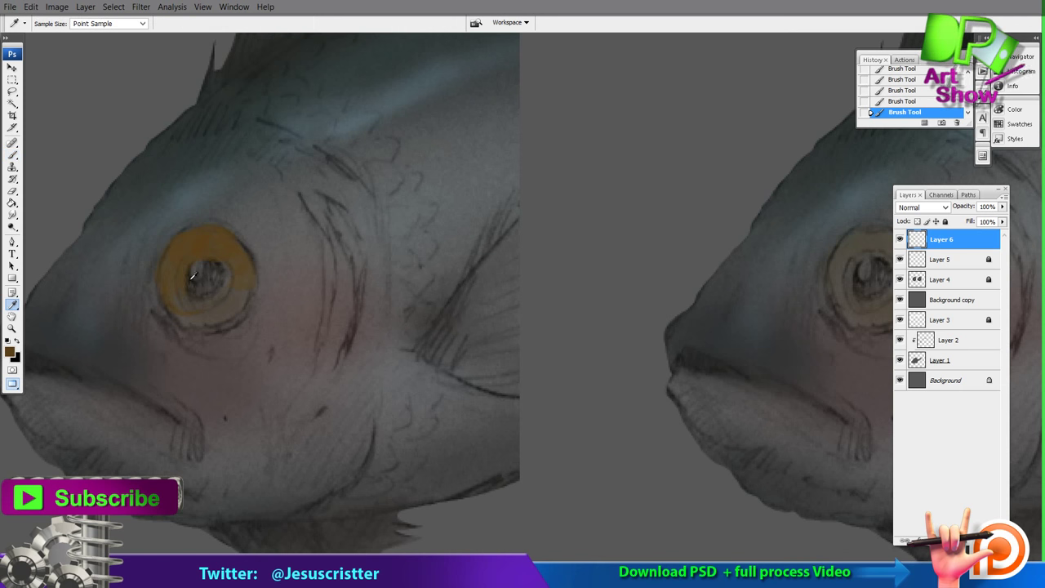
key("b")
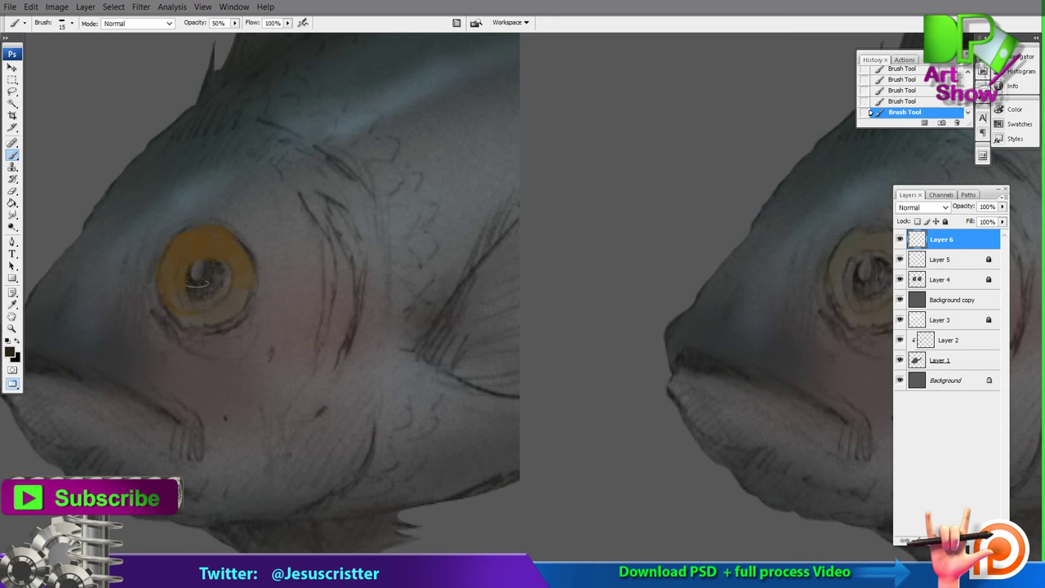
left_click(219, 263, "alt")
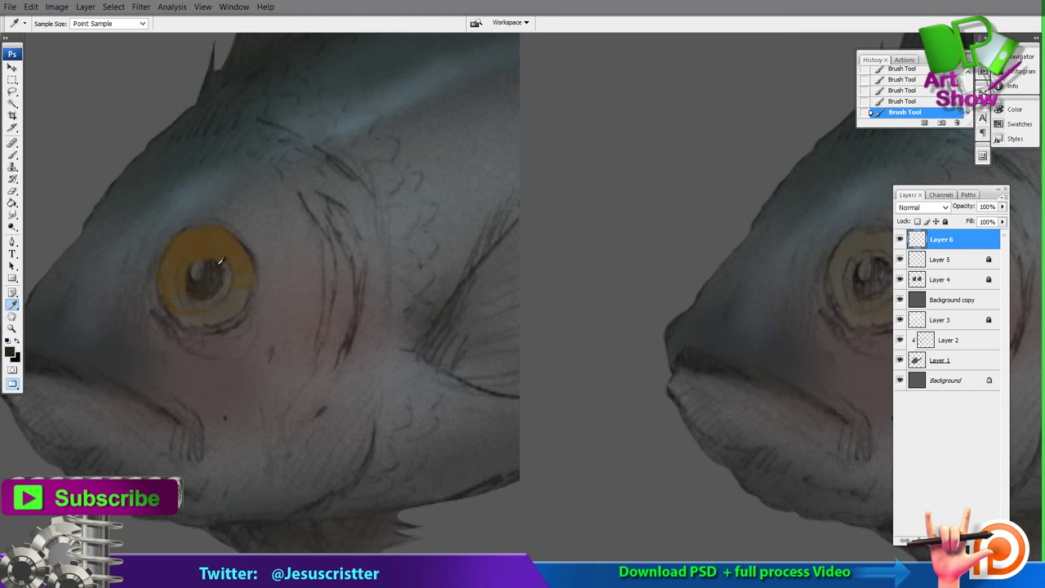
left_click_drag(193, 283, 198, 287)
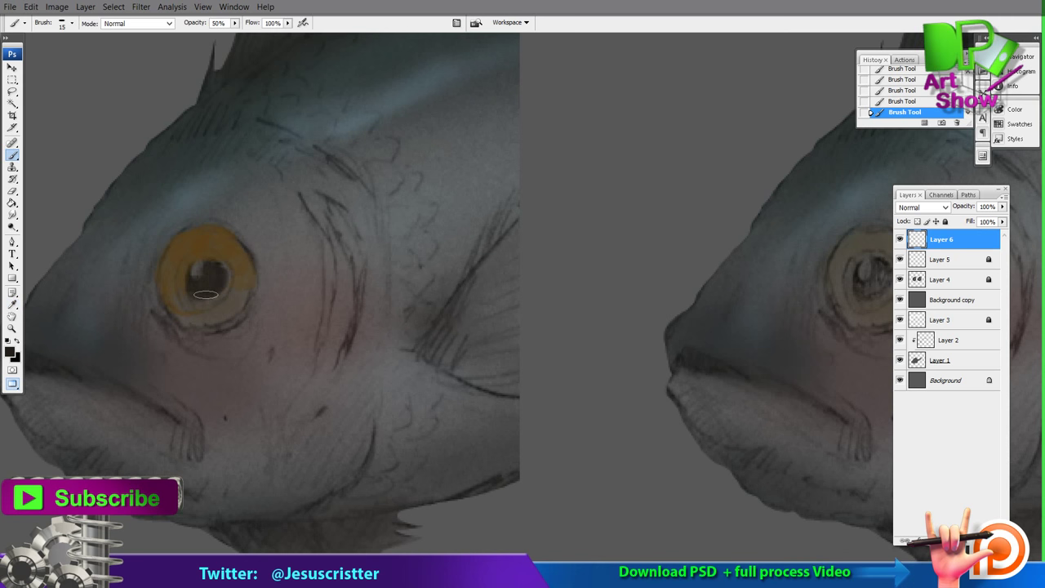
Step: Lower the brush opacity to 23% and shade the upper iris with dark tones sampled from the eye
key("2")
key("3")
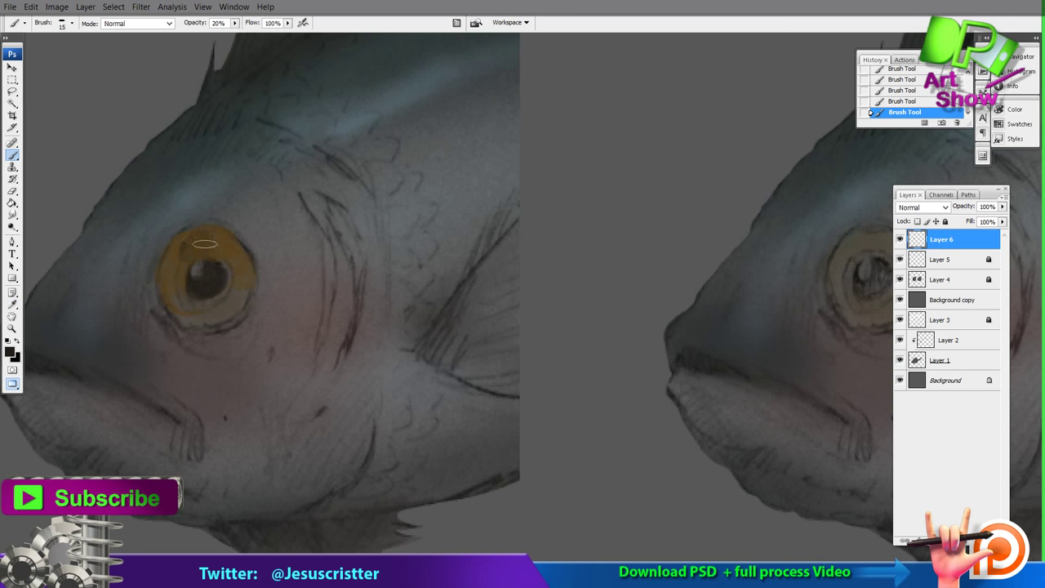
left_click_drag(182, 281, 171, 295)
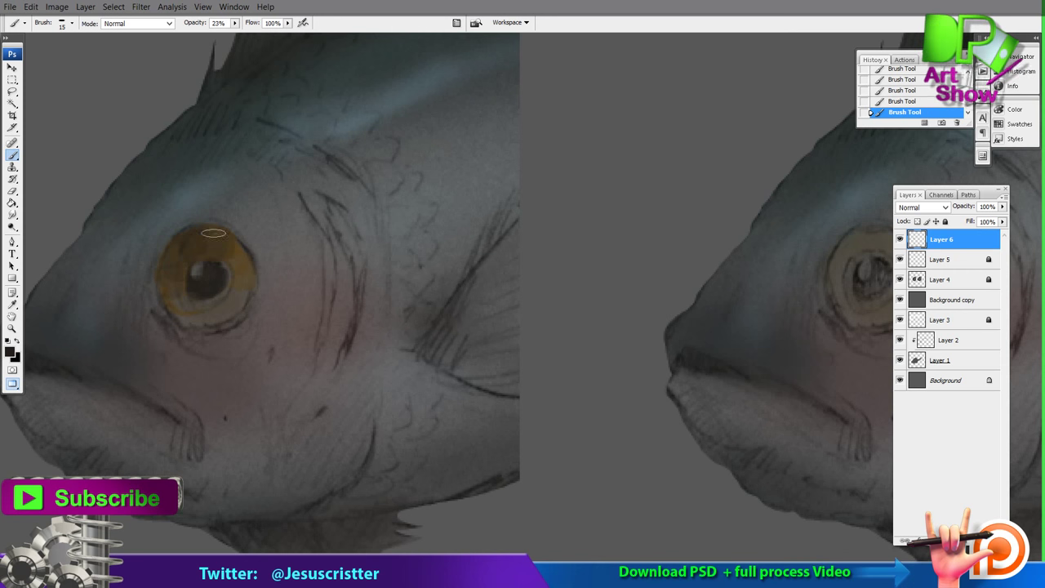
left_click(225, 256, "alt")
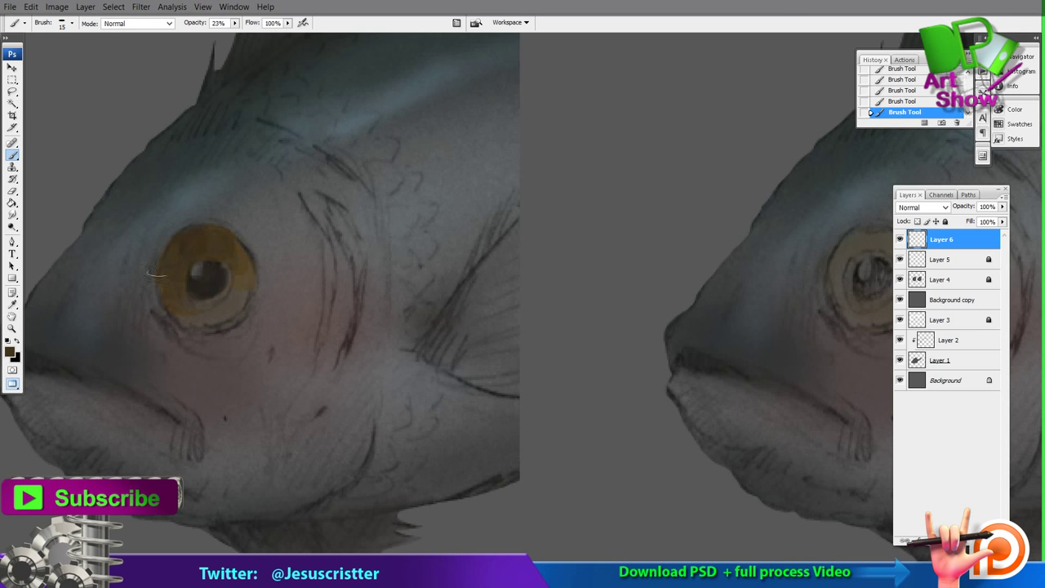
Step: Pick a light orange foreground colour and paint the lower part of the iris around the pupil
key("i")
left_click(13, 349)
left_click_drag(590, 157, 591, 143)
left_click(712, 126)
key("b")
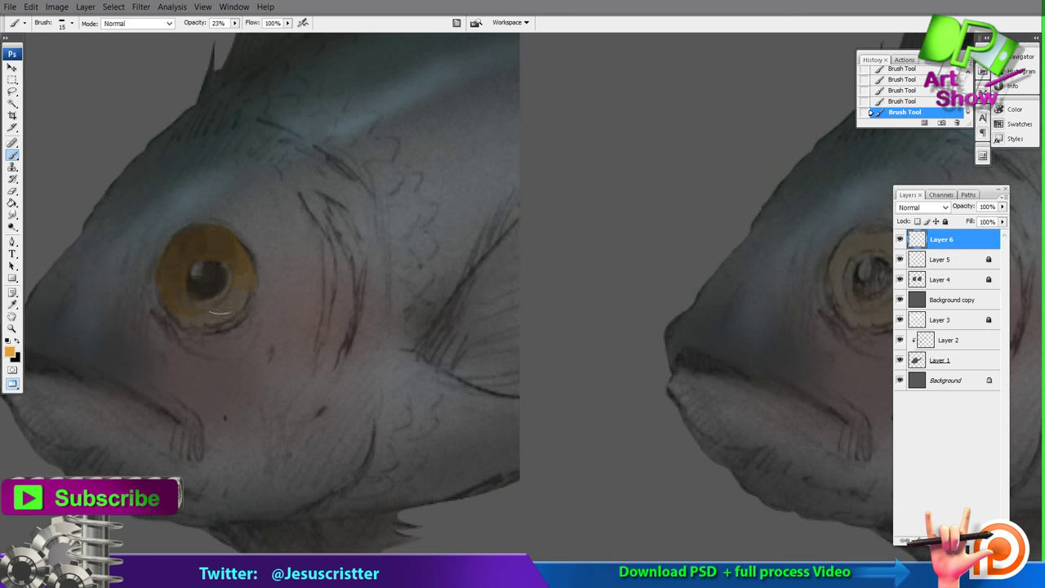
mouse_move(238, 297)
left_mouse_down()
mouse_move(219, 315)
mouse_move(209, 302)
mouse_move(186, 313)
left_mouse_up()
Step: Sample light and dark browns from the iris and blend the tones around the pupil
left_click(227, 300, "alt")
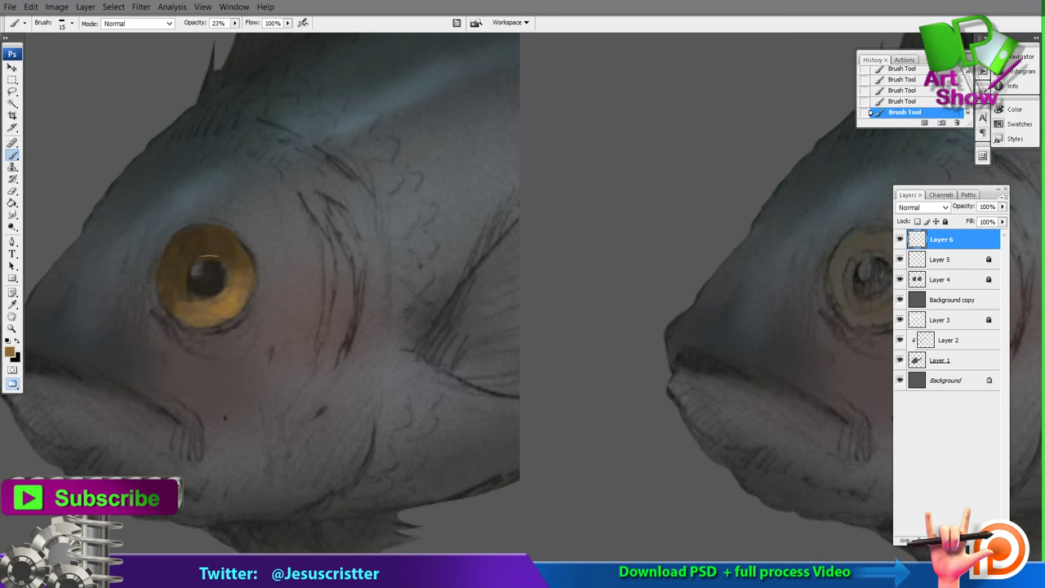
left_click(183, 278, "alt")
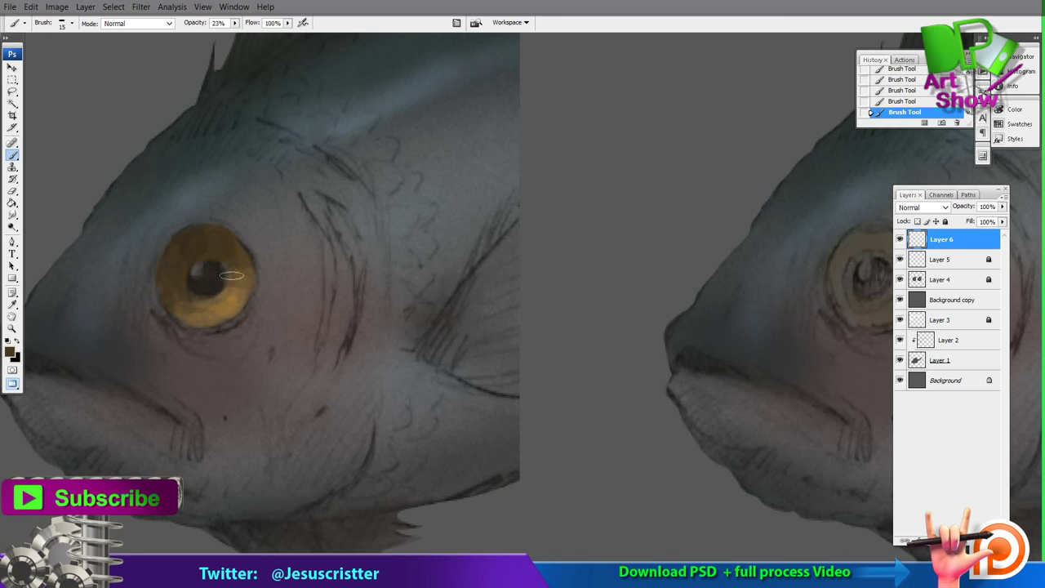
left_click(233, 300, "alt")
Step: Pick a yellow of about RGB 160, 135, 32 for the lower iris, and darken the pupil with black
left_click(10, 351)
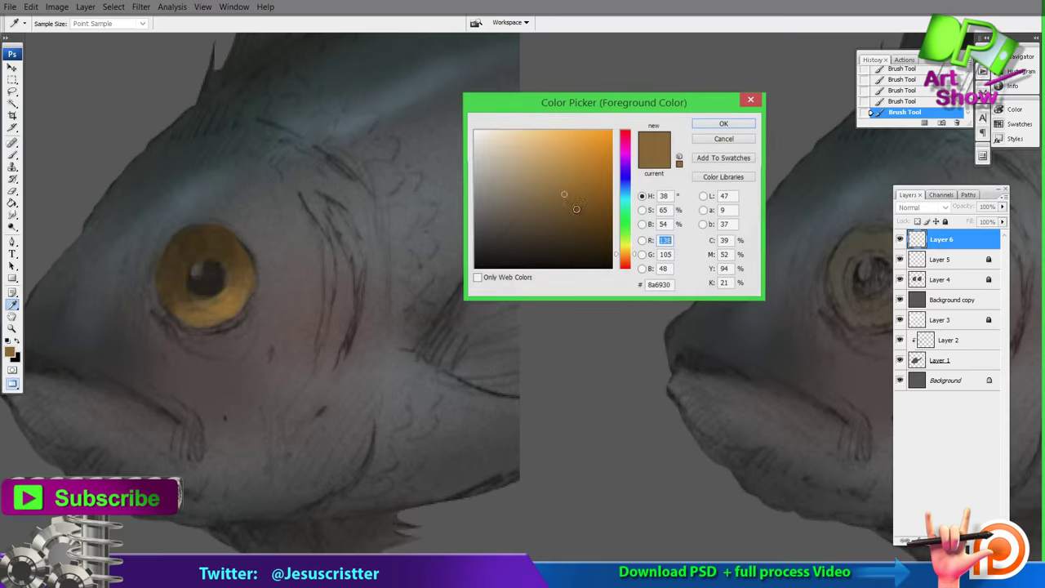
left_click(583, 178)
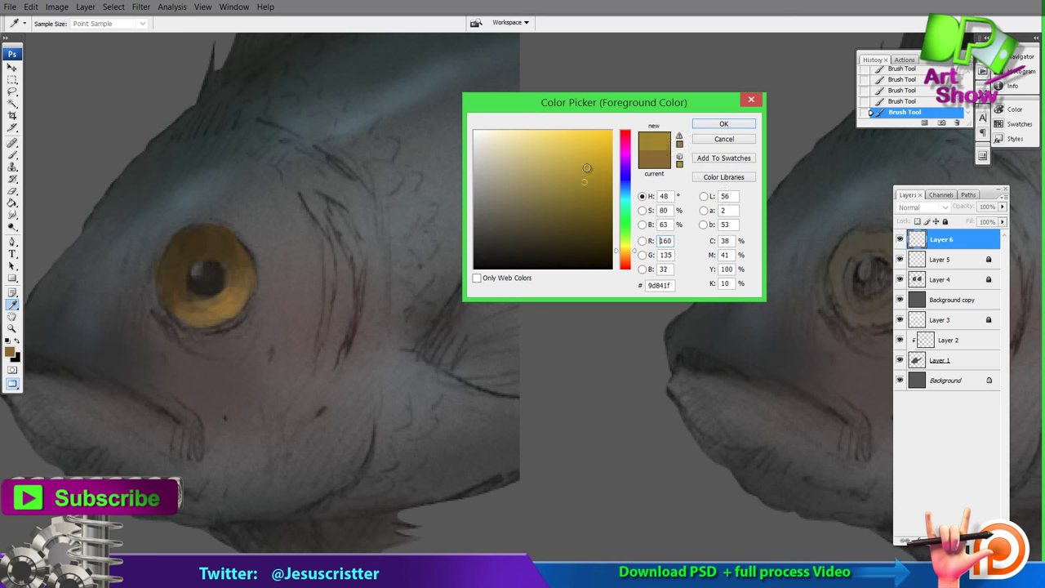
left_click(707, 126)
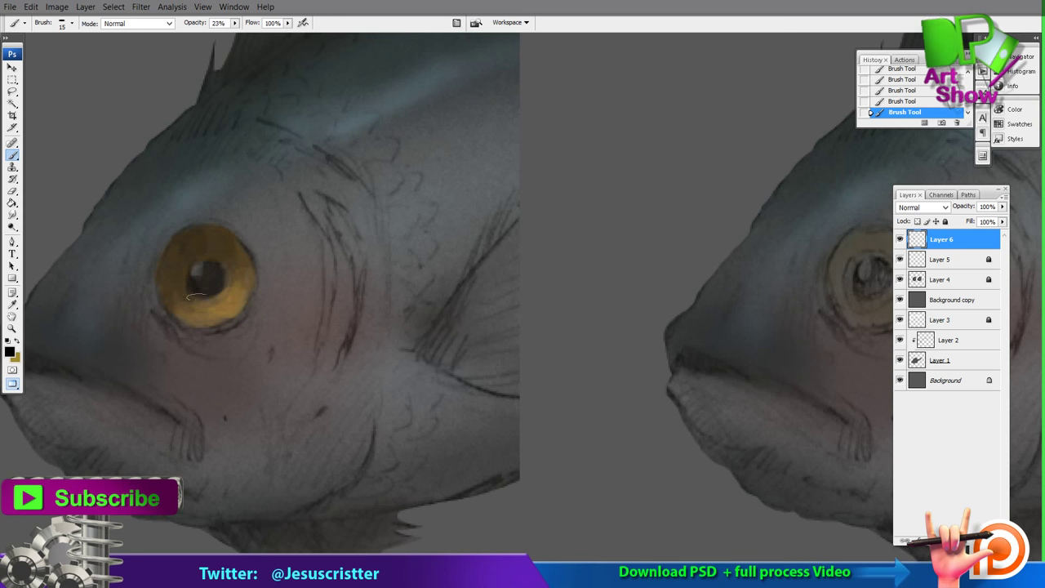
mouse_move(211, 274)
left_mouse_down()
mouse_move(199, 283)
mouse_move(222, 278)
left_mouse_up()
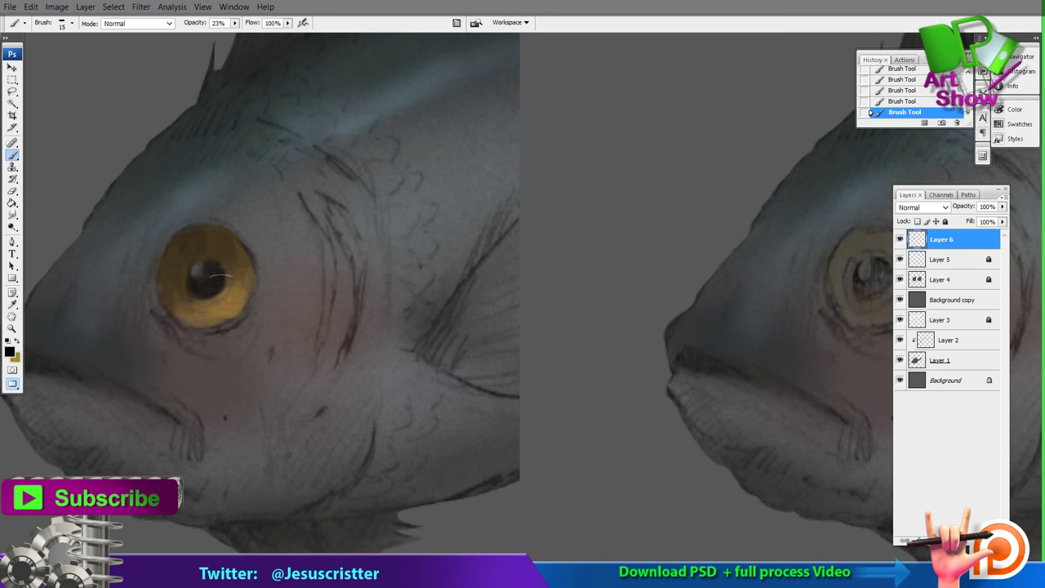
Step: Copy the finished eye of the NO fish, paste it over the SI fish's eye, and merge the pasted layer into Layer 6
left_click(12, 79)
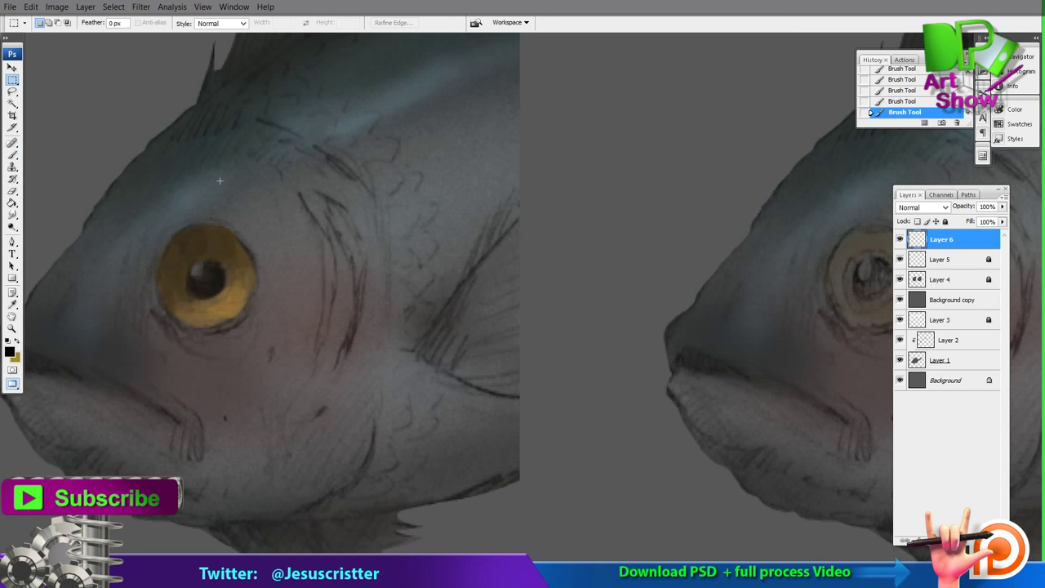
left_click_drag(297, 340, 298, 342)
key("ctrl+c")
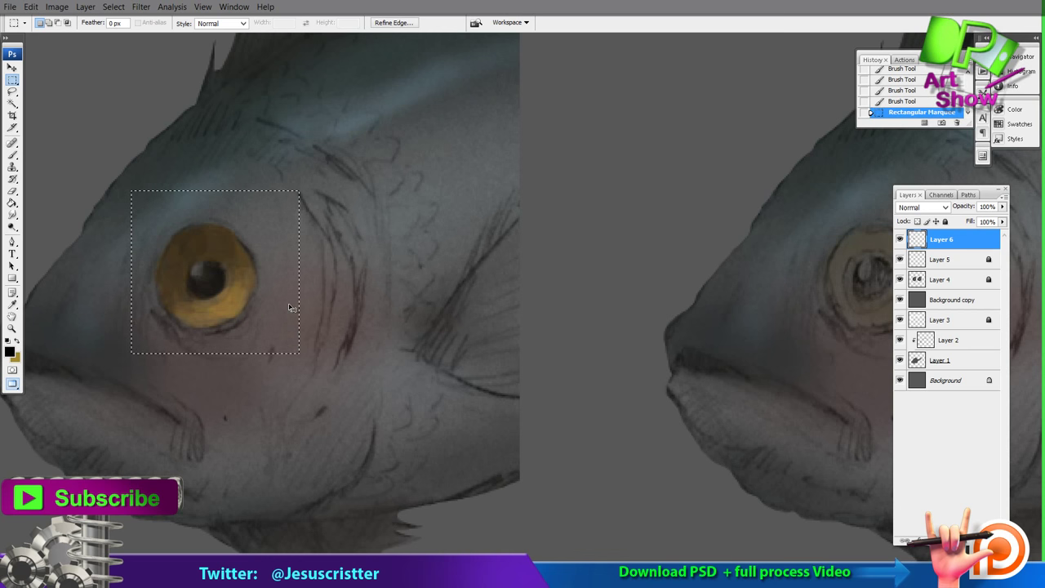
key("ctrl+v")
left_click(12, 67)
left_click_drag(232, 263, 554, 248)
key("ctrl+e")
Step: Choose a very light blue foreground colour for painting the eye highlights
left_click_drag(163, 215, 478, 192)
left_click_drag(319, 156, 302, 156)
left_click(9, 350)
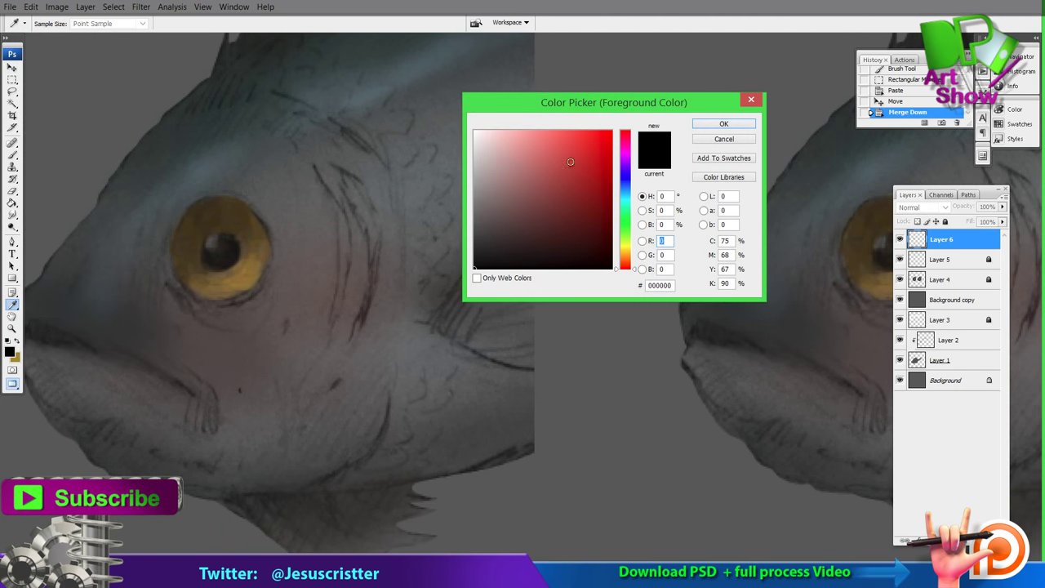
left_click(477, 132)
left_click(629, 193)
left_click_drag(506, 147, 493, 138)
left_click(699, 124)
key("b")
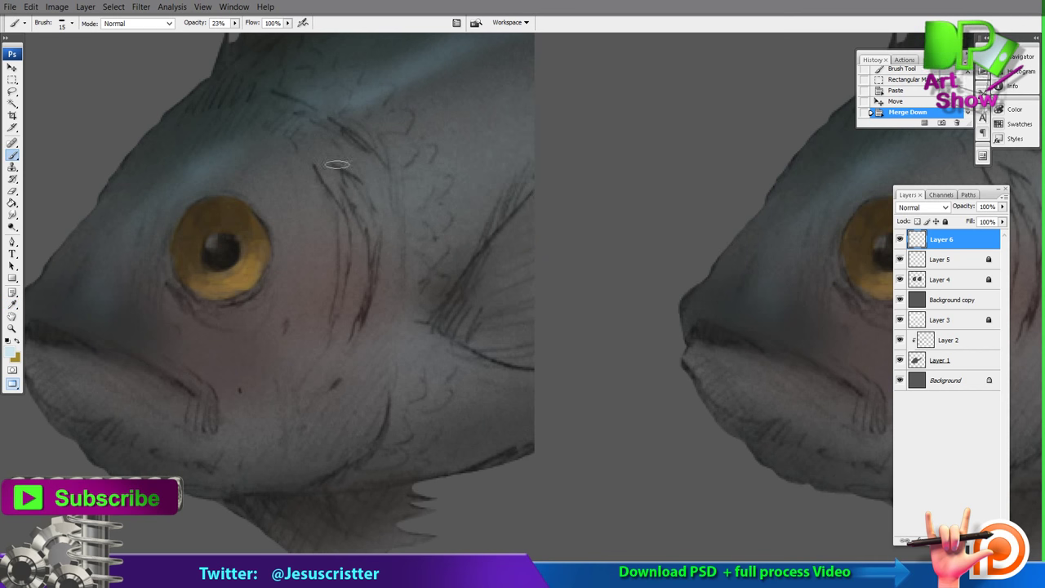
Step: Check Layer 6 by toggling its visibility, lock it completely, and add a new layer above it
left_click(900, 239)
left_click(900, 239)
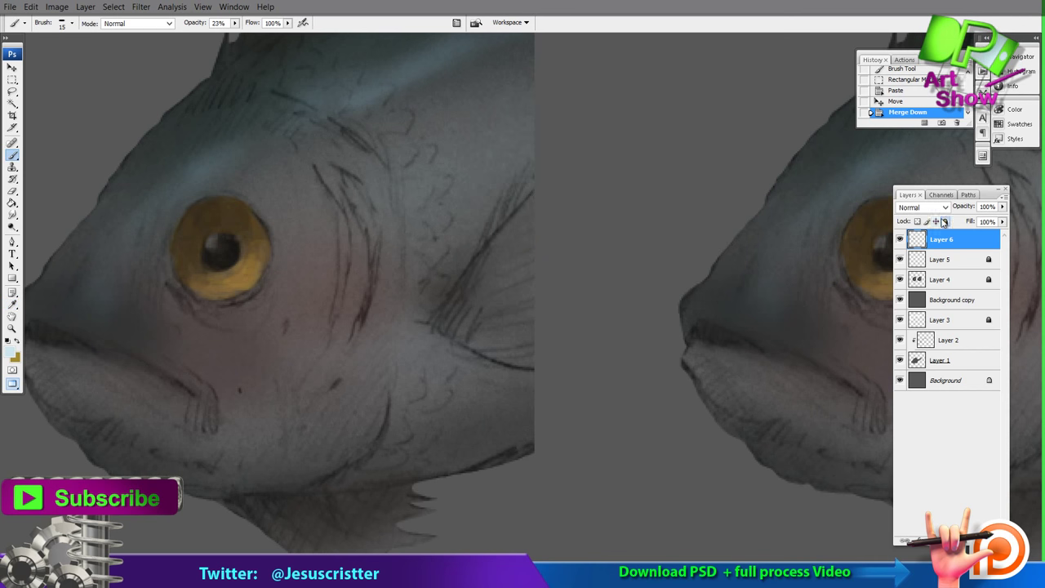
left_click(945, 221)
key("ctrl+shift+n")
key("Return")
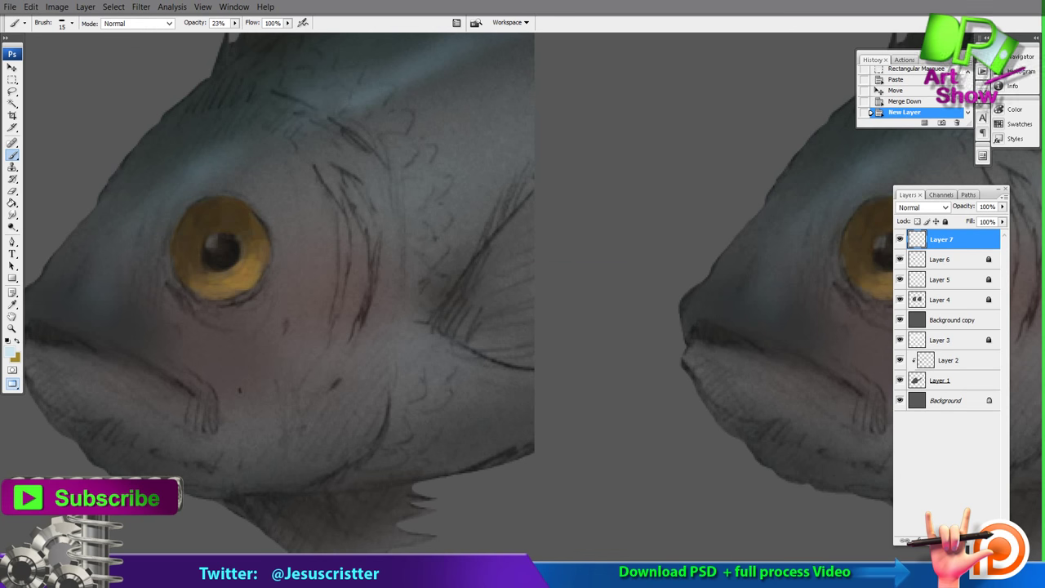
Step: Paint a solid, hard-edged light blue highlight on the upper iris of the NO fish at 100% brush opacity
left_click_drag(210, 210, 196, 168)
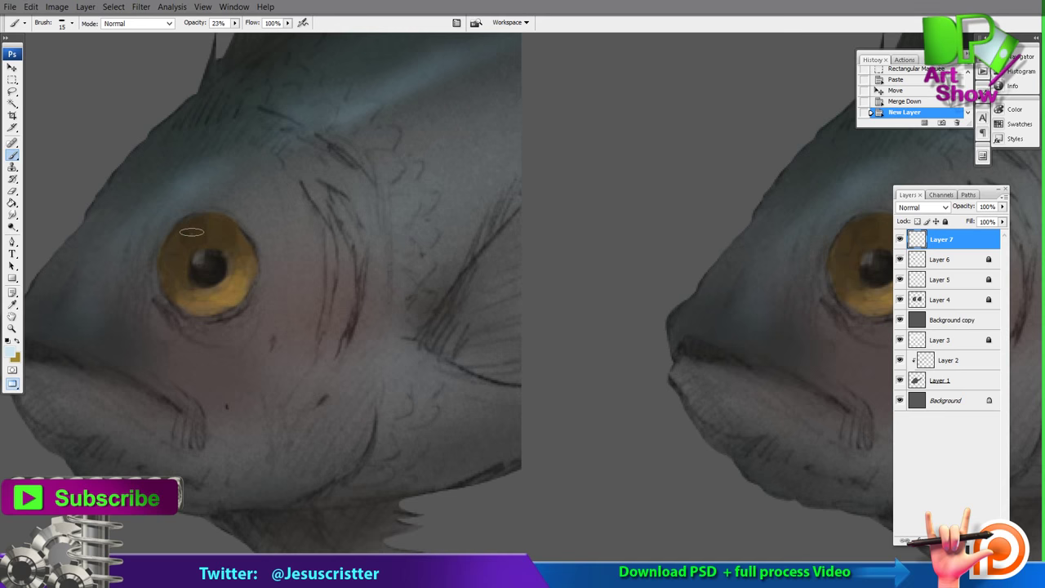
left_click_drag(190, 235, 195, 234)
key("0")
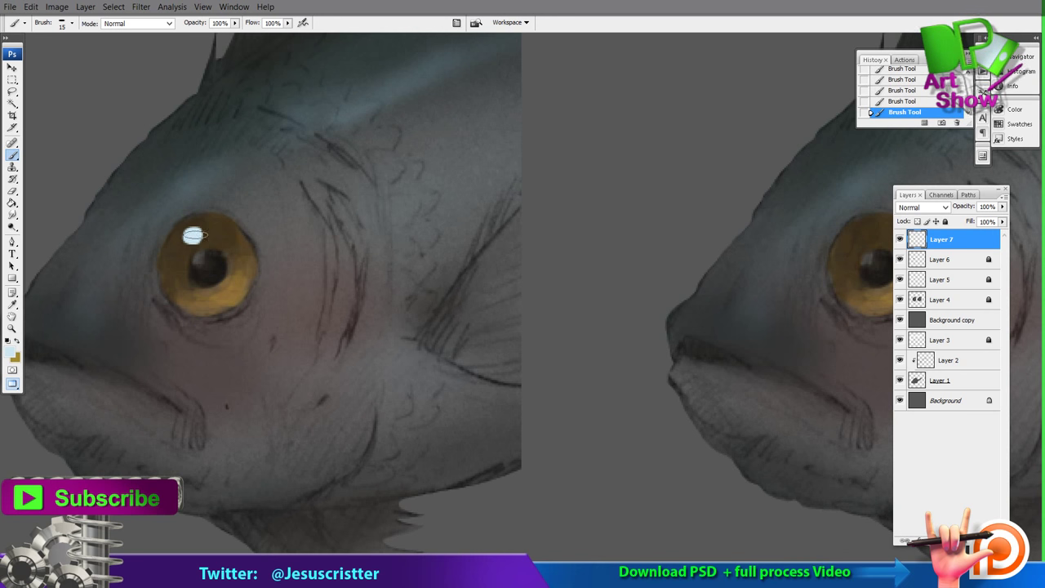
left_click(193, 236)
Step: Lower the brush opacity to 20% and start a small soft highlight on the upper iris of the SI fish
key("2")
left_click(192, 236)
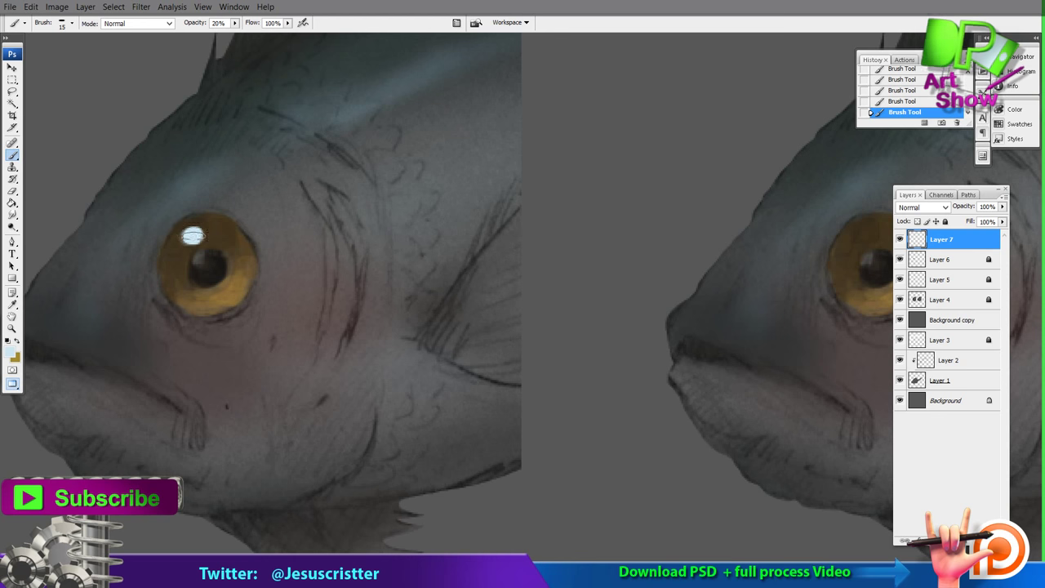
left_click_drag(566, 167, 538, 163)
left_click_drag(760, 152, 530, 144)
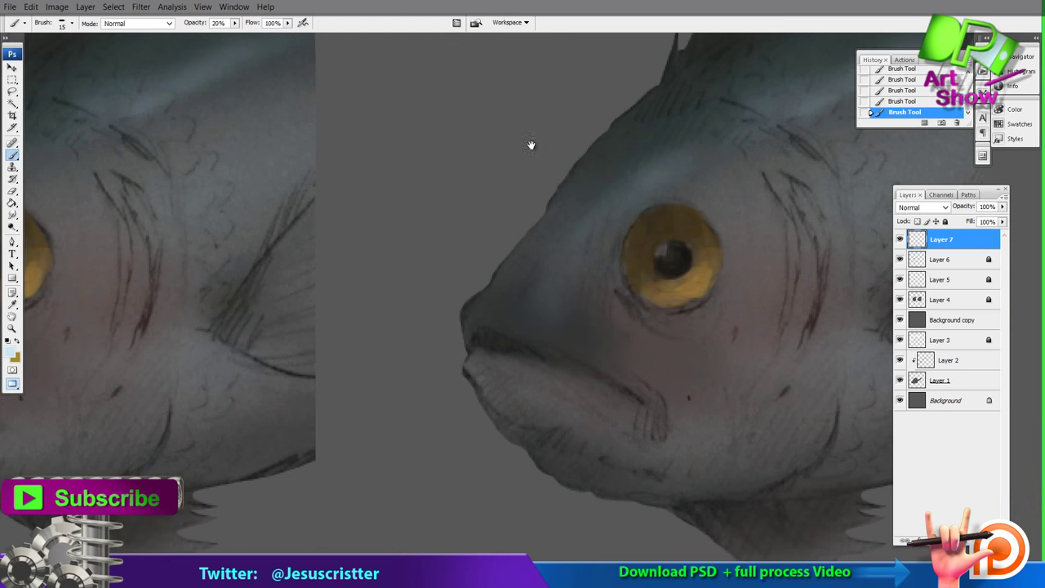
key("z")
left_click(600, 203)
left_click(600, 203)
key("b")
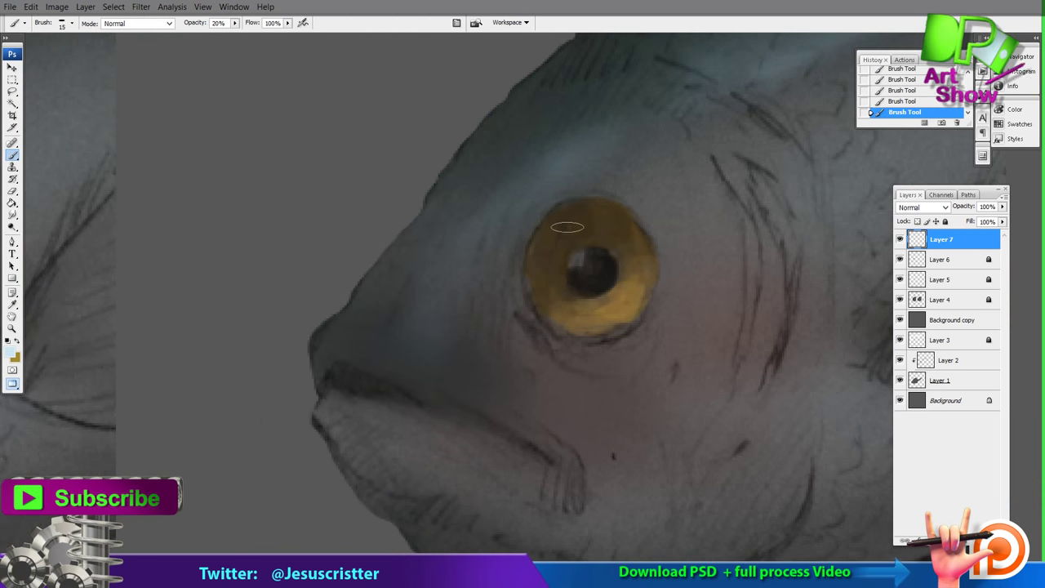
mouse_move(556, 226)
left_mouse_down()
mouse_move(580, 224)
mouse_move(570, 224)
left_mouse_up()
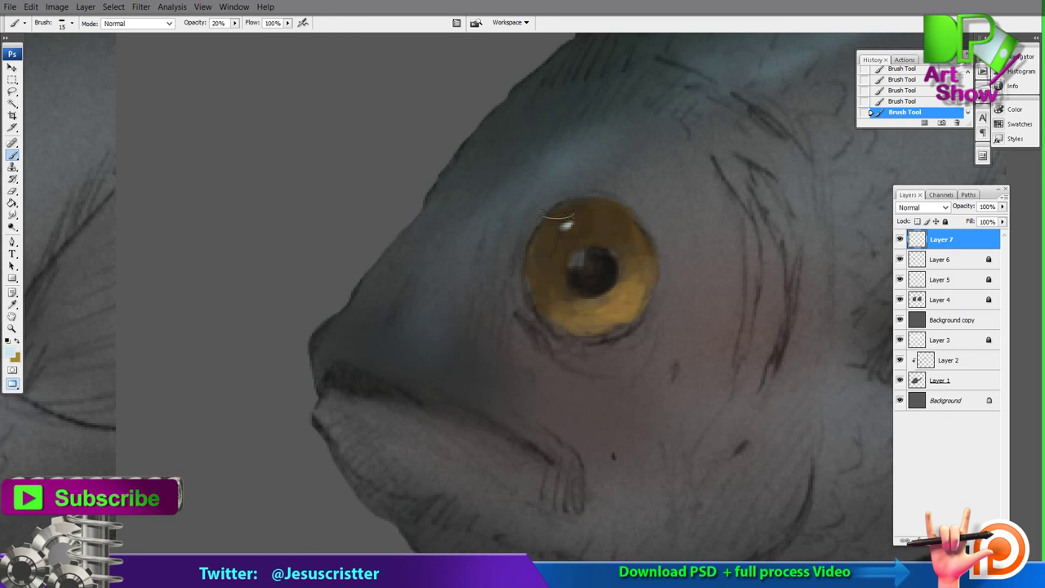
left_click_drag(266, 192, 237, 78)
left_click_drag(208, 116, 265, 108)
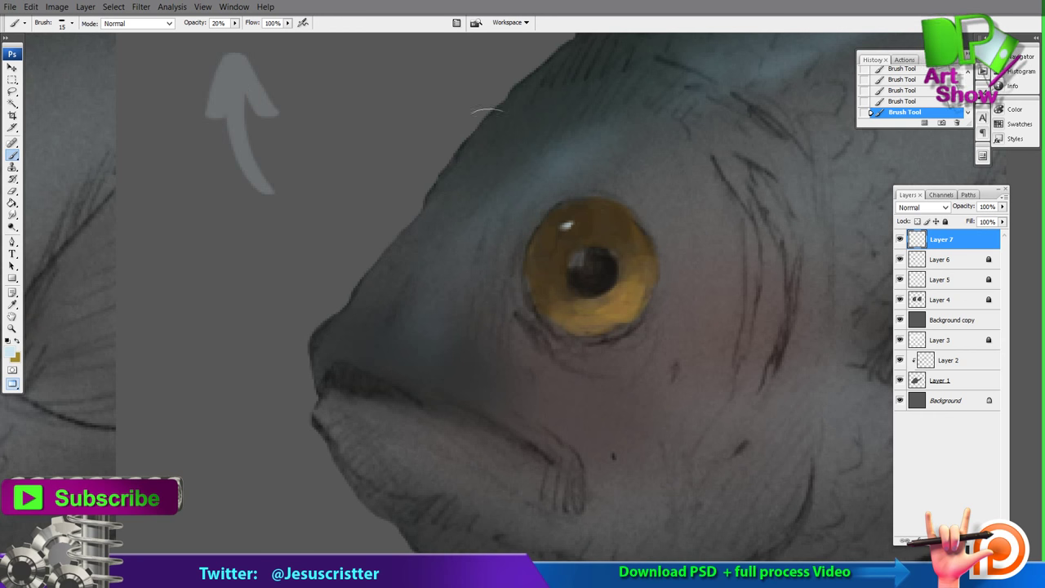
key("ctrl+z")
Step: Handwrite the note "20%" on the canvas beside the forehead of the SI fish
mouse_move(340, 102)
left_mouse_down()
mouse_move(356, 132)
mouse_move(407, 136)
left_mouse_up()
left_click_drag(416, 84, 419, 91)
left_click_drag(495, 81, 471, 121)
left_click(454, 73)
left_click(517, 111)
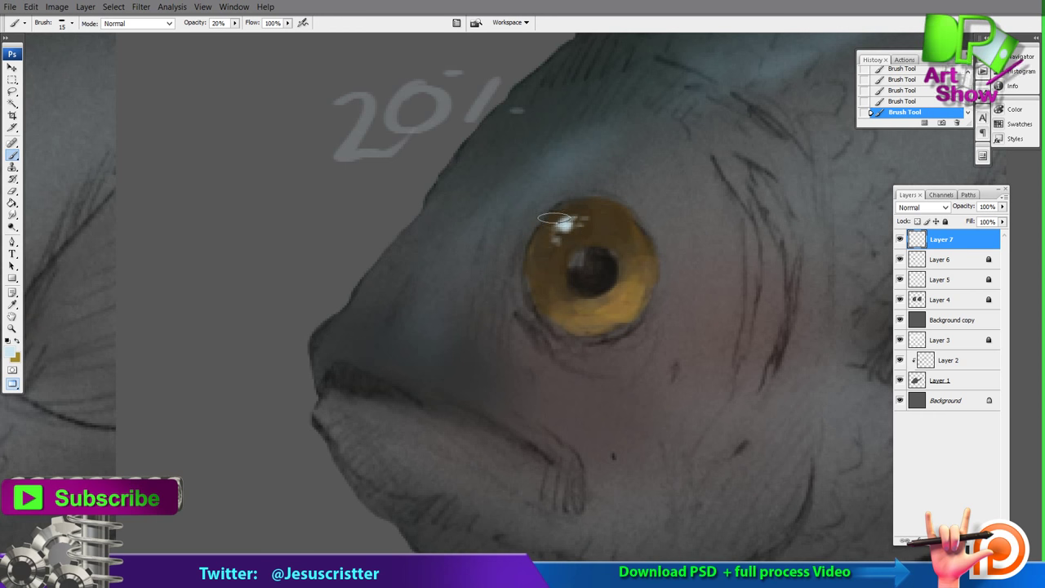
Step: Build up soft reflections on the SI fish's iris, and add small white accents with an 8 px brush at 100% opacity
mouse_move(548, 221)
left_mouse_down()
mouse_move(529, 243)
mouse_move(534, 256)
mouse_move(554, 241)
mouse_move(538, 235)
mouse_move(570, 204)
mouse_move(602, 205)
mouse_move(584, 237)
mouse_move(598, 221)
mouse_move(589, 207)
mouse_move(582, 239)
mouse_move(650, 268)
mouse_move(630, 312)
mouse_move(640, 250)
left_mouse_up()
mouse_move(595, 221)
left_mouse_down()
mouse_move(621, 201)
mouse_move(660, 206)
mouse_move(627, 210)
left_mouse_up()
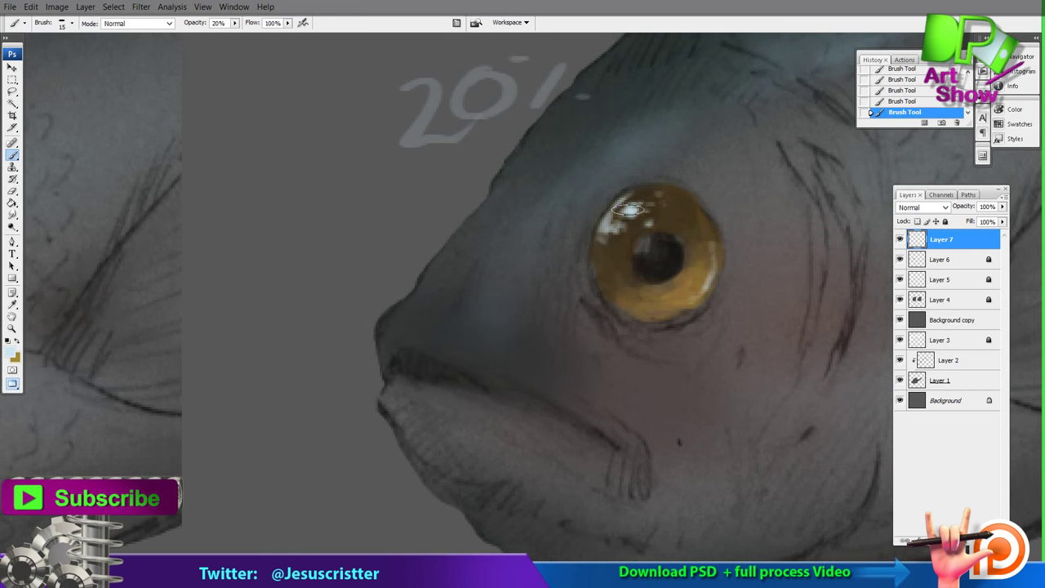
left_click(7, 342)
key("x")
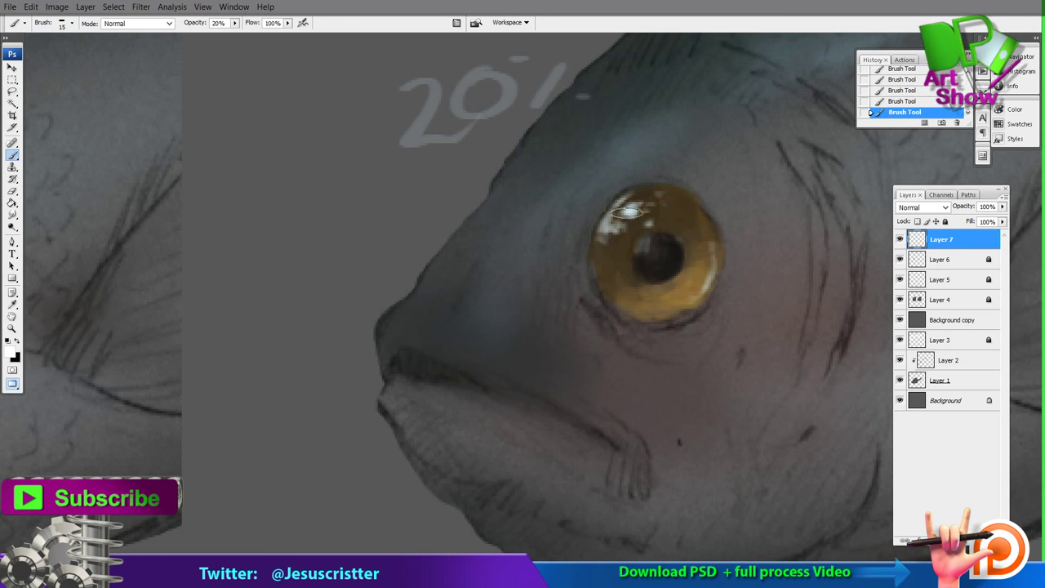
key("bracketleft")
key("bracketleft")
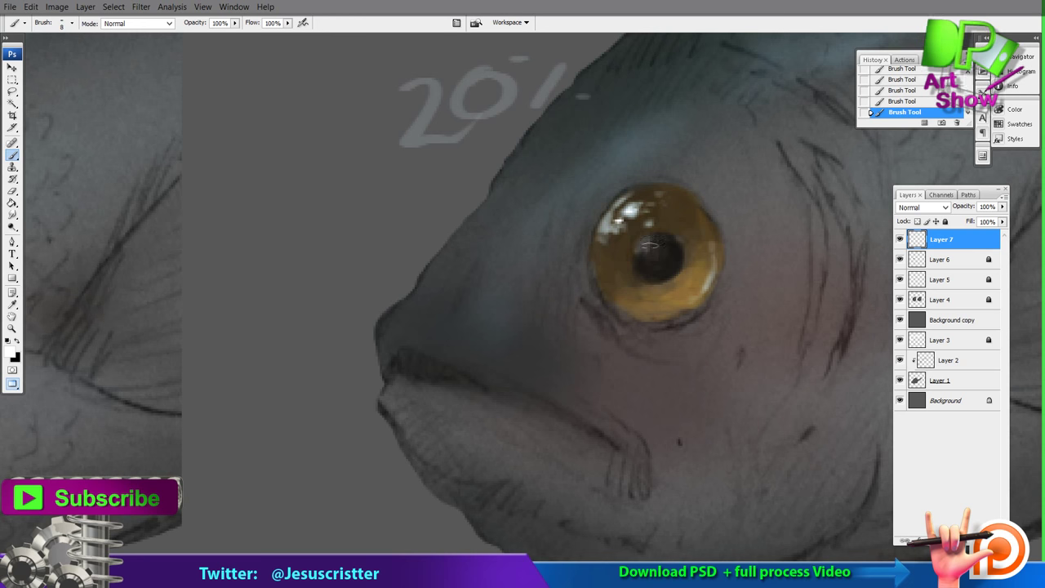
Step: Sample the light blue from the NO fish's eye highlight and enlarge the brush to 20 px
left_click_drag(591, 190, 634, 164)
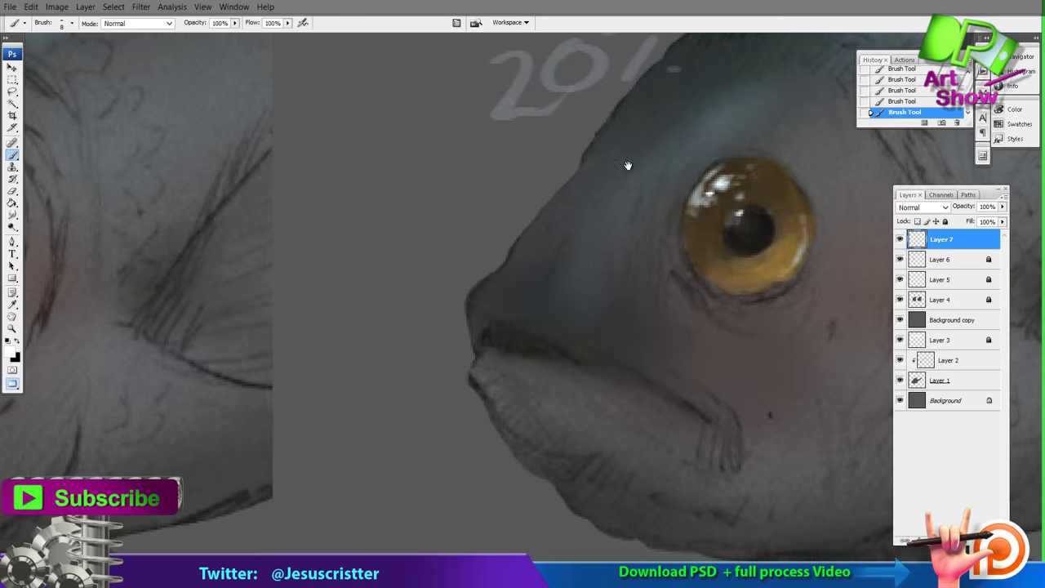
left_click_drag(522, 180, 602, 180)
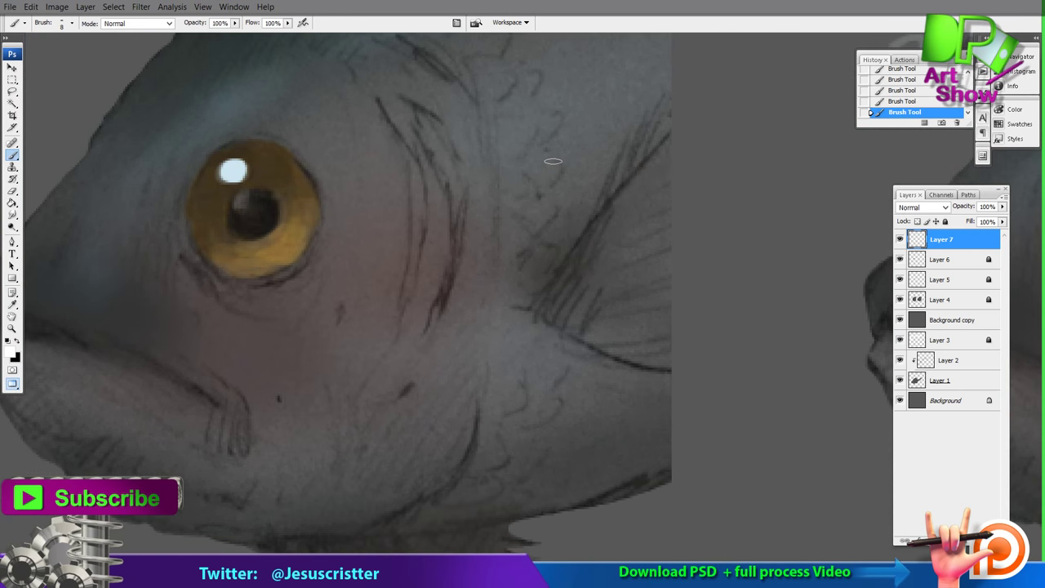
key("z")
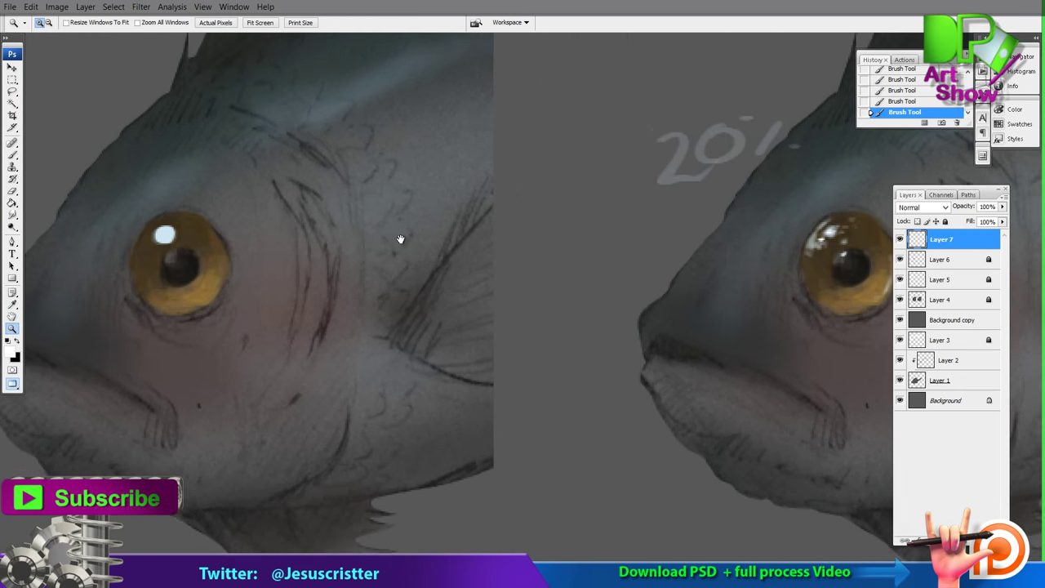
left_click_drag(401, 239, 446, 254)
key("i")
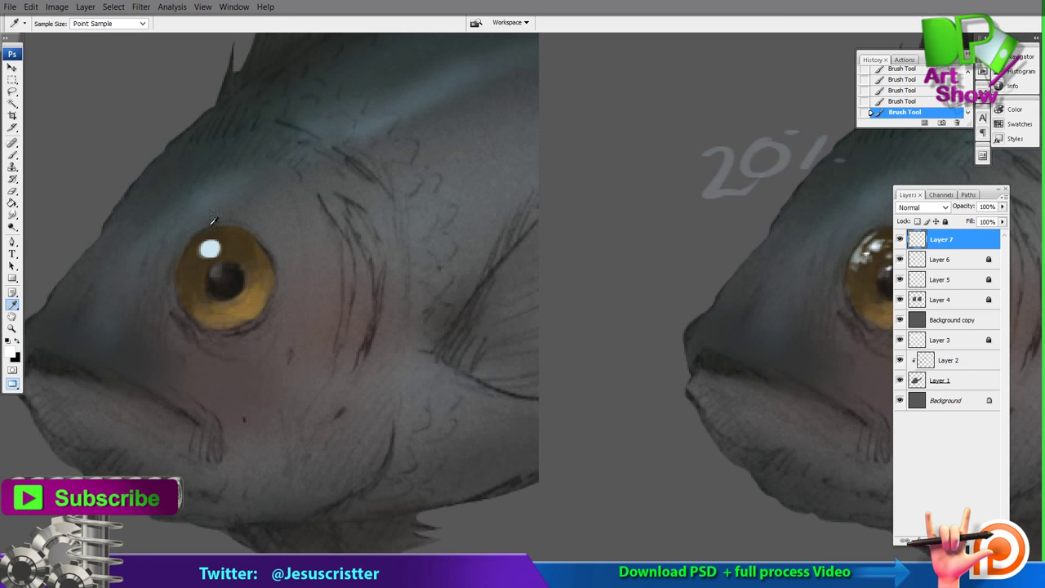
key("b")
key("bracketright")
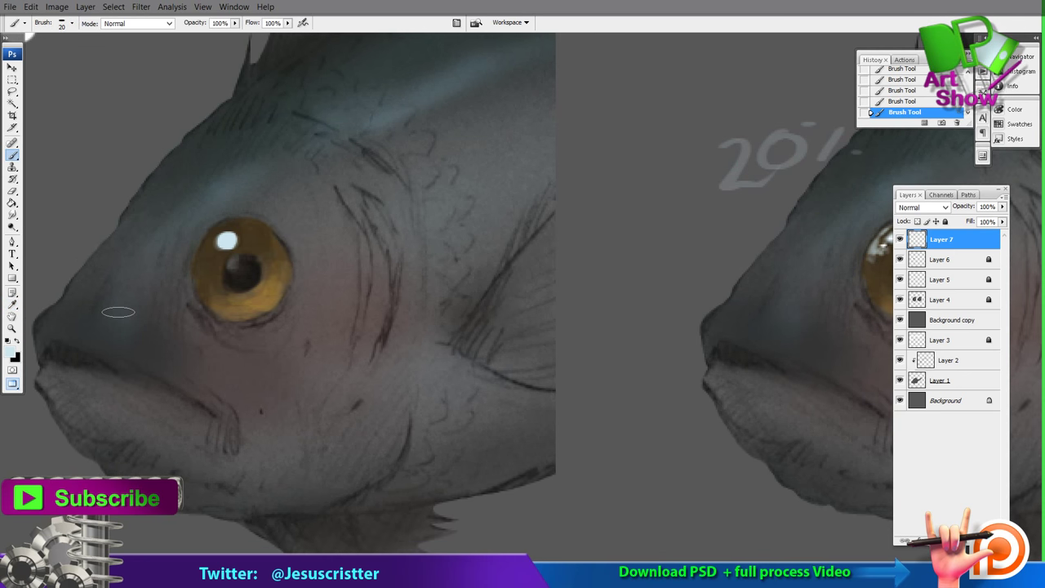
Step: Add a new layer and paint broken, hard-edged light blue highlights along the NO fish's forehead and snout
key("ctrl+shift+n")
key("Return")
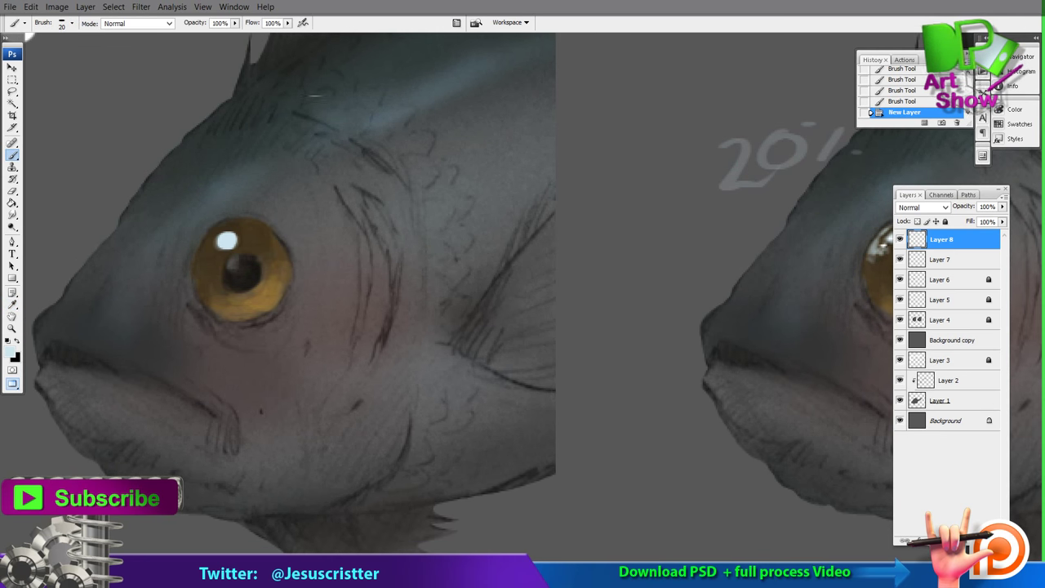
mouse_move(276, 141)
left_mouse_down()
mouse_move(250, 154)
mouse_move(278, 138)
left_mouse_up()
left_click_drag(231, 170, 219, 175)
mouse_move(195, 200)
left_mouse_down()
mouse_move(140, 256)
mouse_move(99, 326)
left_mouse_up()
left_click(180, 216)
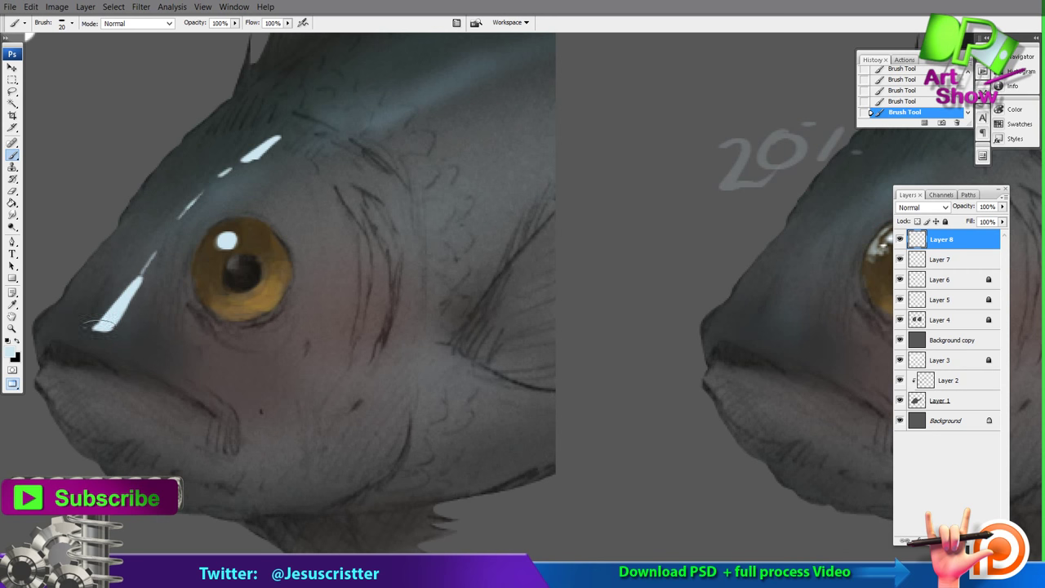
Step: Switch to the round 30 px brush preset, undo the test stroke, and reduce the brush to 10 px
left_click(73, 24)
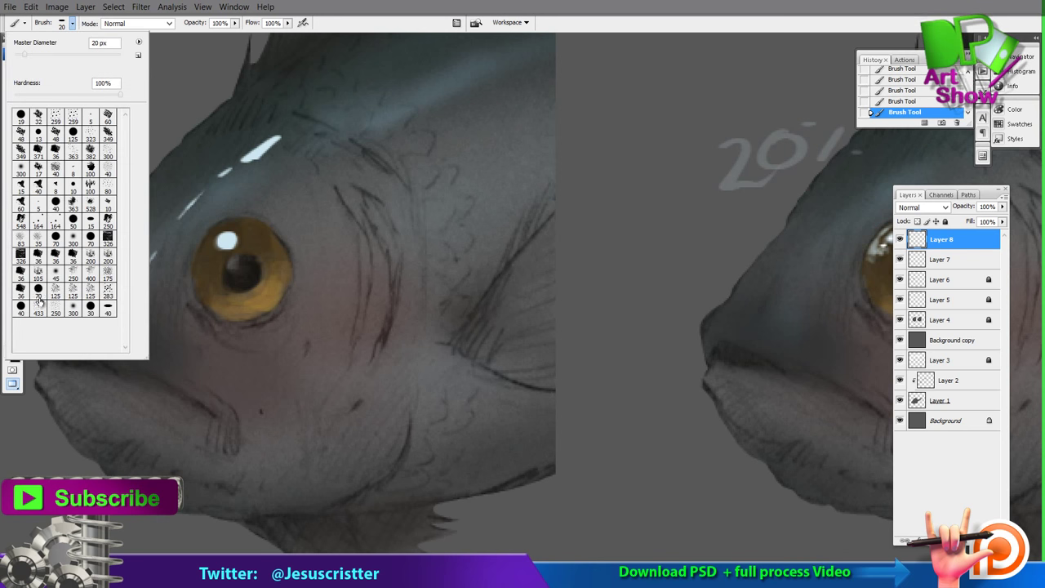
left_click(90, 310)
mouse_move(351, 106)
left_mouse_down()
mouse_move(409, 151)
mouse_move(540, 173)
left_mouse_up()
key("ctrl+z")
key("bracketleft")
key("bracketleft")
key("bracketleft")
key("bracketleft")
key("bracketleft")
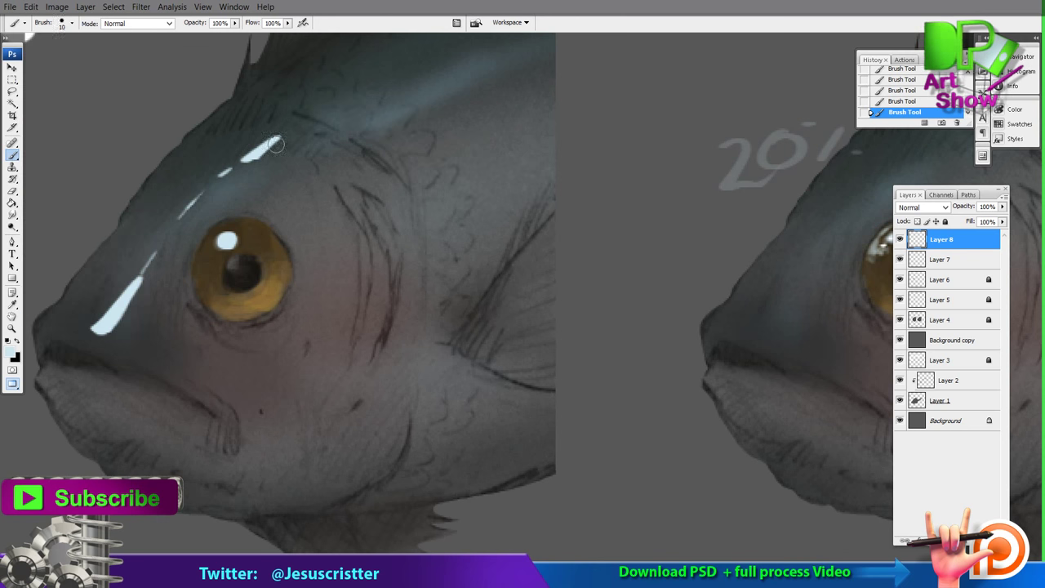
Step: Join the NO fish's separate highlights into one continuous light band from the forehead down to the snout
mouse_move(251, 161)
left_mouse_down()
mouse_move(232, 170)
mouse_move(263, 144)
mouse_move(205, 192)
mouse_move(127, 287)
left_mouse_up()
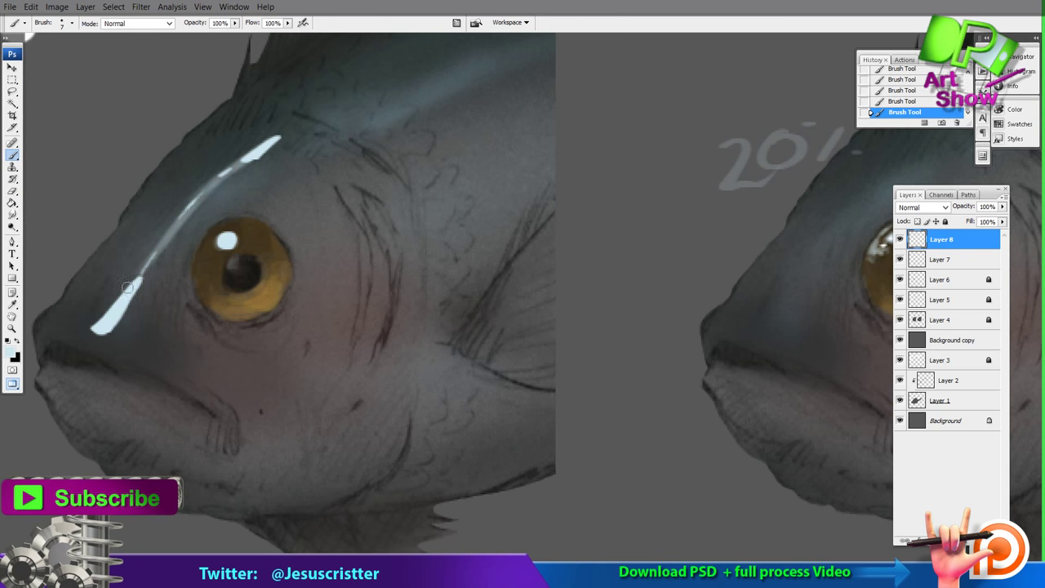
left_click_drag(159, 255, 104, 337)
mouse_move(143, 276)
left_mouse_down()
mouse_move(106, 331)
mouse_move(91, 333)
left_mouse_up()
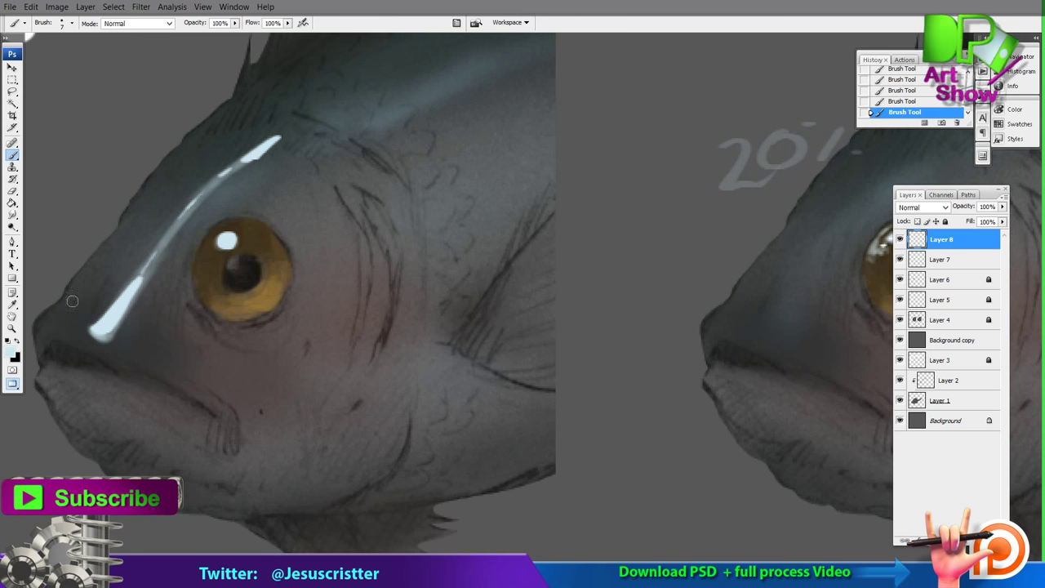
Step: Paint a thin light blue rim light along the NO fish's head outline from the snout to the dorsal fin
mouse_move(54, 305)
left_mouse_down()
mouse_move(65, 297)
mouse_move(34, 321)
mouse_move(33, 354)
mouse_move(80, 293)
mouse_move(49, 316)
mouse_move(68, 286)
left_mouse_up()
key("e")
key("b")
left_click_drag(60, 297, 118, 216)
mouse_move(112, 232)
left_mouse_down()
mouse_move(150, 169)
mouse_move(230, 97)
left_mouse_up()
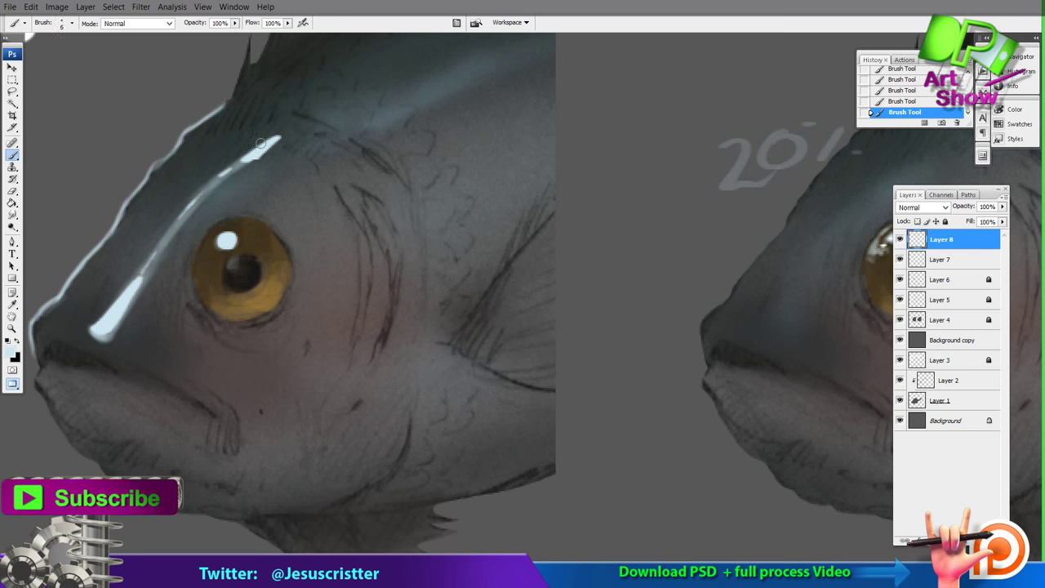
Step: Extend the upper tip of the NO fish's highlight band slightly, and erase parts of the band to soften it
mouse_move(273, 138)
left_mouse_down()
mouse_move(178, 213)
mouse_move(112, 315)
mouse_move(103, 298)
mouse_move(96, 330)
mouse_move(113, 307)
mouse_move(108, 328)
mouse_move(157, 243)
mouse_move(293, 132)
left_mouse_up()
key("e")
mouse_move(281, 139)
left_mouse_down()
mouse_move(155, 250)
mouse_move(109, 328)
left_mouse_up()
left_click_drag(138, 272, 109, 333)
mouse_move(182, 219)
left_mouse_down()
mouse_move(269, 140)
mouse_move(173, 240)
mouse_move(108, 329)
left_mouse_up()
Step: Repaint the NO fish's head highlight with softer strokes using a 10 px brush, and extend it with dabs along the back
key("b")
mouse_move(126, 291)
left_mouse_down()
mouse_move(101, 317)
mouse_move(158, 249)
left_mouse_up()
left_click_drag(175, 226, 209, 189)
left_click_drag(231, 174, 266, 140)
left_click_drag(266, 140, 222, 159)
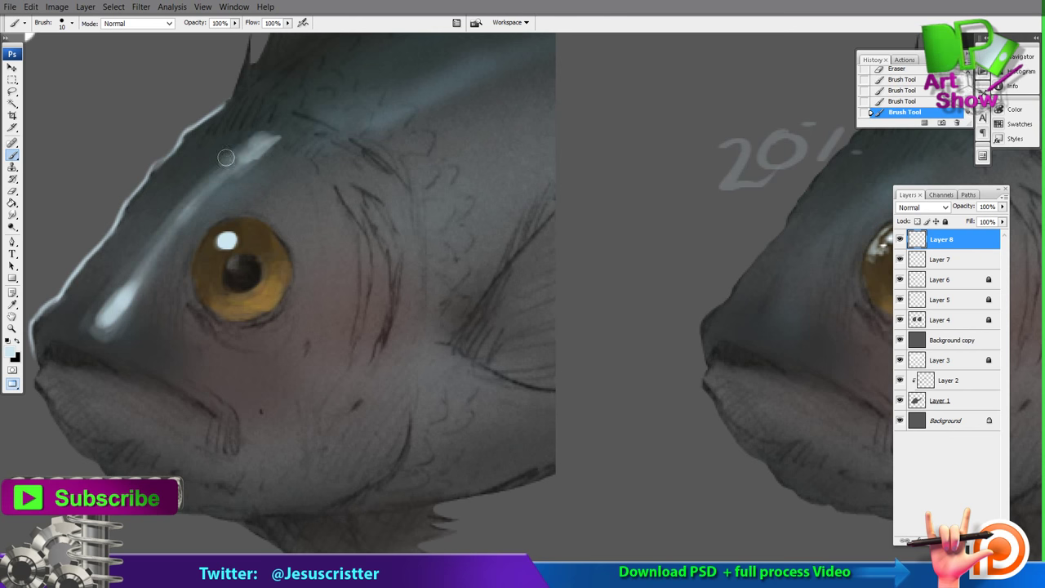
mouse_move(168, 215)
left_mouse_down()
mouse_move(323, 93)
mouse_move(379, 63)
left_mouse_up()
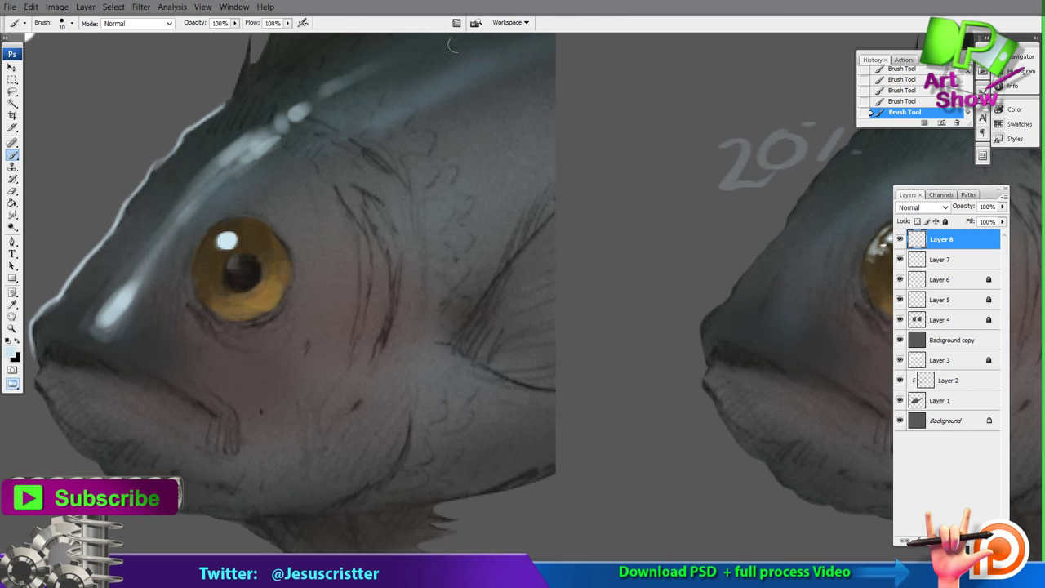
Step: Compare the NO and SI fish heads, and hide Layer 7 to view the SI fish's eye without its highlights
scroll(397, 165, "down", 4)
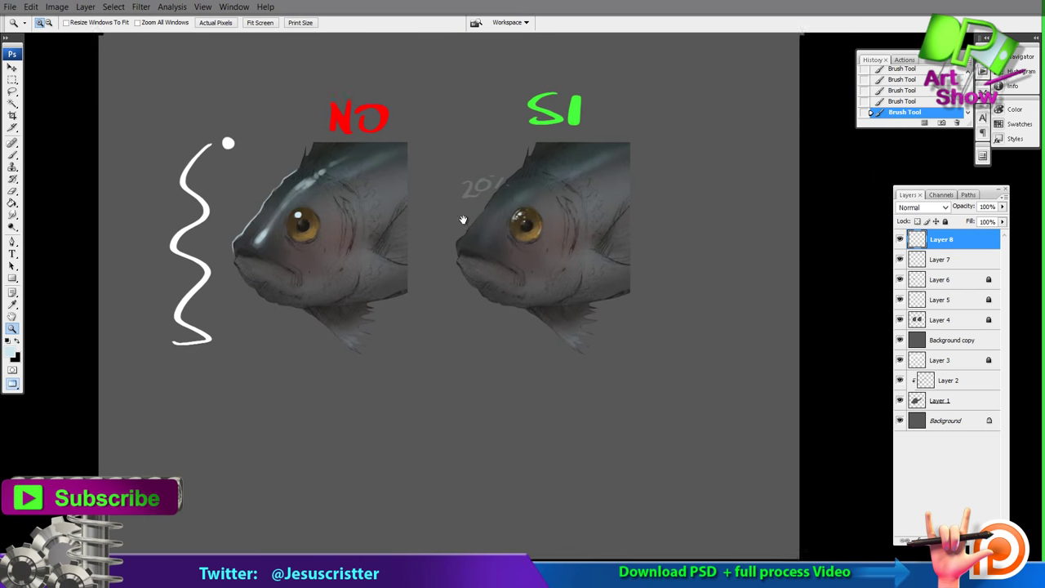
left_click(509, 207)
left_click_drag(483, 215, 566, 211)
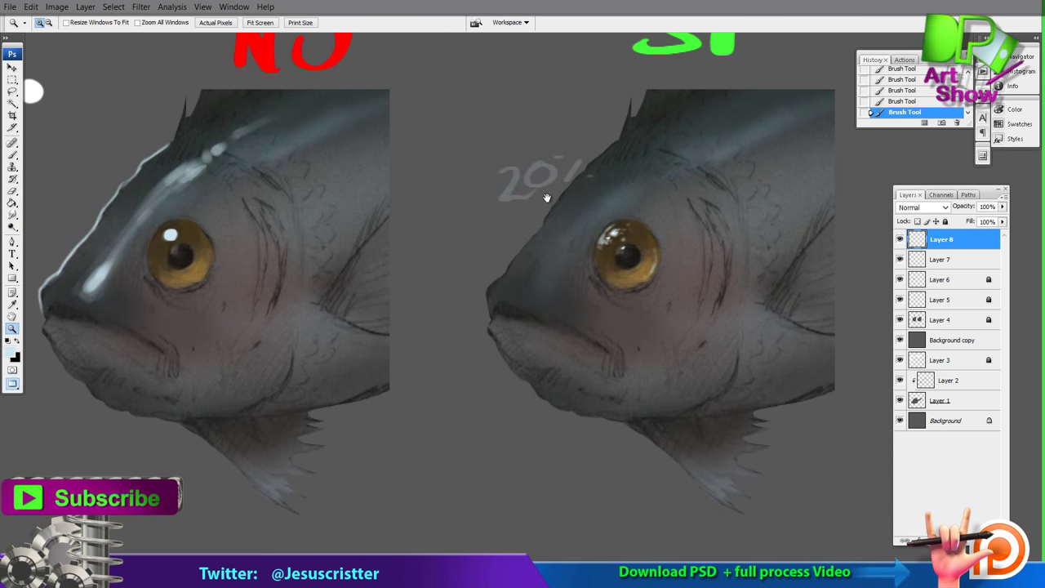
left_click(530, 276)
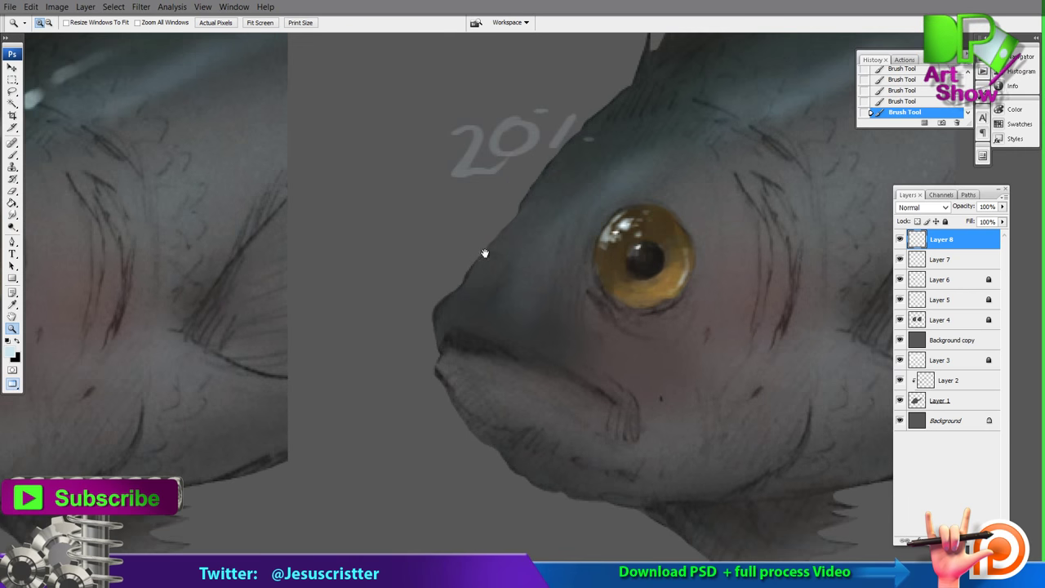
left_click_drag(485, 254, 516, 266)
left_click(900, 260)
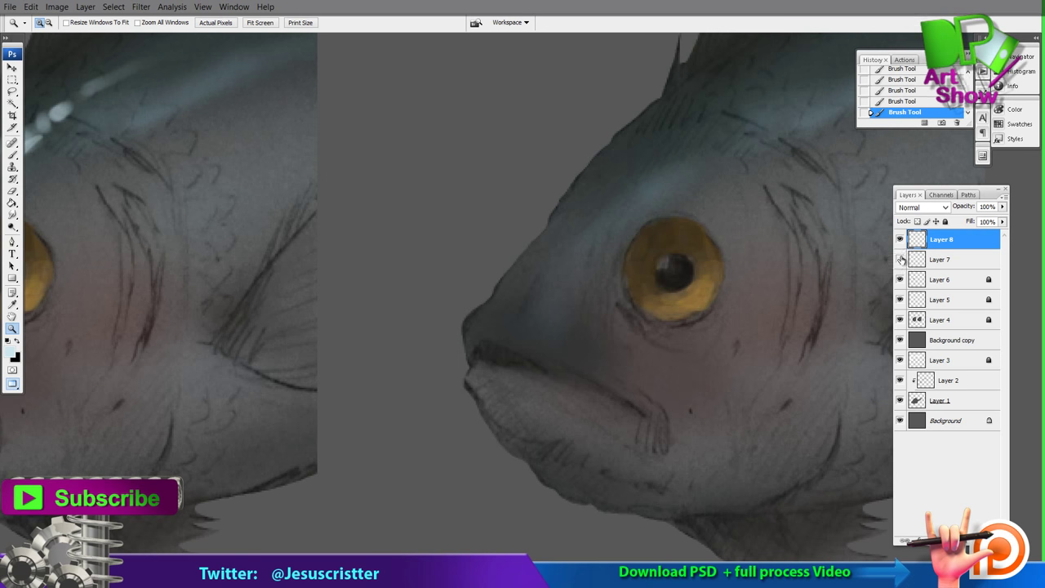
Step: Make Layer 7 visible again and merge Layer 8 down into it
left_click(900, 260)
key("ctrl+e")
left_click_drag(546, 208, 578, 187)
Step: Paint a soft light blue highlight band along the SI fish's head from brow to snout with a 10 px brush at 20% opacity
key("b")
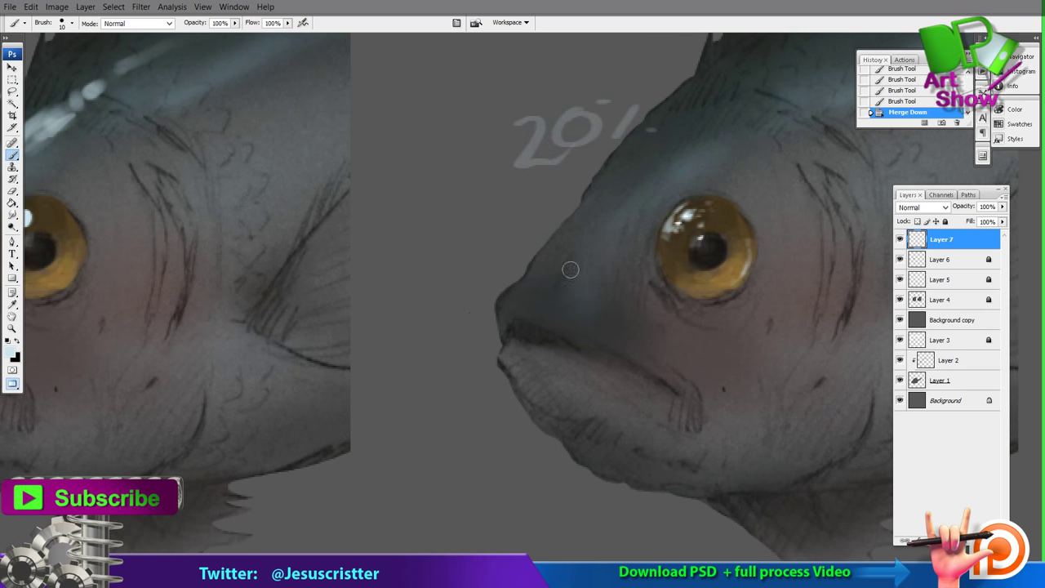
left_click(12, 354)
left_click(517, 141)
left_click(723, 123)
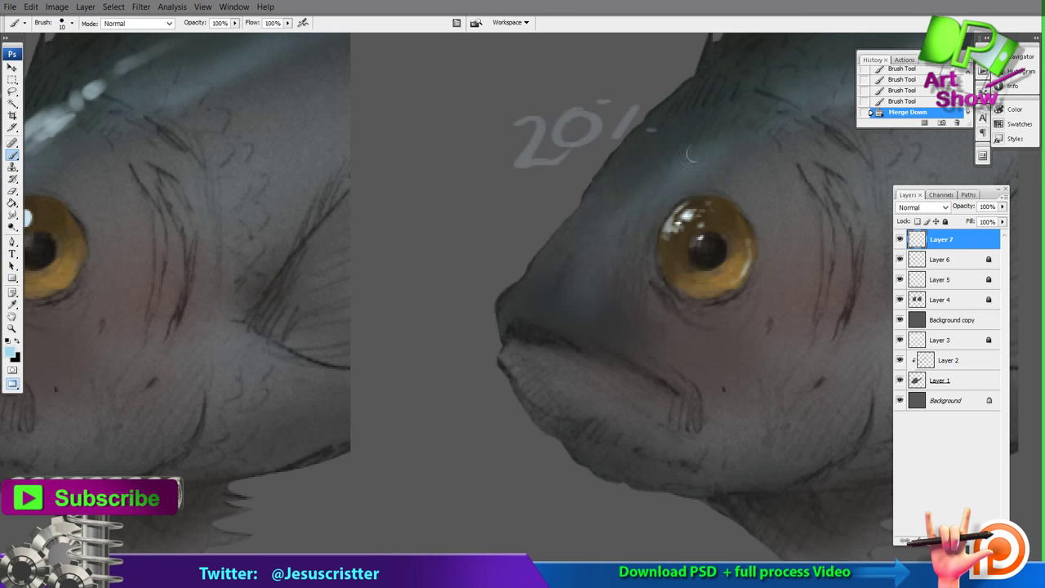
key("2")
left_click_drag(720, 136, 654, 178)
mouse_move(702, 143)
left_mouse_down()
mouse_move(612, 214)
mouse_move(599, 259)
mouse_move(558, 296)
mouse_move(578, 294)
mouse_move(569, 306)
mouse_move(578, 312)
mouse_move(570, 283)
mouse_move(564, 291)
left_mouse_up()
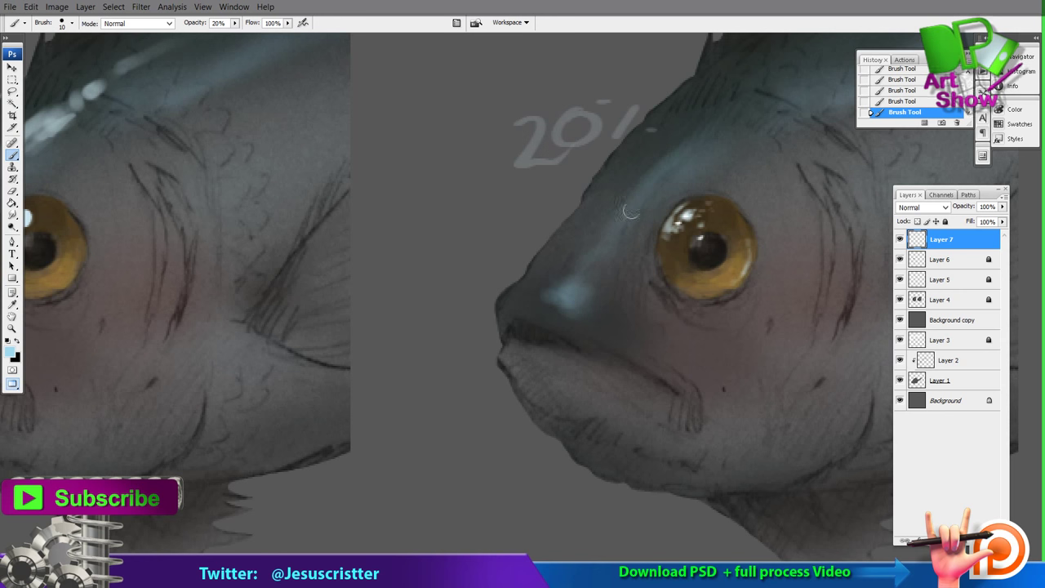
mouse_move(634, 201)
left_mouse_down()
mouse_move(597, 261)
mouse_move(571, 280)
left_mouse_up()
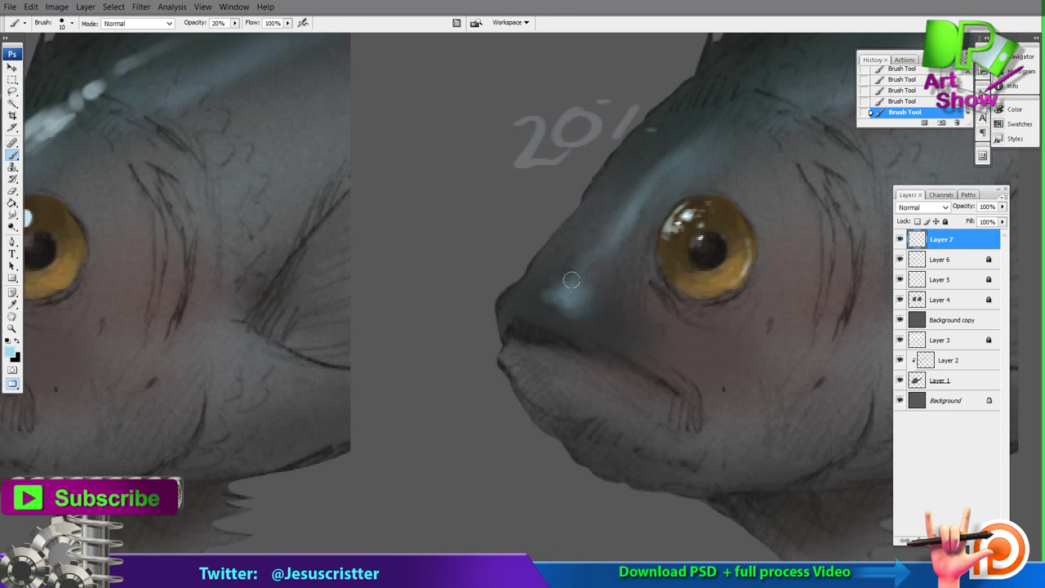
left_click_drag(561, 214, 561, 257)
key("ctrl+z")
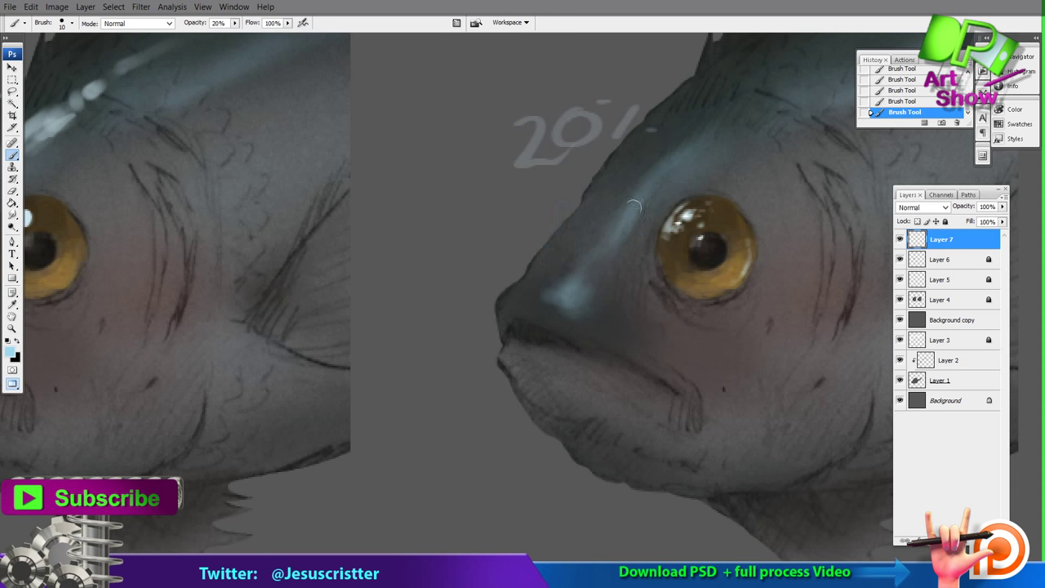
Step: Paint a thin light blue rim light along the SI fish's head outline down to the snout with a 4 px brush
mouse_move(702, 126)
left_mouse_down()
mouse_move(649, 160)
mouse_move(708, 135)
mouse_move(656, 171)
mouse_move(595, 178)
left_mouse_up()
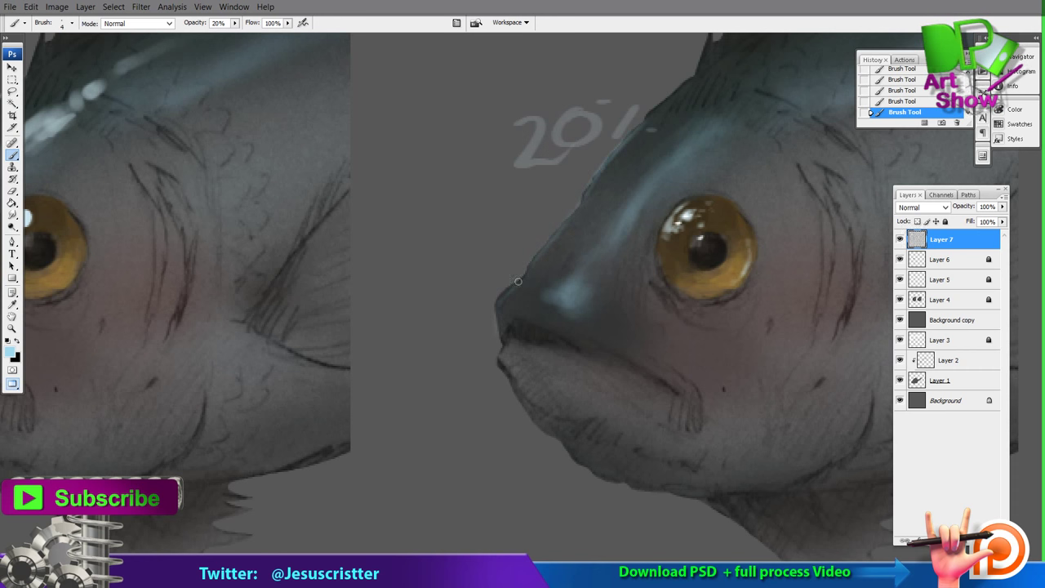
left_click_drag(518, 282, 501, 297)
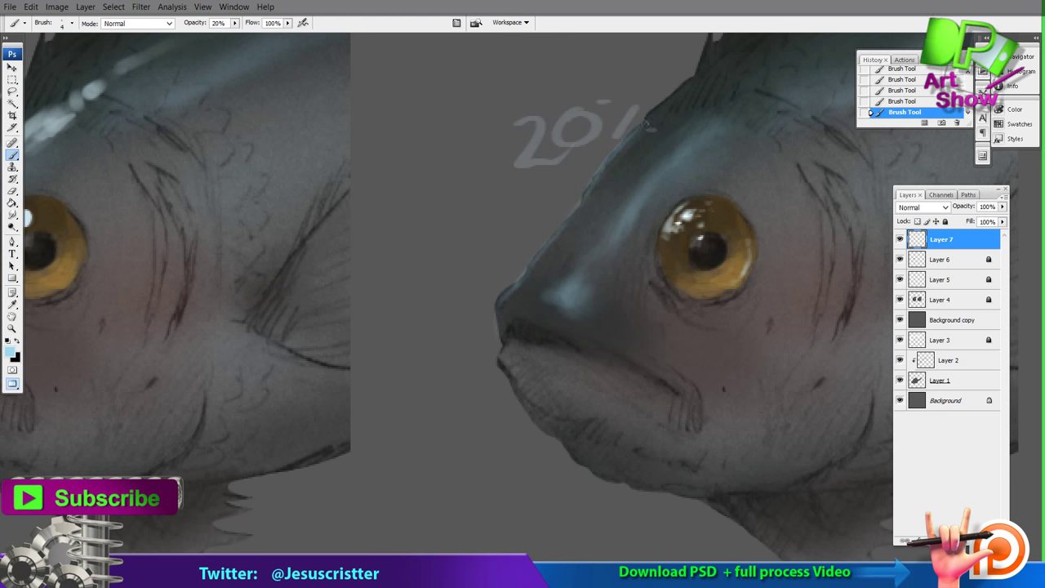
left_click_drag(528, 190, 549, 184)
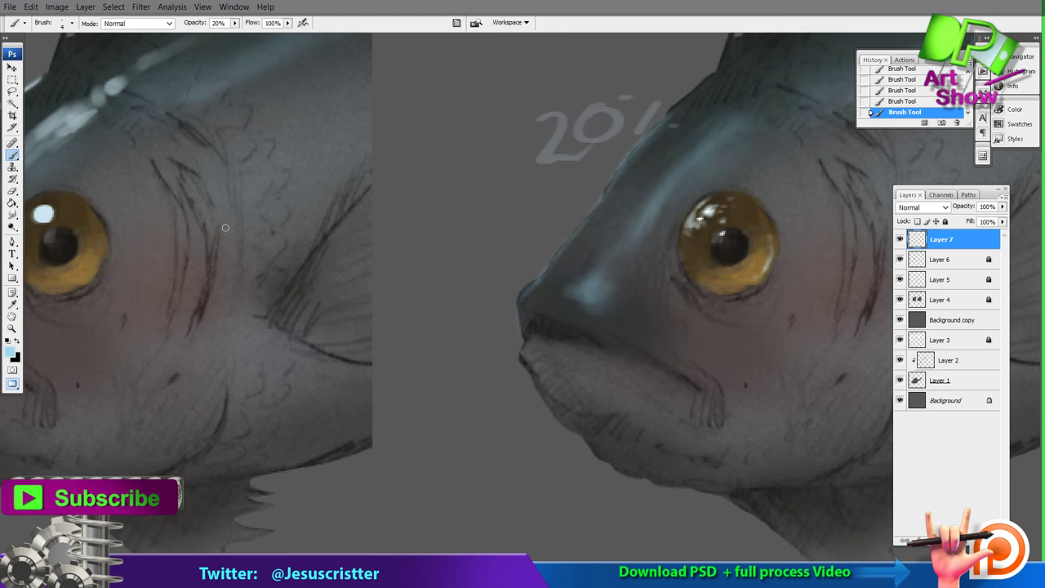
Step: Set the foreground color to the very pale cyan d3f9ff
left_click(11, 353)
left_click_drag(526, 140, 499, 115)
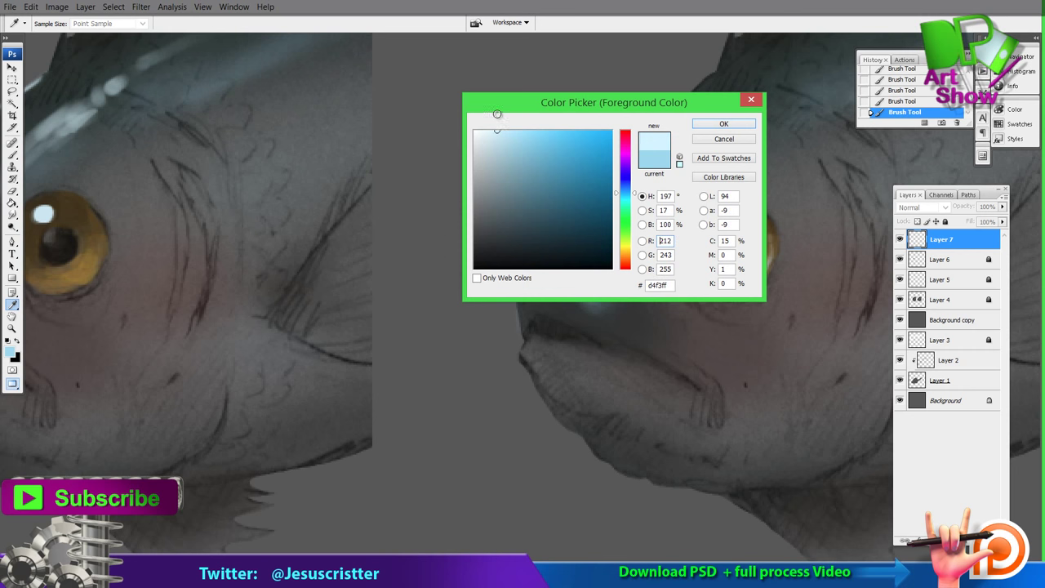
left_click_drag(623, 197, 624, 200)
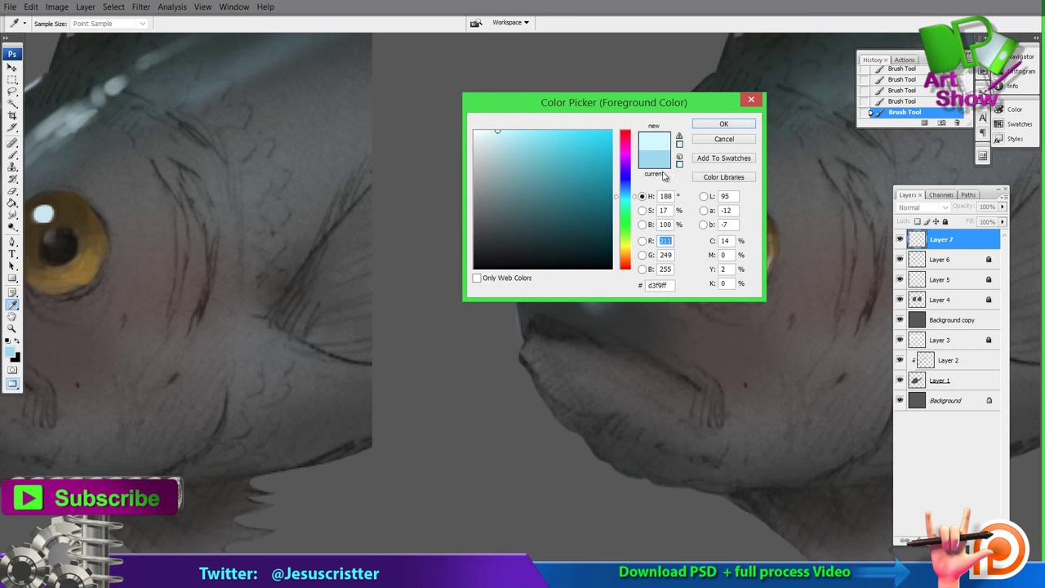
left_click(716, 125)
Step: Paint small bright glints along the SI fish's highlight band, using the flat elliptical 40 px brush tip reduced to 8 px
left_click(73, 26)
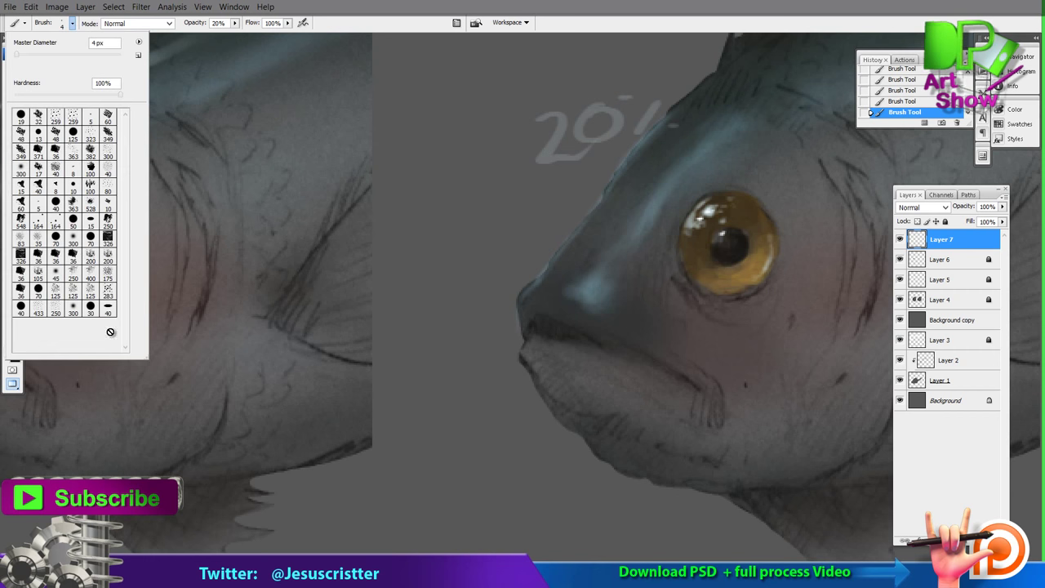
double_click(132, 281)
mouse_move(453, 186)
left_mouse_down()
mouse_move(384, 270)
mouse_move(475, 339)
left_mouse_up()
key("ctrl+z")
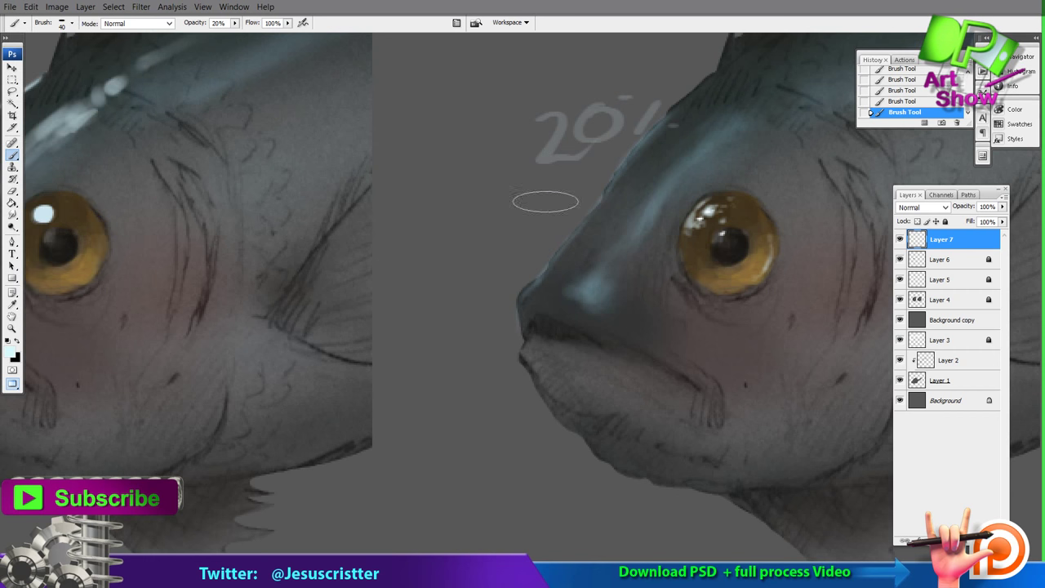
key("bracketleft")
key("bracketleft")
key("bracketleft")
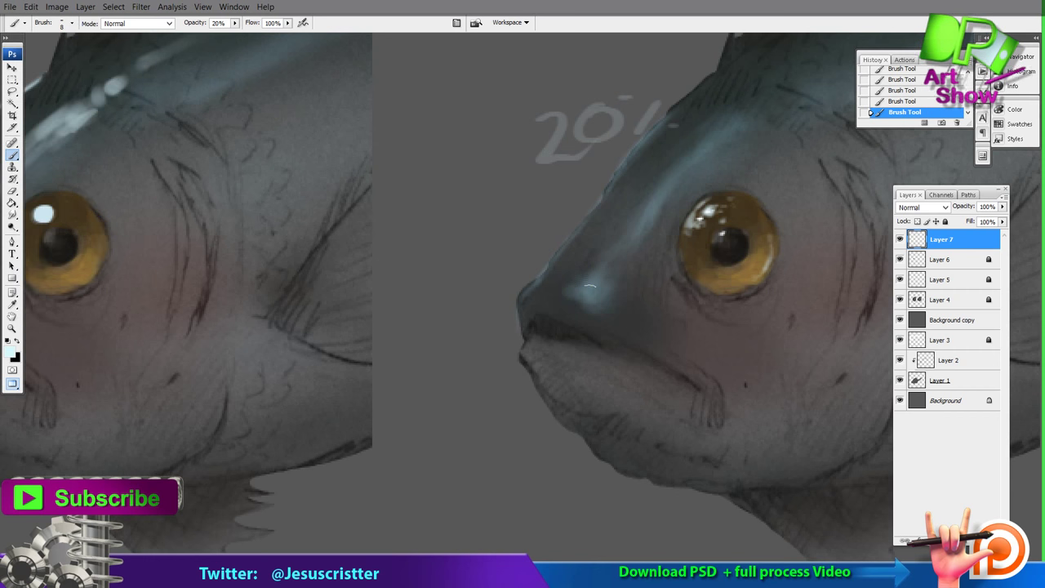
left_click_drag(594, 283, 586, 304)
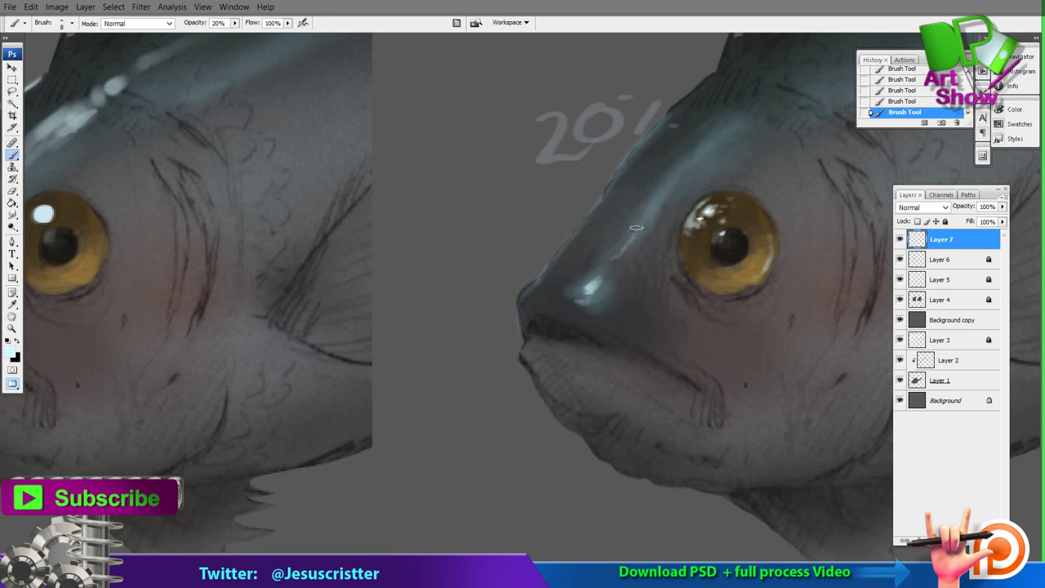
mouse_move(653, 209)
left_mouse_down()
mouse_move(709, 148)
mouse_move(661, 205)
mouse_move(742, 118)
left_mouse_up()
left_click(745, 121)
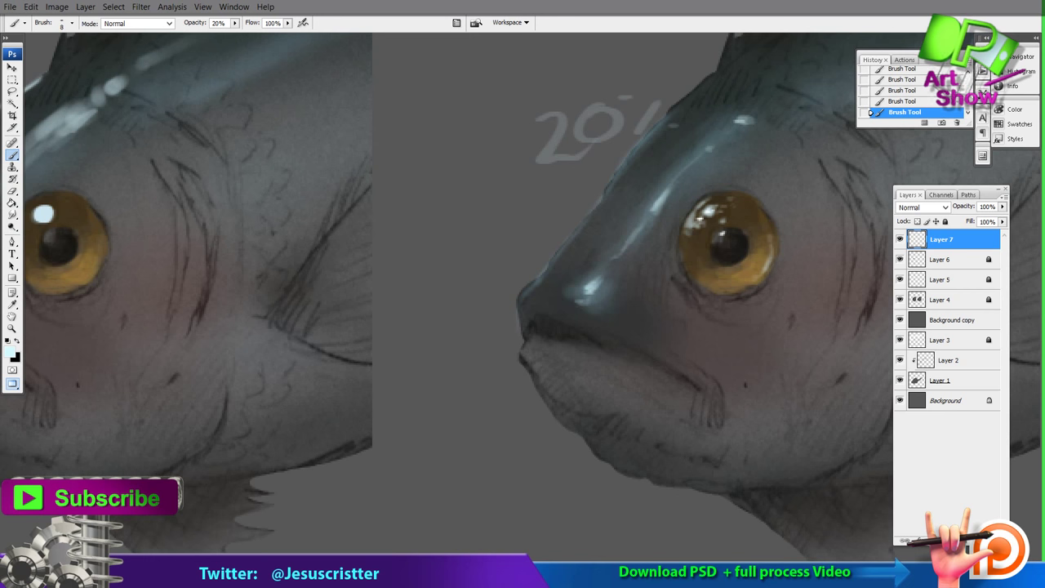
Step: Try a continuous straight and a wavy highlight line from the SI fish's snout to its back, undoing each
mouse_move(569, 277)
left_mouse_down()
mouse_move(655, 159)
mouse_move(765, 78)
left_mouse_up()
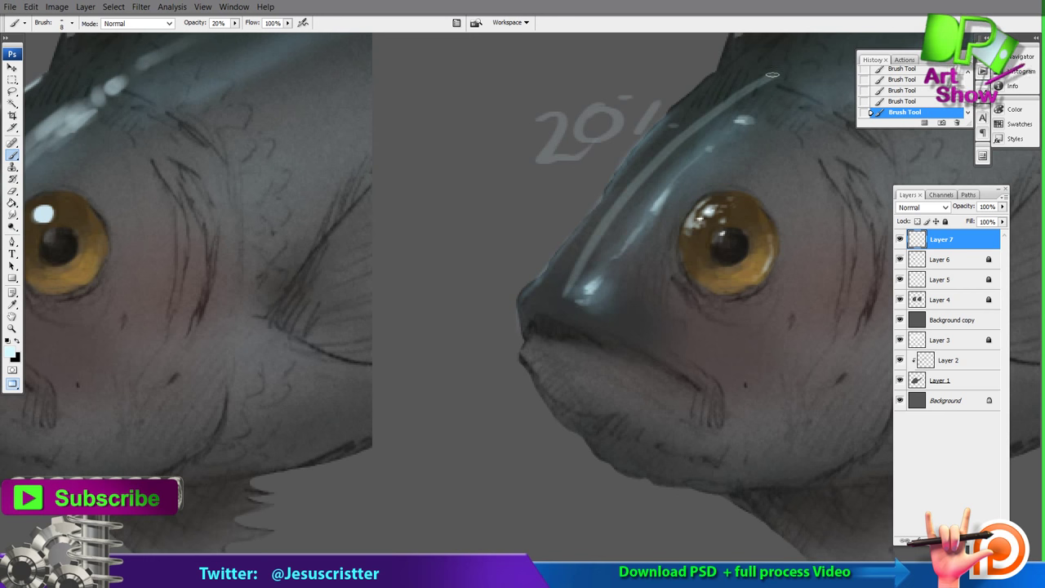
key("ctrl+z")
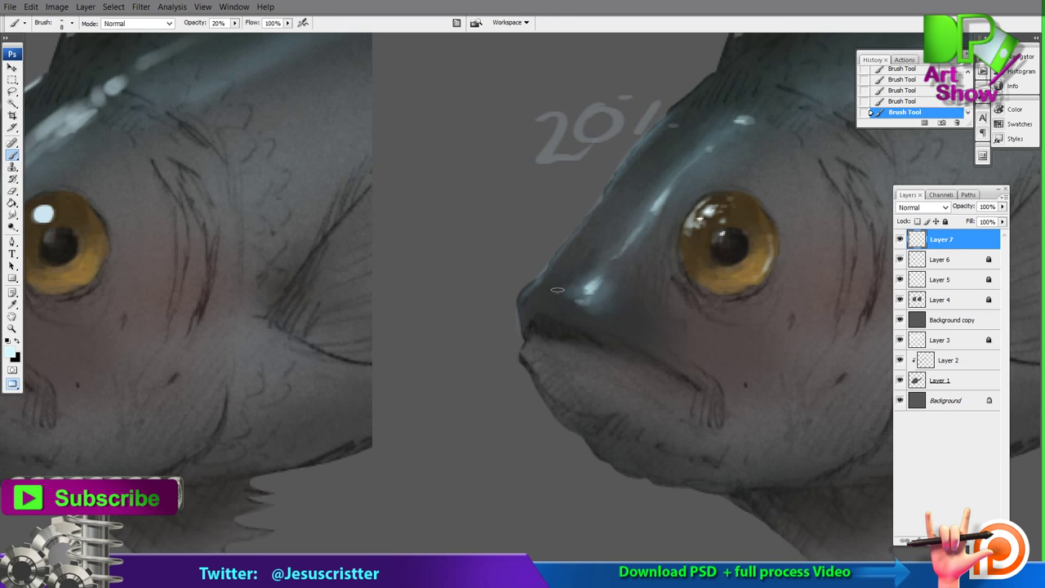
mouse_move(558, 289)
left_mouse_down()
mouse_move(642, 188)
mouse_move(788, 47)
left_mouse_up()
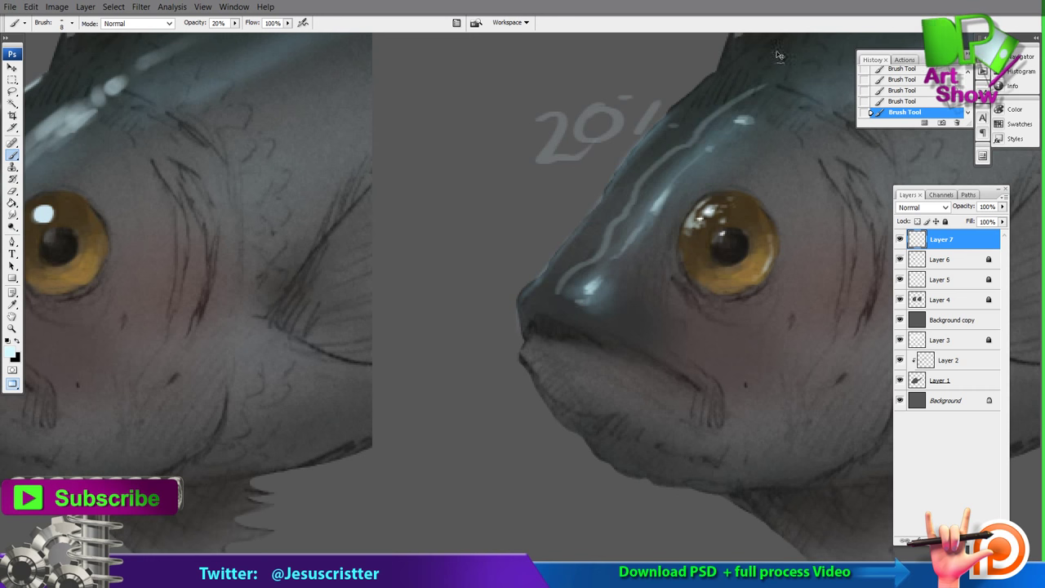
key("ctrl+z")
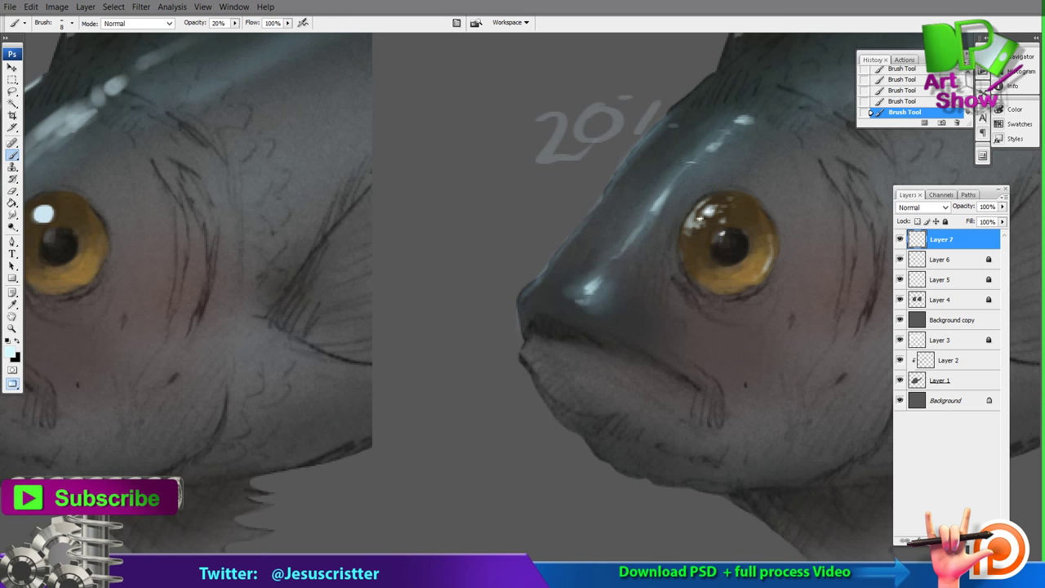
Step: Strengthen the rim light on the SI fish's head outline and around the snout tip at 40% brush opacity
key("4")
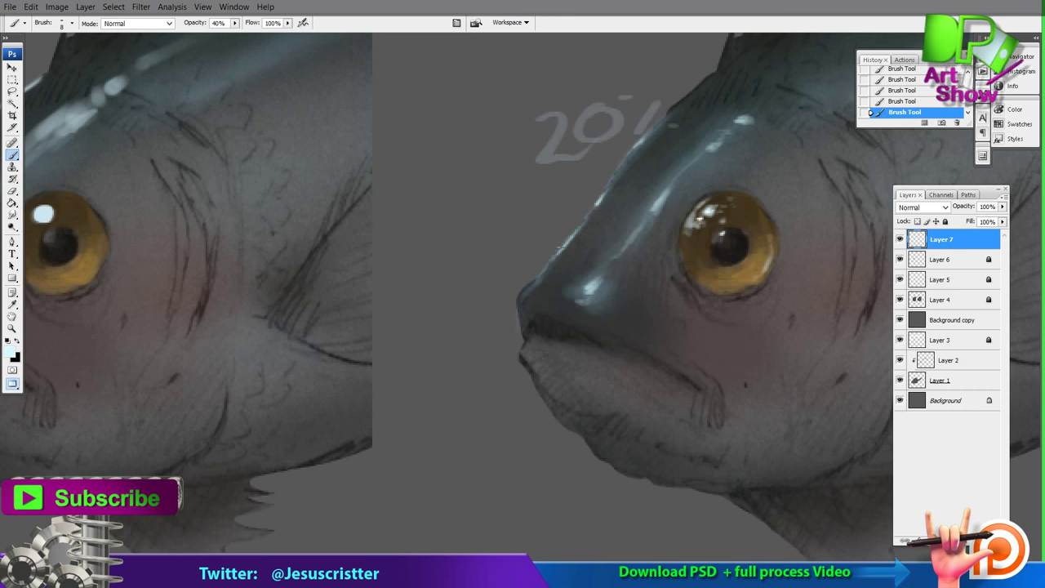
left_click_drag(519, 300, 522, 336)
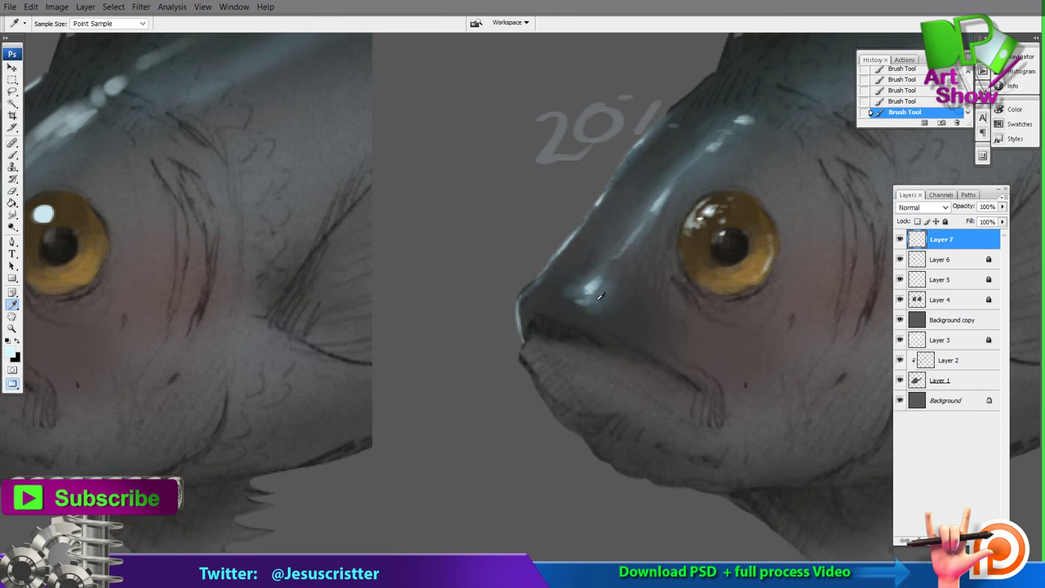
Step: Sample blue-grey tones from the SI fish's snout and paint them along the upper lip edge and behind the snout highlight
left_click(571, 316, "alt")
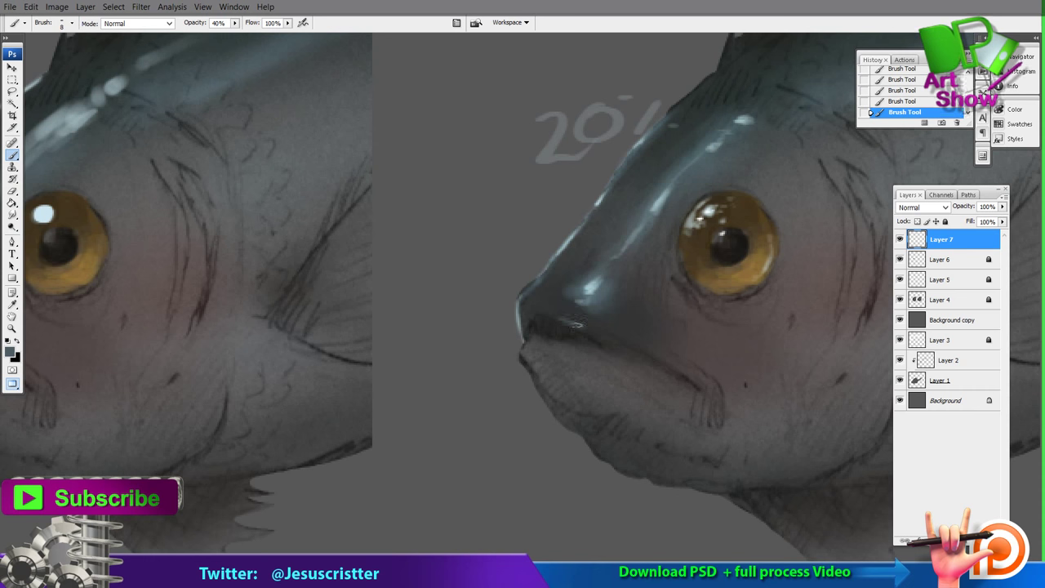
mouse_move(569, 317)
left_mouse_down()
mouse_move(535, 320)
mouse_move(595, 332)
mouse_move(601, 305)
left_mouse_up()
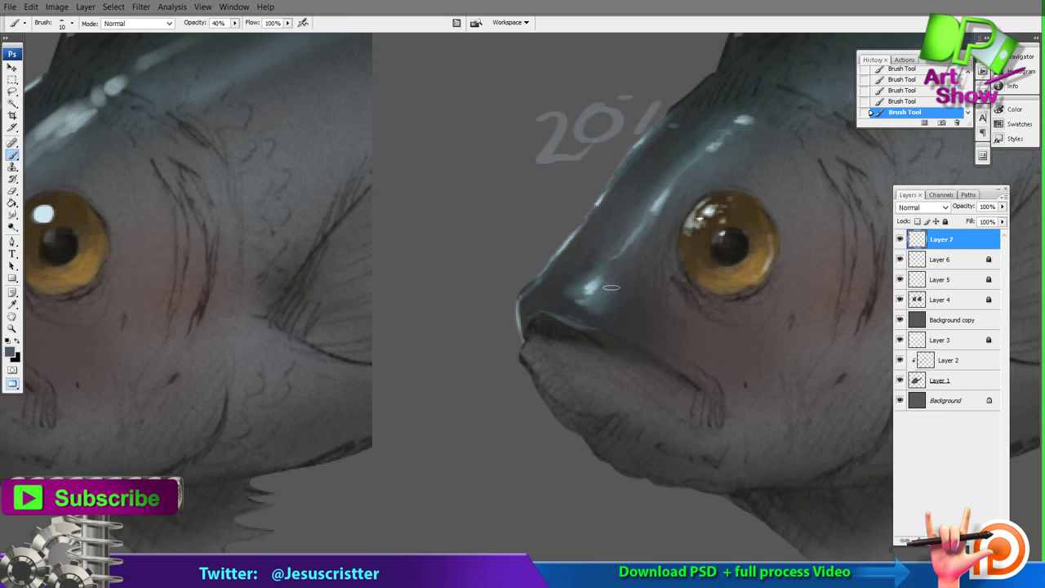
left_click(611, 297, "alt")
mouse_move(610, 298)
left_mouse_down()
mouse_move(603, 311)
mouse_move(626, 312)
mouse_move(619, 291)
mouse_move(633, 307)
left_mouse_up()
Step: Blend the SI fish's snout and upper lip edge with soft blue-grey strokes at 20% opacity
key("2")
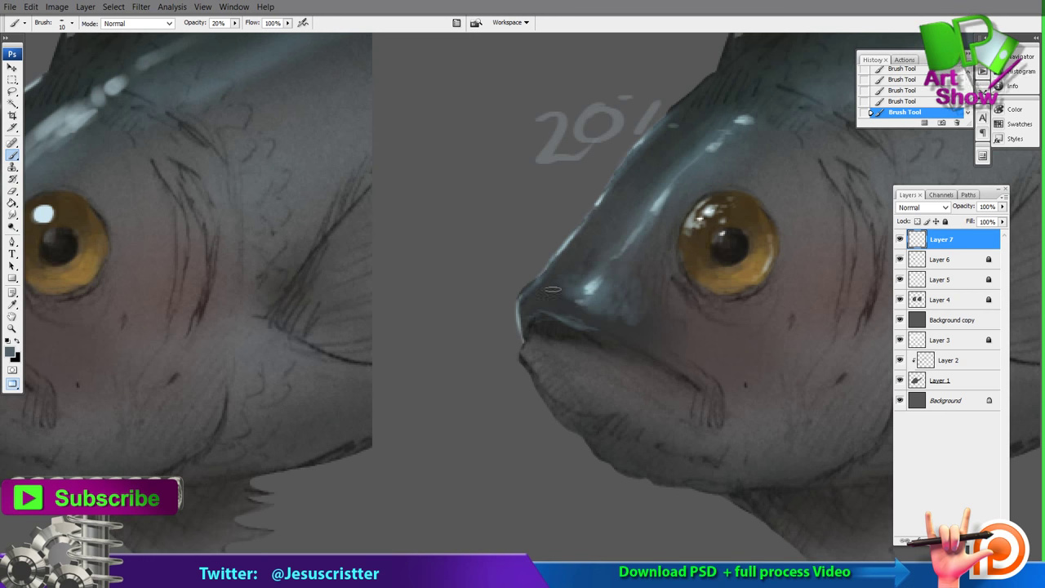
left_click(555, 297)
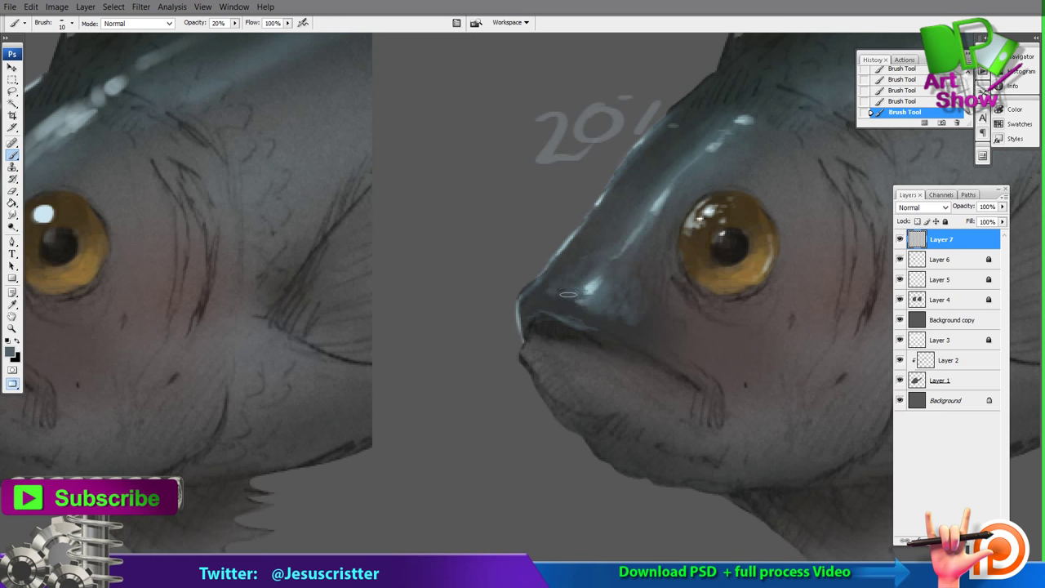
mouse_move(588, 333)
left_mouse_down()
mouse_move(536, 315)
mouse_move(627, 343)
left_mouse_up()
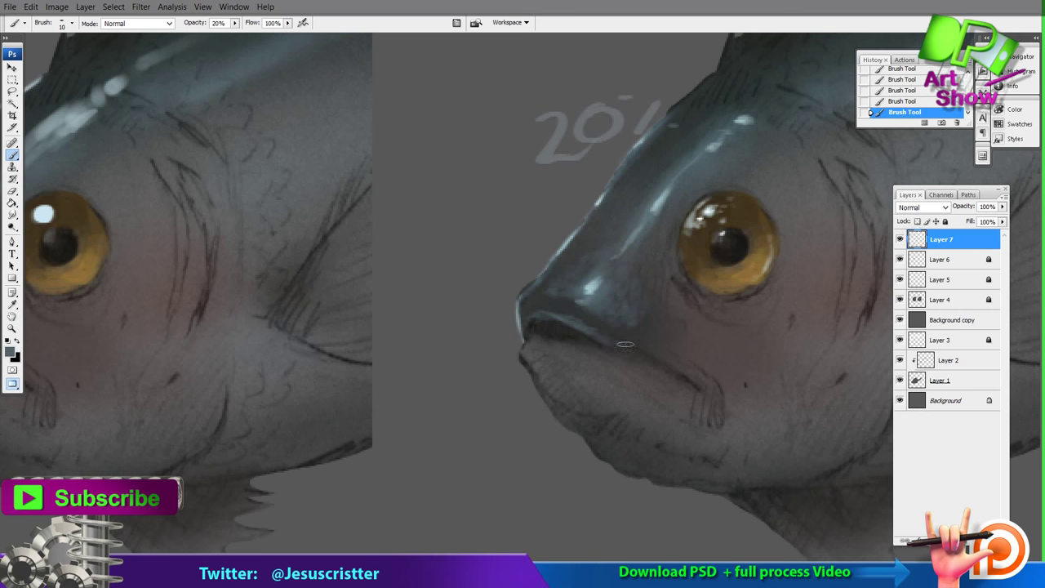
Step: Sample the light tone of the SI fish's eye highlight and paint a soft reflection along the lower iris
key("z")
left_click(709, 233, "alt")
left_click(703, 232, "alt")
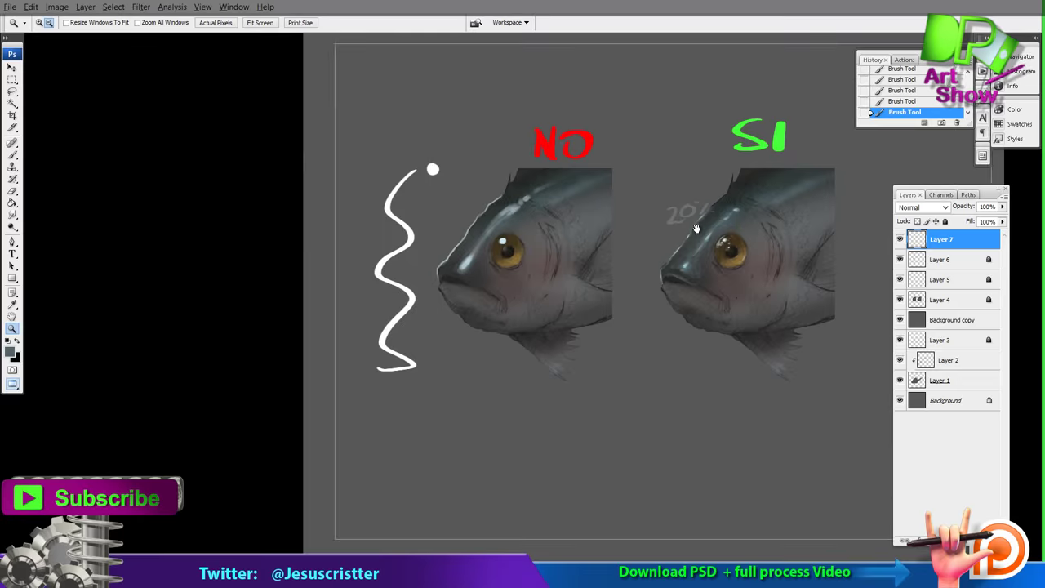
left_click(702, 232)
left_click_drag(699, 244, 719, 260)
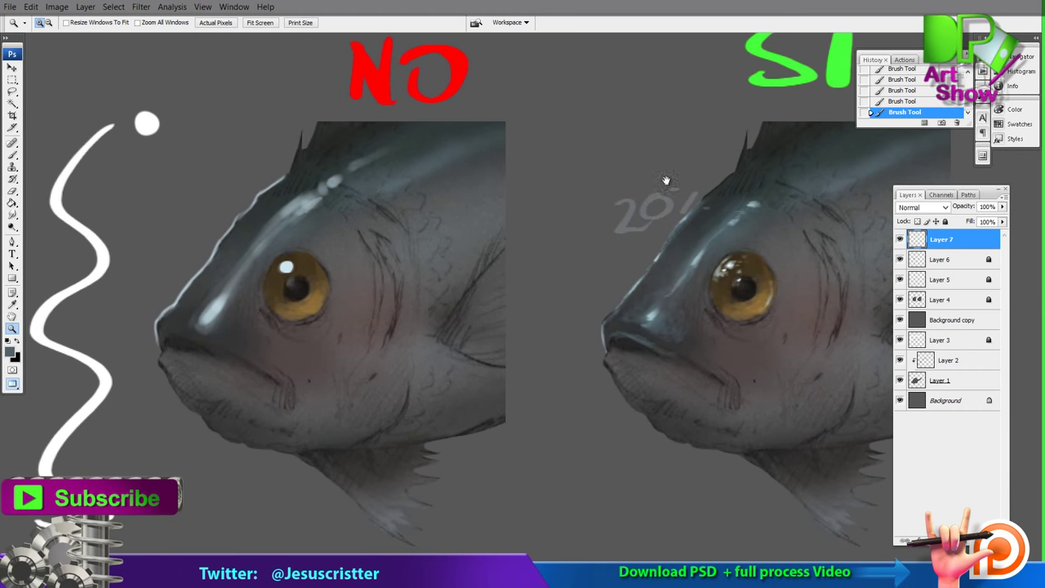
left_click_drag(666, 180, 601, 198)
key("b")
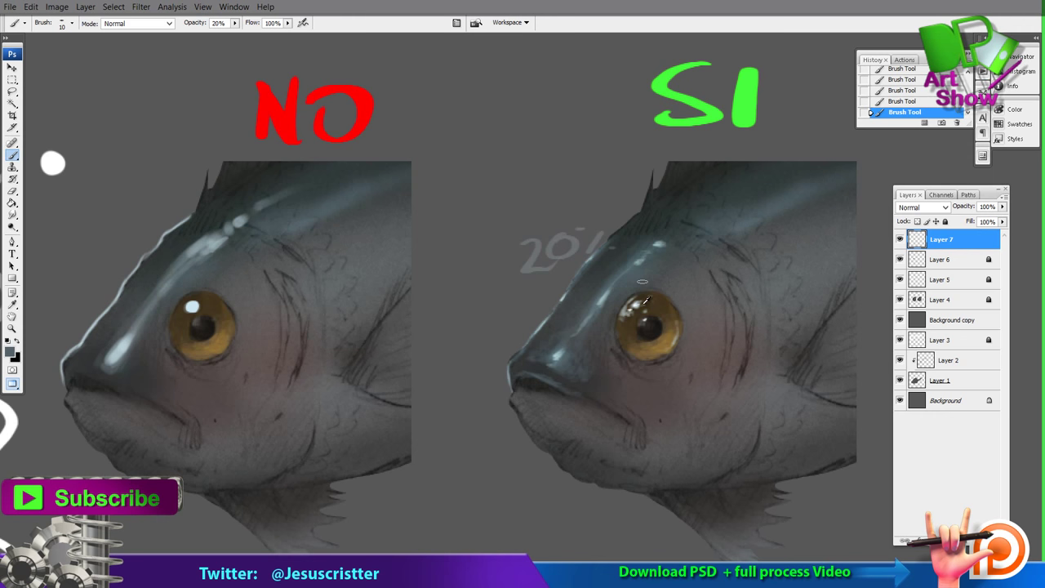
left_click(636, 307, "alt")
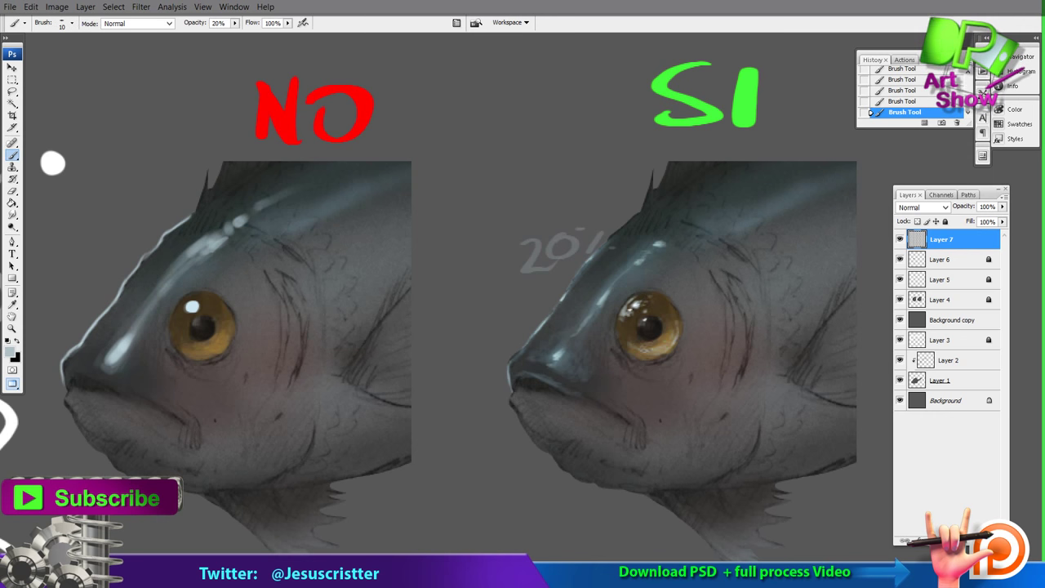
left_click_drag(634, 341, 654, 346)
Step: Soften the upper highlights on the SI fish's eye with a 30 px eraser at 20% opacity
left_click_drag(635, 208, 589, 164)
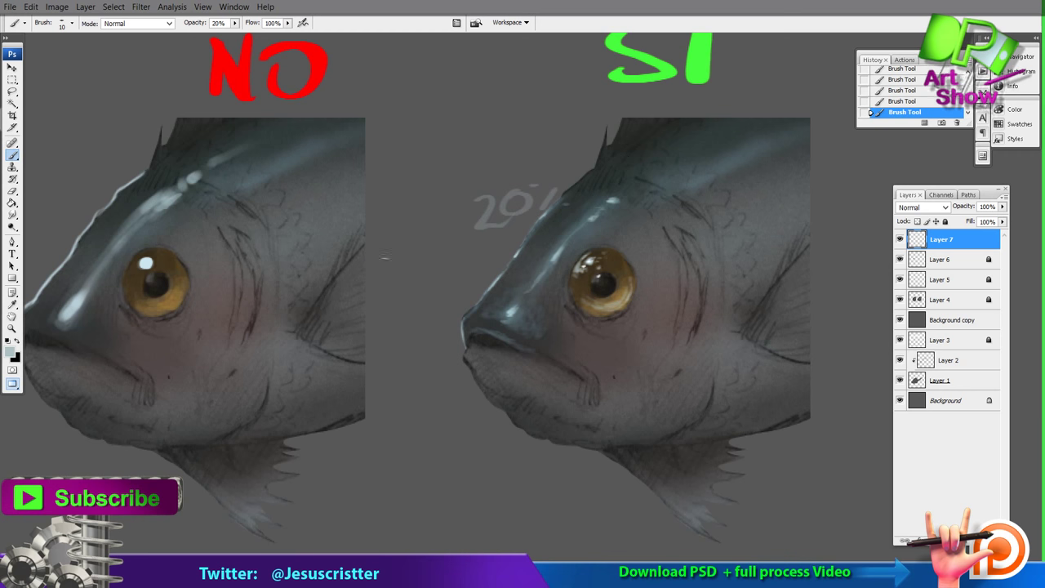
left_click_drag(857, 178, 709, 174)
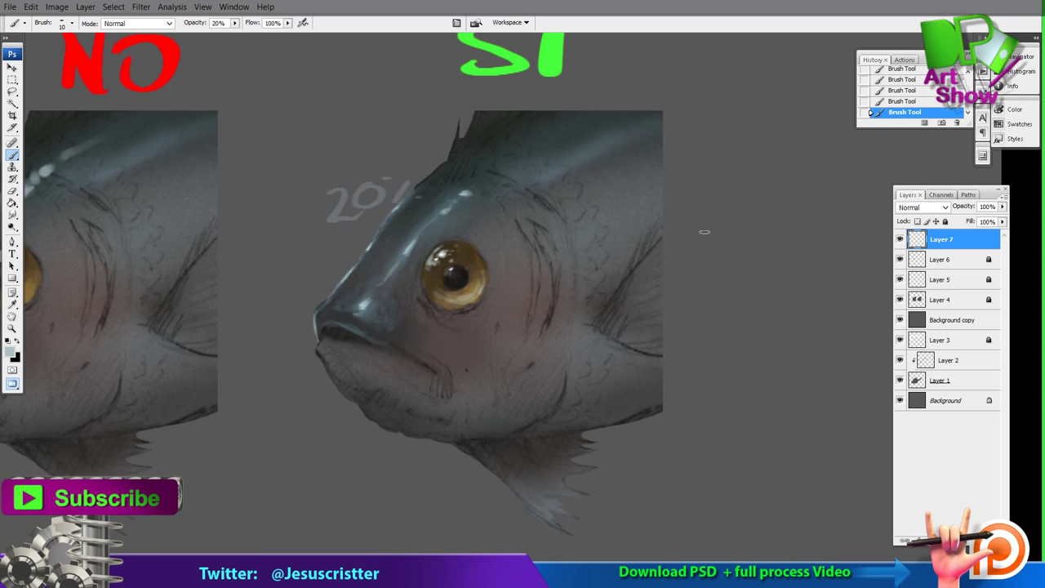
left_click_drag(481, 214, 570, 205)
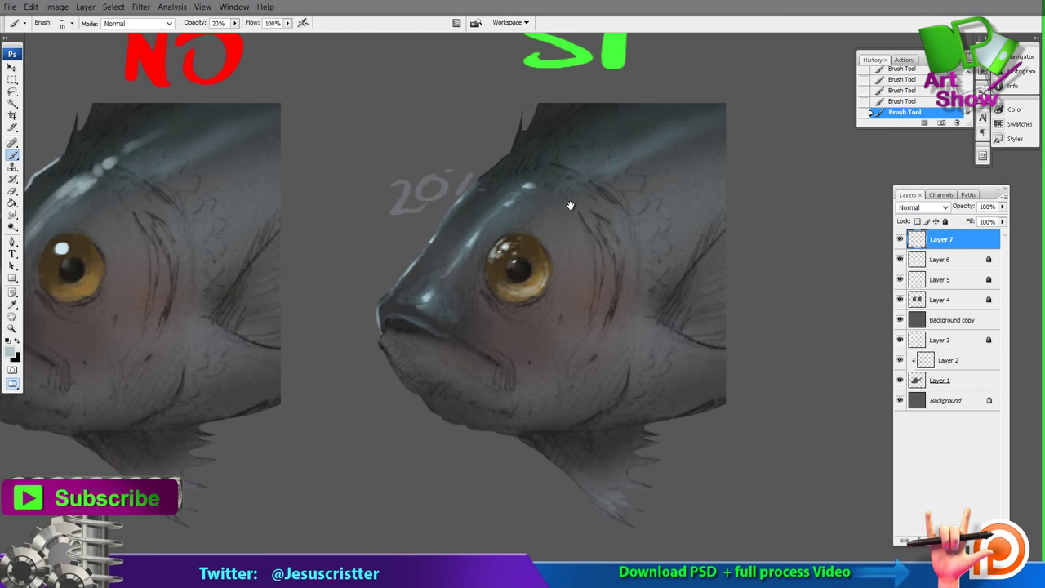
key("e")
left_click_drag(488, 255, 504, 253)
left_click_drag(499, 255, 523, 250)
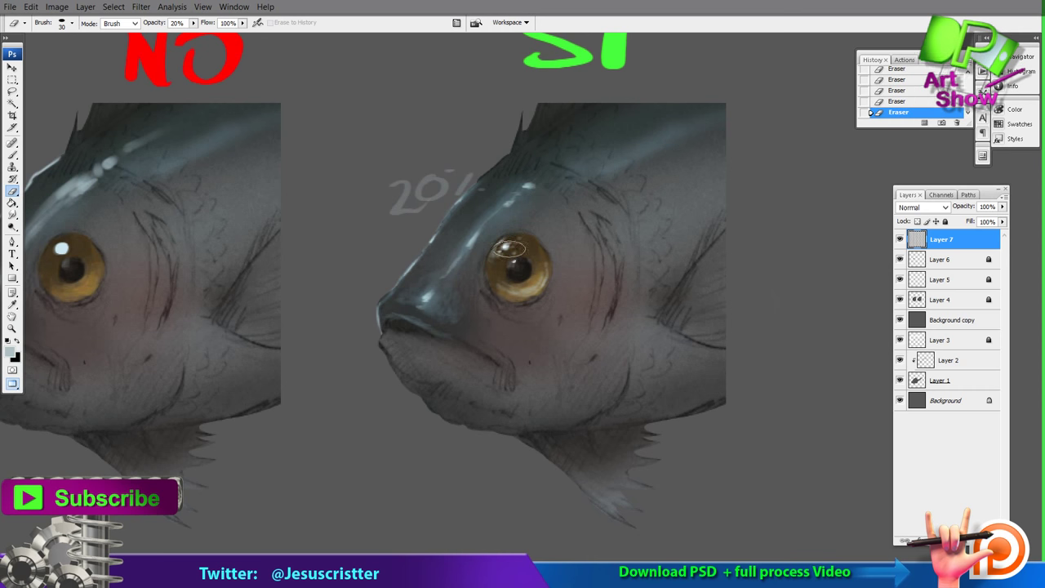
left_click_drag(643, 168, 651, 158)
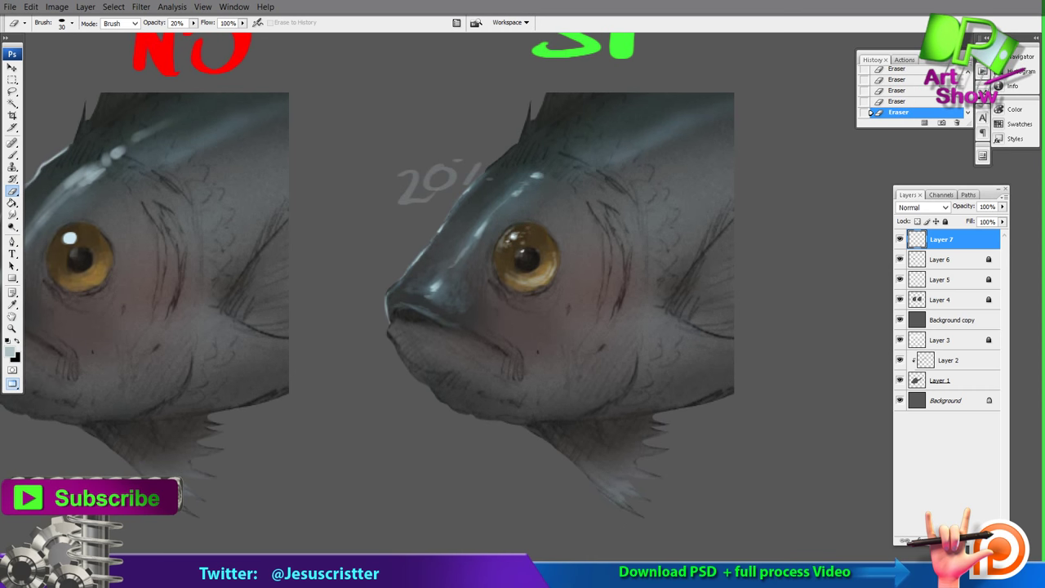
Step: Add a new layer and dab a small light highlight behind the SI fish's eye with a 10 px brush at 100% opacity
key("i")
left_click_drag(606, 192, 560, 194)
key("b")
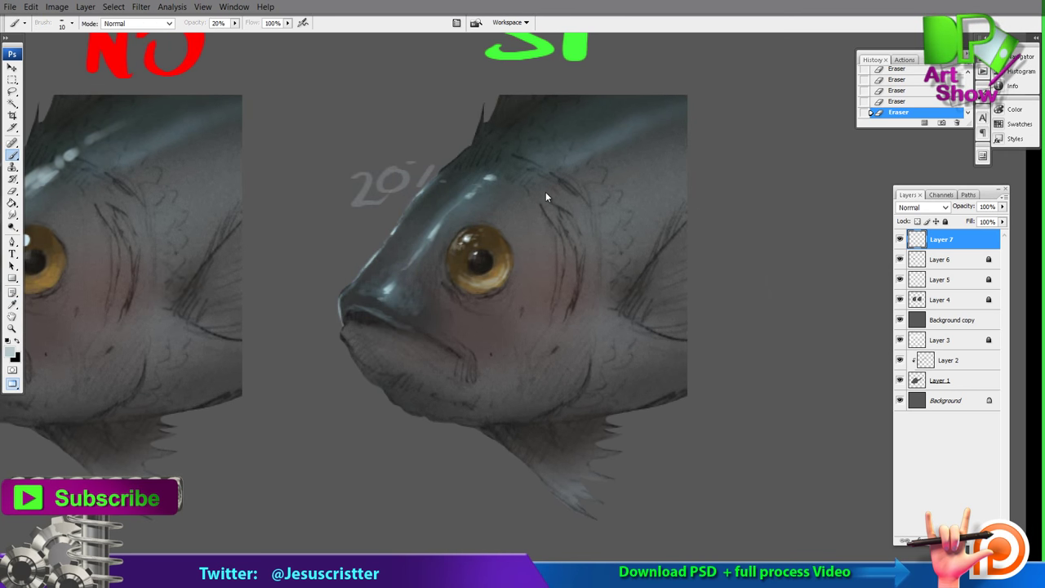
key("ctrl+shift+alt+n")
key("z")
left_click(497, 232)
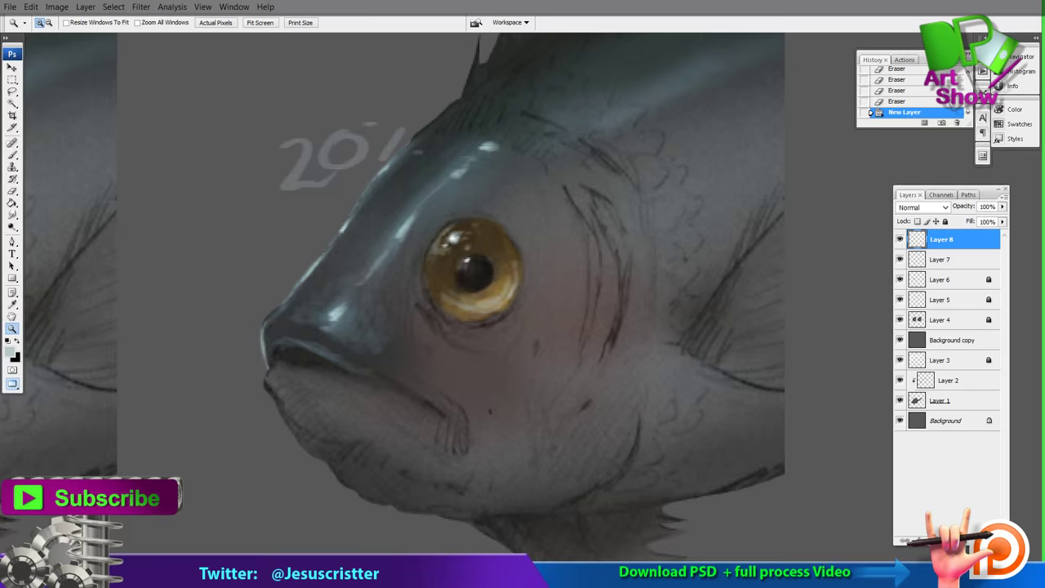
key("b")
left_click_drag(562, 214, 560, 218)
left_click_drag(563, 214, 559, 219)
key("0")
left_click(563, 215)
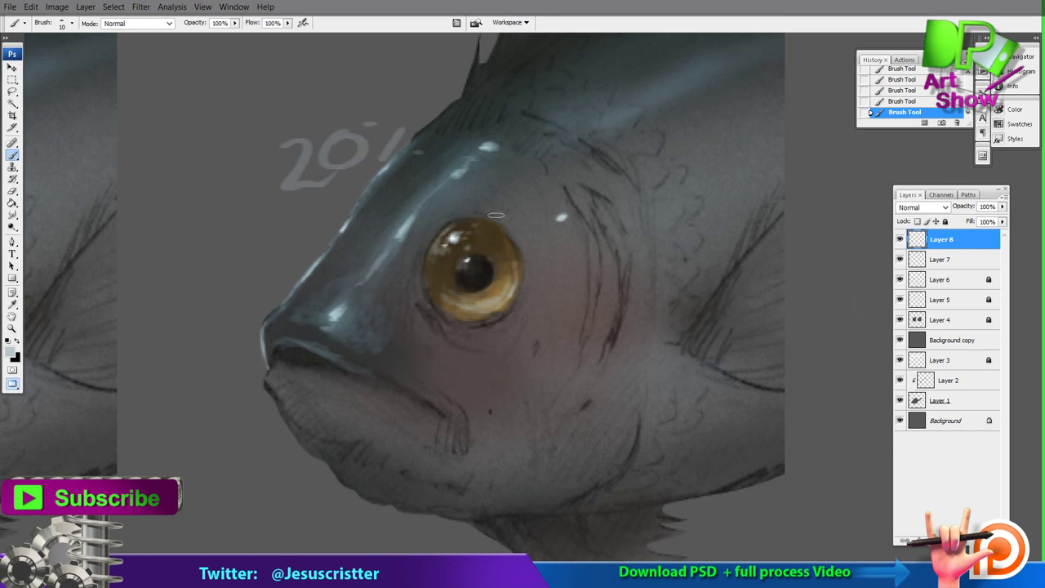
Step: Sample the eye's iris and pupil colors and paint a narrow side view of the iris and black pupil behind the SI fish's eye
left_click(467, 221, "alt")
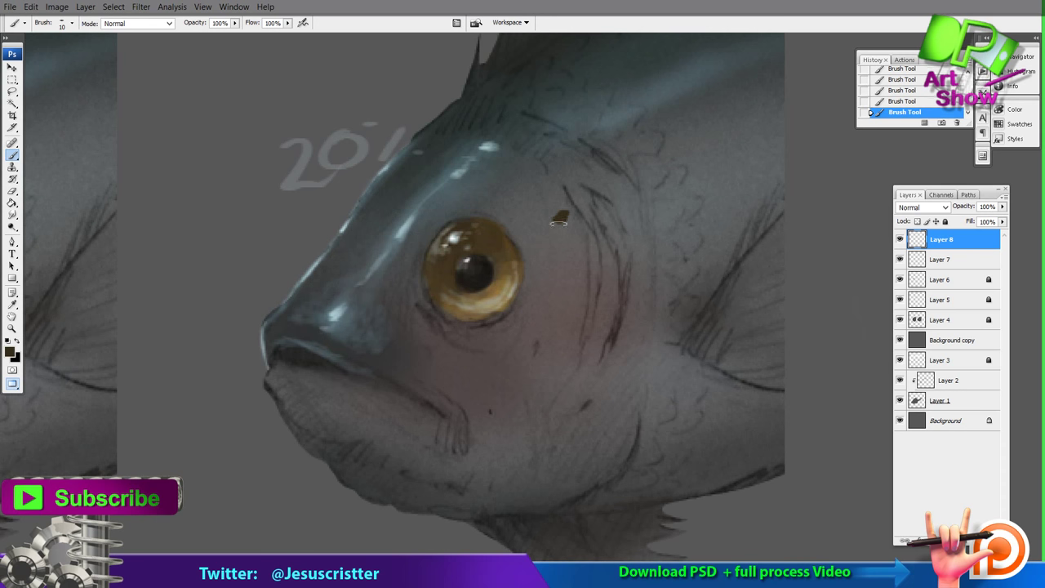
left_click_drag(563, 215, 555, 297)
mouse_move(561, 278)
left_mouse_down()
mouse_move(556, 299)
mouse_move(552, 287)
left_mouse_up()
left_click(508, 276, "alt")
left_click(489, 266, "alt")
mouse_move(565, 247)
left_mouse_down()
mouse_move(557, 271)
mouse_move(559, 247)
left_mouse_up()
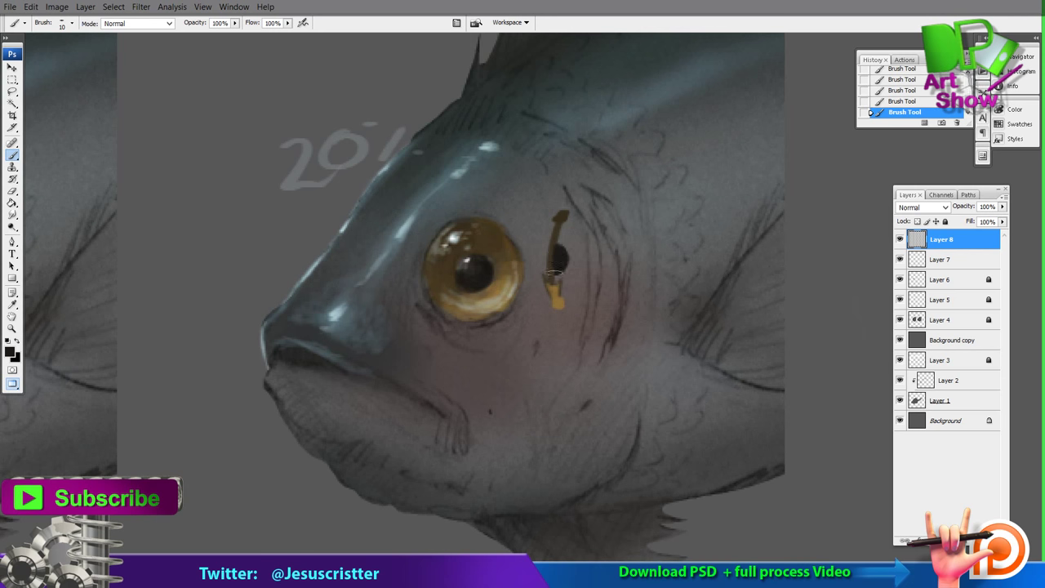
Step: Paint the cornea of the side-view eye as a light curved outline with a brighter spot near its upper end
left_click(493, 197, "alt")
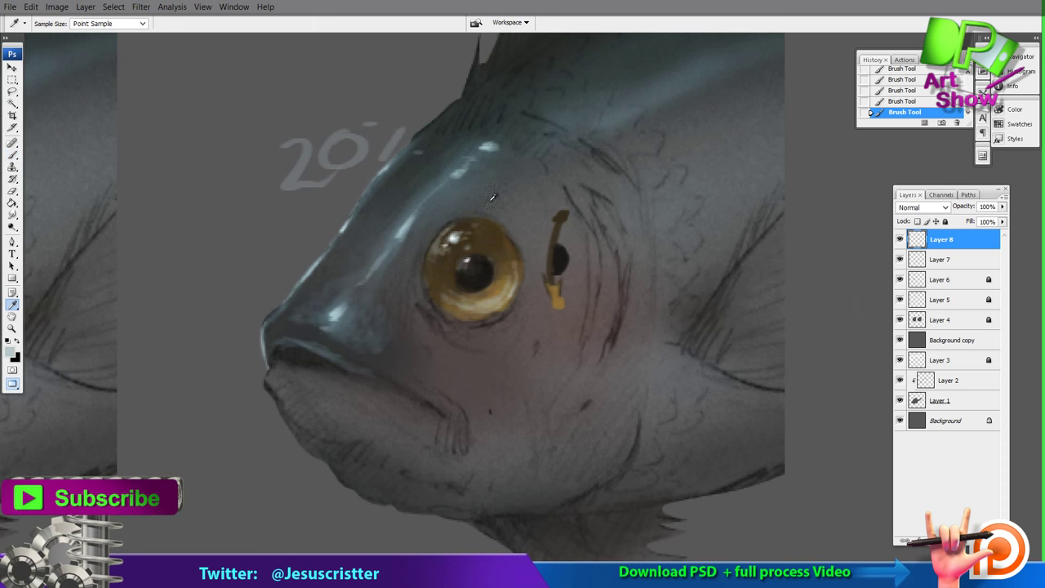
mouse_move(579, 231)
left_mouse_down()
mouse_move(586, 271)
mouse_move(584, 254)
mouse_move(567, 306)
left_mouse_up()
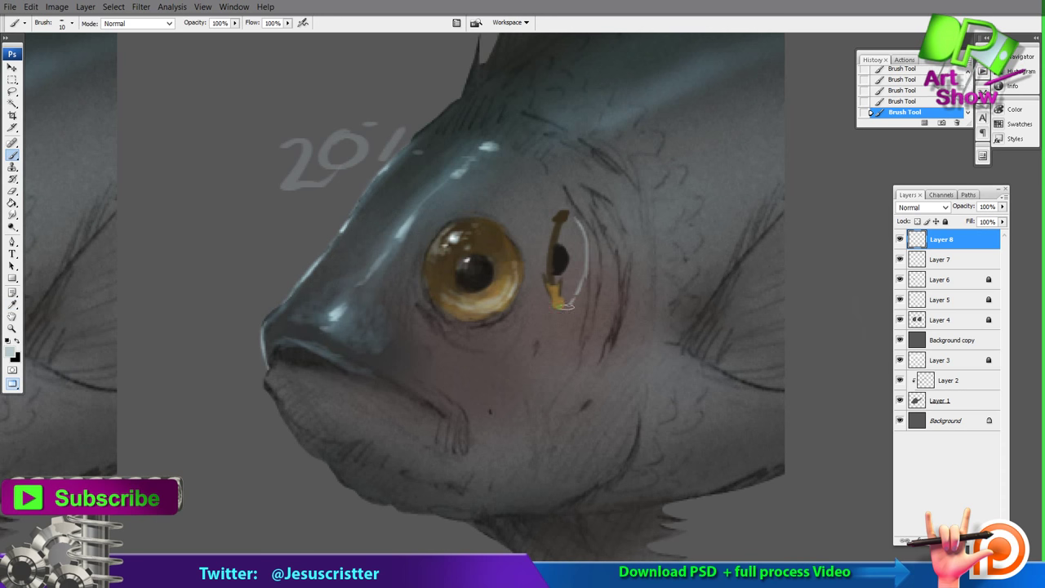
mouse_move(580, 222)
left_mouse_down()
mouse_move(580, 284)
mouse_move(584, 232)
left_mouse_up()
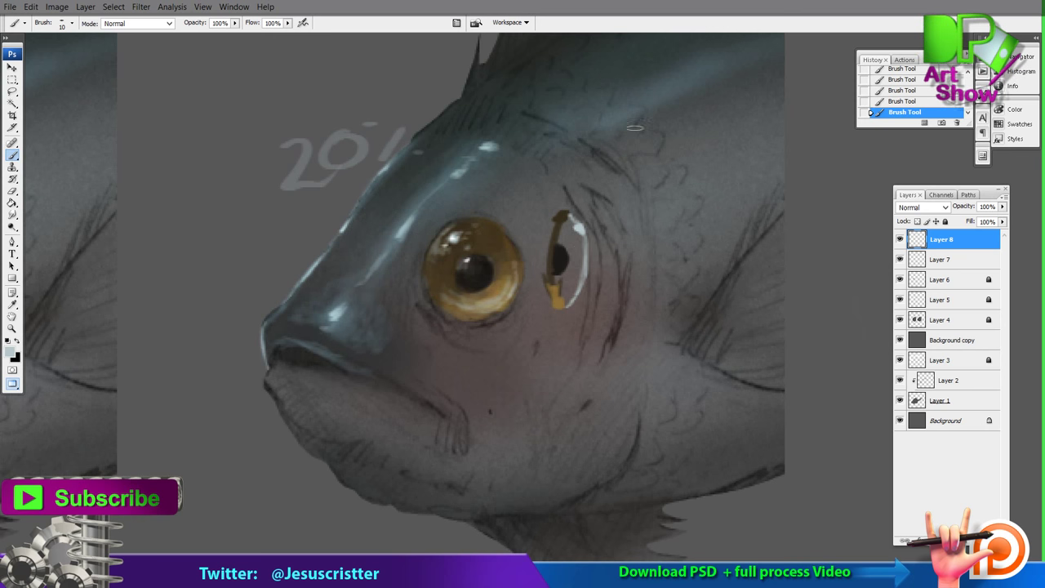
Step: Draw a light arrow pointing at the side-view eye's cornea and dab white reflections on the cornea, pupil and lower iris
left_click_drag(622, 175, 624, 175)
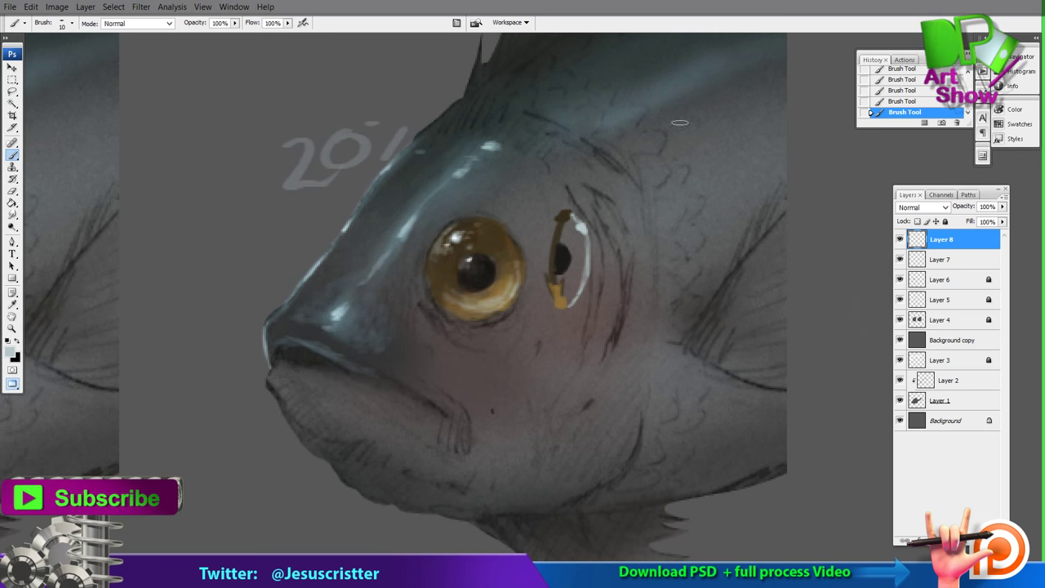
left_click_drag(725, 72, 606, 214)
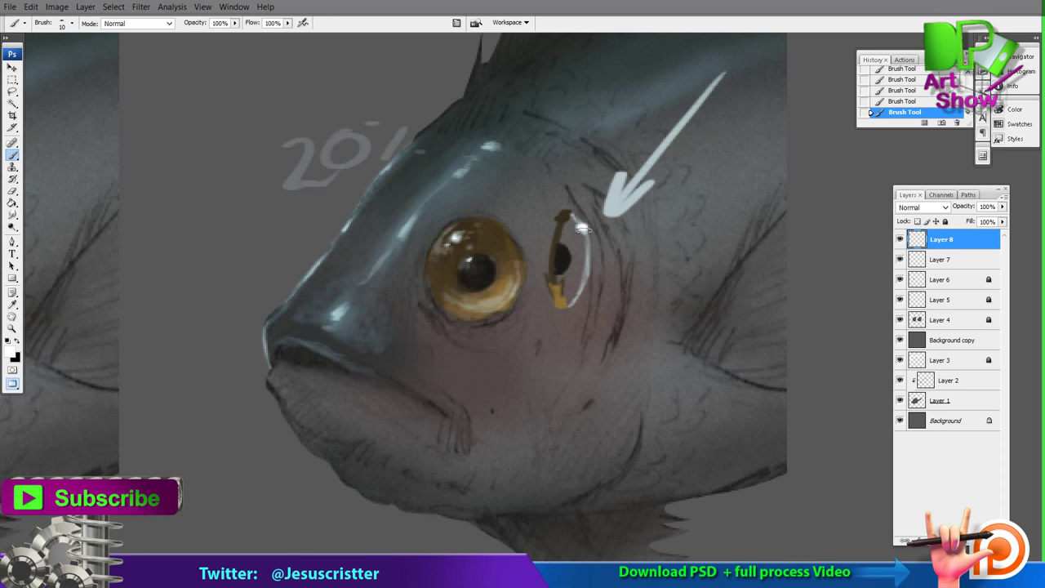
left_click(557, 300)
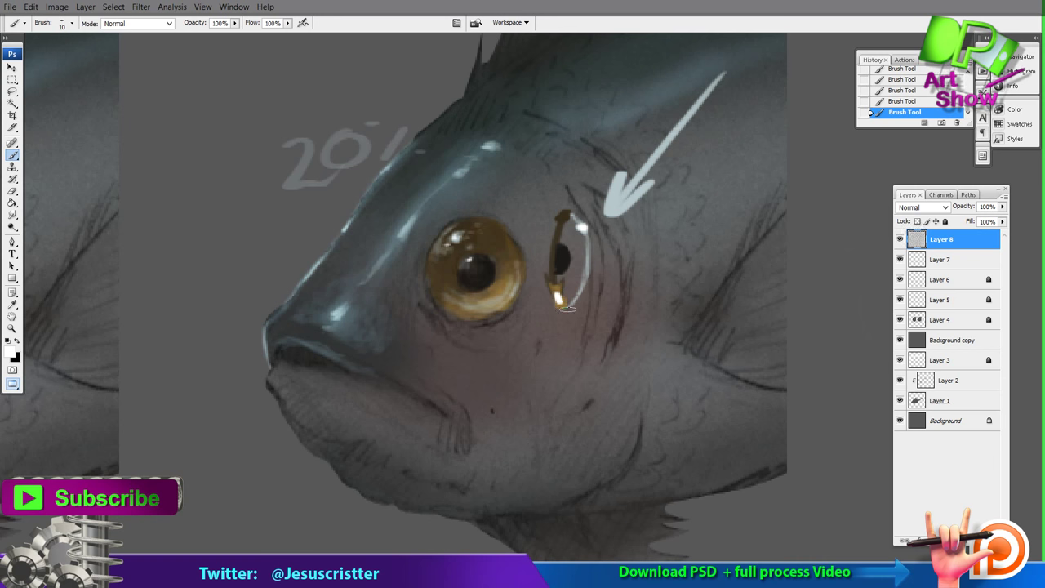
left_click_drag(612, 168, 557, 297)
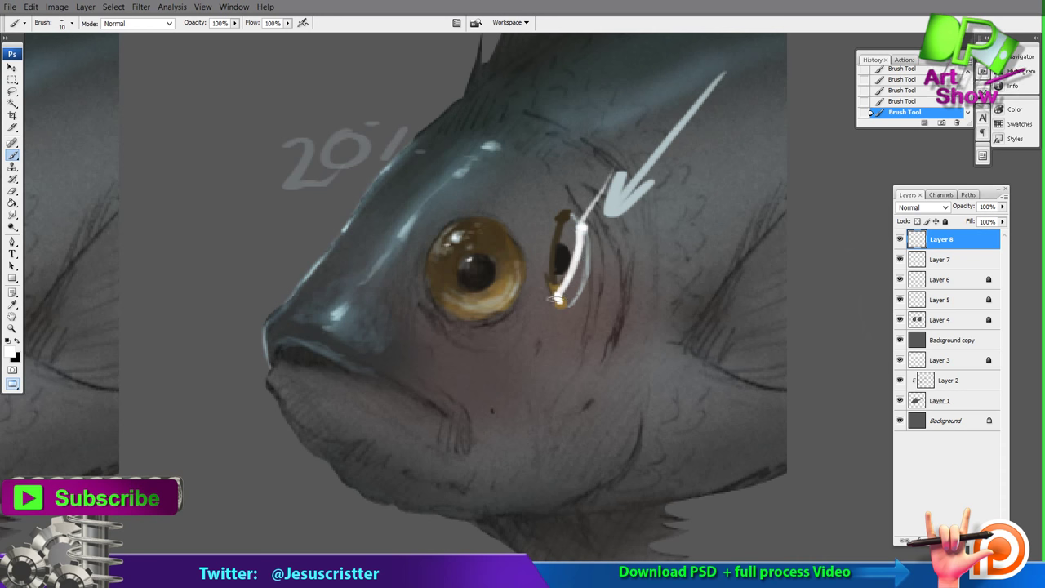
key("ctrl+z")
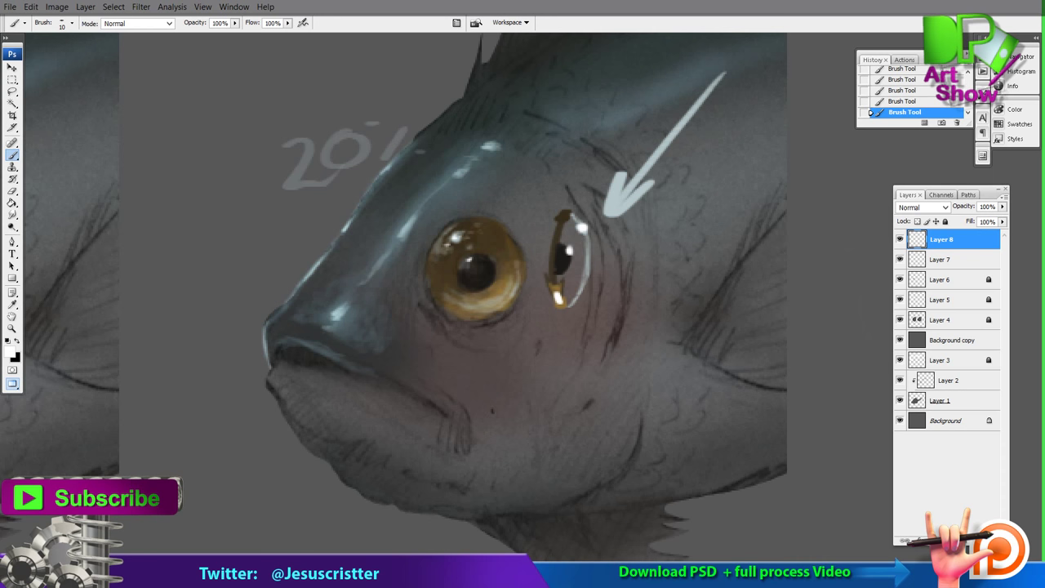
left_click(498, 303)
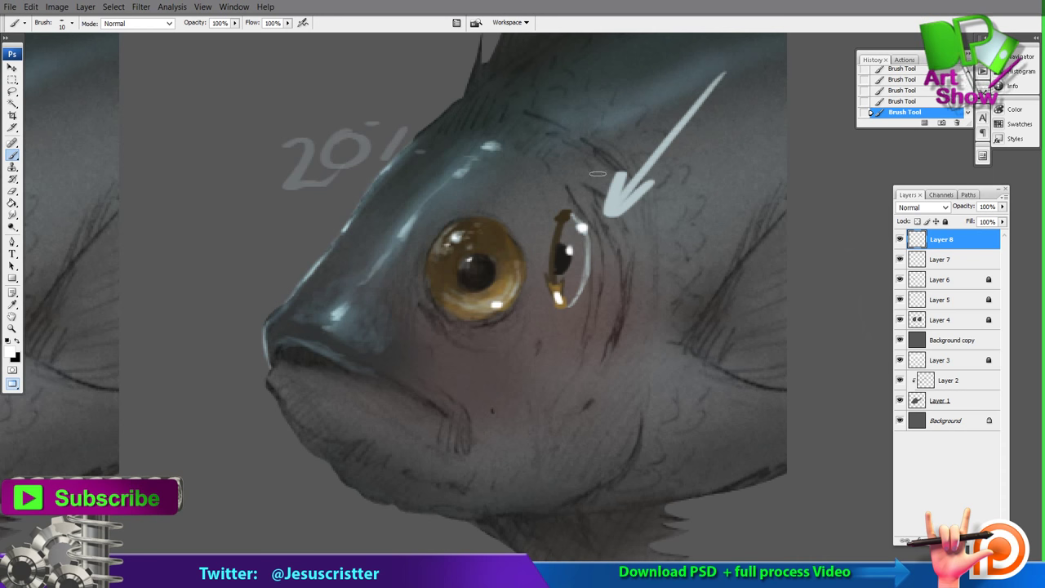
left_click_drag(494, 306, 506, 296)
key("ctrl+z")
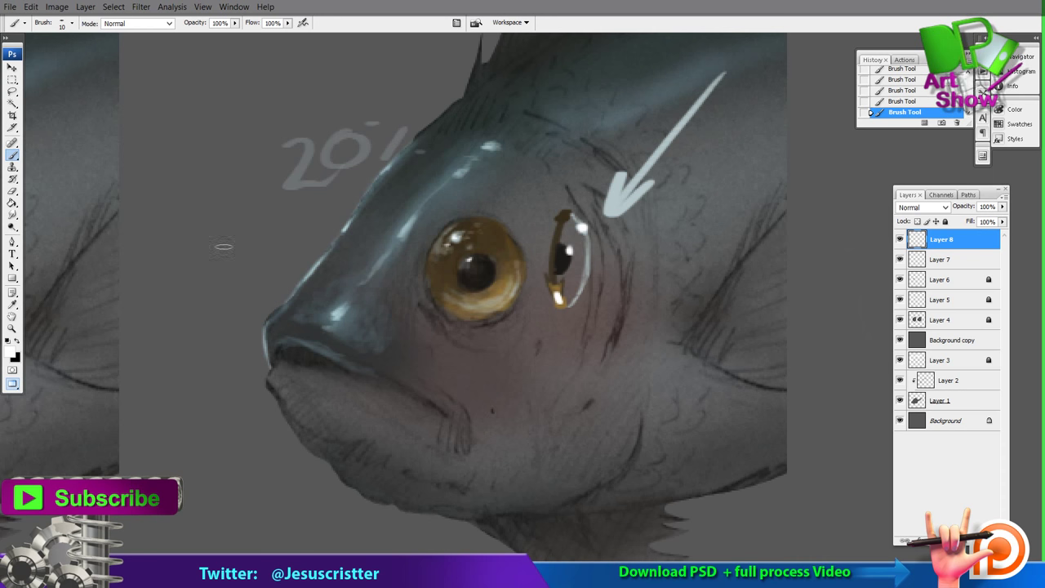
Step: Choose a mustard yellow foreground color and glaze the lower iris of the SI fish's eye at 10% opacity
left_click(13, 357)
left_click(624, 254)
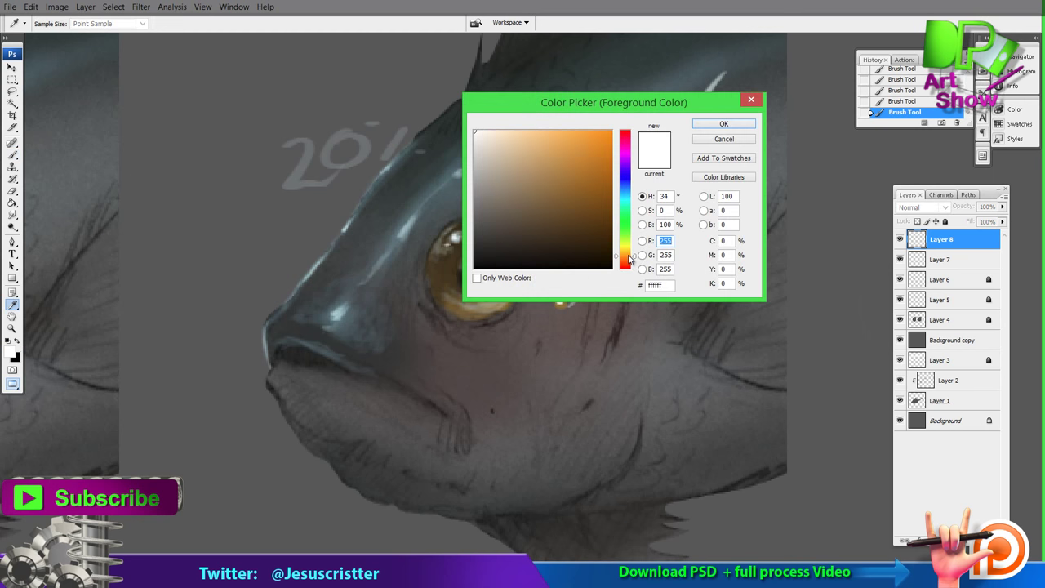
left_click(554, 146)
left_click_drag(625, 260, 625, 248)
left_click(576, 163)
left_click(723, 123)
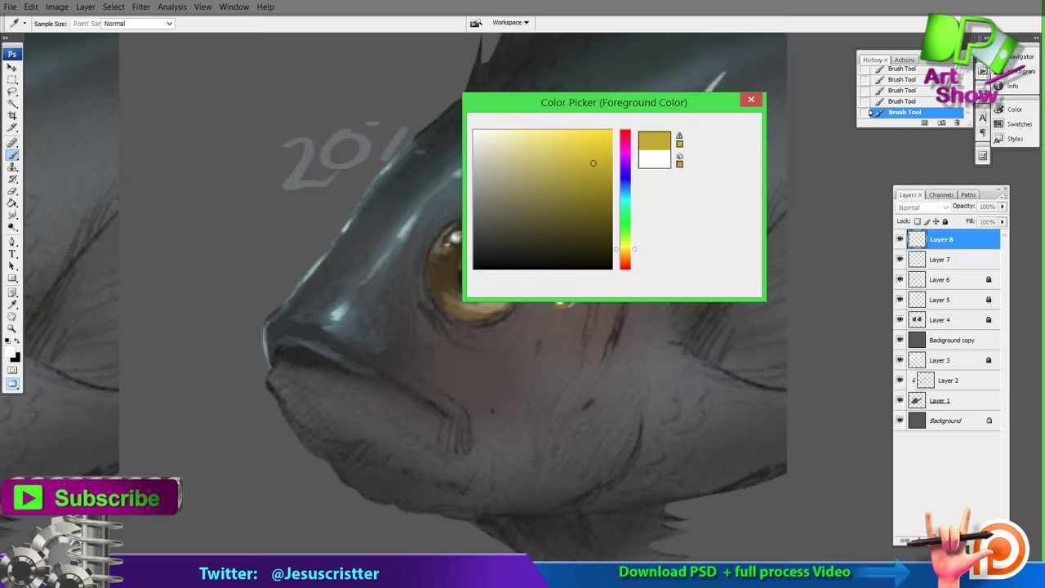
key("1")
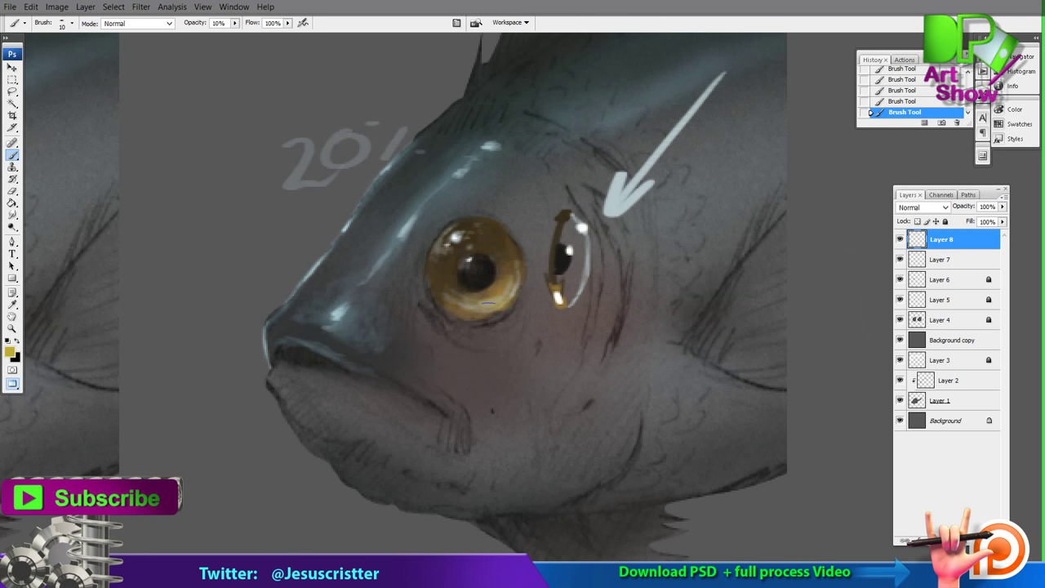
mouse_move(514, 283)
left_mouse_down()
mouse_move(475, 303)
mouse_move(500, 283)
left_mouse_up()
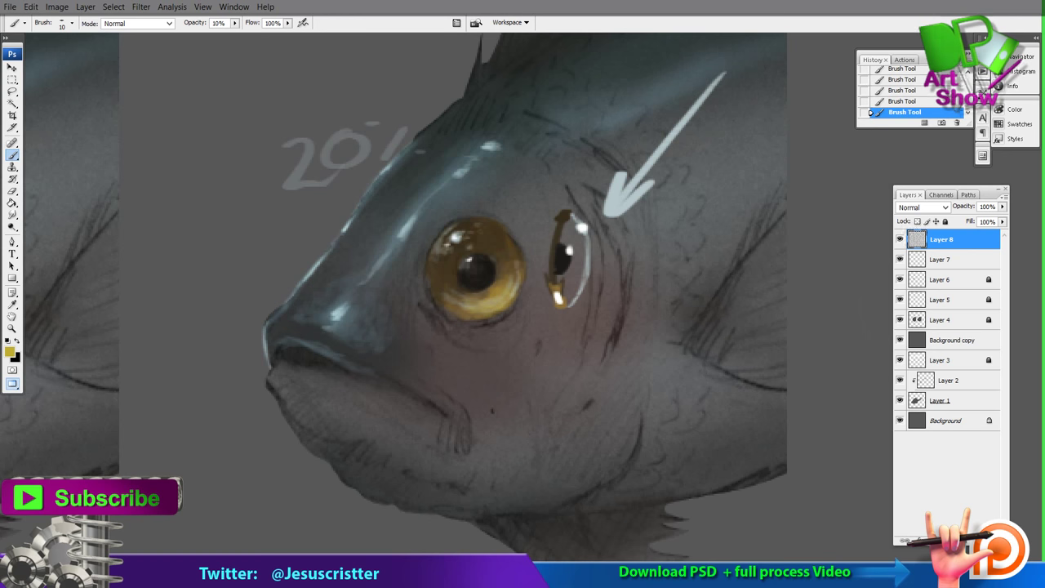
Step: Select the side-view eye sketch with its arrow, move it onto the grey background beside the SI fish, and deselect
key("z")
left_click(585, 188, "alt")
left_click(583, 189, "alt")
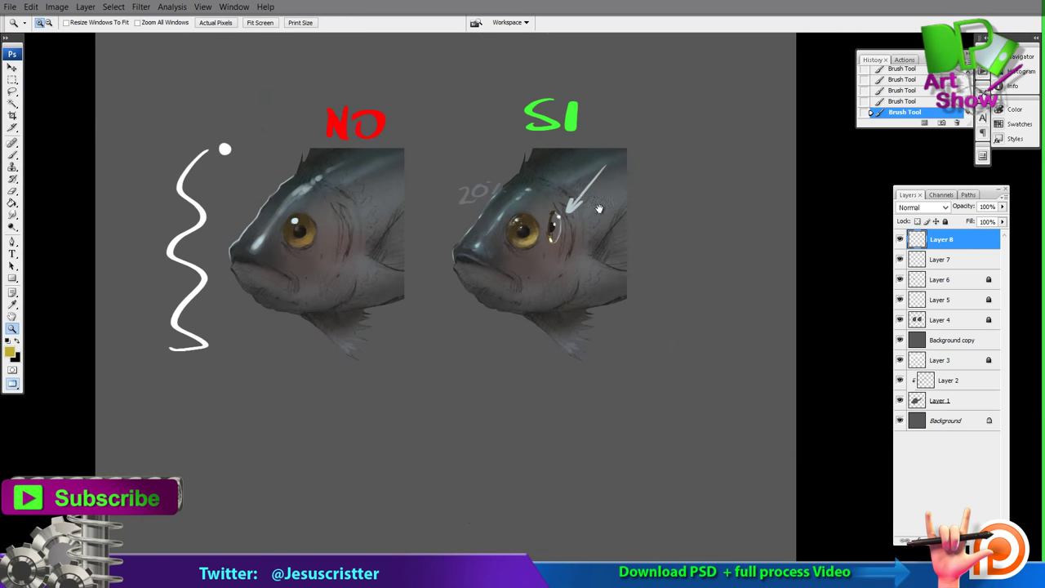
key("e")
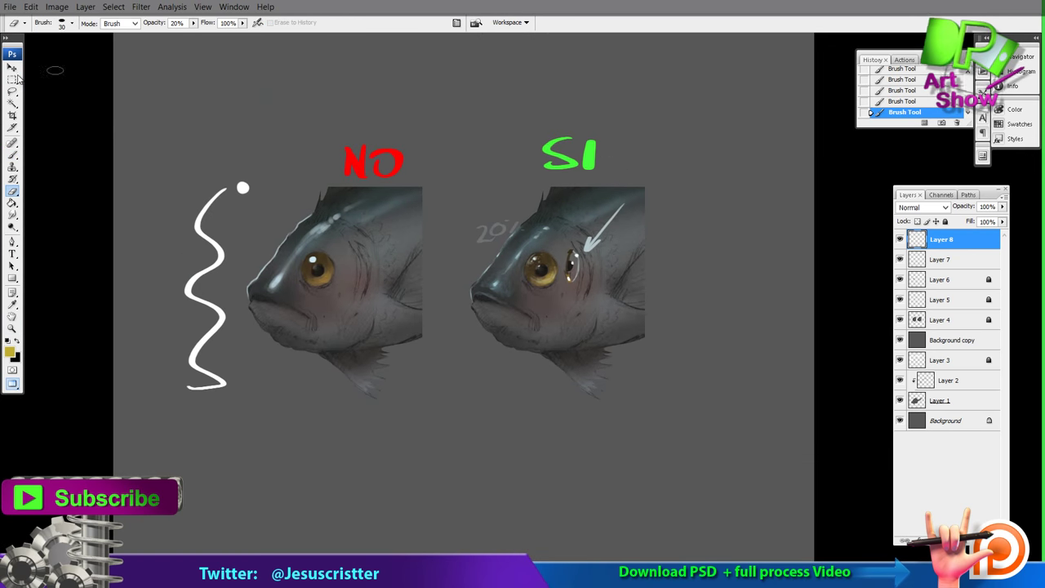
key("m")
left_click_drag(567, 188, 563, 187)
left_click_drag(597, 231, 631, 183)
left_click(11, 68)
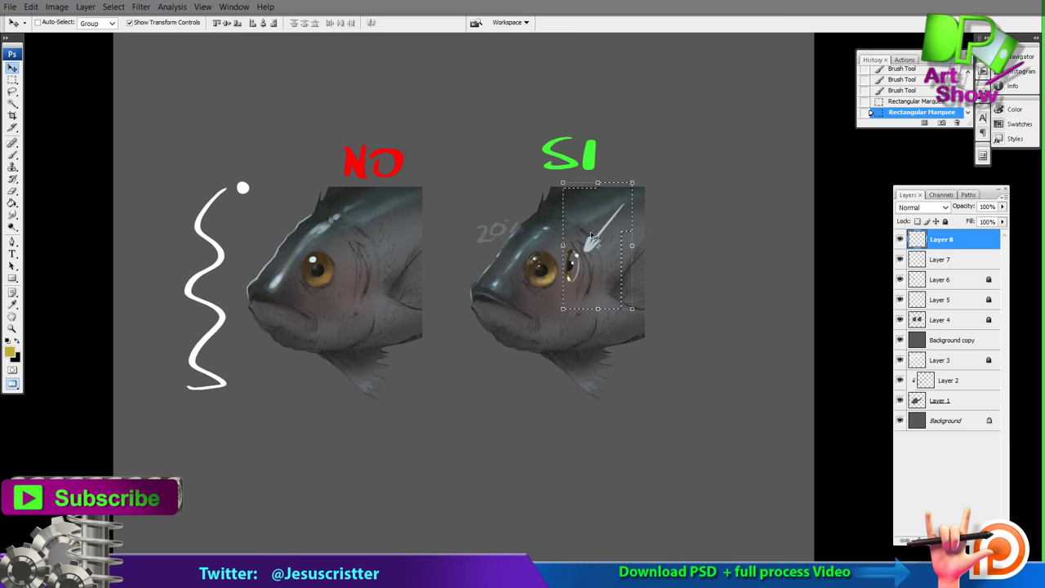
left_click_drag(571, 261, 661, 263)
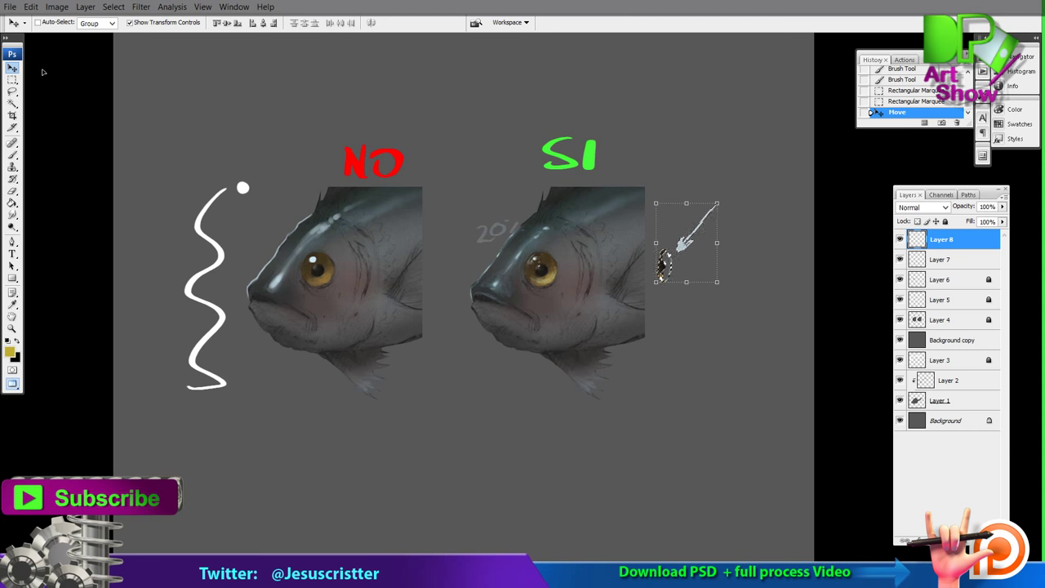
key("m")
key("ctrl+d")
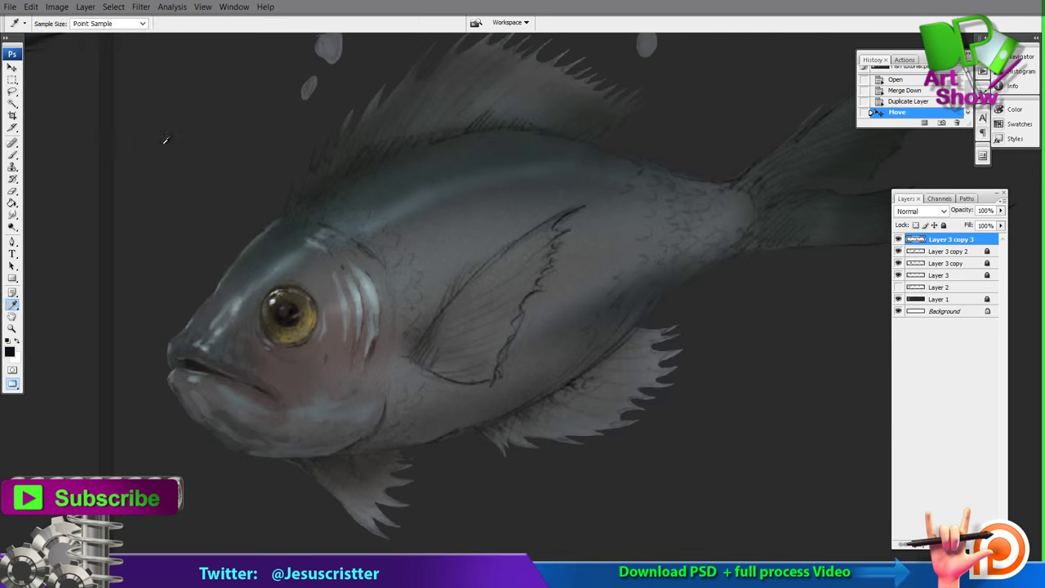
Step: Choose a soft brush, reduce its size, and paint dark shading on a new layer behind the full fish's pectoral fin
left_click(72, 23)
double_click(69, 306)
key("bracketleft")
key("bracketleft")
key("bracketleft")
key("bracketleft")
key("bracketleft")
key("bracketleft")
key("bracketleft")
key("bracketleft")
key("bracketleft")
key("bracketleft")
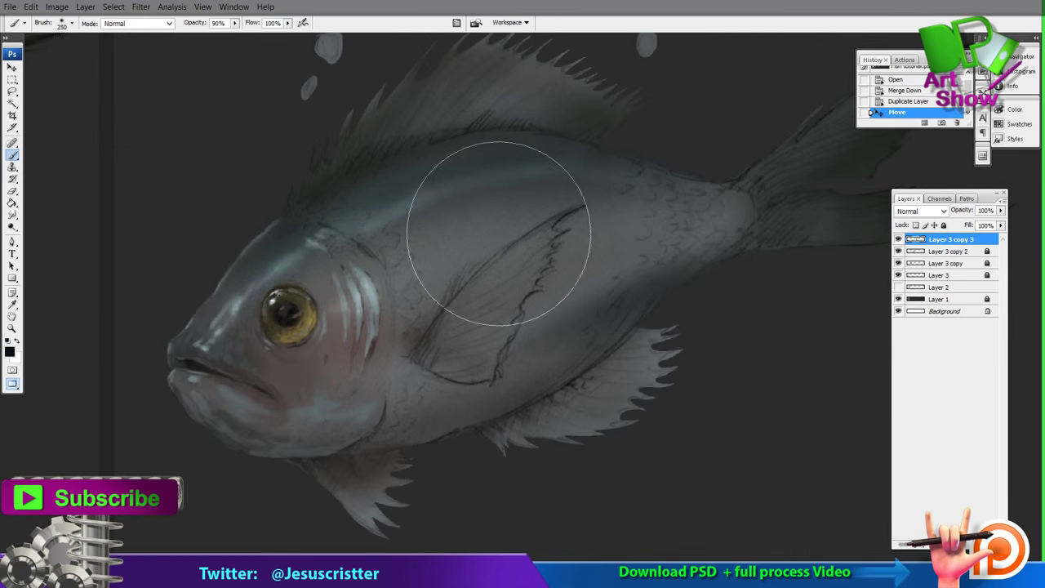
key("ctrl+shift+alt+n")
left_click_drag(543, 265, 503, 349)
left_click_drag(502, 350, 522, 310)
mouse_move(550, 242)
left_mouse_down()
mouse_move(518, 325)
mouse_move(476, 361)
mouse_move(529, 316)
mouse_move(488, 366)
mouse_move(549, 236)
mouse_move(493, 340)
mouse_move(529, 242)
left_mouse_up()
Step: Choose another eraser brush preset and clean the shading along the pectoral fin's rear edge
key("e")
left_click(73, 23)
double_click(90, 222)
key("h")
key("7")
key("8")
left_click_drag(496, 272, 518, 284)
Step: Brush shading along the fish's belly and the underside of its rear body
key("b")
left_click_drag(302, 436, 380, 426)
mouse_move(384, 425)
left_mouse_down()
mouse_move(477, 404)
mouse_move(371, 431)
left_mouse_up()
key("e")
key("b")
left_click_drag(545, 393, 625, 333)
mouse_move(565, 408)
left_mouse_down()
mouse_move(617, 369)
mouse_move(551, 371)
left_mouse_up()
mouse_move(629, 286)
left_mouse_down()
mouse_move(650, 253)
mouse_move(625, 269)
left_mouse_up()
Step: Sample a light blue-grey from the head and paint a soft highlight band from the tail base along the flank on a new layer
left_click(256, 274, "alt")
key("ctrl+shift+n")
key("Return")
left_click_drag(670, 255, 609, 272)
left_click_drag(662, 256, 591, 276)
left_click_drag(645, 263, 343, 321)
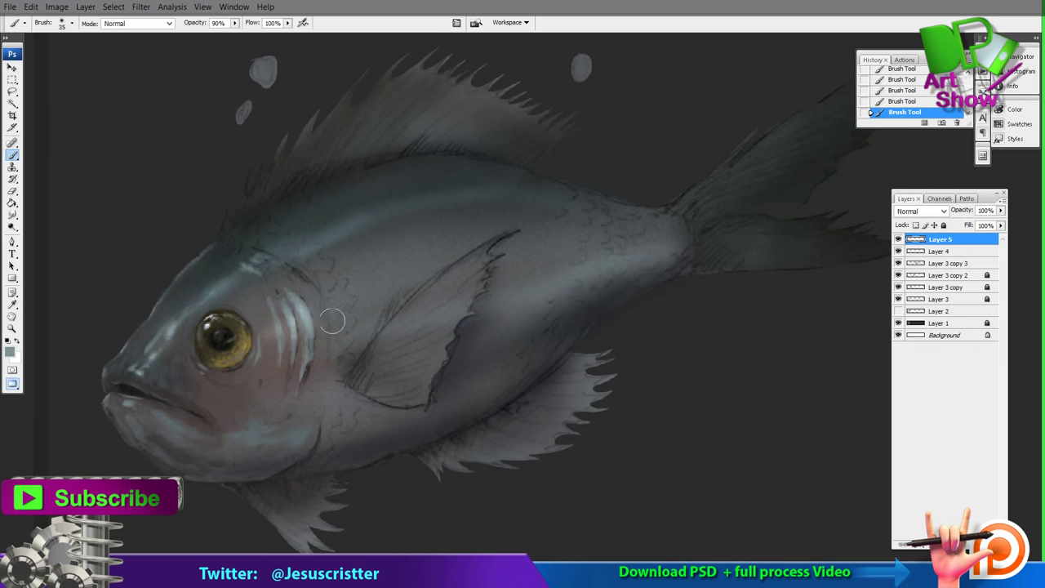
key("bracketright")
key("bracketright")
key("bracketright")
key("bracketright")
mouse_move(452, 308)
left_mouse_down()
mouse_move(539, 275)
mouse_move(362, 303)
left_mouse_up()
Step: Erase highlight strokes over the gill lines with a 15 px eraser, and bring out the pectoral fin's rays at 40% opacity
key("e")
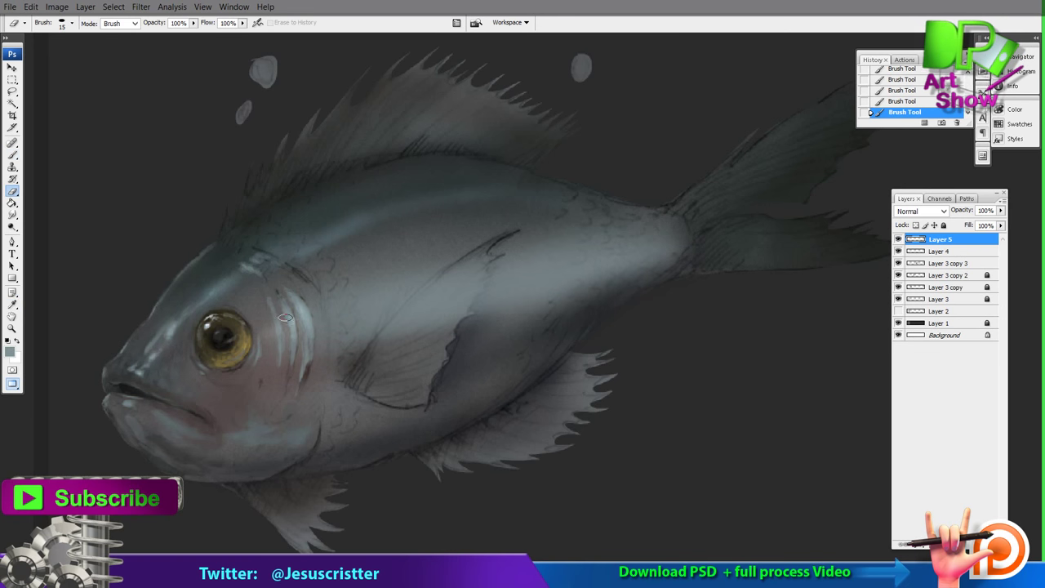
left_click_drag(286, 317, 284, 356)
mouse_move(298, 320)
left_mouse_down()
mouse_move(299, 348)
mouse_move(316, 353)
left_mouse_up()
key("4")
mouse_move(392, 315)
left_mouse_down()
mouse_move(378, 339)
mouse_move(444, 272)
left_mouse_up()
left_click_drag(399, 316, 464, 271)
left_click_drag(385, 333, 471, 279)
mouse_move(410, 325)
left_mouse_down()
mouse_move(477, 296)
mouse_move(454, 317)
mouse_move(517, 223)
left_mouse_up()
Step: Soften the flank highlight along the pectoral fin's rear edge with a 30 px eraser at 20% opacity
scroll(463, 330, "up", 1)
key("bracketright")
key("bracketright")
key("2")
left_click_drag(482, 319, 497, 263)
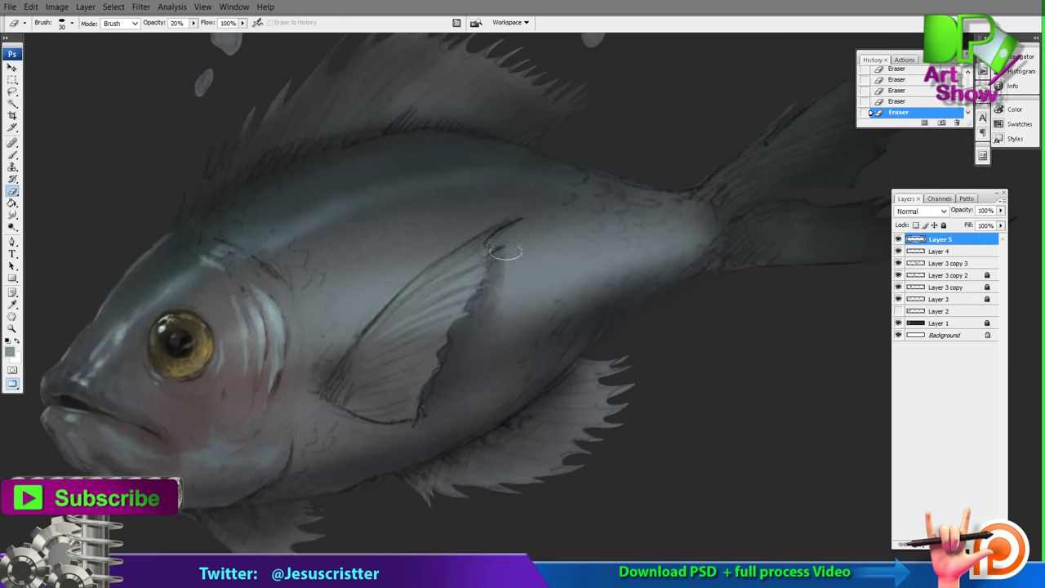
Step: Carve scale marks into the flank highlight between the gills and pectoral fin with a 10 px eraser at 90% opacity
scroll(363, 299, "up", 1)
key("bracketleft")
key("bracketleft")
key("9")
left_click_drag(337, 358, 348, 297)
mouse_move(355, 290)
left_mouse_down()
mouse_move(336, 259)
mouse_move(362, 274)
mouse_move(375, 314)
left_mouse_up()
left_click_drag(377, 321, 357, 347)
left_click_drag(412, 294, 399, 289)
left_click_drag(410, 258, 396, 281)
left_click_drag(395, 240, 395, 255)
left_click_drag(310, 269, 317, 298)
left_click_drag(310, 305, 314, 359)
mouse_move(429, 260)
left_mouse_down()
mouse_move(438, 264)
mouse_move(420, 252)
mouse_move(450, 249)
left_mouse_up()
Step: Erase a crosshatched scale pattern into the highlight near the base of the tail
left_click_drag(611, 278, 602, 303)
left_click(606, 265)
mouse_move(891, 154)
left_mouse_down()
mouse_move(692, 178)
mouse_move(686, 227)
mouse_move(657, 221)
mouse_move(646, 231)
mouse_move(626, 194)
mouse_move(605, 288)
mouse_move(603, 158)
mouse_move(594, 216)
mouse_move(565, 252)
mouse_move(556, 140)
mouse_move(550, 259)
mouse_move(538, 286)
left_mouse_up()
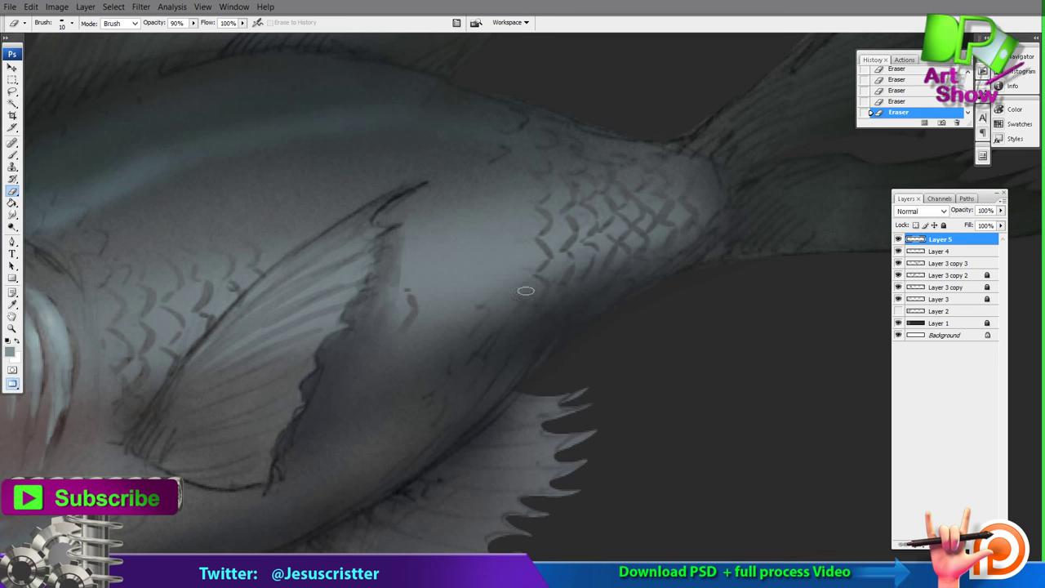
left_click_drag(532, 249, 523, 280)
mouse_move(529, 208)
left_mouse_down()
mouse_move(518, 234)
mouse_move(500, 231)
left_mouse_up()
left_click_drag(508, 237, 512, 263)
left_click_drag(511, 270, 503, 286)
Step: Extend the erased scale pattern forward along the flank from the tail base to the pectoral fin's rear edge
left_click(618, 250, "ctrl+alt")
left_click(618, 251)
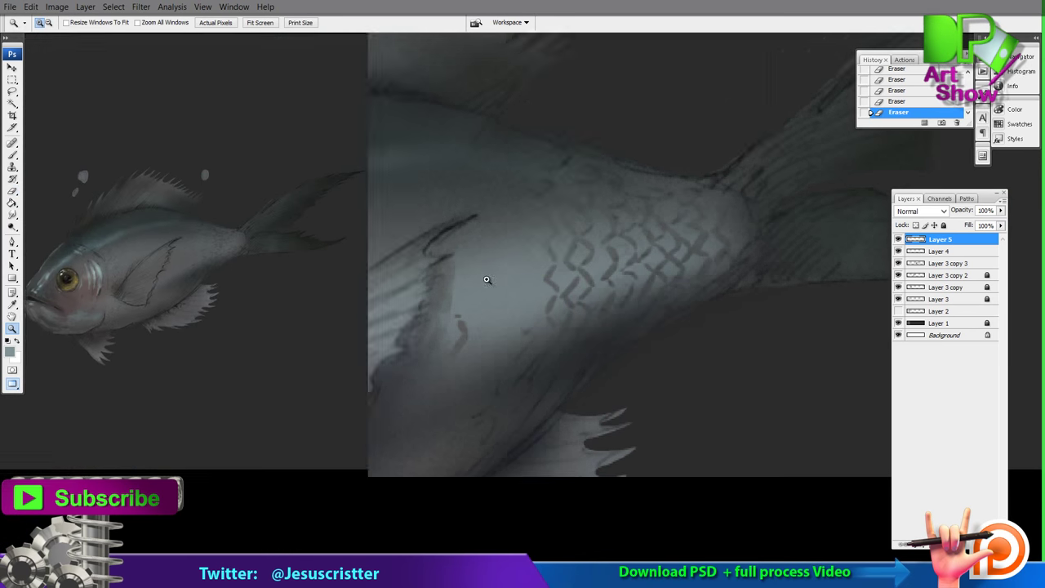
key("e")
left_click_drag(431, 300, 418, 322)
left_click_drag(439, 278, 432, 286)
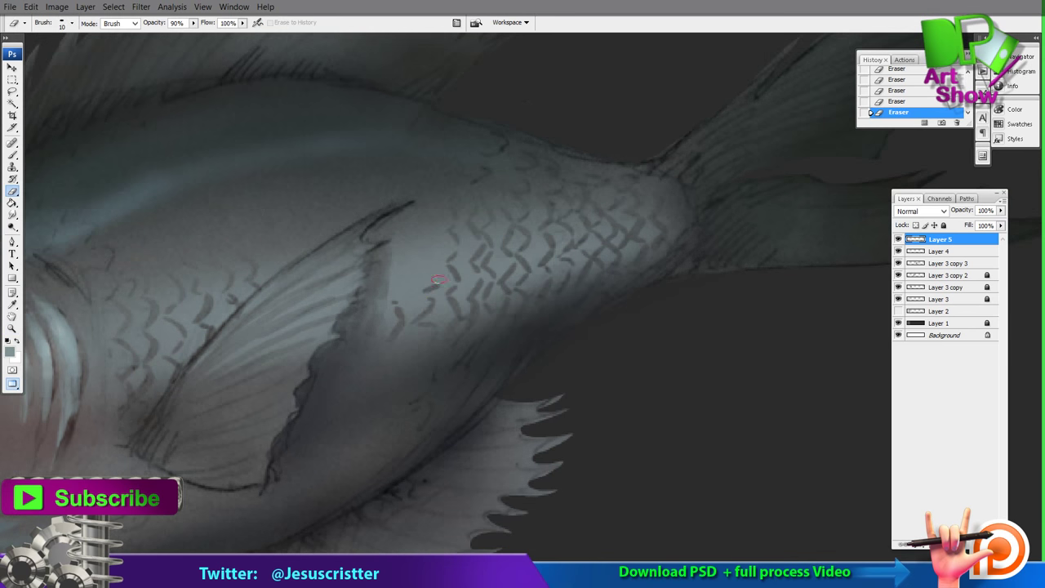
left_click_drag(441, 250, 427, 274)
left_click_drag(449, 229, 418, 266)
left_click_drag(414, 275, 404, 291)
mouse_move(410, 294)
left_mouse_down()
mouse_move(398, 322)
mouse_move(460, 330)
left_mouse_up()
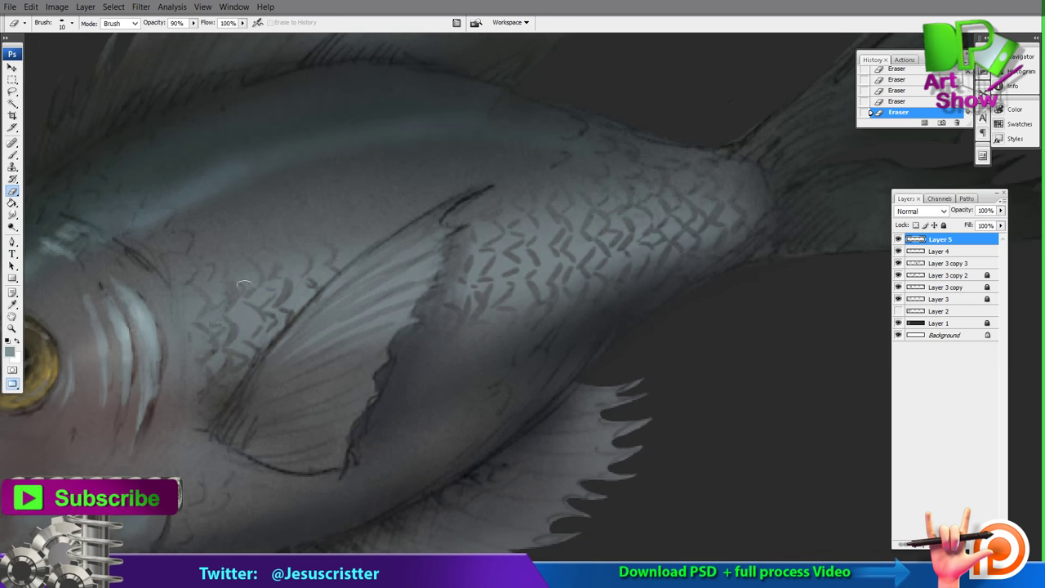
Step: Erase a few more scale marks in the highlight just behind the gills, above the pectoral fin
left_click_drag(220, 284, 291, 278)
left_click(497, 204, "ctrl+alt")
left_click_drag(331, 145, 602, 281)
left_click_drag(357, 227, 494, 217)
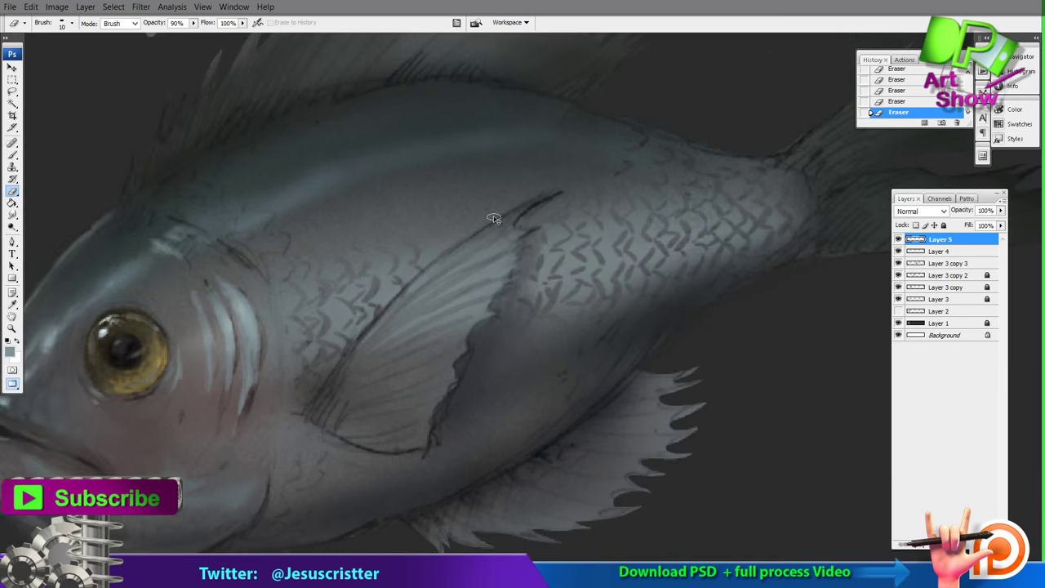
Step: Add a new layer and paint the first scale marks on the back just behind the head in a sampled colour
key("ctrl+shift+n")
key("Return")
key("b")
left_click(259, 178, "alt")
left_click(72, 23)
left_click_drag(246, 209, 271, 210)
key("bracketleft")
key("bracketleft")
key("bracketleft")
mouse_move(275, 215)
left_mouse_down()
mouse_move(259, 229)
mouse_move(297, 199)
left_mouse_up()
left_click_drag(298, 202, 287, 217)
Step: Extend the scale marks up the front of the back toward the dorsal fin's base with a 15 px brush at 60% opacity
key("4")
left_click_drag(312, 176, 337, 174)
key("bracketleft")
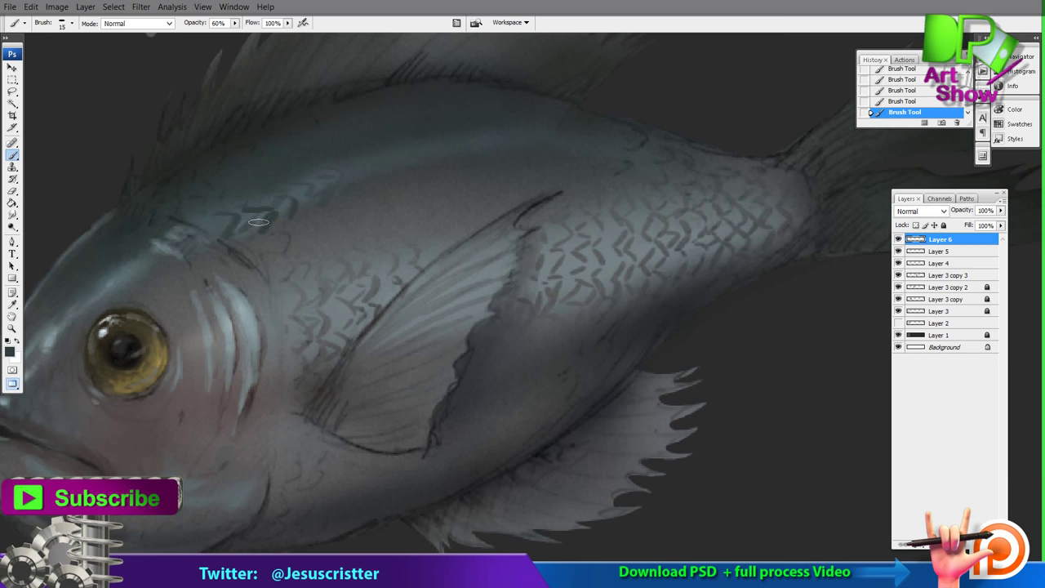
key("6")
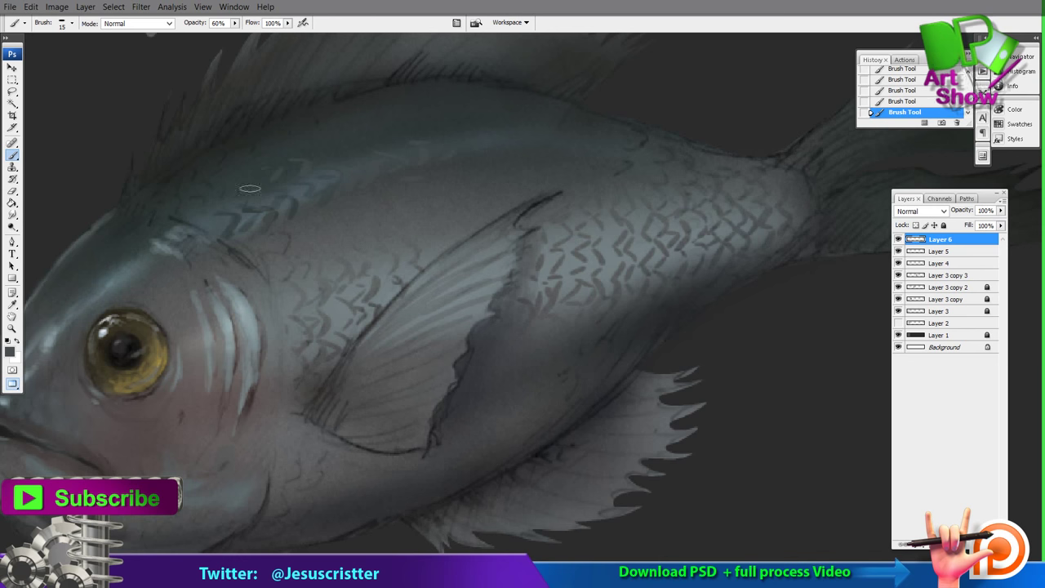
left_click_drag(196, 178, 214, 189)
left_click_drag(274, 141, 284, 149)
left_click_drag(335, 141, 325, 148)
Step: Dab more scales along the back beneath the dorsal fin with a 20 px brush at 40% opacity
left_click(418, 152, "ctrl+alt")
left_click_drag(507, 155, 367, 237)
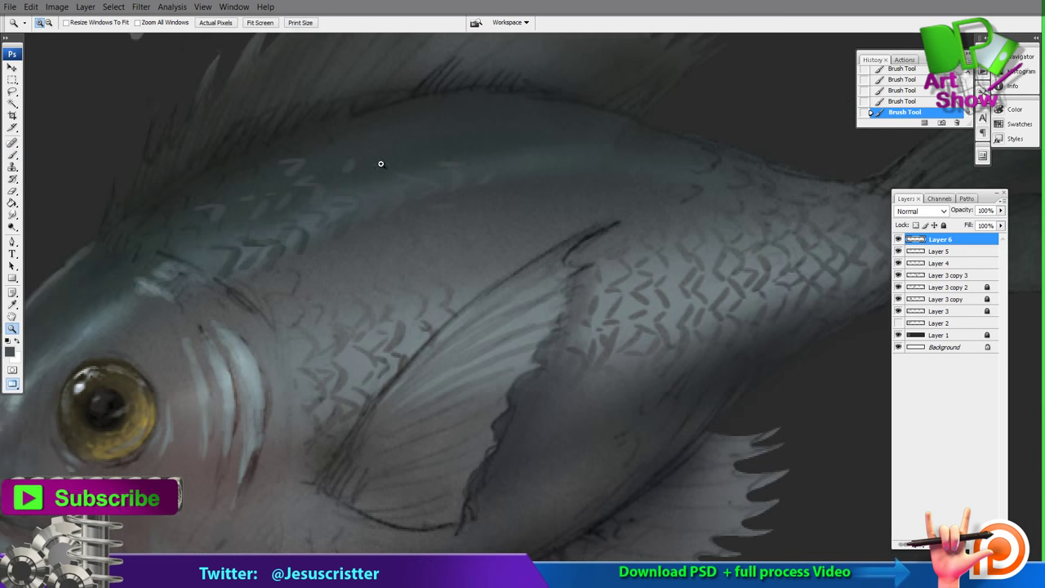
key("b")
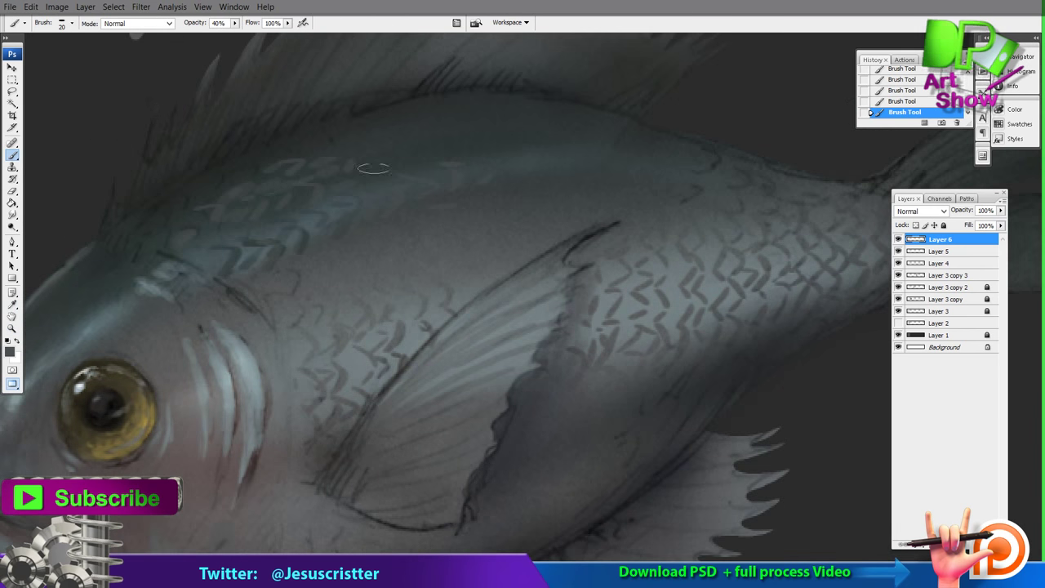
mouse_move(453, 145)
left_mouse_down()
mouse_move(498, 138)
mouse_move(483, 118)
mouse_move(520, 113)
left_mouse_up()
mouse_move(156, 253)
left_mouse_down()
mouse_move(272, 198)
mouse_move(252, 176)
mouse_move(306, 166)
left_mouse_up()
left_click_drag(317, 147, 326, 137)
Step: Continue the painted scales along the rear half of the back toward the tail, using tones sampled from the body
left_click(345, 140, "alt")
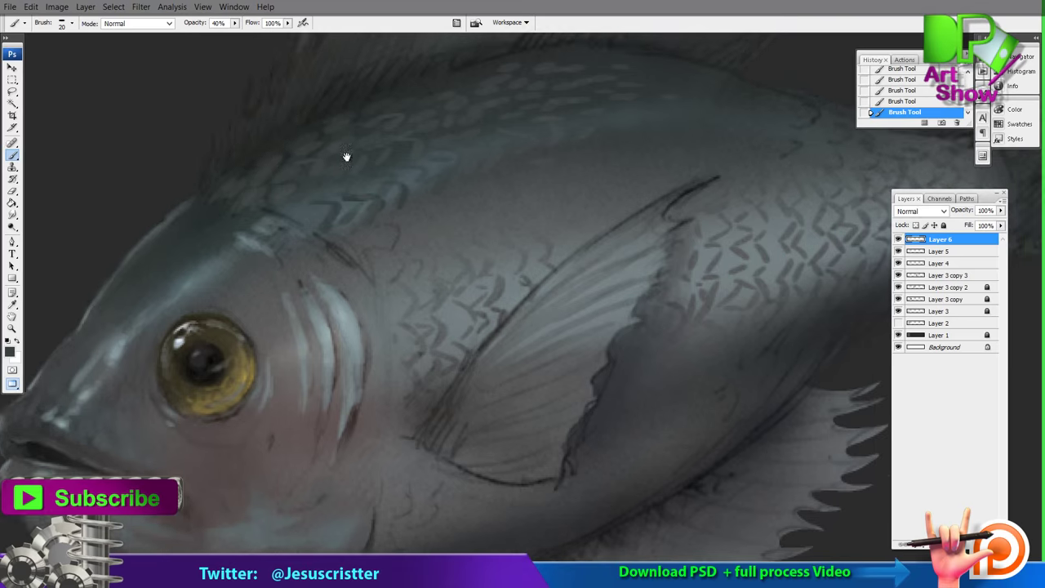
left_click_drag(415, 110, 335, 155)
left_click(537, 140, "alt")
left_click(539, 140, "ctrl")
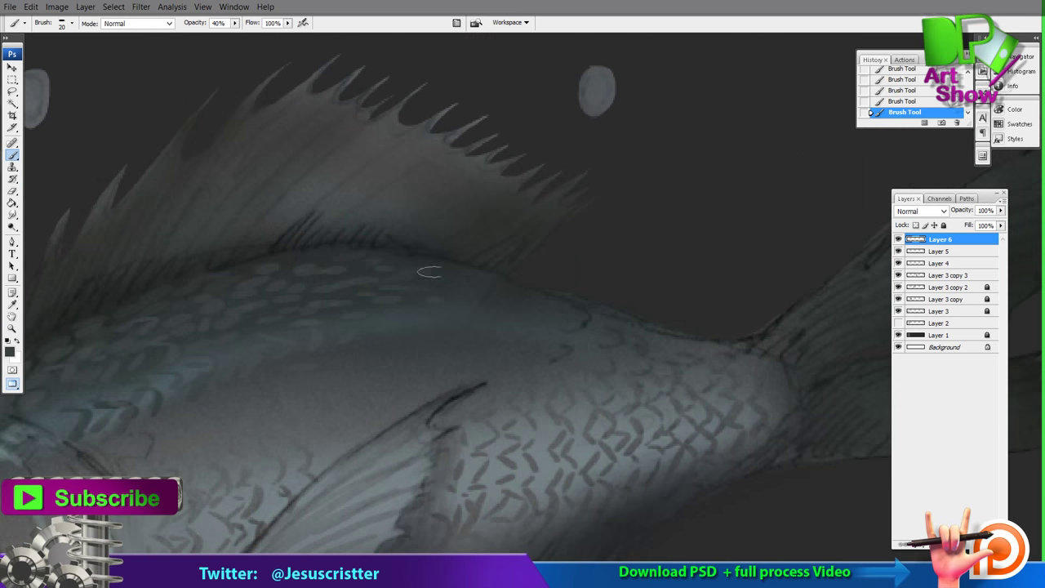
left_click_drag(492, 291, 582, 228)
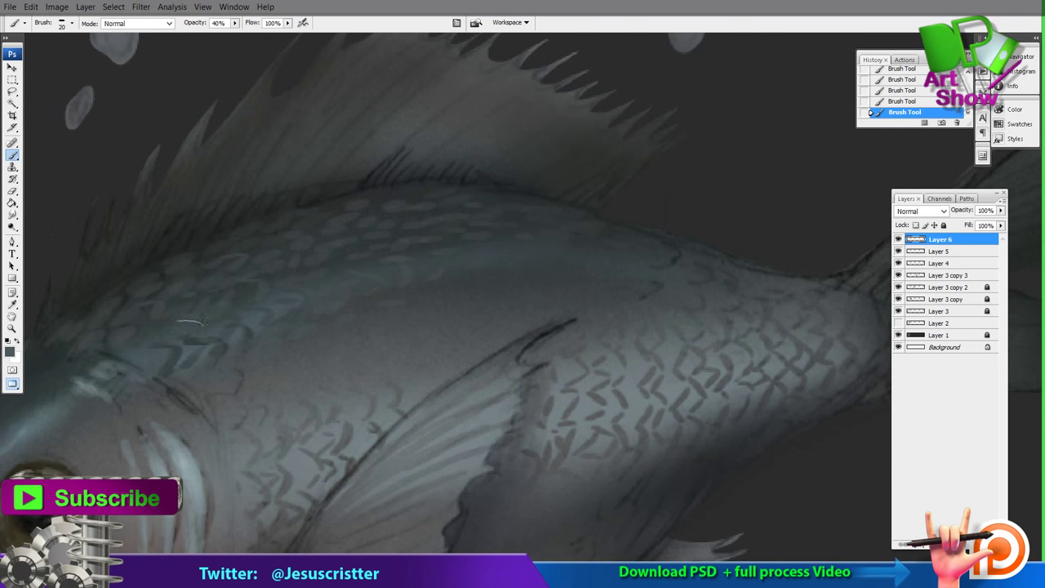
left_click(413, 272, "alt")
left_click_drag(477, 266, 500, 262)
left_click_drag(530, 247, 545, 243)
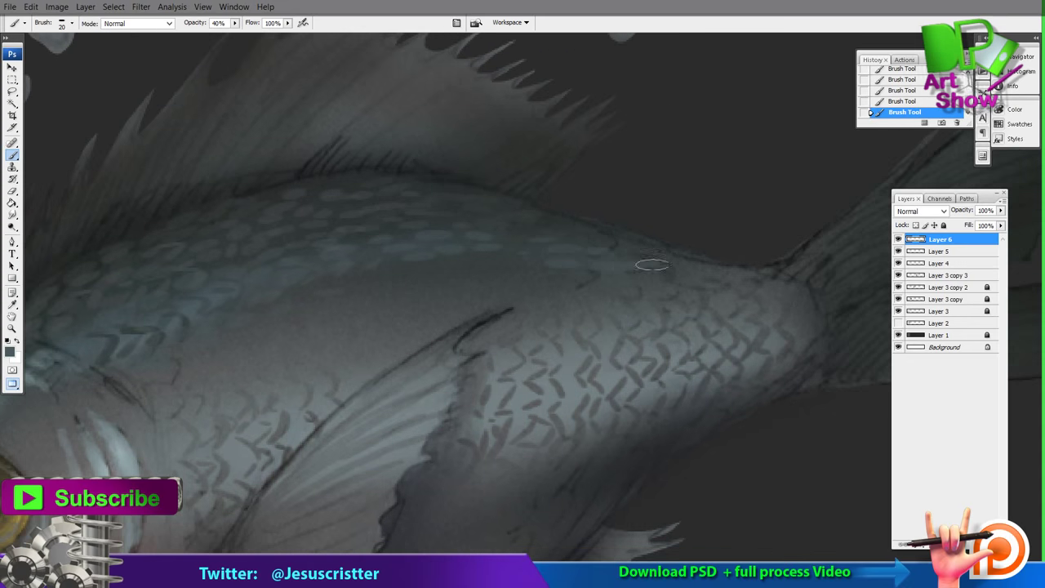
Step: Add a few more scales along the lower edge of the dark back, above the pectoral fin
mouse_move(282, 345)
left_mouse_down()
mouse_move(449, 194)
mouse_move(478, 266)
left_mouse_up()
left_click_drag(554, 201, 517, 213)
left_click_drag(533, 208, 554, 204)
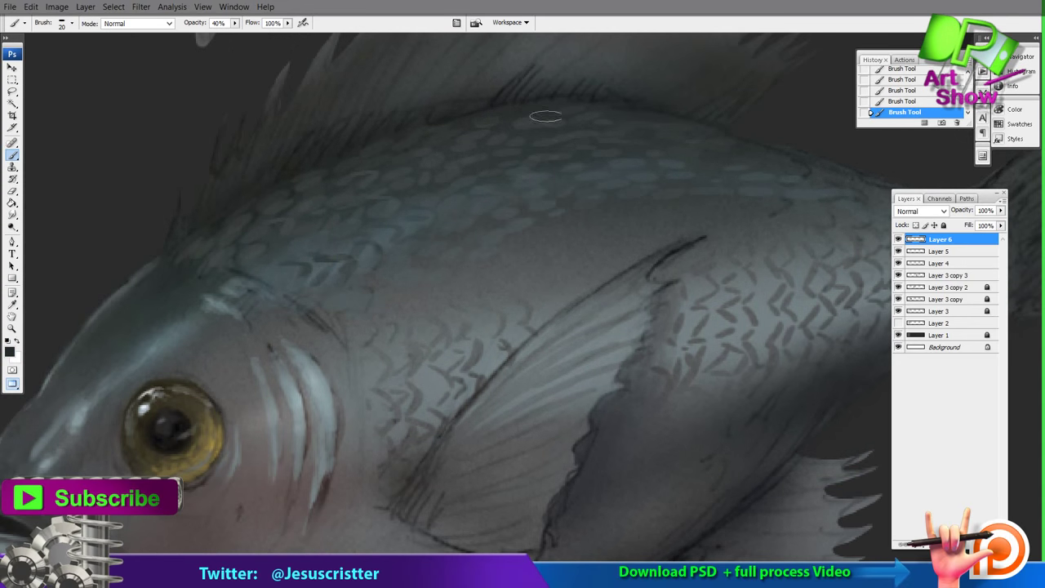
Step: Dab rounded scales over the upper flank around the pectoral fin's tip and onto the body just behind the fin
left_click_drag(744, 150, 597, 84)
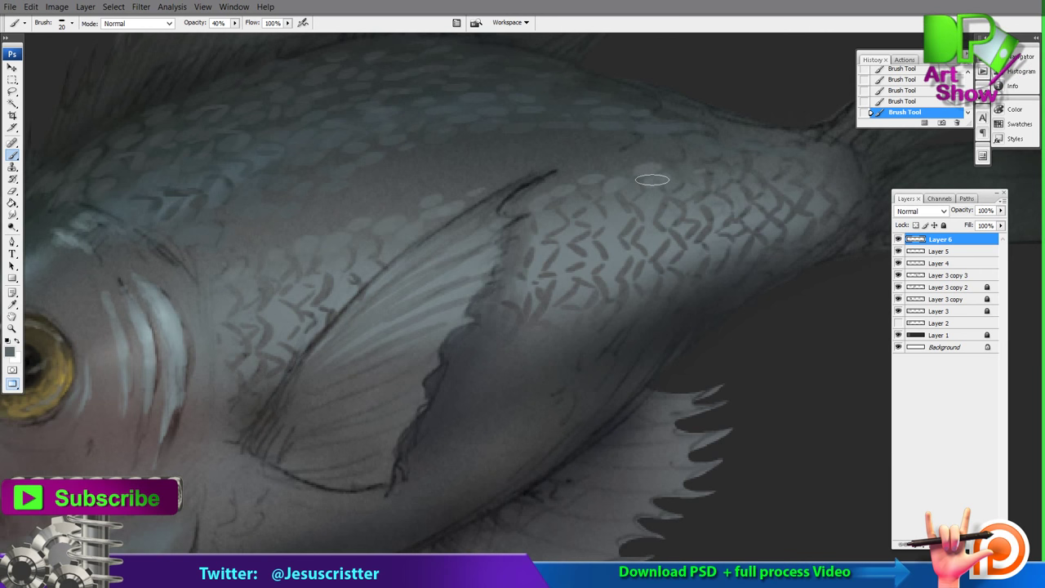
left_click(559, 173)
left_click(521, 179)
left_click(551, 174)
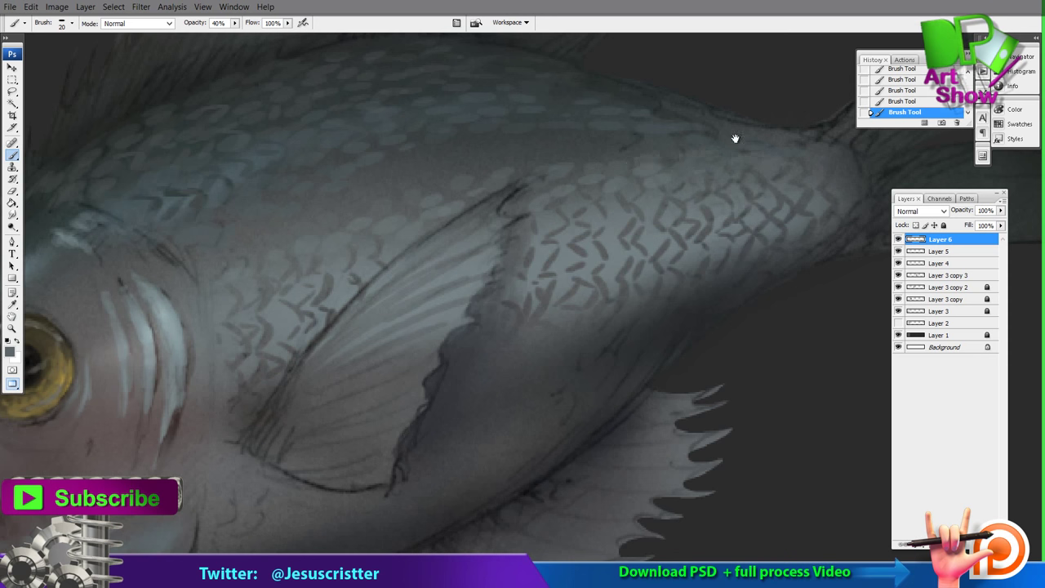
left_click_drag(739, 199, 733, 138)
left_click(495, 279)
left_click(459, 296)
left_click(253, 330)
Step: Paint rounded scales at the base of the tail and along the top edge of the rear back
left_click_drag(713, 195, 639, 249)
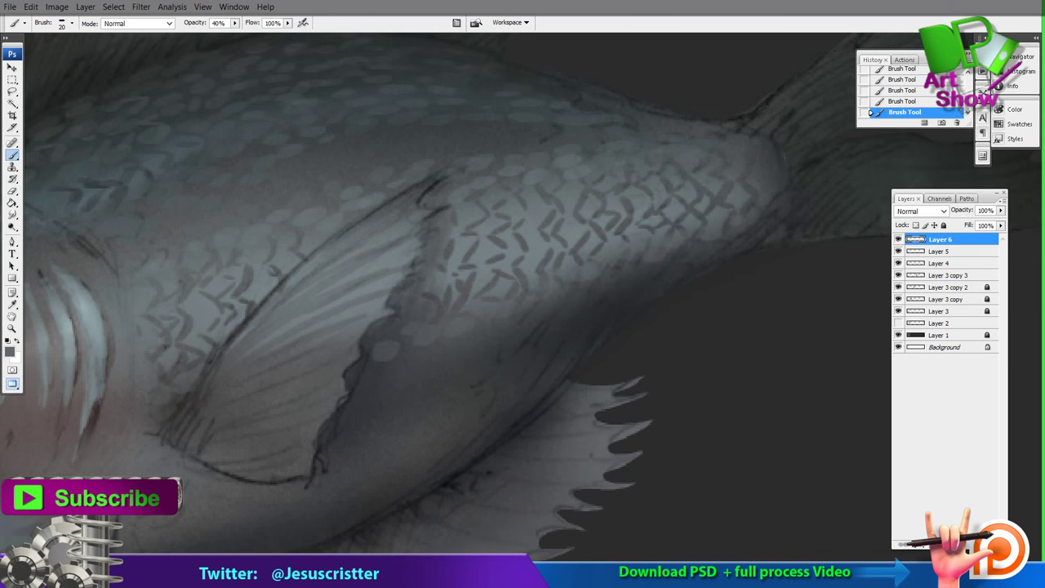
left_click(769, 198)
left_click(773, 174)
left_click(775, 159)
left_click_drag(471, 37, 499, 106)
left_click(540, 137)
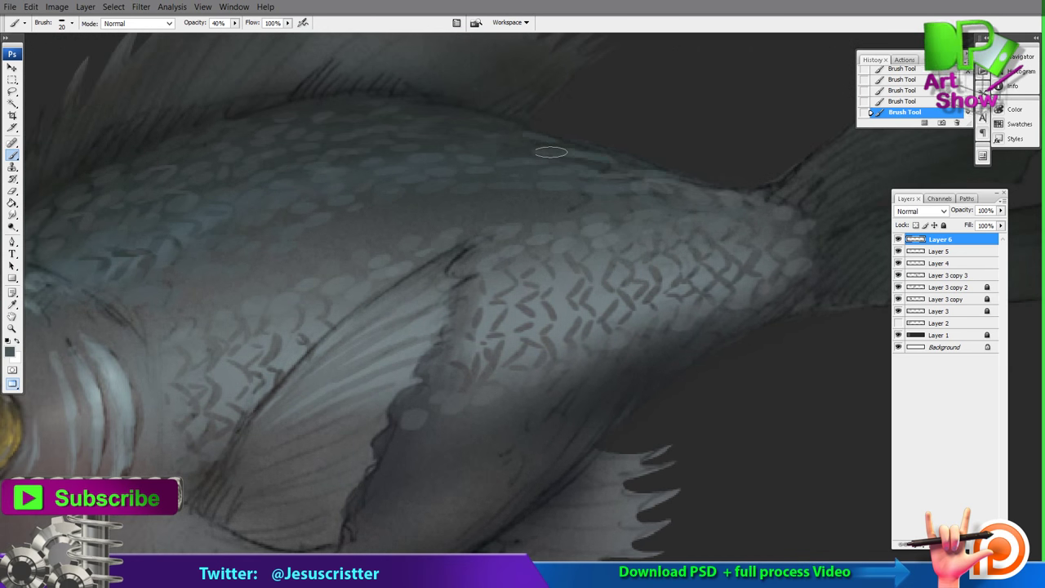
left_click(495, 132)
left_click(450, 133)
Step: Paint faint scale marks along the belly's lower edge, from below the gills to the anal fin, in a sampled tone
left_click(644, 198, "alt")
left_click(644, 199, "alt")
left_click(642, 201, "alt")
left_click(641, 202, "alt")
left_click(638, 206, "alt")
left_click_drag(710, 163, 482, 245)
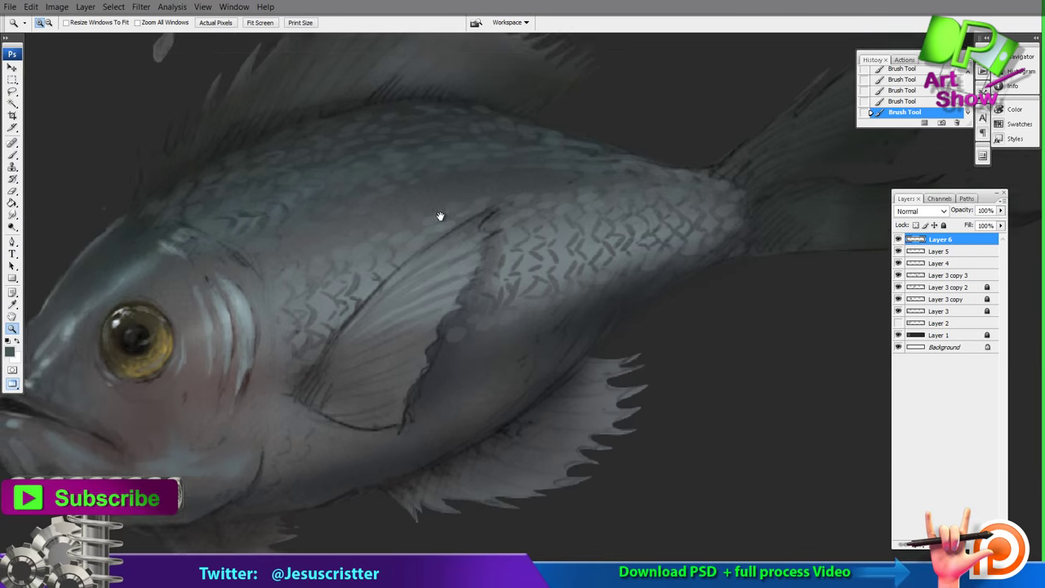
left_click_drag(438, 217, 524, 176)
key("b")
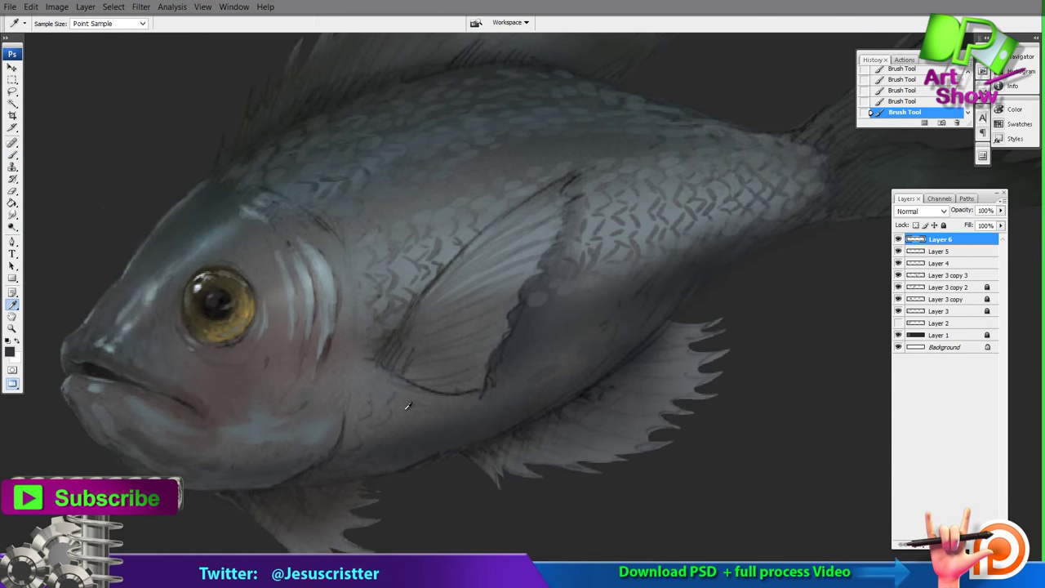
left_click(408, 411, "alt")
left_click_drag(334, 471, 391, 466)
left_click_drag(408, 457, 426, 450)
left_click_drag(489, 429, 525, 417)
Step: Paint dark scale marks on the belly beneath the base of the pectoral fin with a sampled dark tone
left_click(226, 188, "alt")
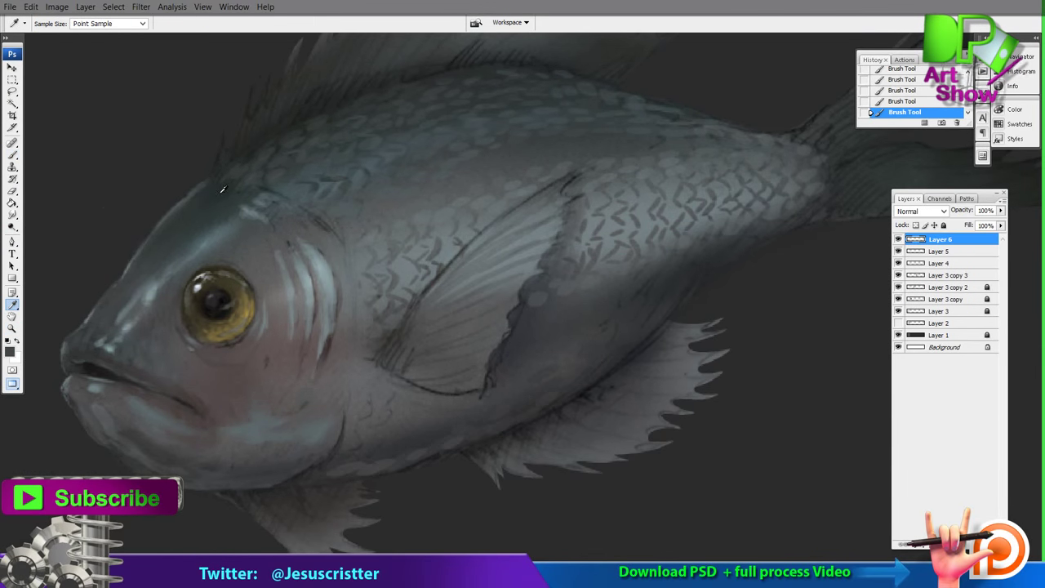
left_click(449, 368, "alt")
left_click_drag(372, 412, 351, 432)
left_click_drag(395, 379, 374, 396)
mouse_move(404, 395)
left_mouse_down()
mouse_move(382, 406)
mouse_move(376, 429)
left_mouse_up()
left_click_drag(438, 398, 406, 420)
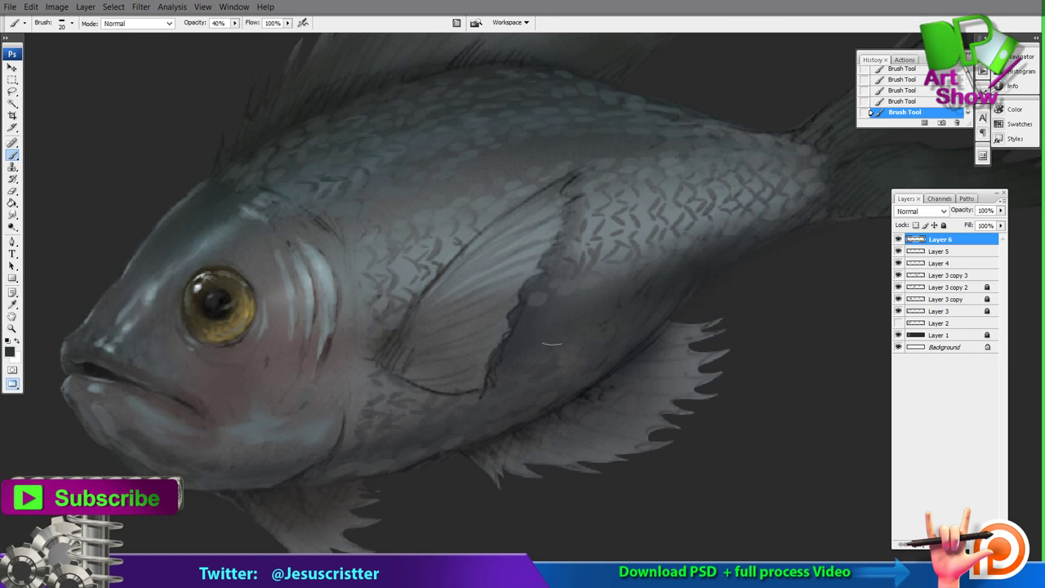
Step: Paint over the dark sketch outline on the pectoral fin's lower and rear edges with tones sampled nearby
left_click(545, 314, "alt")
left_click(425, 381, "alt")
mouse_move(428, 387)
left_mouse_down()
mouse_move(465, 391)
mouse_move(469, 376)
mouse_move(494, 374)
mouse_move(522, 294)
left_mouse_up()
left_click(533, 242, "alt")
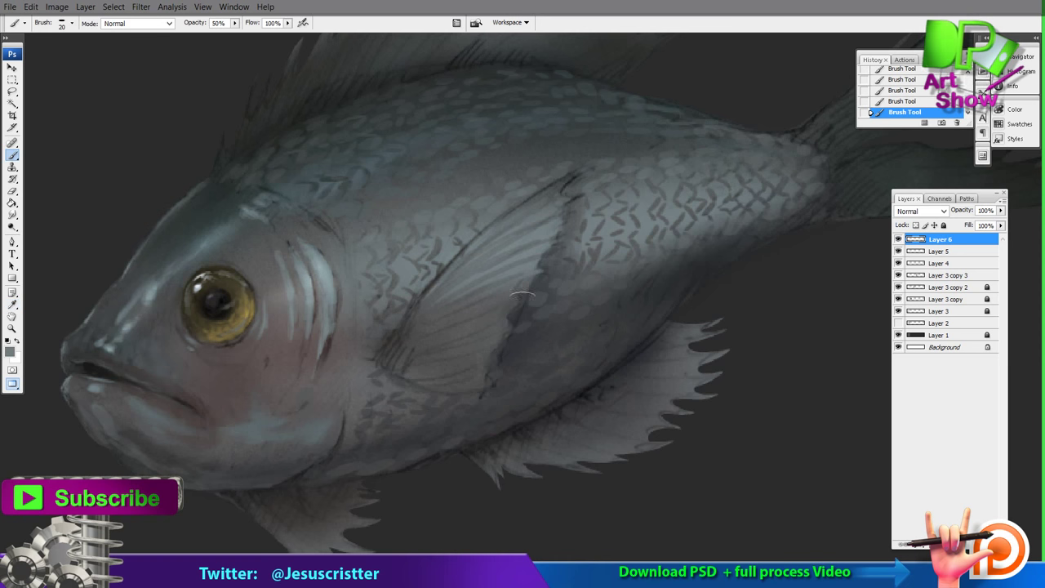
Step: Merge Layer 6, Layer 5 and Layer 4 down into Layer 3 copy 3
key("r")
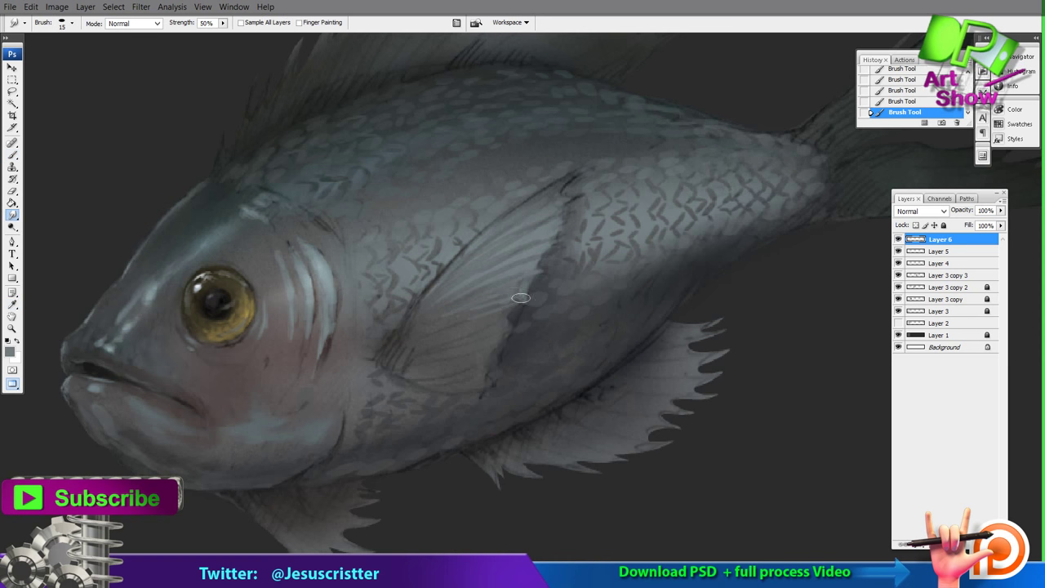
key("ctrl+e")
key("ctrl+e")
key("ctrl+e")
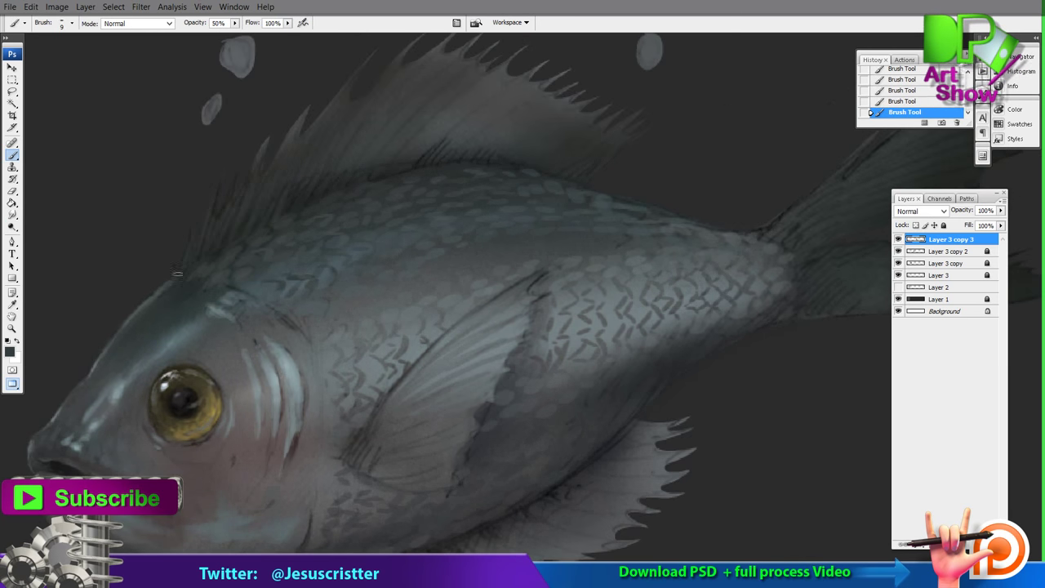
Step: Paint thin dark rays across the dorsal fin with a 9 px brush in sampled tones
left_click_drag(245, 189, 190, 271)
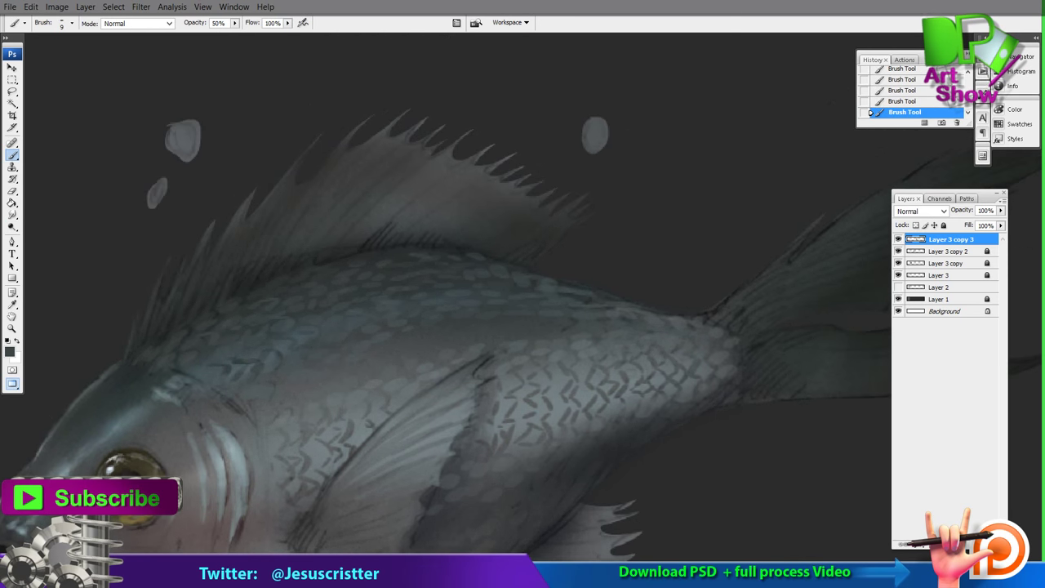
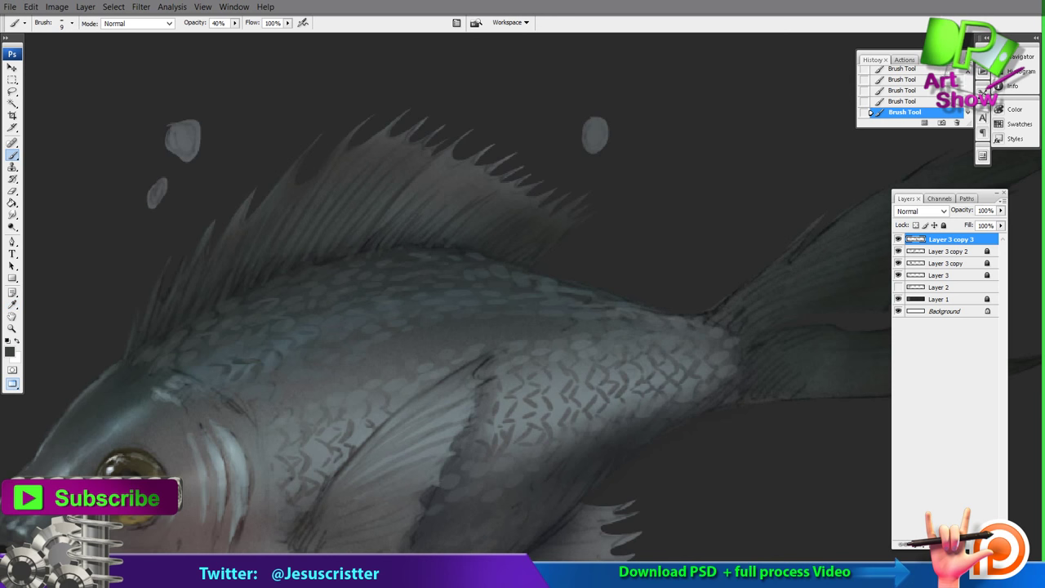
left_click(345, 206, "alt")
Step: Refine the pectoral fin's rays, lower edge and front edge with thin 9 px strokes at 40% opacity in sampled tones
left_click(343, 220, "ctrl")
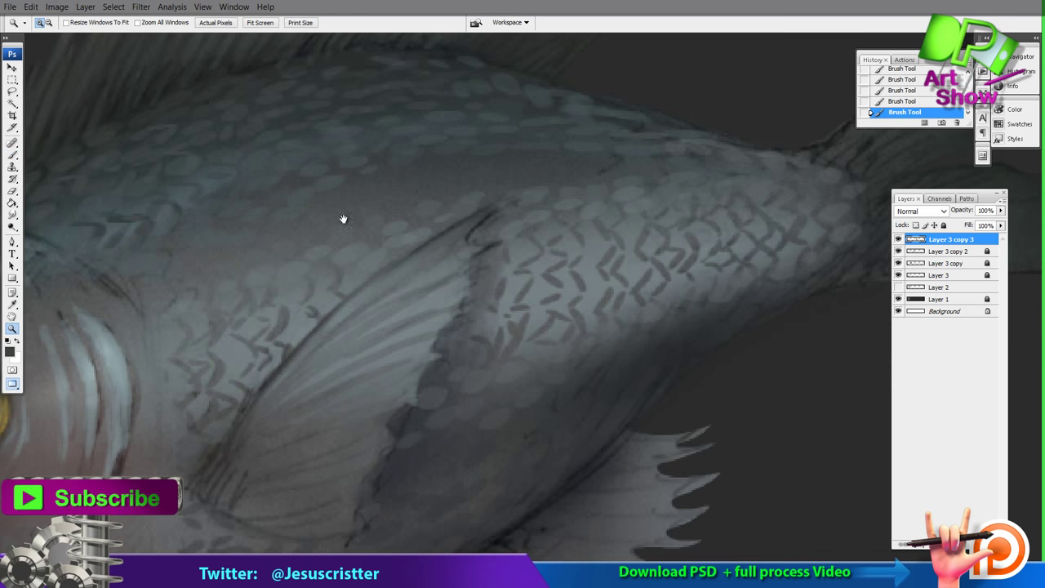
left_click(315, 329, "alt")
left_click_drag(219, 454, 258, 374)
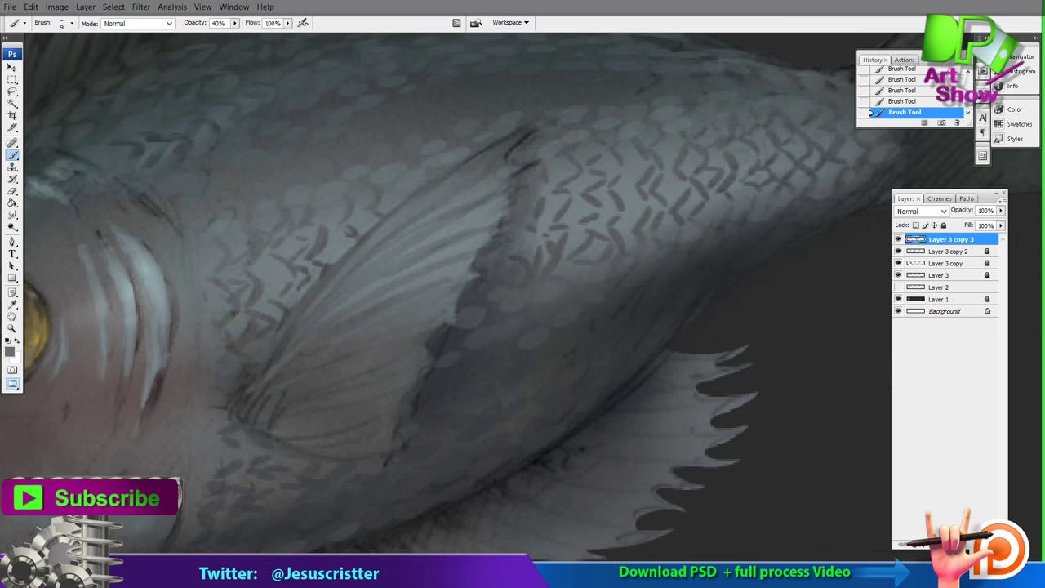
mouse_move(289, 449)
left_mouse_down()
mouse_move(400, 449)
mouse_move(415, 419)
left_mouse_up()
left_click_drag(421, 364, 439, 330)
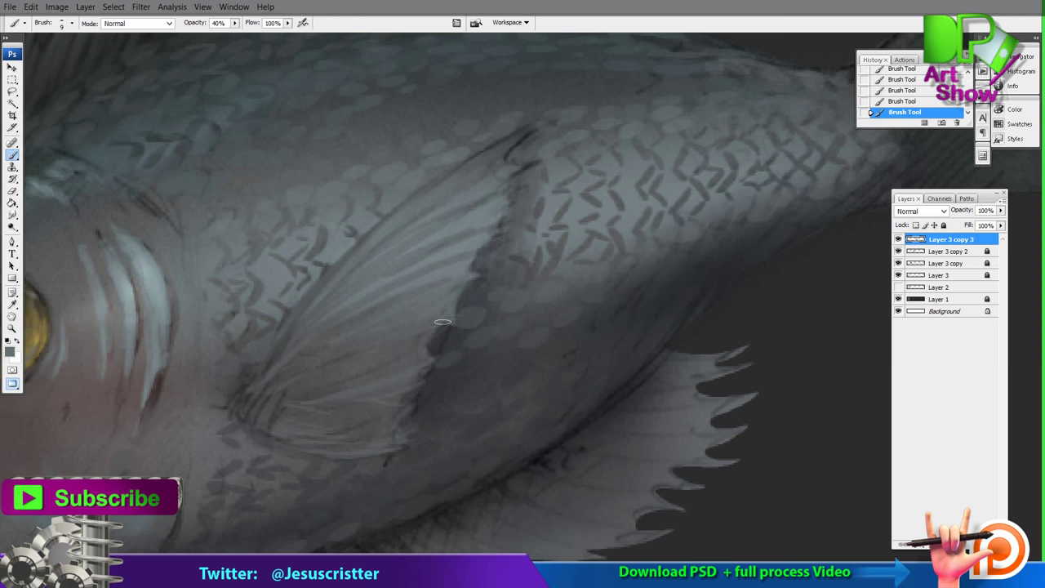
left_click_drag(261, 429, 351, 447)
left_click_drag(382, 415, 426, 382)
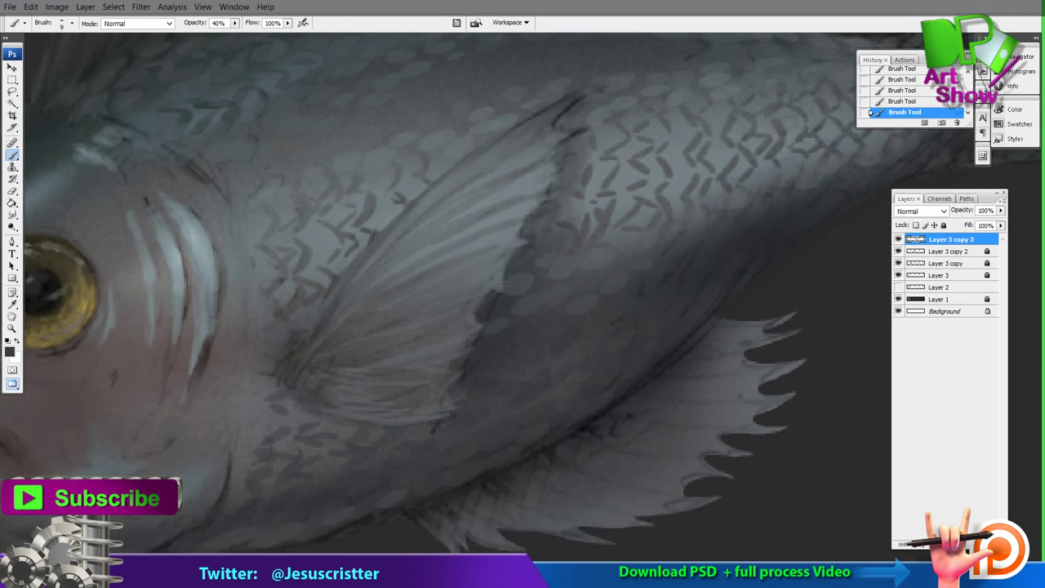
left_click(290, 244, "alt")
mouse_move(280, 354)
left_mouse_down()
mouse_move(315, 337)
mouse_move(304, 329)
left_mouse_up()
Step: Soften the carved scales on the flank behind the pectoral fin with a 25 px brush at 40% opacity
left_click(431, 216, "ctrl+alt")
left_click(469, 214, "ctrl")
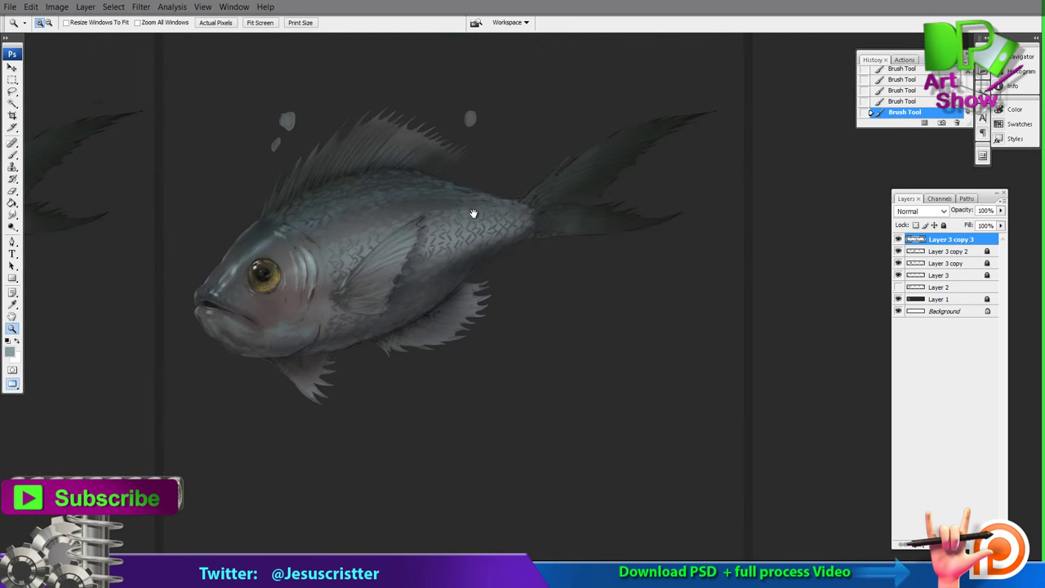
left_click(474, 223, "ctrl")
left_click(474, 227)
key("b")
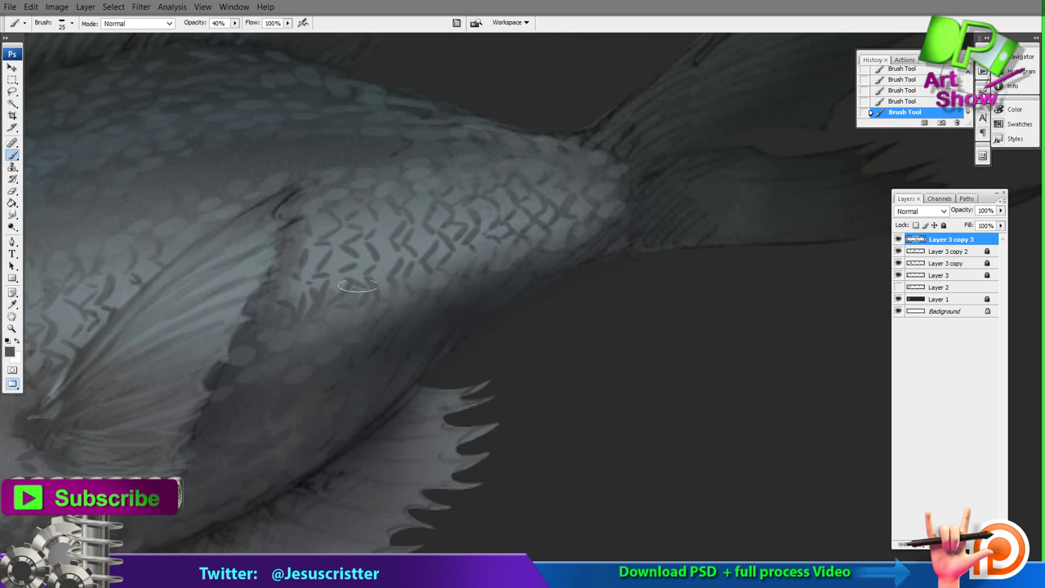
left_click_drag(374, 261, 367, 249)
left_click_drag(318, 268, 306, 285)
Step: Dab light sampled colour over the scales toward the tail base and on the flank just behind the gills
left_click(464, 215, "alt")
mouse_move(433, 229)
left_mouse_down()
mouse_move(448, 212)
mouse_move(556, 187)
left_mouse_up()
left_click_drag(471, 167, 459, 173)
mouse_move(323, 216)
left_mouse_down()
mouse_move(299, 196)
mouse_move(489, 163)
left_mouse_up()
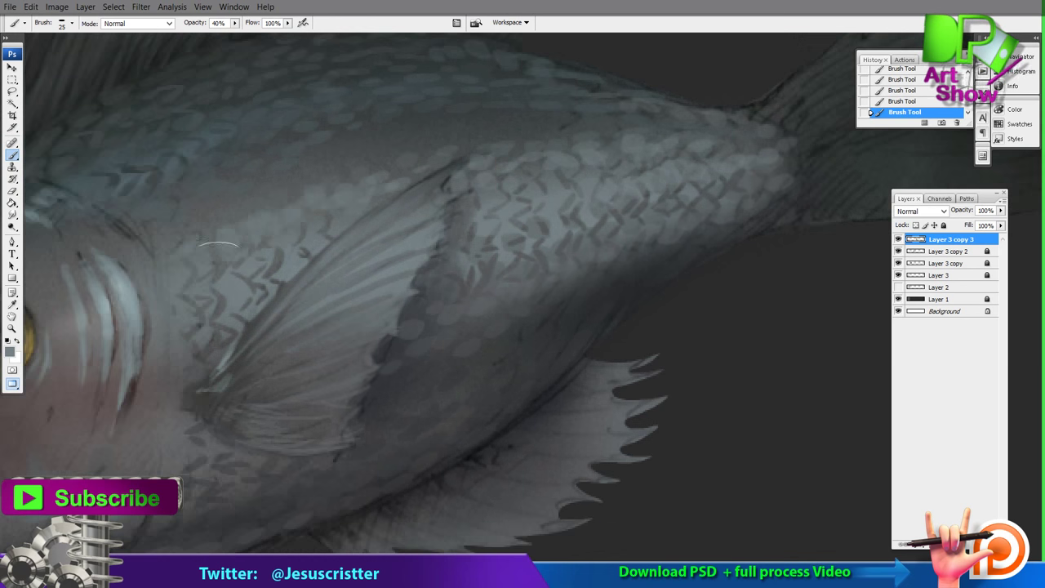
left_click_drag(163, 260, 217, 248)
Step: Shade the base of the anal fin and paint dark rays on the anal and pelvic fins at 20% opacity
left_click(422, 196, "ctrl+alt")
left_click(421, 196)
key("b")
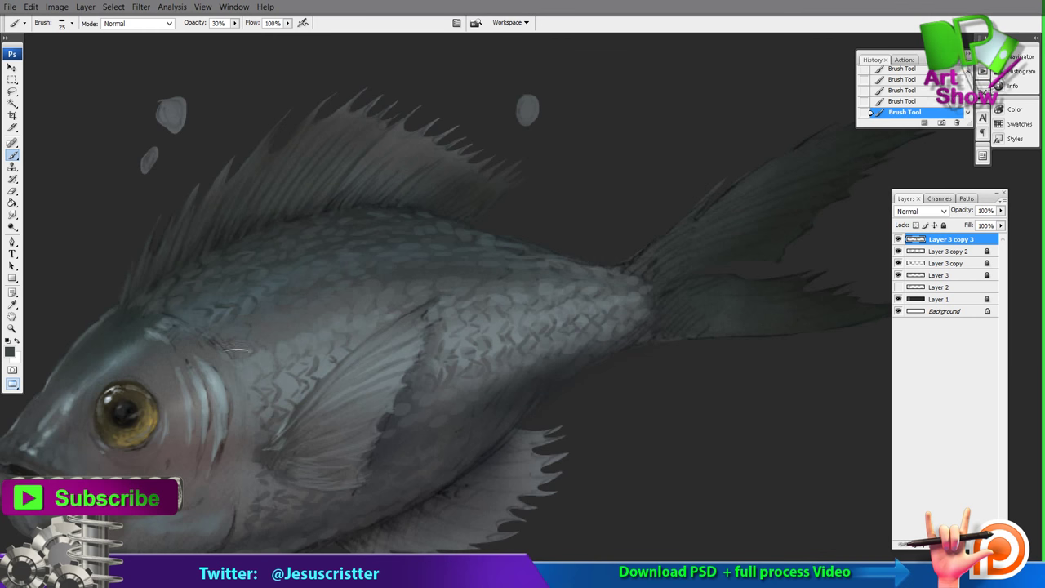
key("2")
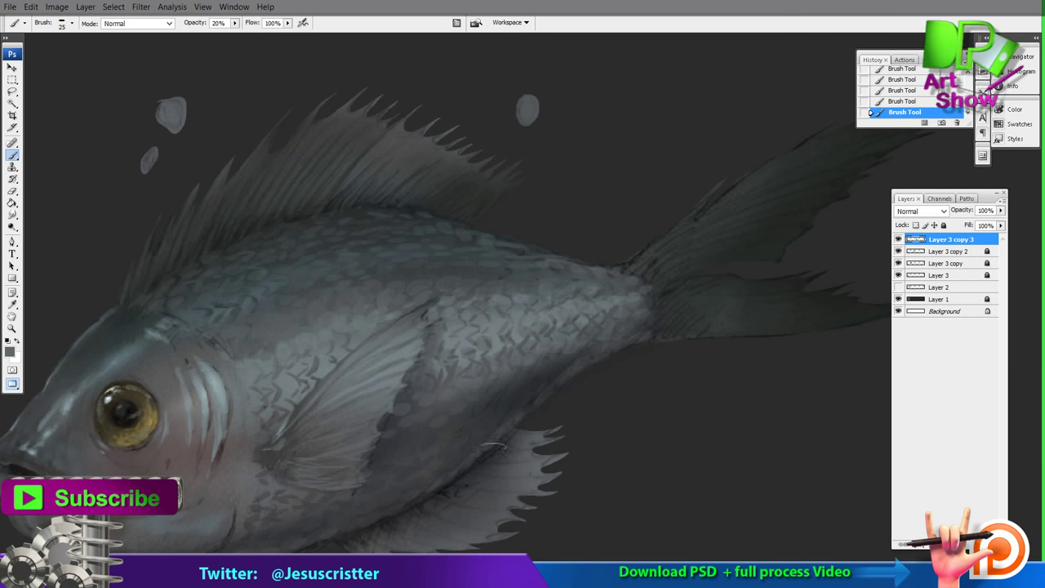
left_click_drag(366, 544, 418, 468)
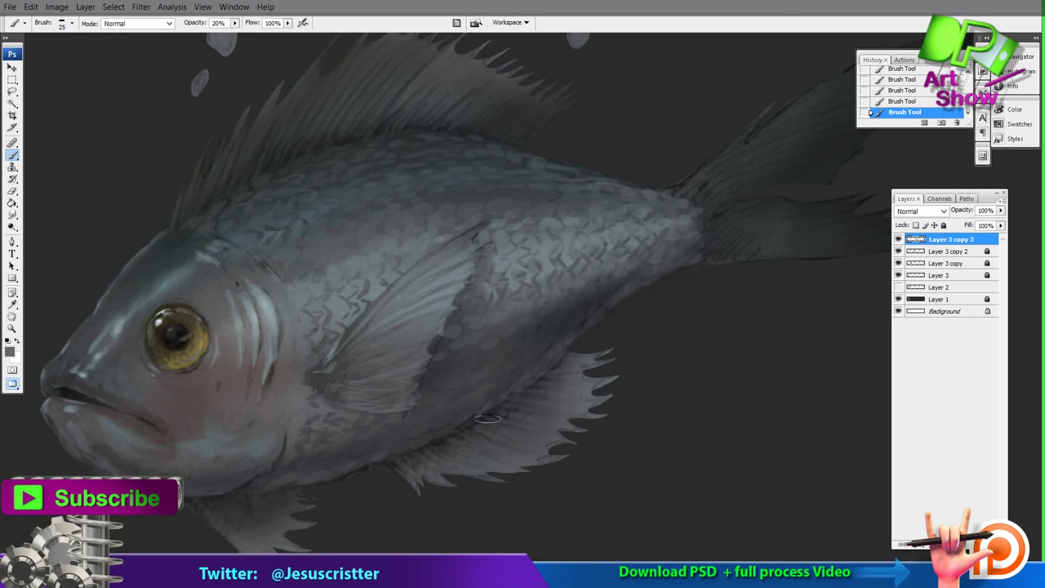
left_click_drag(216, 511, 240, 468)
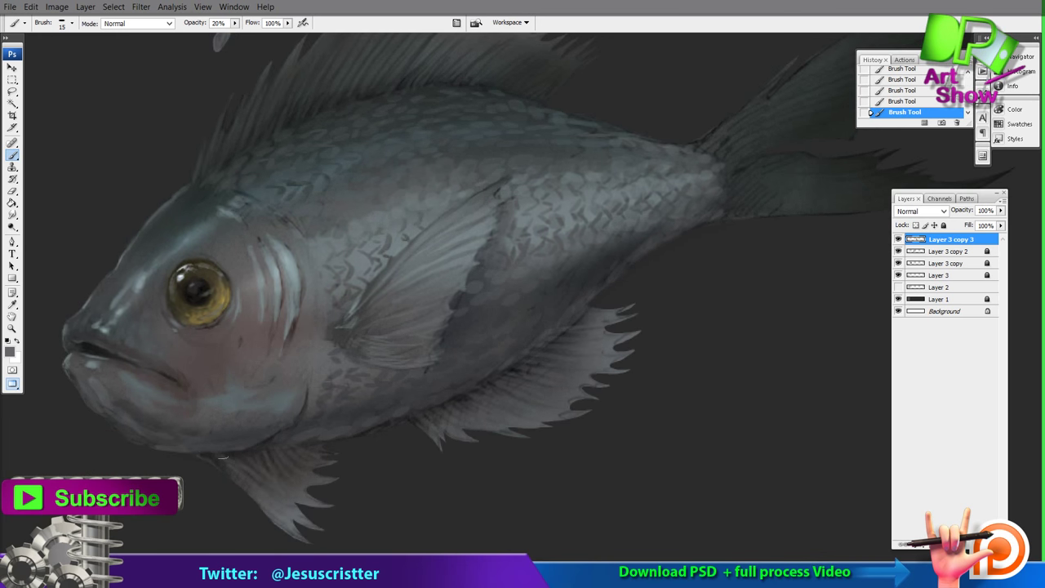
Step: Paint dark rays along both lobes of the tail fin with a 15 px brush at 20% opacity in sampled tones
left_click(397, 372, "alt")
left_click(398, 372, "alt")
left_click(506, 271, "ctrl")
left_click(506, 271, "ctrl")
left_click_drag(518, 261, 454, 295)
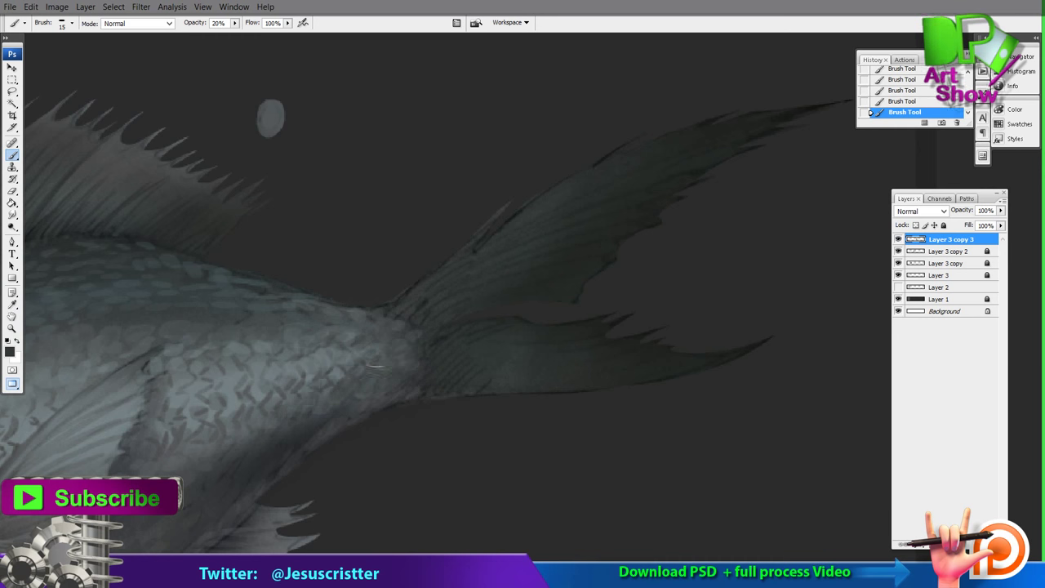
key("i")
key("b")
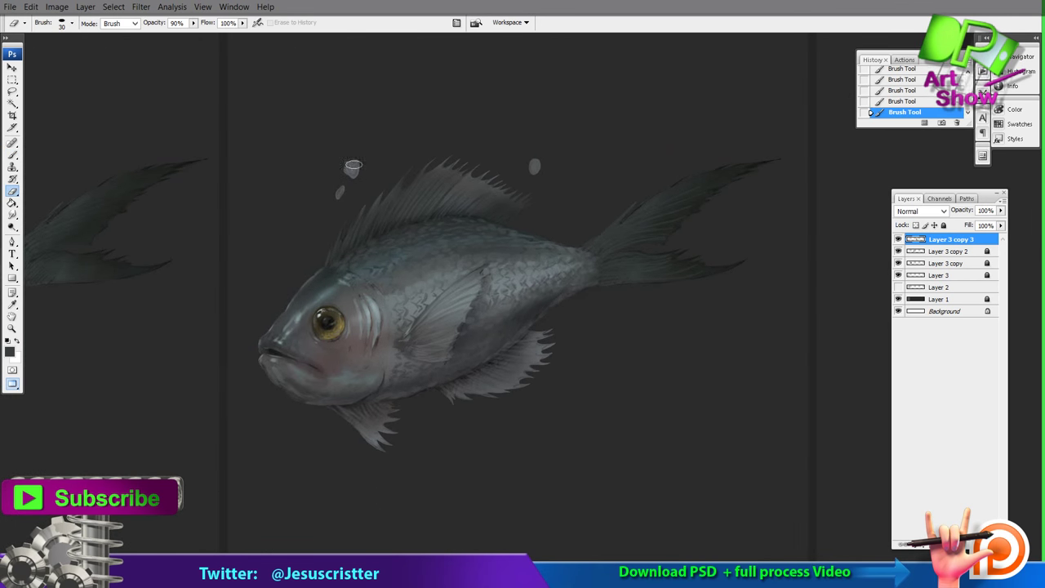
Step: Dodge the highlights on the flank, pelvic fin and forehead with a 50 px brush at 43% exposure
key("4")
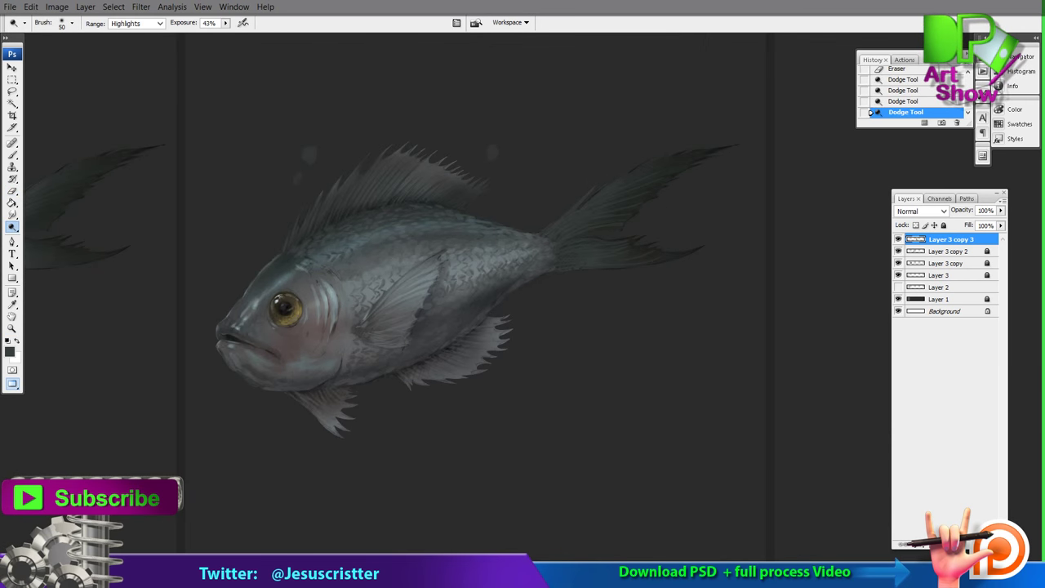
left_click_drag(389, 282, 354, 293)
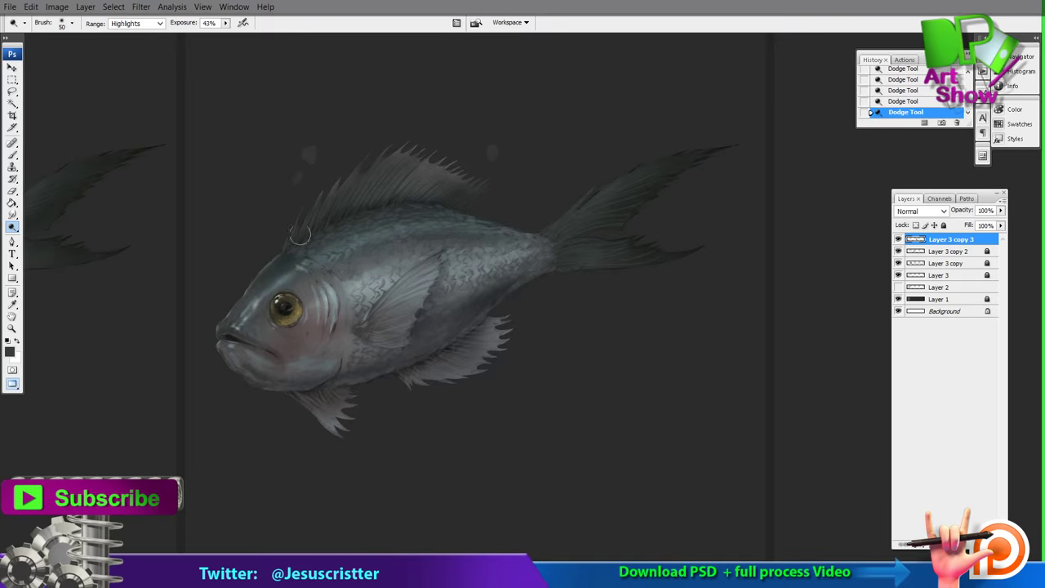
left_click_drag(319, 427, 341, 425)
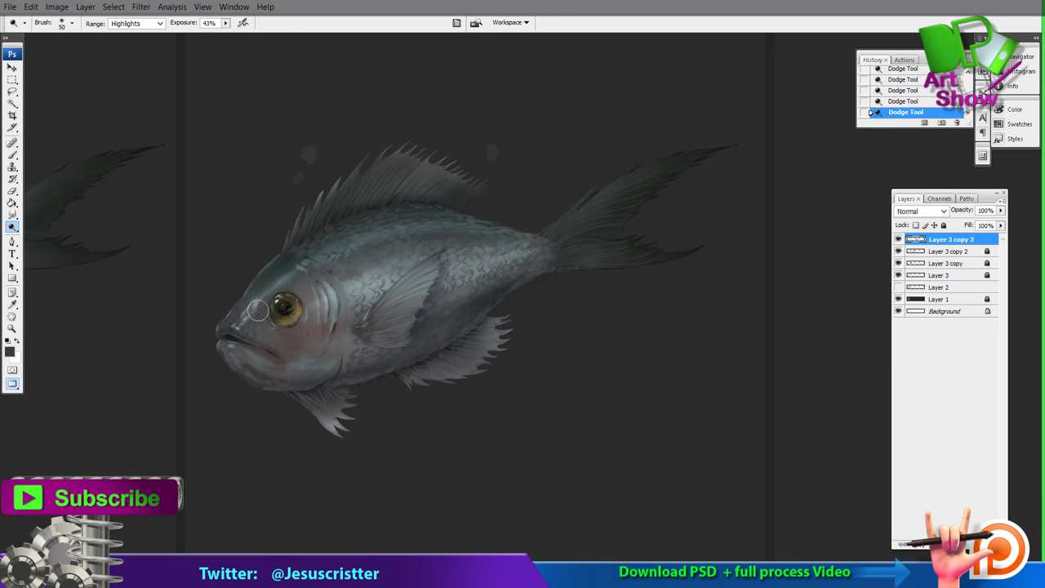
left_click_drag(261, 295, 358, 244)
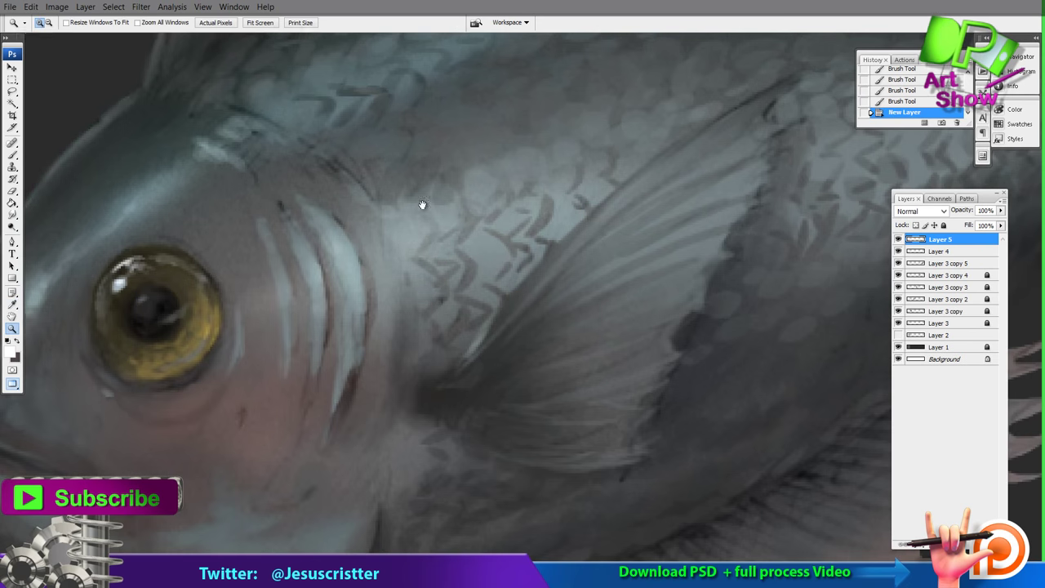
Step: Paint white highlights on the scales between the gills and pectoral fin on Layer 5, and set the layer opacity to 60%
mouse_move(400, 246)
left_mouse_down()
mouse_move(418, 241)
mouse_move(414, 229)
mouse_move(411, 248)
left_mouse_up()
key("3")
mouse_move(381, 213)
left_mouse_down()
mouse_move(424, 223)
mouse_move(410, 255)
left_mouse_up()
left_click_drag(410, 255, 432, 286)
mouse_move(434, 251)
left_mouse_down()
mouse_move(449, 240)
mouse_move(444, 199)
mouse_move(441, 222)
mouse_move(474, 193)
mouse_move(502, 233)
mouse_move(490, 274)
mouse_move(555, 183)
mouse_move(557, 159)
mouse_move(428, 196)
mouse_move(437, 162)
mouse_move(380, 189)
mouse_move(493, 157)
mouse_move(478, 163)
left_mouse_up()
key("2")
left_click(555, 147, "alt")
left_click(587, 155, "alt")
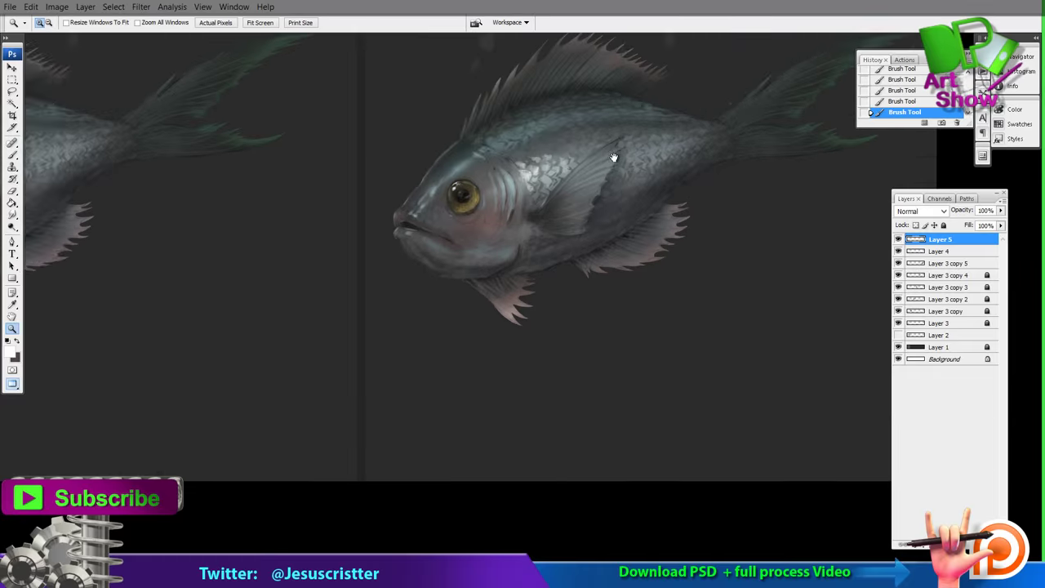
left_click(572, 155, "ctrl")
left_click(563, 155, "ctrl")
left_click_drag(407, 184, 466, 205)
key("6")
Step: Add faint white strokes along the gill folds behind the eye with a 9 px brush at 20% opacity
left_click_drag(404, 261, 405, 309)
left_click_drag(386, 262, 357, 302)
left_click_drag(331, 281, 335, 312)
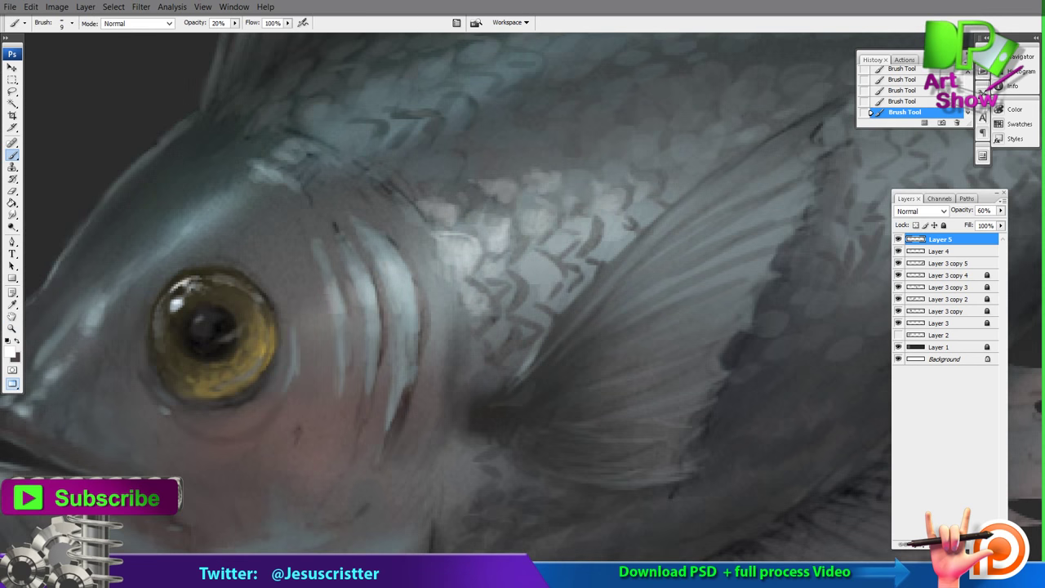
left_click_drag(421, 253, 426, 288)
left_click_drag(395, 235, 422, 263)
left_click_drag(383, 294, 417, 253)
Step: Clean up and brighten the white highlight along the snout above the mouth with a 9 px brush at 20% opacity
left_click_drag(173, 330, 230, 301)
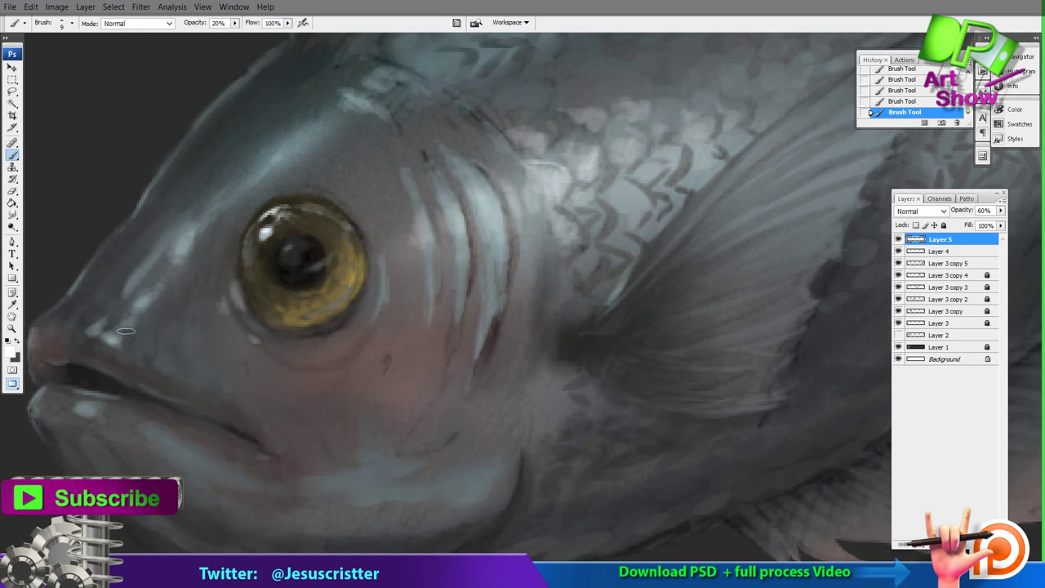
key("e")
key("b")
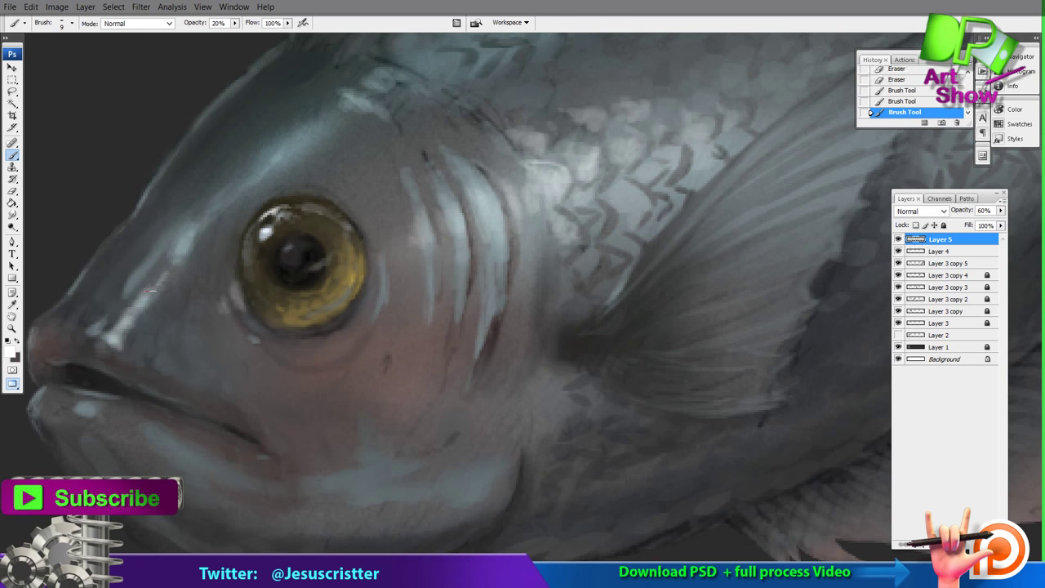
mouse_move(158, 284)
left_mouse_down()
mouse_move(112, 345)
mouse_move(137, 306)
left_mouse_up()
left_click_drag(89, 357, 108, 360)
left_click_drag(182, 319, 142, 357)
Step: Paint light highlights on the upper-back scales behind the head and erase the excess
left_click_drag(235, 219, 151, 372)
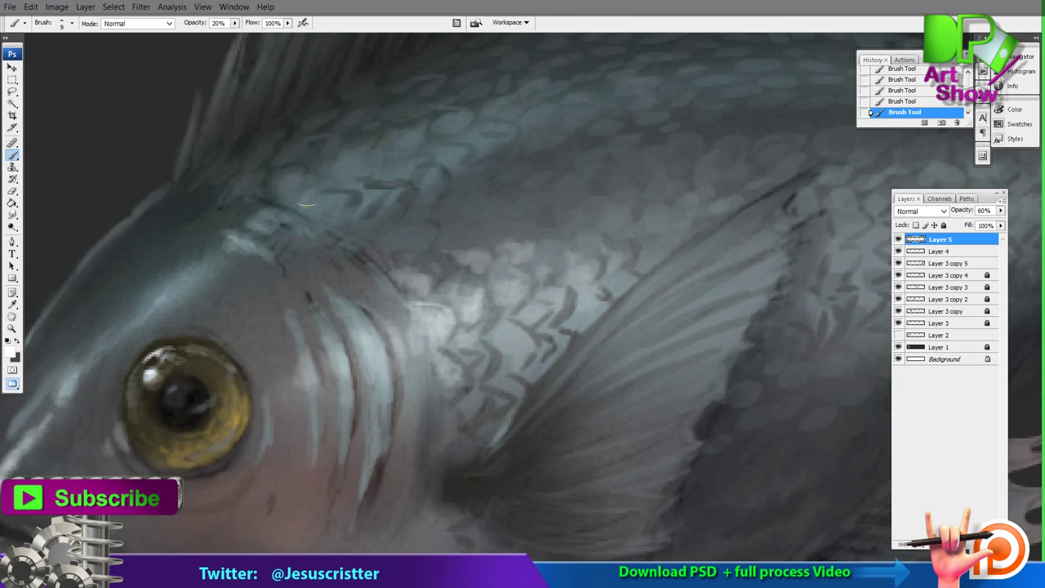
mouse_move(331, 150)
left_mouse_down()
mouse_move(380, 135)
mouse_move(441, 146)
mouse_move(470, 132)
mouse_move(476, 105)
left_mouse_up()
key("z")
left_click(545, 120, "alt")
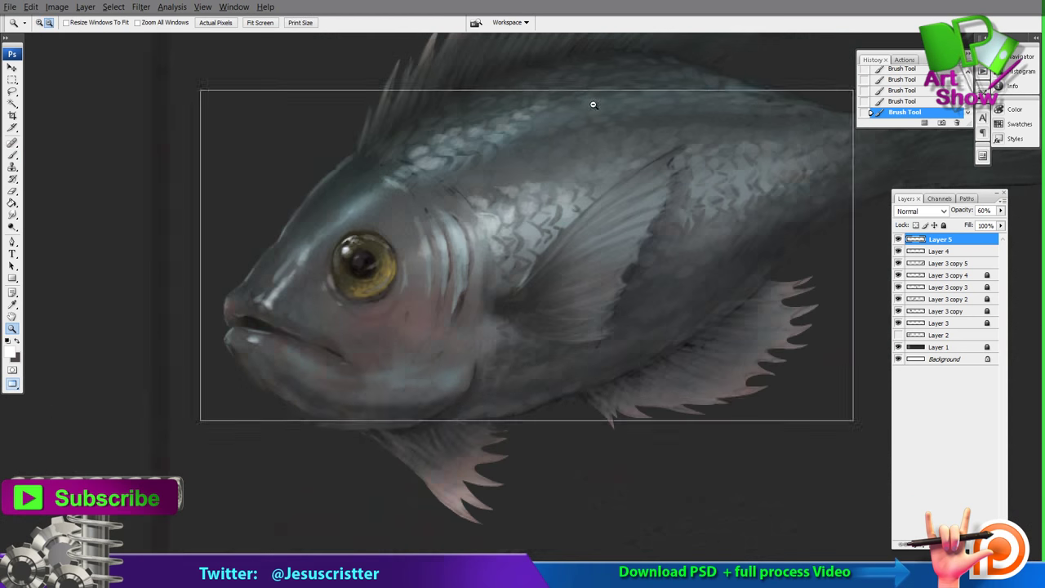
left_click(578, 99, "alt")
left_click_drag(628, 132, 513, 187)
left_click(435, 214)
key("e")
left_click(376, 122)
Step: Paint white highlights on the pectoral fin's leading edge, rays and base with a 6 px brush at 30% opacity
key("z")
left_click_drag(493, 128, 471, 108)
left_click(490, 174)
key("b")
left_click_drag(482, 155, 450, 185)
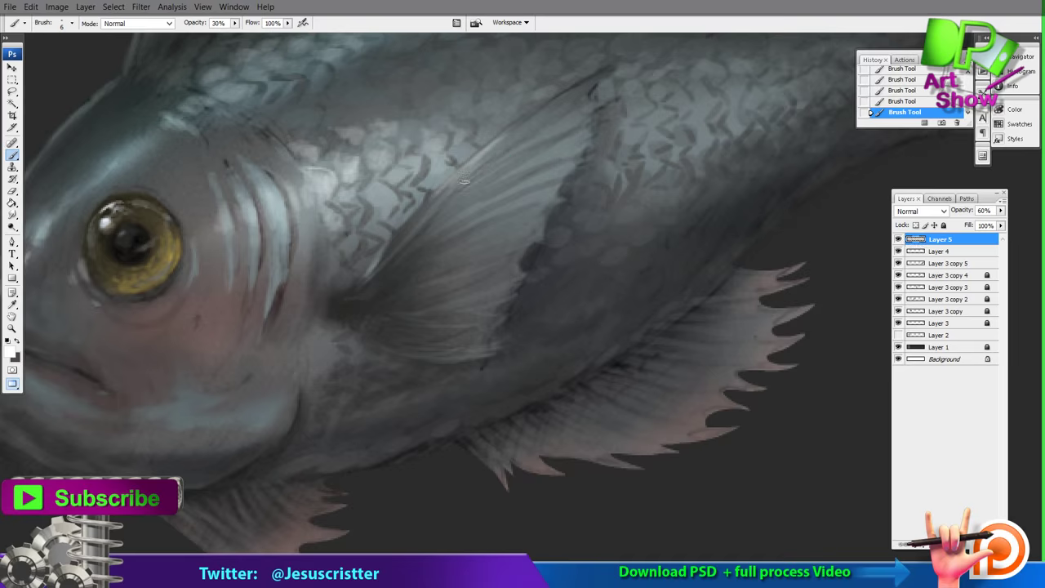
mouse_move(587, 82)
left_mouse_down()
mouse_move(578, 89)
mouse_move(626, 60)
left_mouse_up()
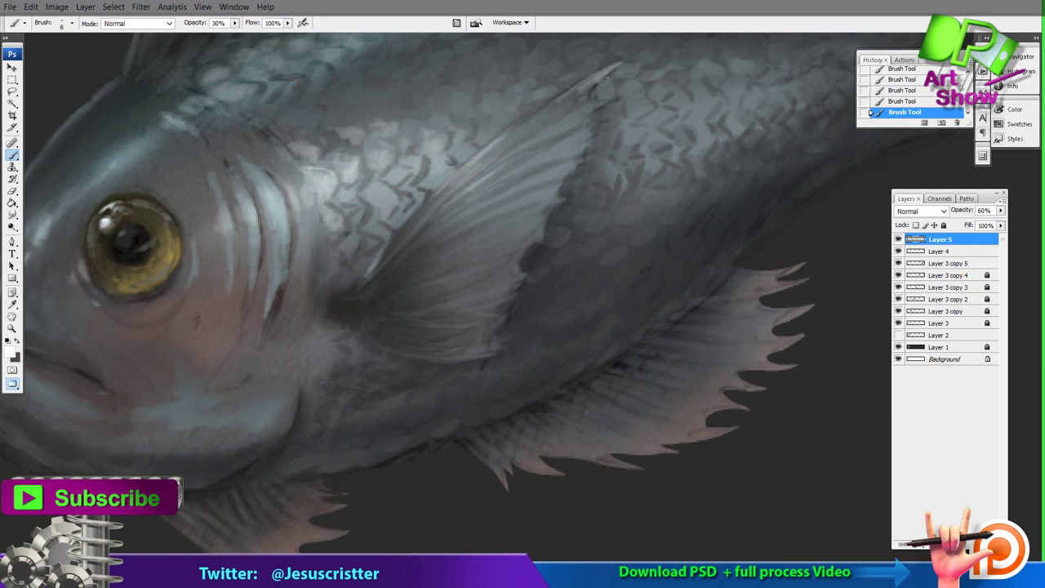
left_click_drag(573, 121, 613, 100)
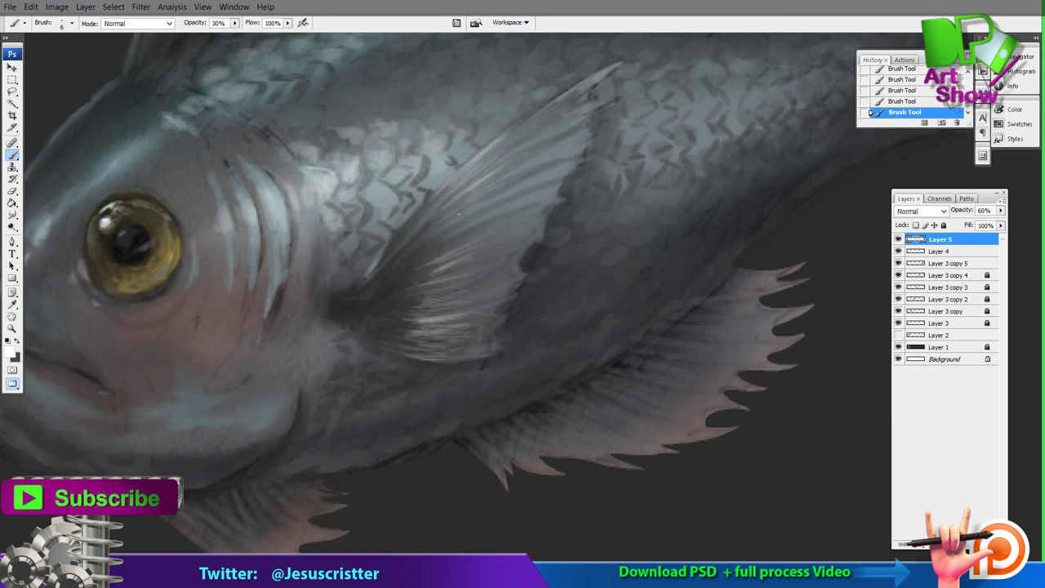
left_click_drag(426, 259, 475, 240)
left_click_drag(453, 242, 483, 224)
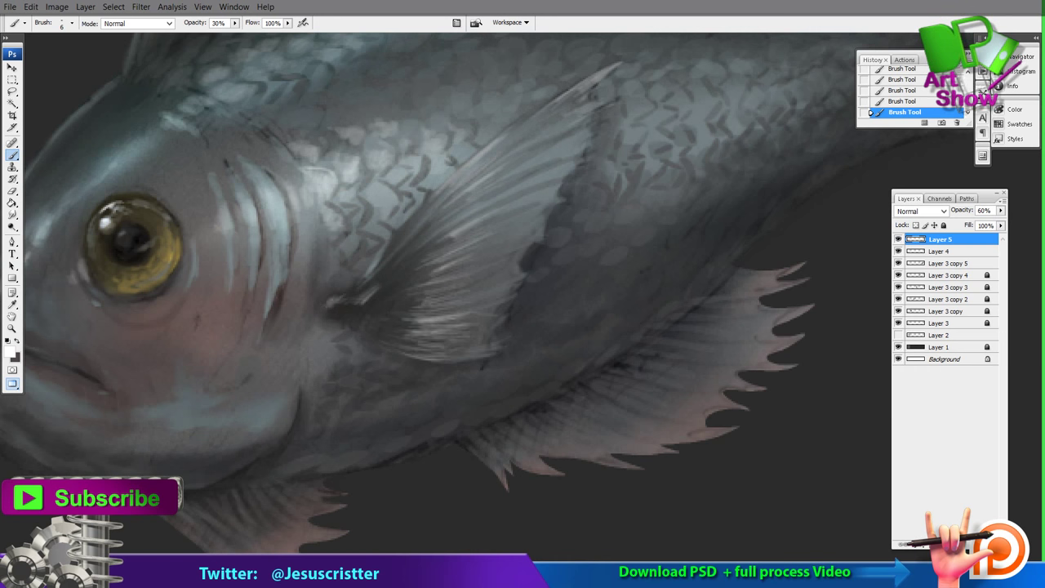
left_click(451, 236, "alt")
left_click(452, 236, "alt")
left_click(423, 245, "ctrl")
left_click(422, 245, "ctrl")
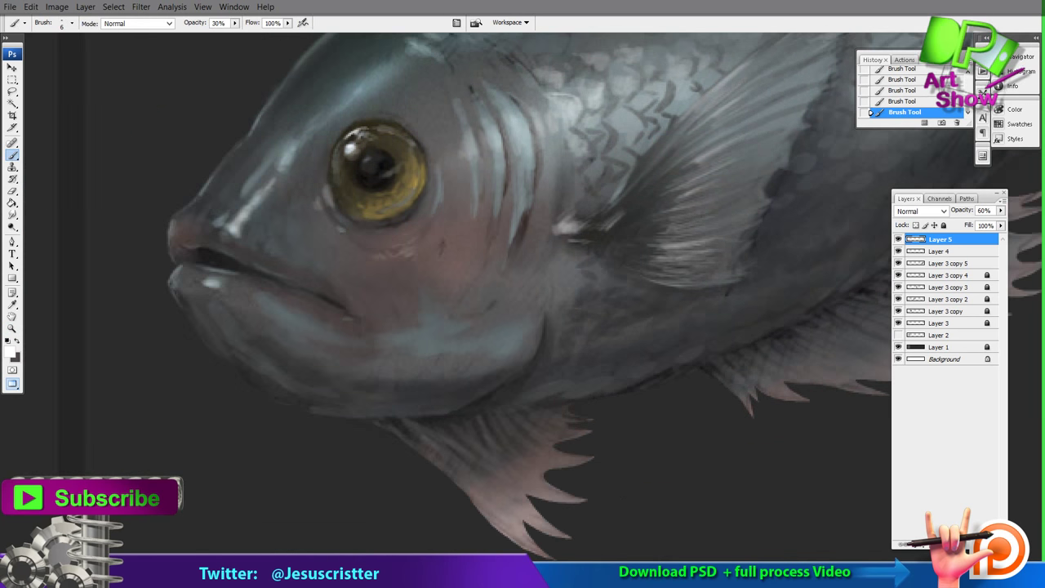
Step: Paint thin light strokes along the front spines of the dorsal fin with a 6 px brush at 30% opacity
left_click_drag(395, 292, 343, 258)
left_click_drag(363, 191, 326, 495)
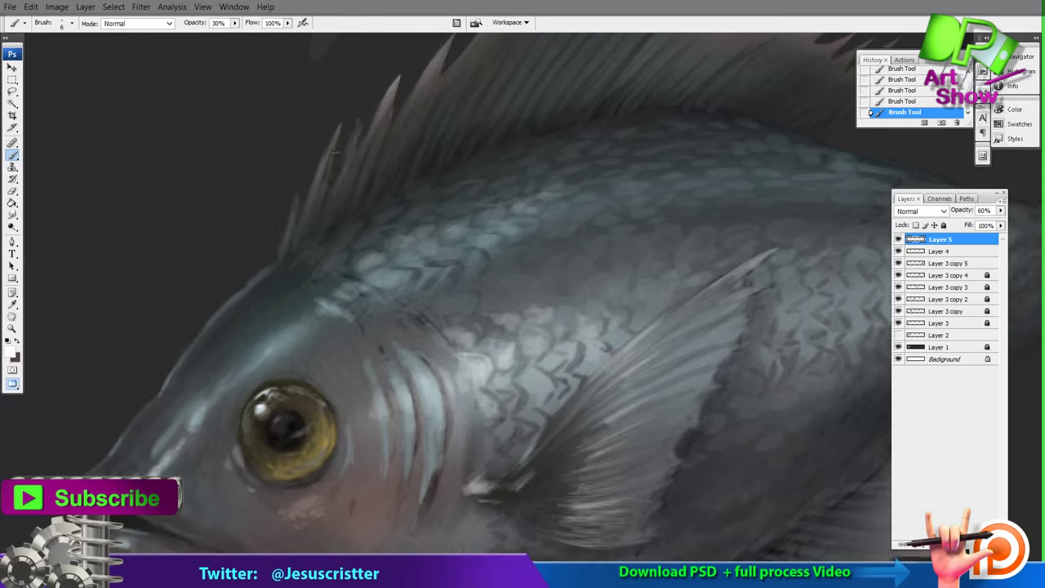
left_click_drag(292, 243, 311, 190)
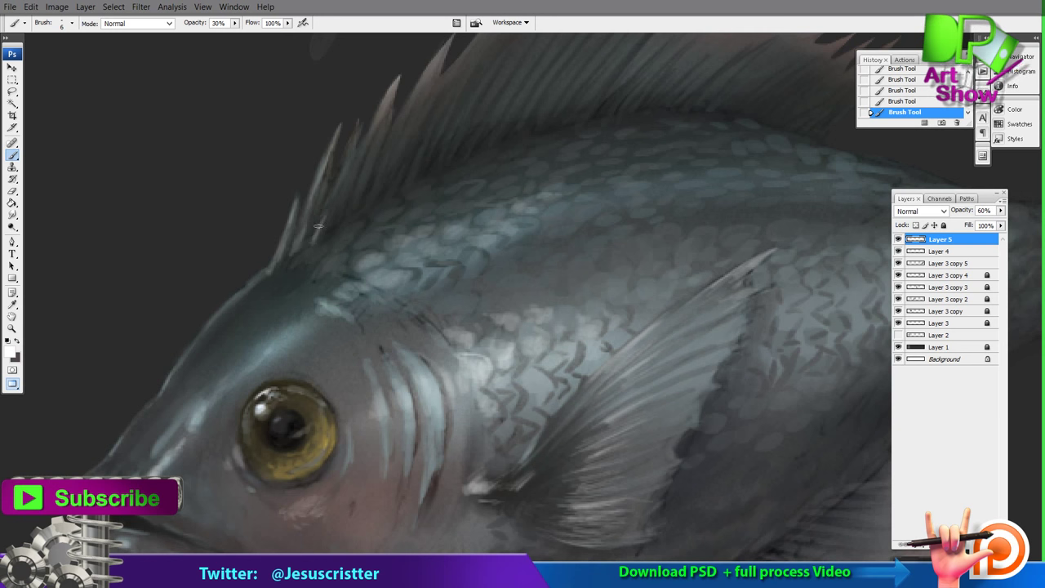
left_click_drag(343, 225, 426, 73)
left_click_drag(383, 172, 414, 116)
left_click_drag(380, 200, 394, 156)
mouse_move(393, 194)
left_mouse_down()
mouse_move(417, 123)
mouse_move(427, 133)
left_mouse_up()
mouse_move(429, 163)
left_mouse_down()
mouse_move(392, 227)
mouse_move(428, 118)
left_mouse_up()
left_click_drag(408, 233, 432, 147)
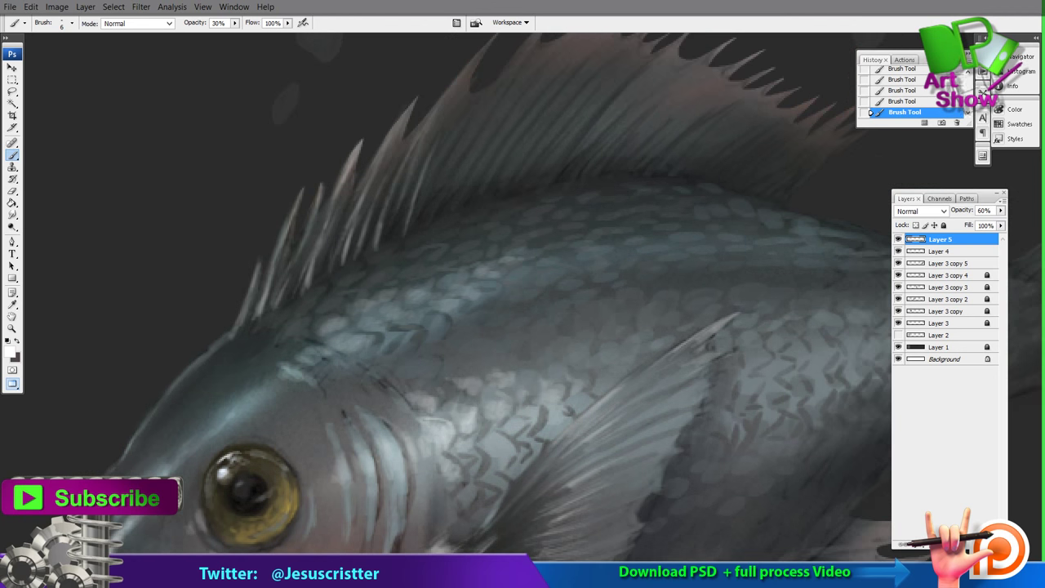
Step: Extend the light rays into the dorsal fin membrane behind the first tall spines
left_click_drag(433, 192, 403, 230)
left_click_drag(431, 154, 391, 239)
left_click_drag(481, 124, 424, 226)
left_click_drag(466, 134, 419, 243)
left_click_drag(491, 115, 431, 247)
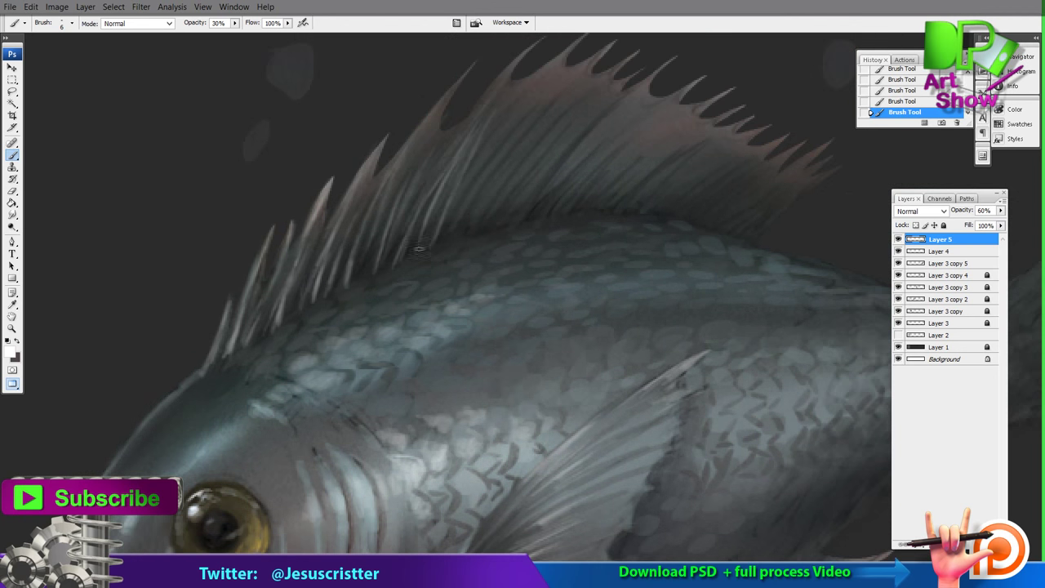
Step: Paint light rays through the middle of the dorsal fin and brighten the spine tips along its upper edge
left_click(551, 172, "ctrl+alt")
left_click_drag(368, 142, 576, 252)
key("b")
mouse_move(478, 249)
left_mouse_down()
mouse_move(497, 178)
mouse_move(547, 123)
mouse_move(572, 74)
left_mouse_up()
left_click_drag(543, 196, 604, 98)
left_click_drag(512, 245, 619, 94)
left_click_drag(552, 47, 500, 121)
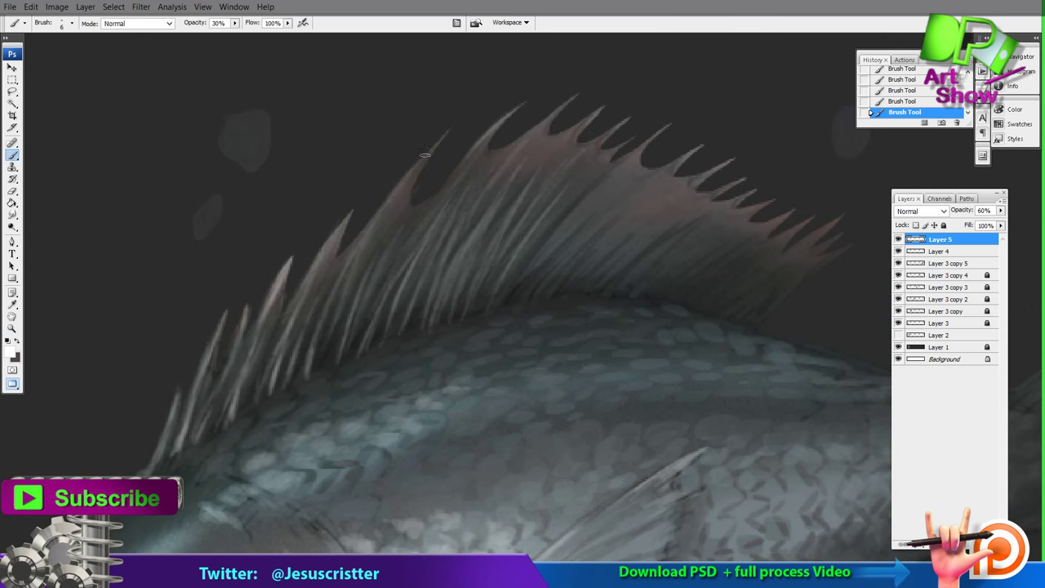
left_click_drag(500, 175, 562, 108)
left_click_drag(535, 161, 560, 136)
left_click_drag(506, 206, 578, 123)
left_click_drag(576, 147, 475, 102)
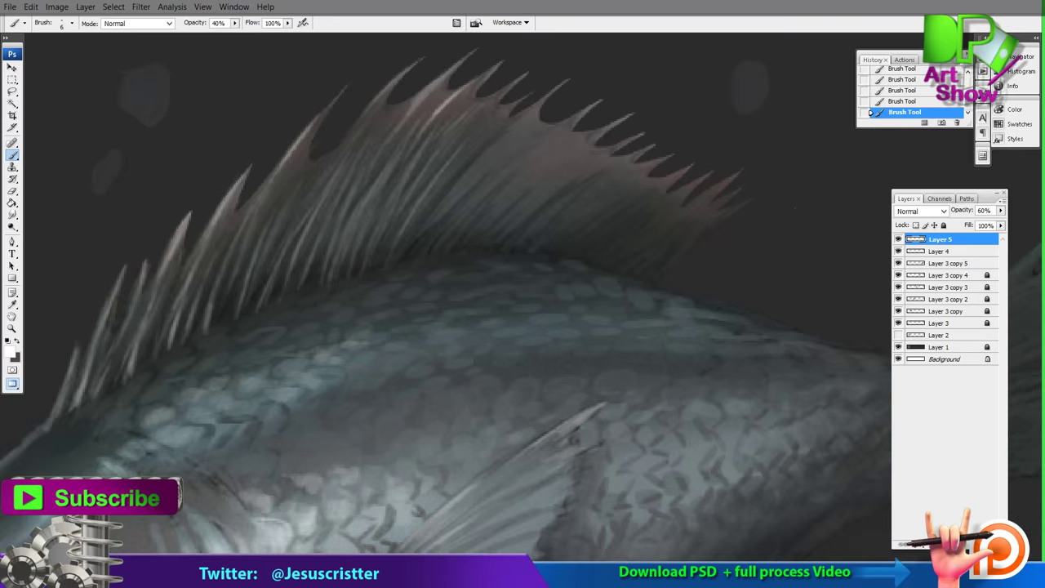
Step: Paint light rays along the rear end of the dorsal fin at 40% opacity and sample the fin's colour
left_click_drag(665, 274, 751, 186)
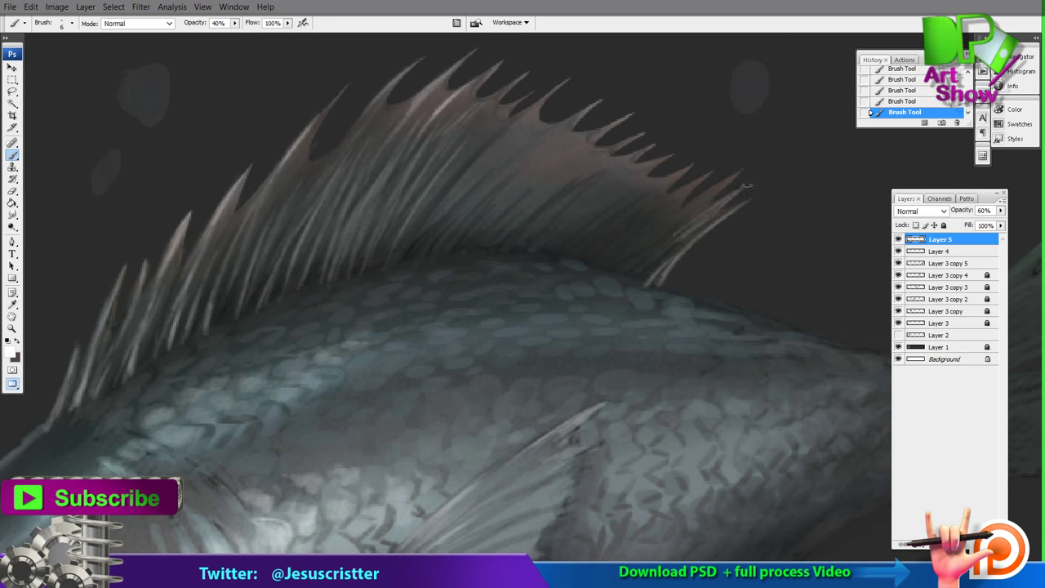
left_click_drag(706, 219, 739, 193)
left_click_drag(649, 258, 685, 222)
left_click_drag(643, 278, 675, 240)
left_click_drag(693, 216, 728, 188)
left_click_drag(635, 287, 653, 261)
left_click_drag(637, 237, 684, 208)
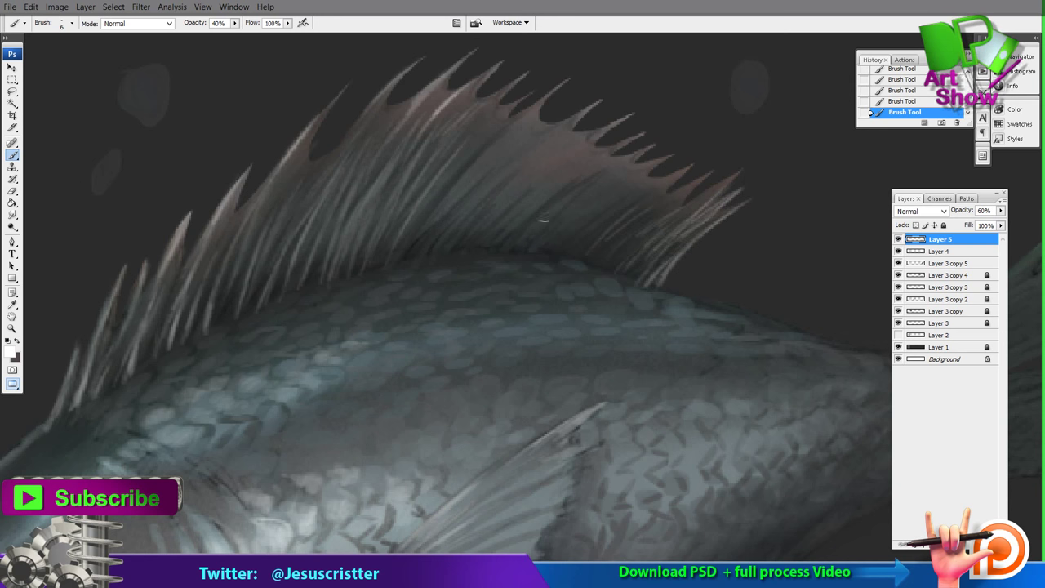
left_click(565, 157, "alt")
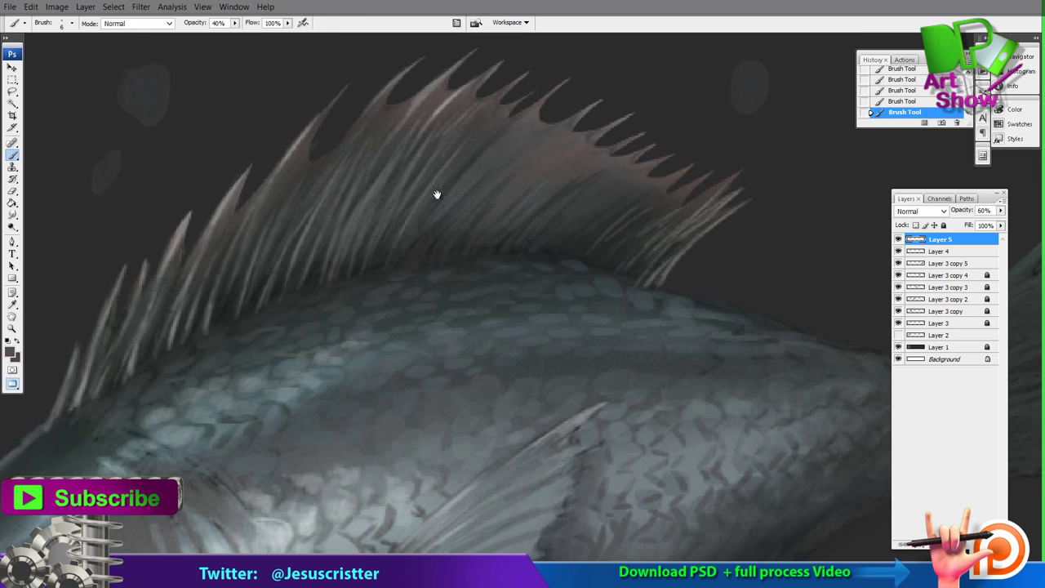
left_click_drag(437, 194, 470, 154)
key("z")
left_click(457, 181, "alt")
left_click(445, 185, "alt")
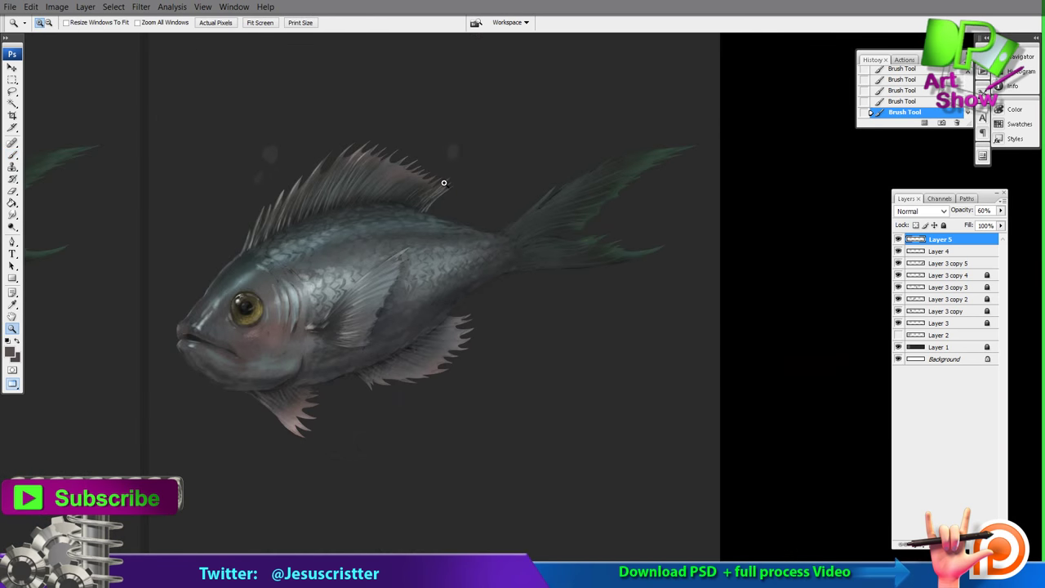
Step: Refine the pectoral fin's trailing edge in sampled tones with an 8 px brush at 40% opacity
left_click_drag(493, 214, 557, 181)
left_click_drag(664, 152, 295, 382)
key("b")
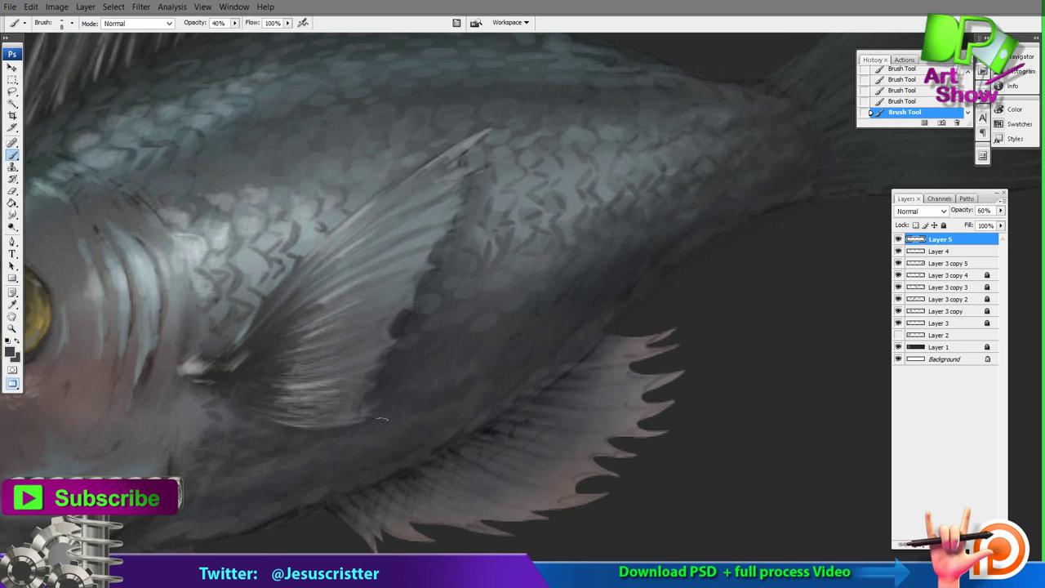
left_click(427, 268, "alt")
left_click_drag(397, 337, 358, 415)
left_click(452, 220, "alt")
mouse_move(436, 249)
left_mouse_down()
mouse_move(471, 152)
mouse_move(425, 211)
mouse_move(467, 157)
left_mouse_up()
Step: Paint dark rays on the anal fin with an 8 px brush at 60% opacity
left_click(531, 147, "ctrl+alt")
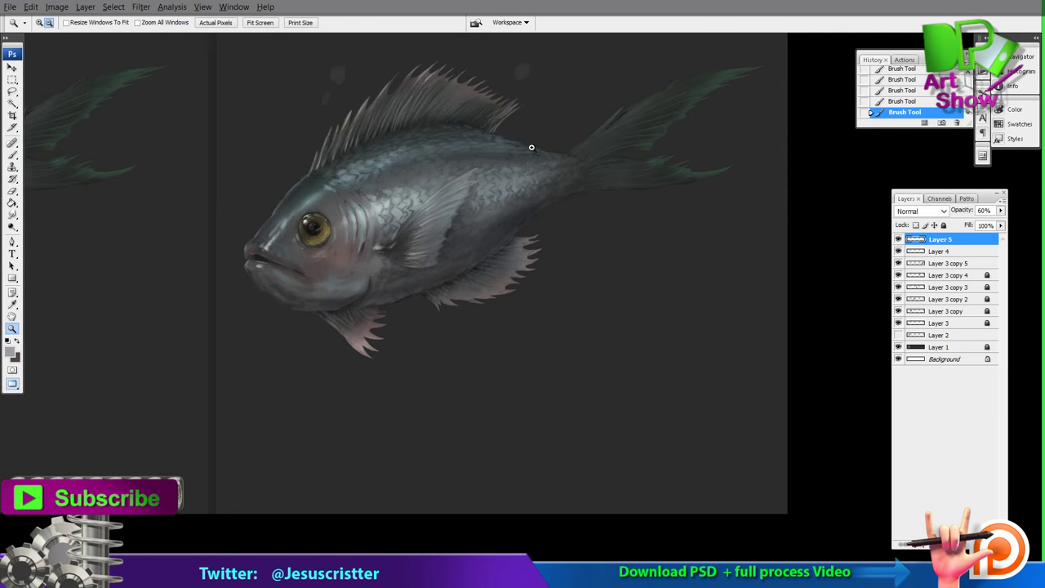
left_click_drag(623, 156, 404, 320)
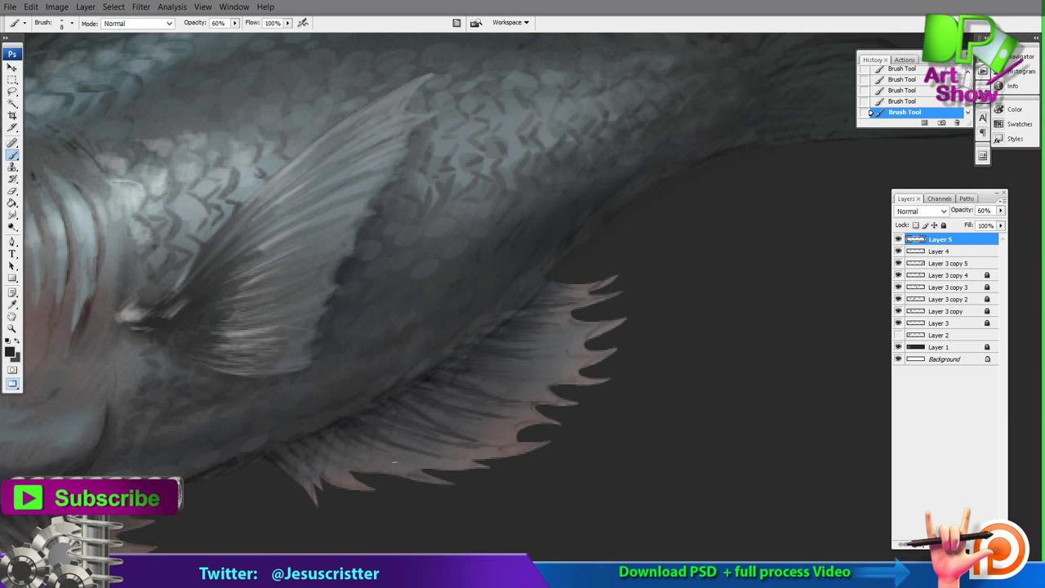
left_click_drag(320, 387, 801, 237)
Step: Choose a teal foreground colour and paint a rim light along the lower jaw and chin with an 8 px brush
key("i")
left_click_drag(305, 231, 275, 329)
left_click(201, 269)
left_click(10, 352)
left_click(624, 203)
left_click(527, 173)
left_click(723, 123)
left_click_drag(490, 245, 475, 187)
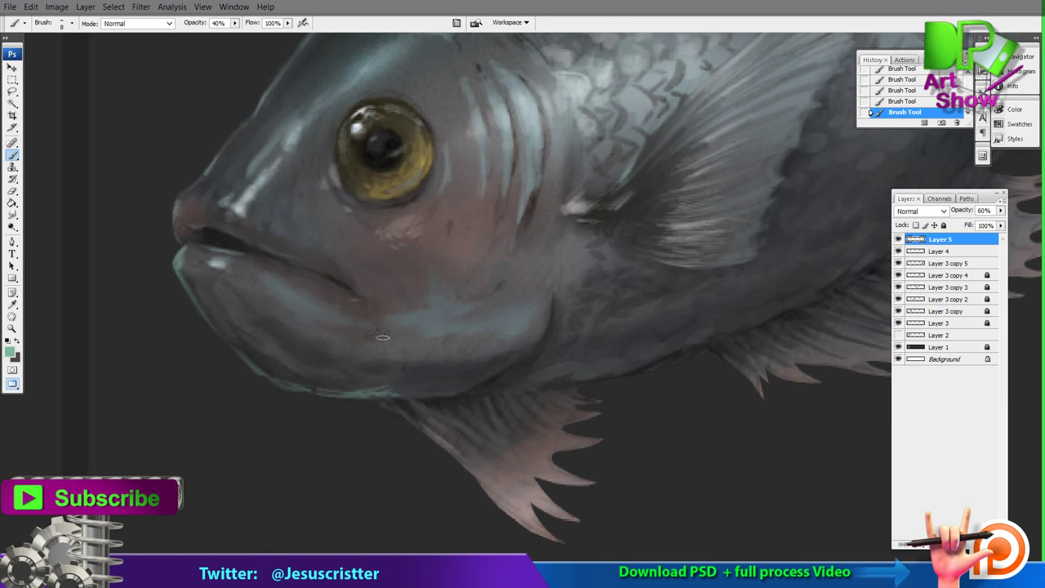
left_click_drag(376, 389, 347, 390)
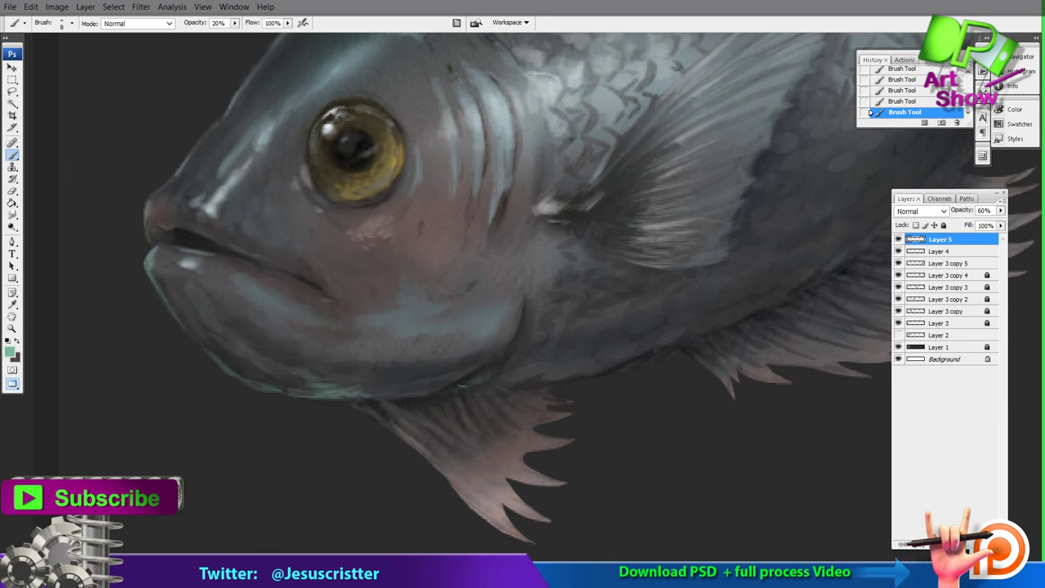
Step: Continue the teal rim light along the belly edge and tint the area behind the gill cover at 20% opacity
left_click_drag(563, 382, 653, 356)
left_click_drag(621, 342, 526, 450)
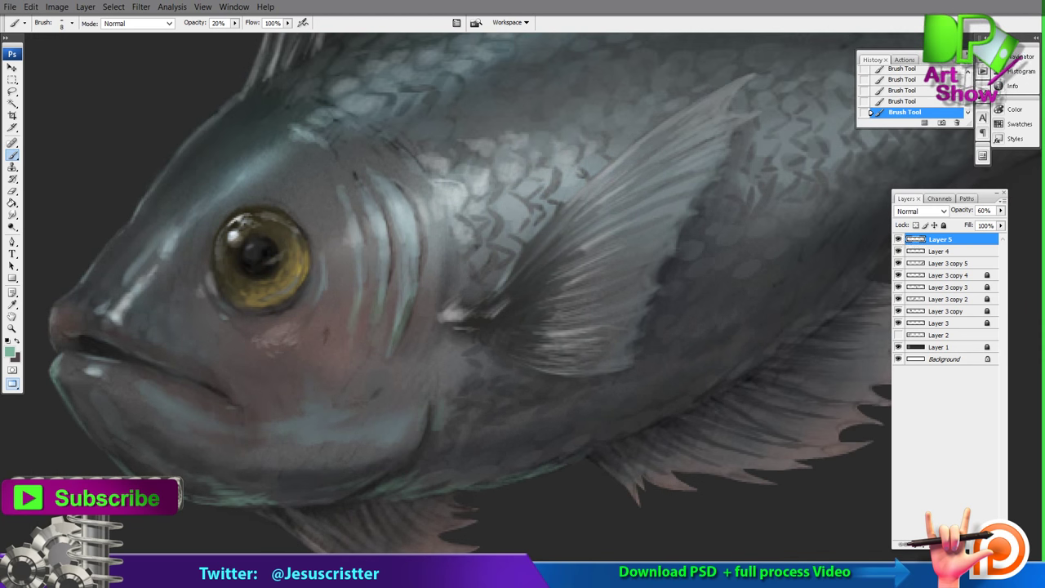
left_click(594, 327, "ctrl+alt")
left_click(600, 281, "ctrl")
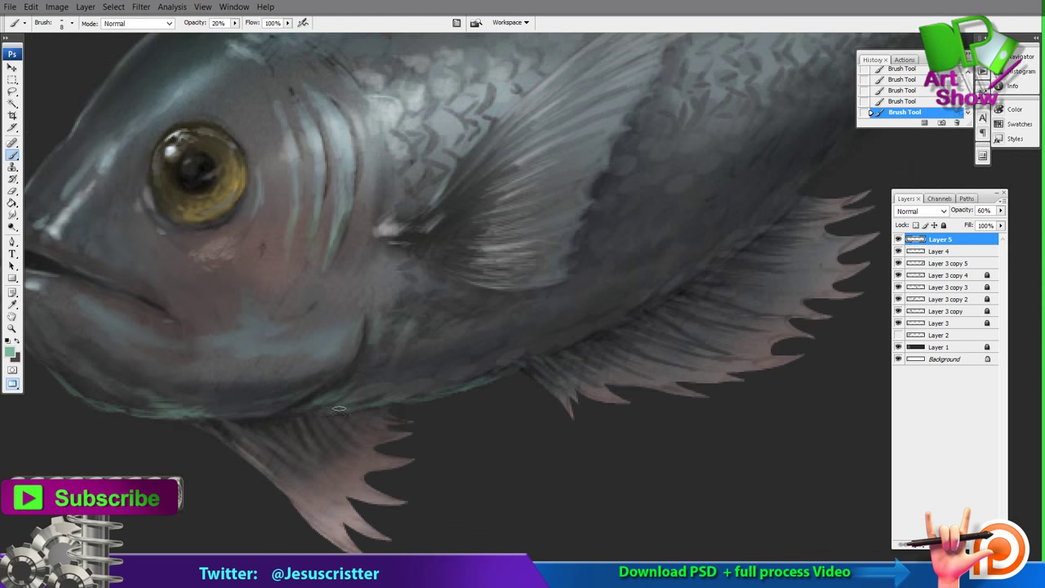
left_click_drag(405, 366, 490, 414)
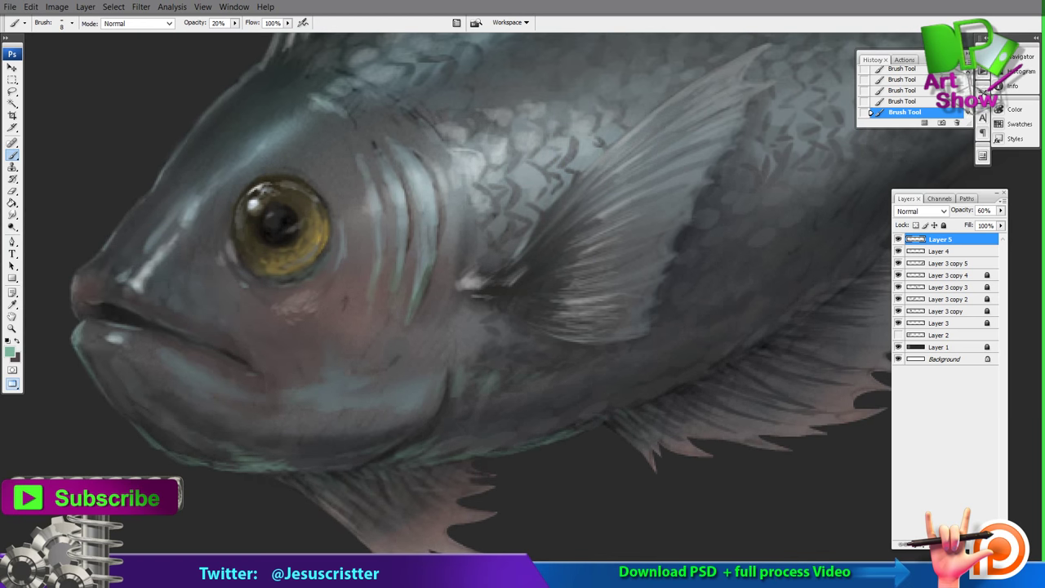
Step: Paint the teal rim light along the back and the dorsal fin's base with an 8 to 15 px brush at 20% opacity
left_click_drag(620, 155, 343, 440)
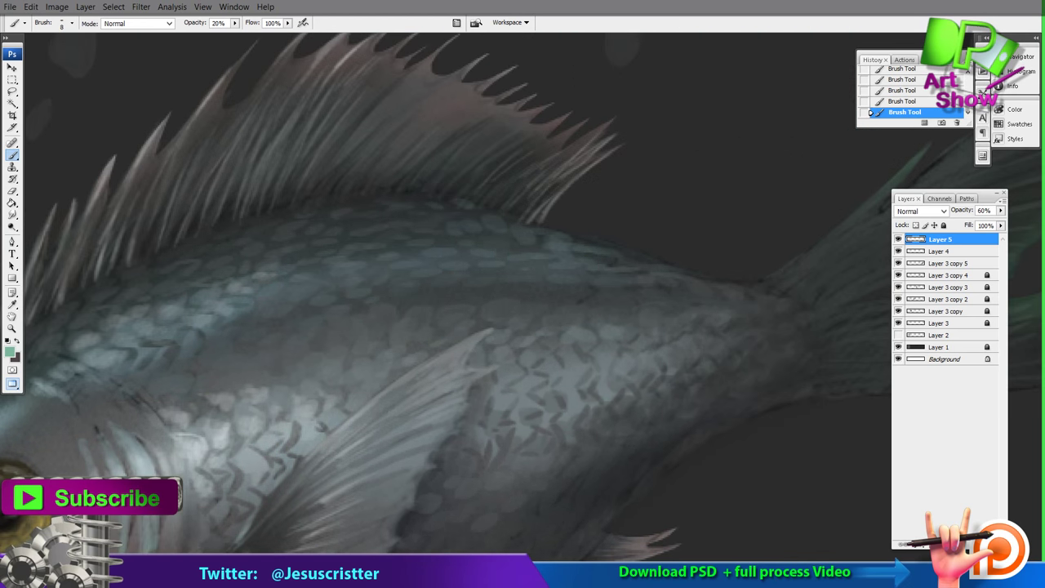
left_click_drag(554, 228, 428, 212)
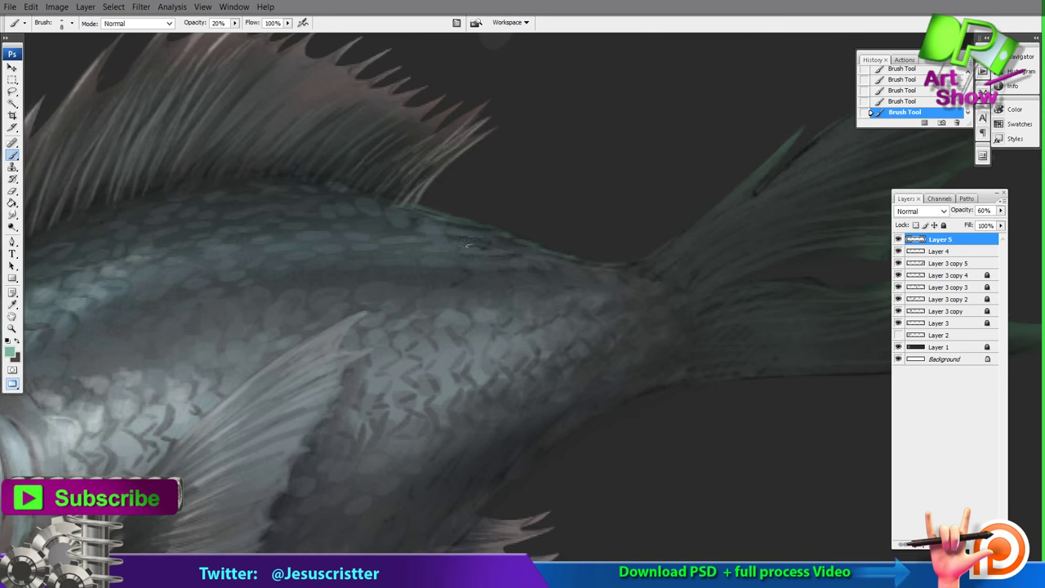
left_click_drag(299, 210, 544, 186)
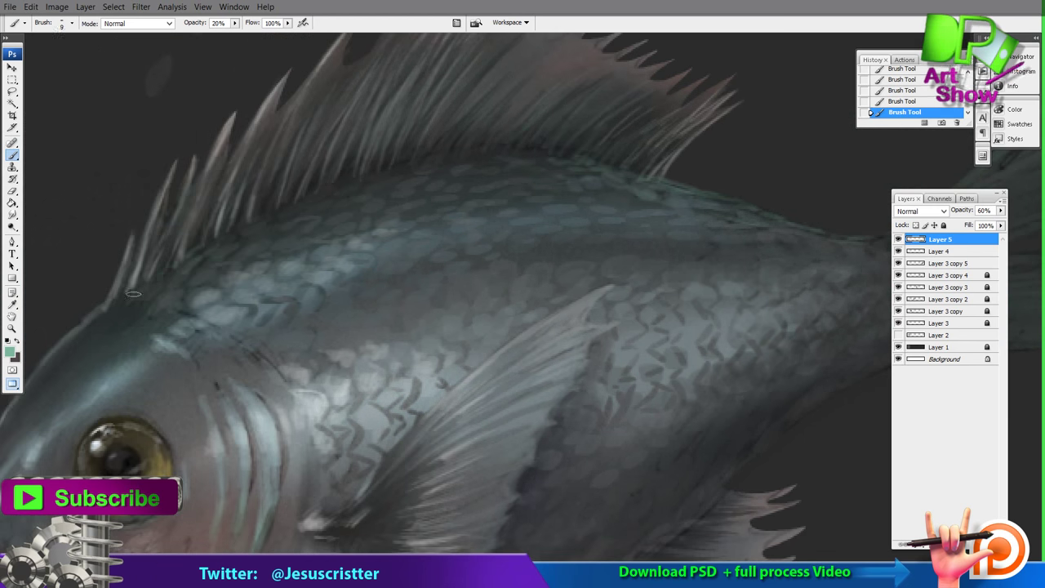
left_click_drag(154, 298, 208, 262)
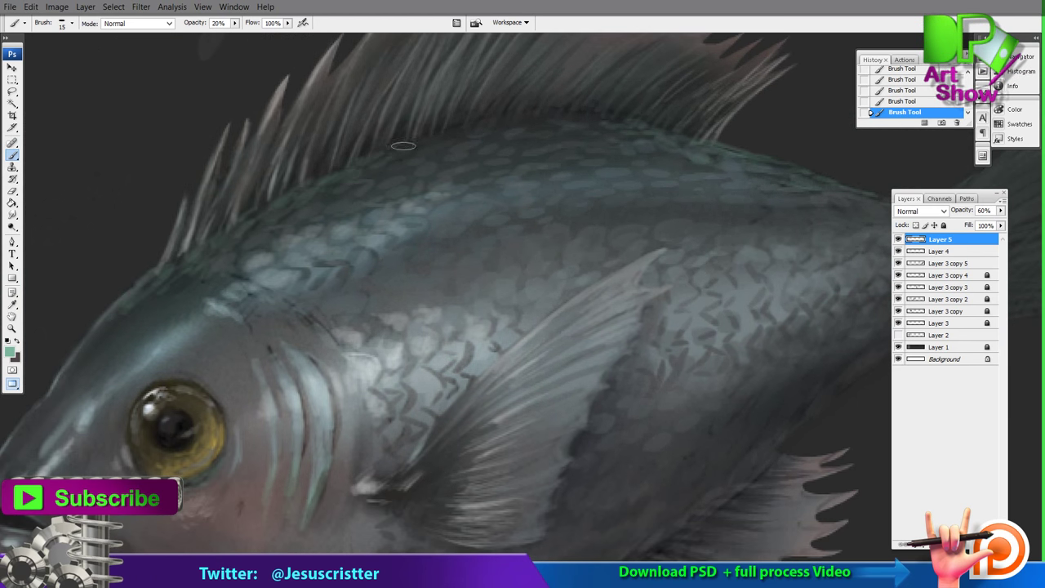
left_click_drag(529, 114, 155, 85)
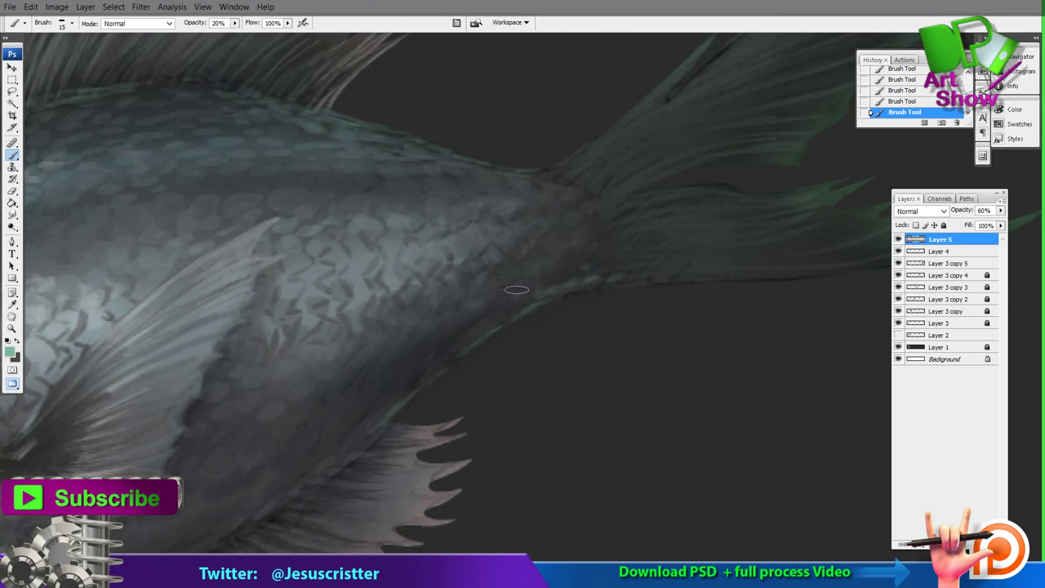
Step: Extend the teal rim light under the tail base and along the lower tail edge with a 15 px brush at 40% opacity
left_click_drag(568, 275, 473, 293)
left_click_drag(473, 308, 517, 295)
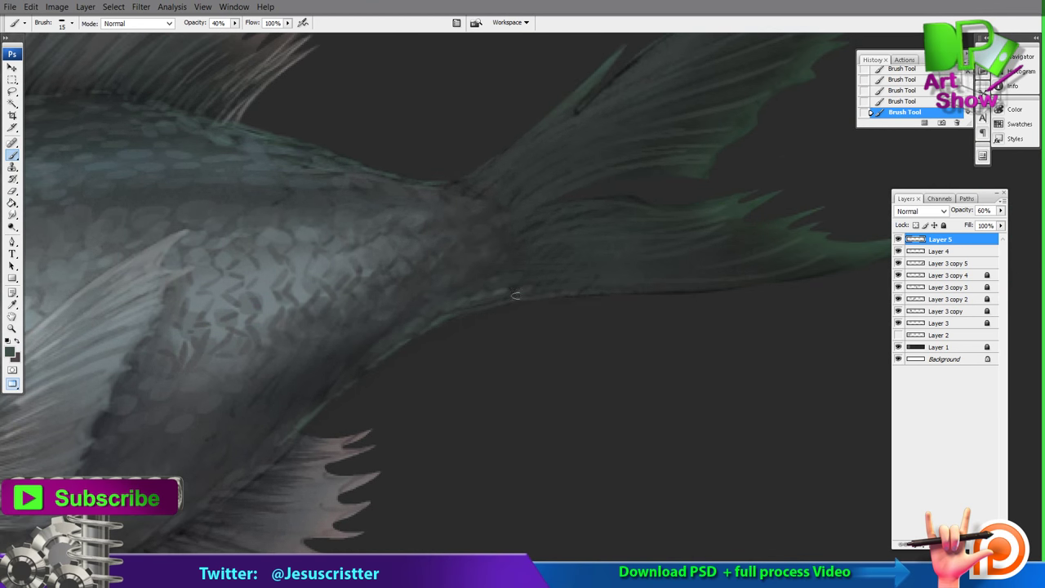
left_click_drag(592, 294, 497, 295)
mouse_move(522, 293)
left_mouse_down()
mouse_move(594, 289)
mouse_move(489, 291)
left_mouse_up()
left_click_drag(564, 289, 640, 275)
key("b")
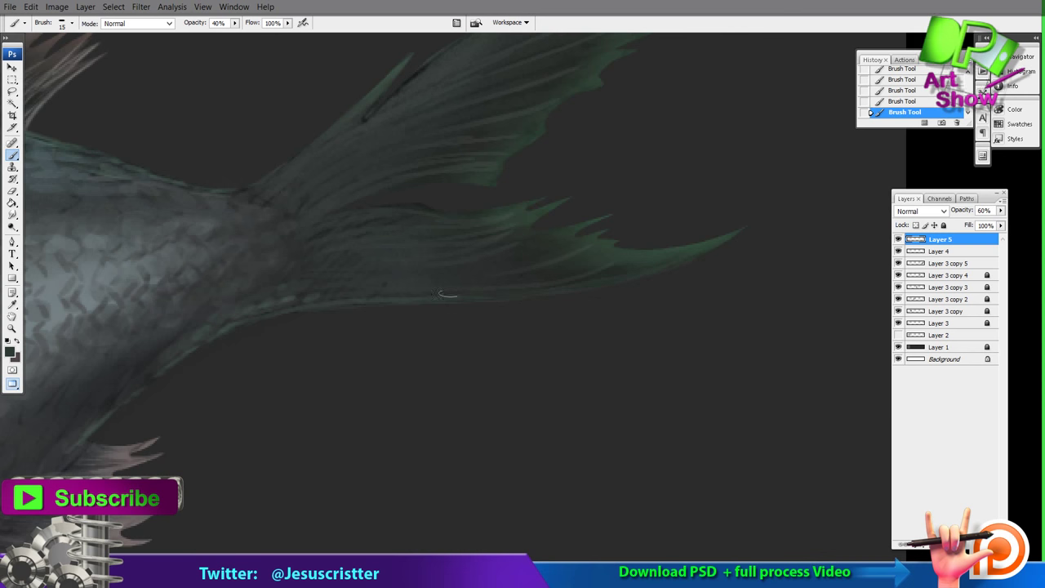
scroll(319, 224, "up", 3)
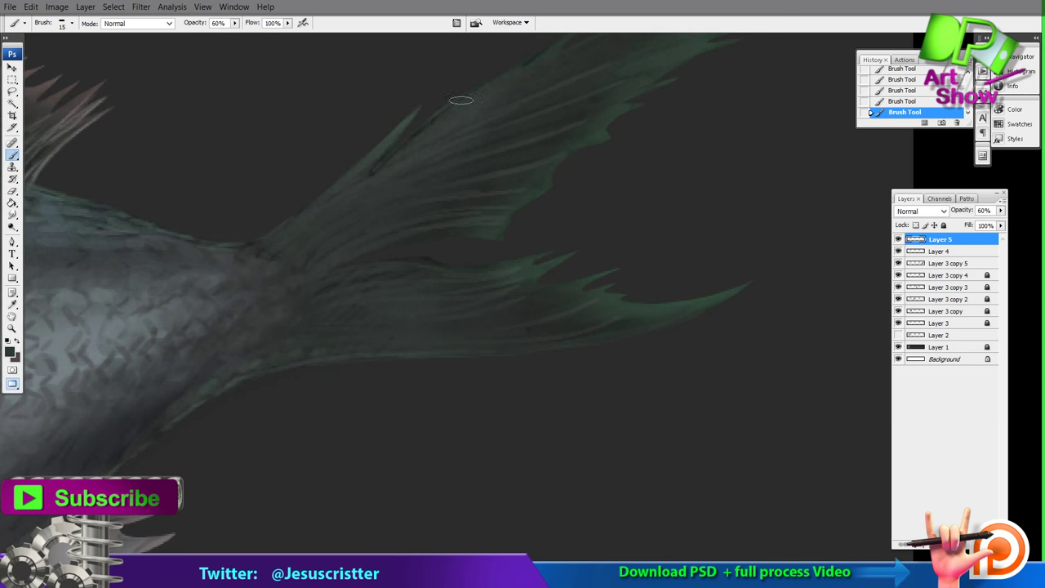
Step: Refine the upper tail fin's leading edge at 60% opacity with a smaller brush and a colour sampled from the fin
left_click_drag(527, 58, 442, 126)
key("bracketleft")
key("bracketleft")
key("bracketleft")
left_click(447, 131, "alt")
Step: Choose green #27b97d and paint a glow around the fish on Layer 4 with a soft 300 px brush at 60% opacity
scroll(274, 238, "down", 5)
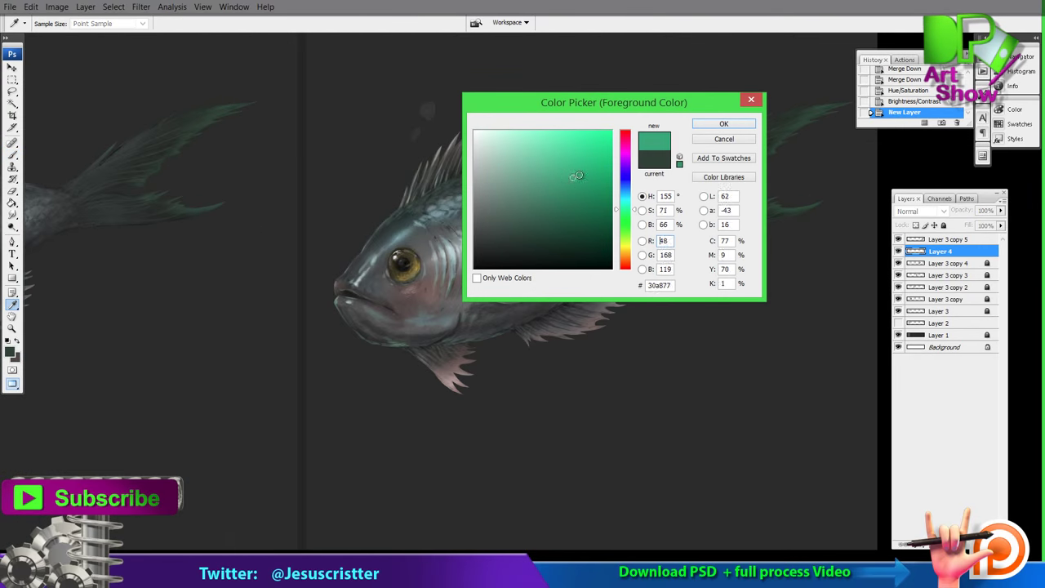
left_click(723, 124)
mouse_move(579, 176)
left_mouse_down()
mouse_move(522, 227)
mouse_move(449, 208)
left_mouse_up()
left_click(72, 23)
double_click(77, 313)
mouse_move(449, 200)
left_mouse_down()
mouse_move(420, 270)
mouse_move(679, 147)
mouse_move(548, 137)
left_mouse_up()
mouse_move(618, 351)
left_mouse_down()
mouse_move(759, 123)
mouse_move(401, 99)
left_mouse_up()
mouse_move(663, 293)
left_mouse_down()
mouse_move(651, 248)
mouse_move(653, 139)
left_mouse_up()
left_click_drag(411, 355, 571, 389)
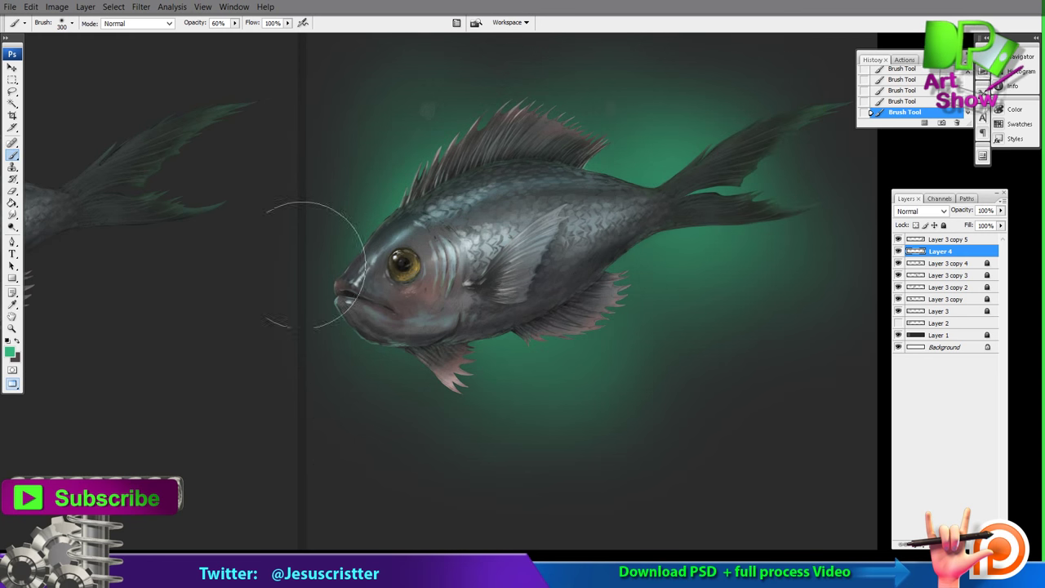
Step: Lower the green glow layer's opacity to 50% and add a new layer above it
key("h")
key("5")
key("ctrl+alt+shift+n")
Step: Choose brighter teal #20dcae and paint a stronger glow behind the fish's head and back with the 300 px brush at 60% opacity
left_click(12, 352)
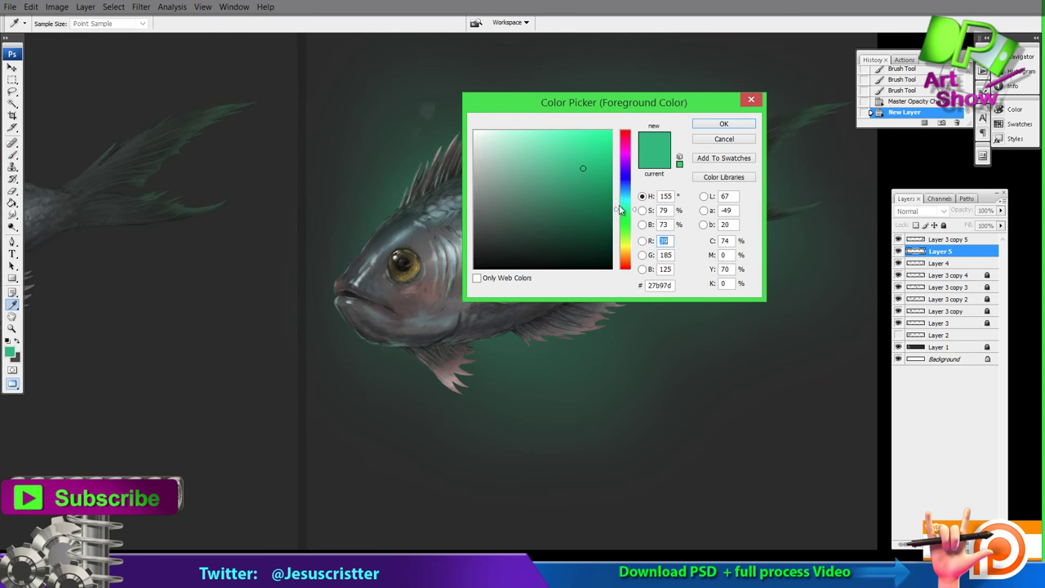
left_click(596, 161)
key("Return")
key("b")
left_click_drag(371, 288, 400, 266)
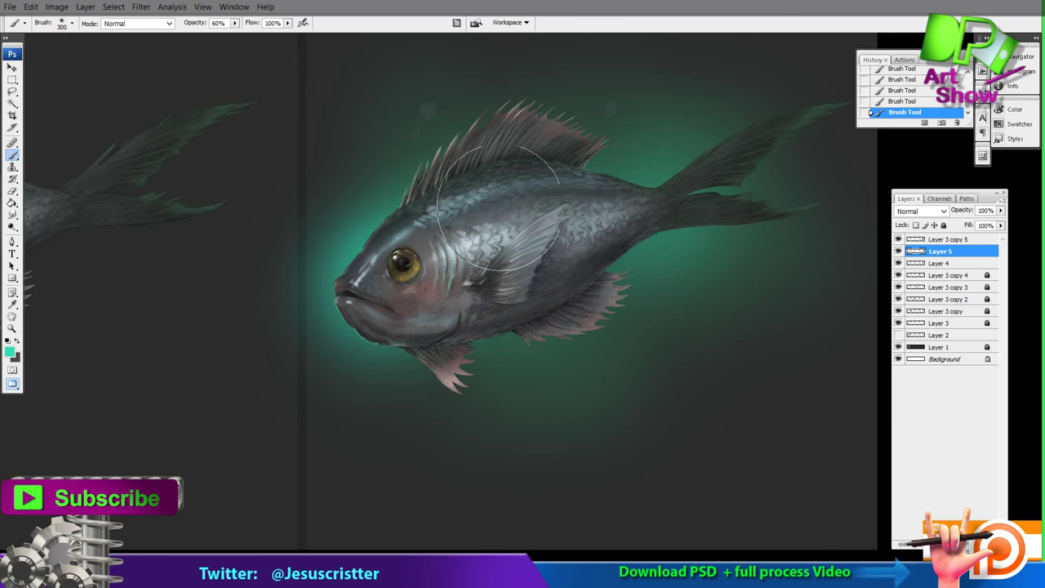
Step: Move the brighter glow layer beneath Layer 4 and lock it
left_click_drag(919, 253, 935, 269)
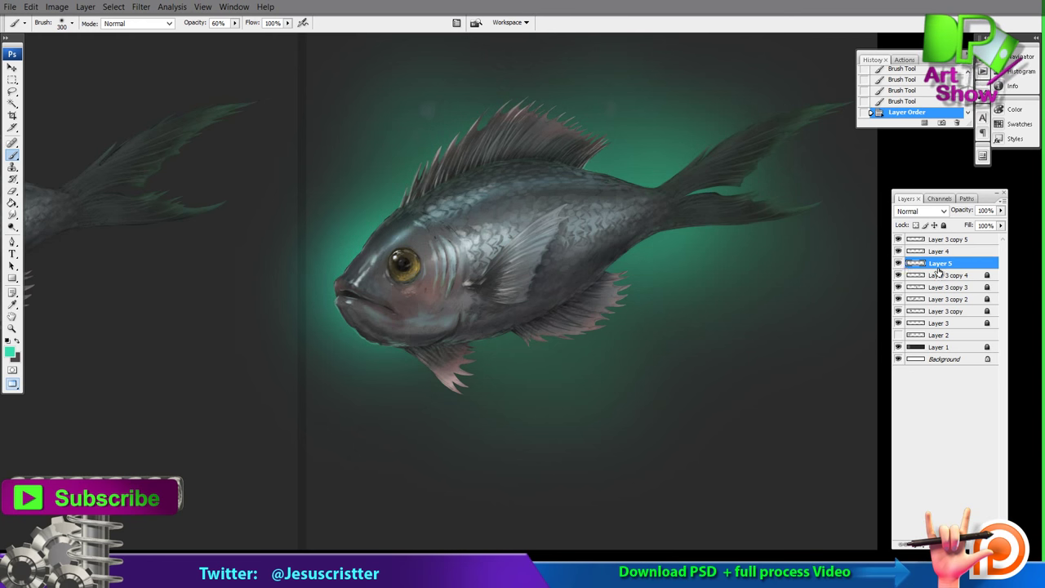
left_click(943, 225)
Step: Add a layer on top of the stack and paint a soft teal haze over the tail and dorsal fin with the 300 px brush
left_click(950, 240)
key("ctrl+alt+shift+n")
left_click_drag(777, 161, 765, 182)
left_click_drag(480, 122, 431, 196)
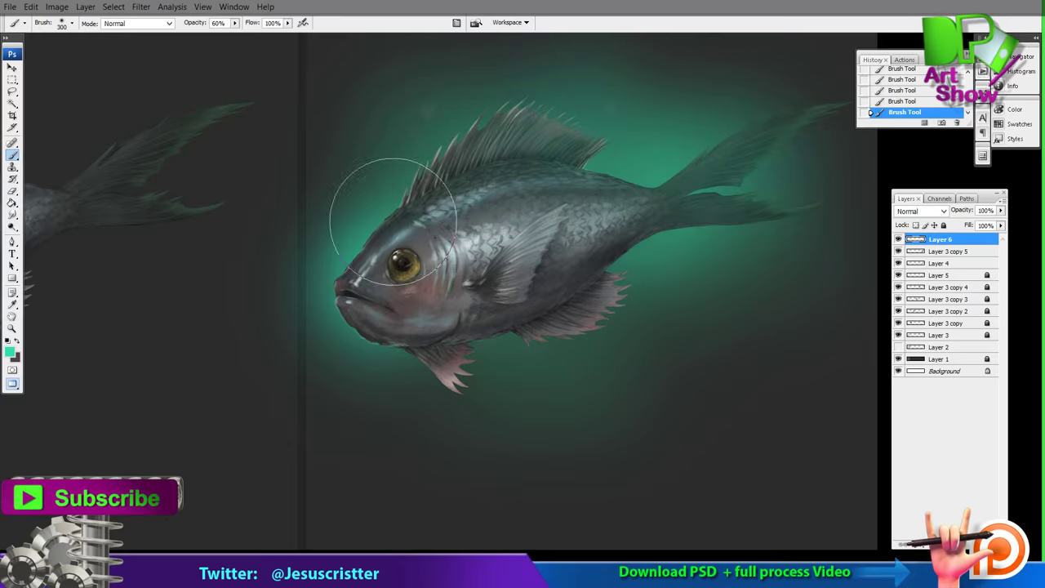
Step: Reduce the opacity of the teal haze layer and lock it
key("h")
key("5")
key("6")
left_click(951, 252)
left_click(949, 240)
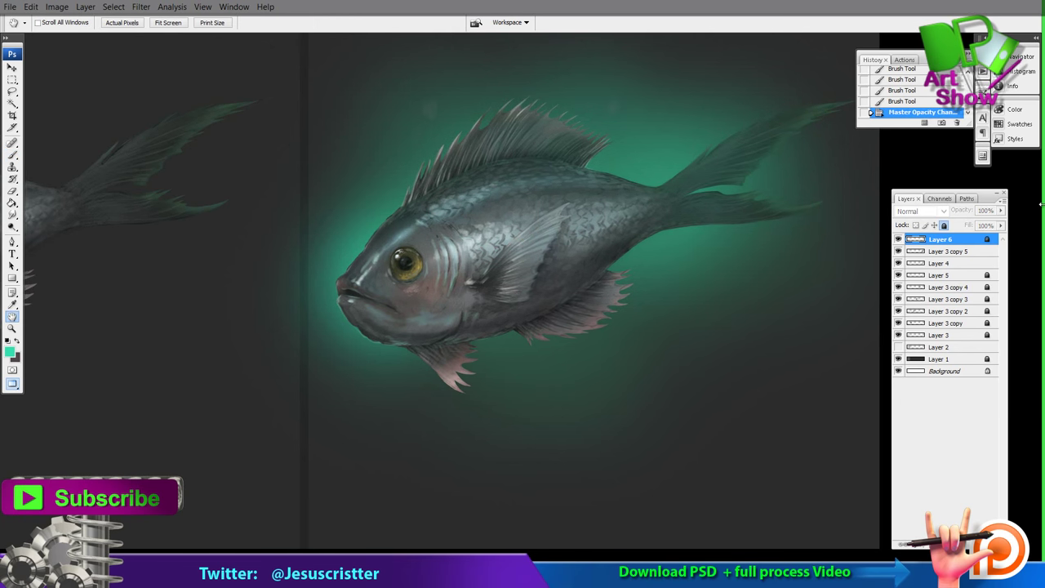
Step: Add a new layer on top of the stack and another one directly above Layer 4
key("ctrl+alt+shift+n")
key("z")
left_click(607, 219, "alt")
left_click_drag(622, 147, 380, 283)
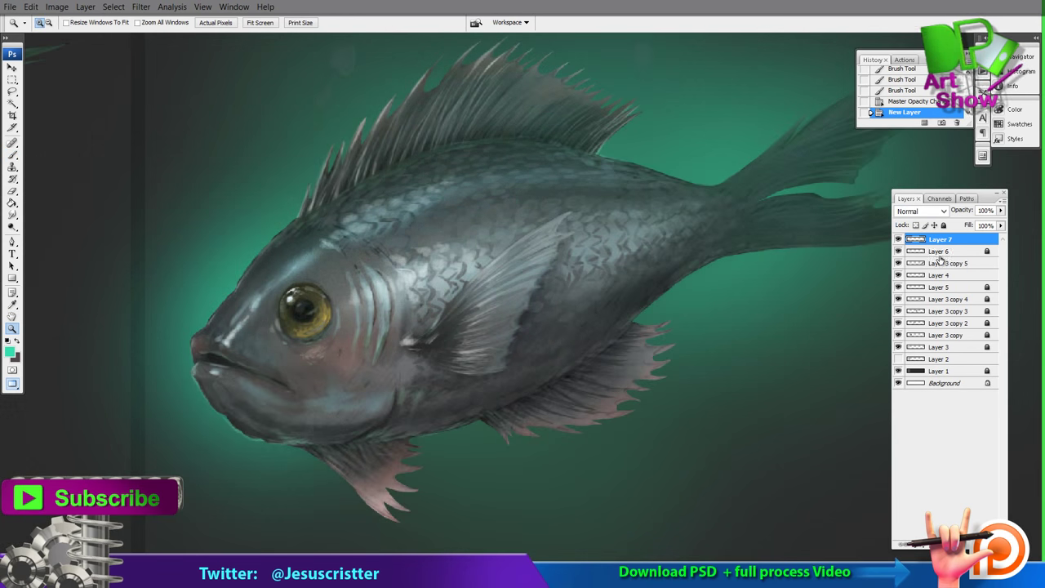
left_click(938, 275)
scroll(293, 131, "down", 1)
key("ctrl+shift+alt+n")
Step: Choose a muted blue and paint a soft haze into the background around the fish with the 300 px brush at 60% opacity
key("b")
left_click(10, 352)
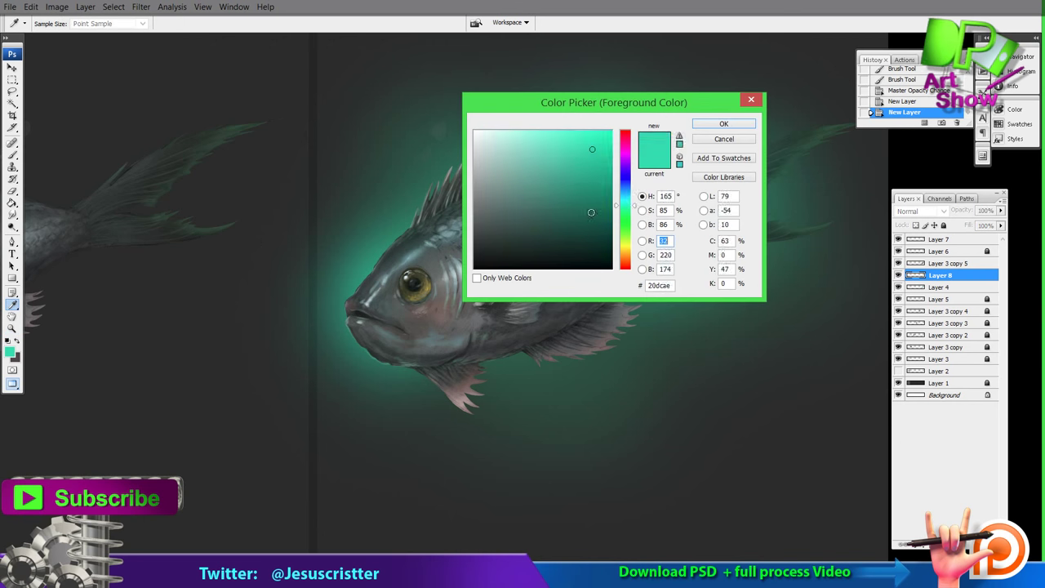
left_click(625, 194)
left_click(534, 185)
left_click(723, 123)
left_click_drag(403, 174, 356, 123)
left_click_drag(354, 112, 425, 90)
left_click_drag(425, 90, 367, 147)
mouse_move(420, 323)
left_mouse_down()
mouse_move(496, 393)
mouse_move(483, 371)
mouse_move(614, 388)
mouse_move(731, 312)
left_mouse_up()
left_click(650, 124)
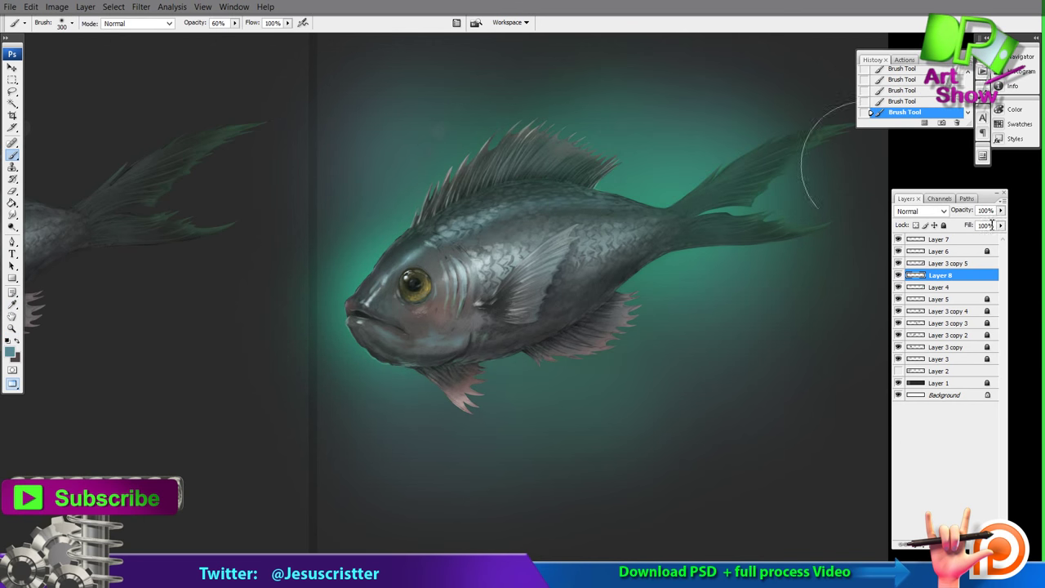
Step: Add a new layer above Layer 7 at the top of the stack, with the front of the dorsal fin in close-up
left_click(946, 239)
key("z")
left_click(432, 170)
left_click(424, 176)
left_click(415, 185)
left_click_drag(414, 185, 436, 290)
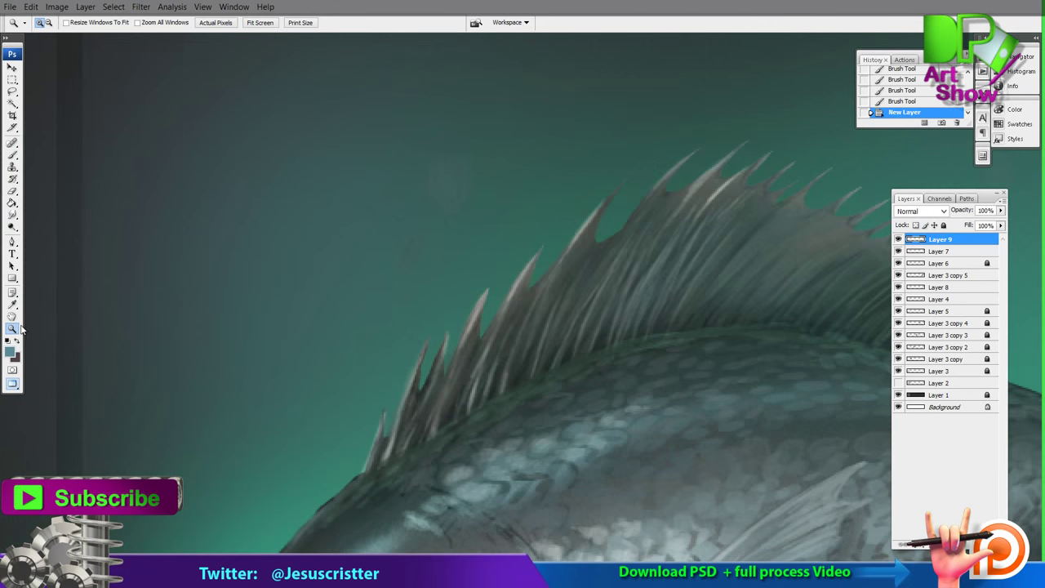
Step: Choose a very pale teal foreground colour and paint a short stroke in the water above the dorsal fin's front spines
left_click(10, 352)
left_click(487, 143)
left_click(625, 204)
left_click(488, 140)
left_click(722, 125)
left_click_drag(444, 172, 448, 188)
scroll(447, 188, "up", 1)
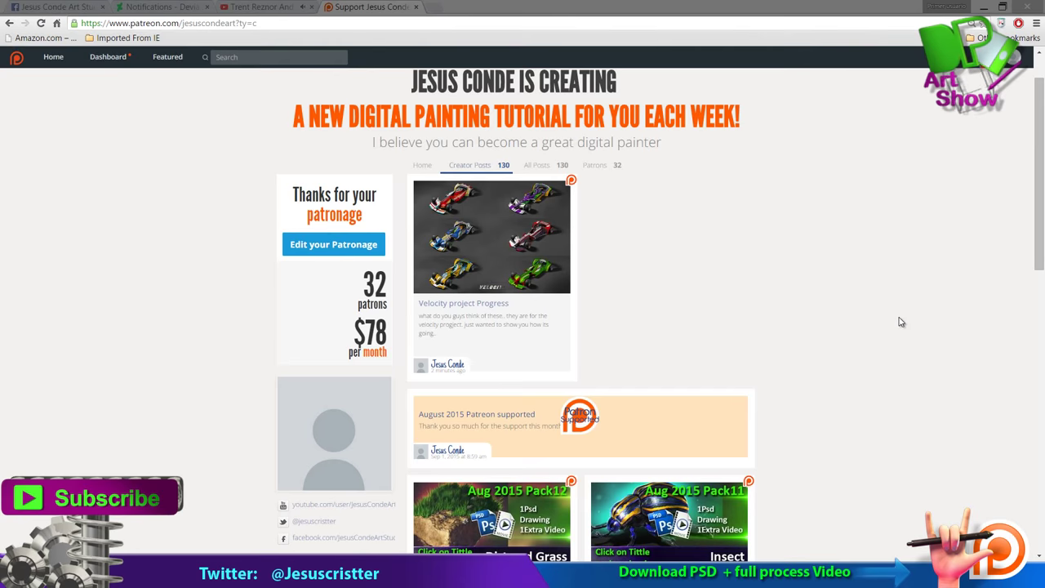
Step: Switch to the Patreon page in Chrome and look through the creator posts for the monthly tutorial packs
scroll(888, 292, "down", 5)
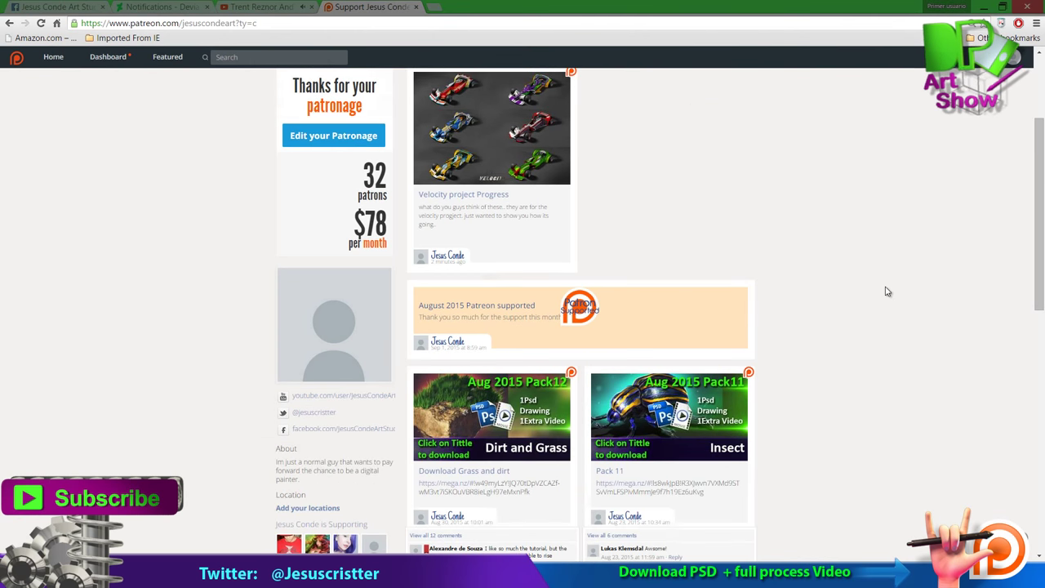
scroll(887, 291, "down", 5)
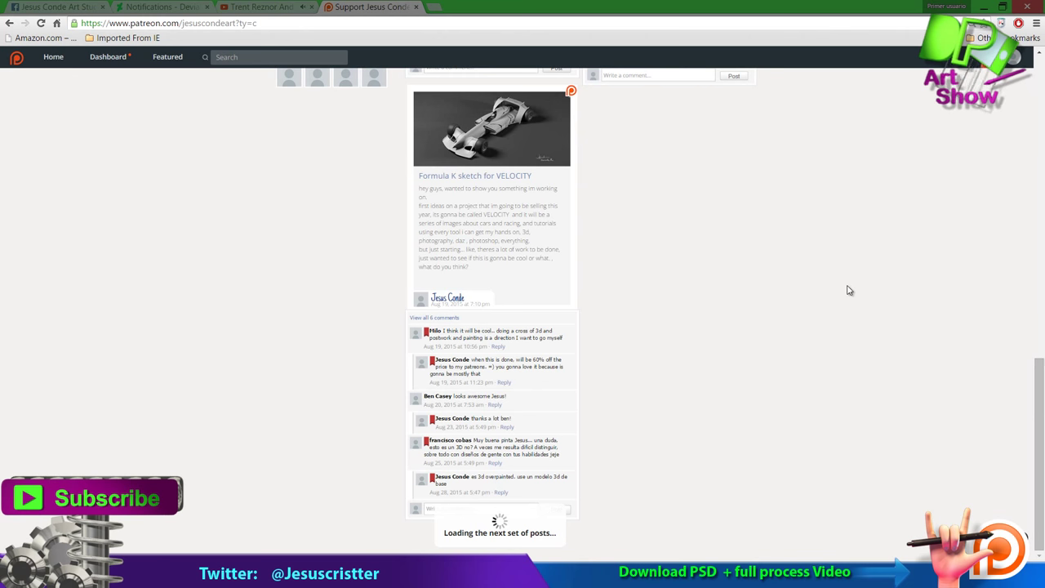
scroll(849, 289, "down", 5)
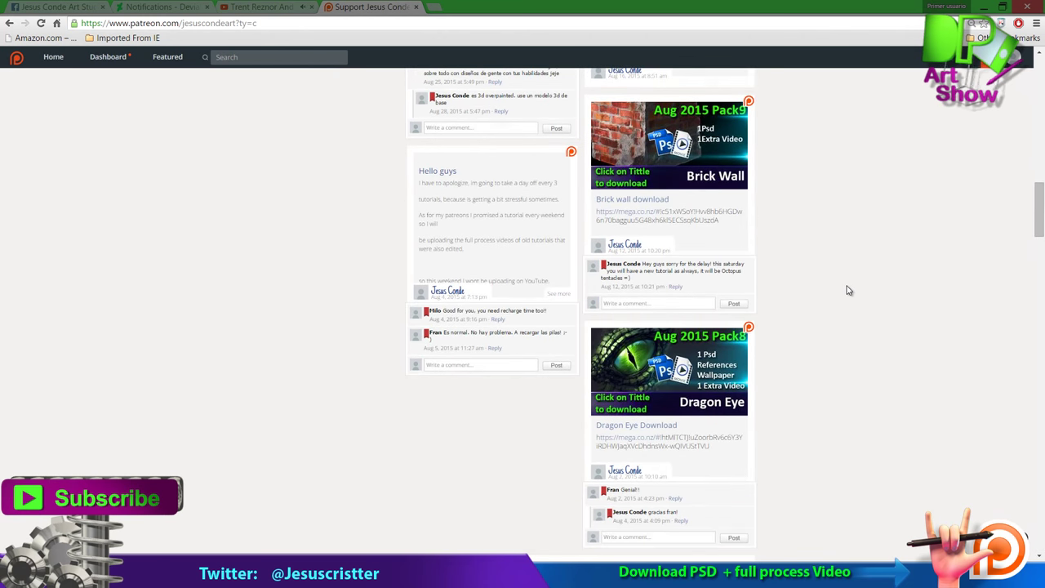
scroll(849, 290, "down", 6)
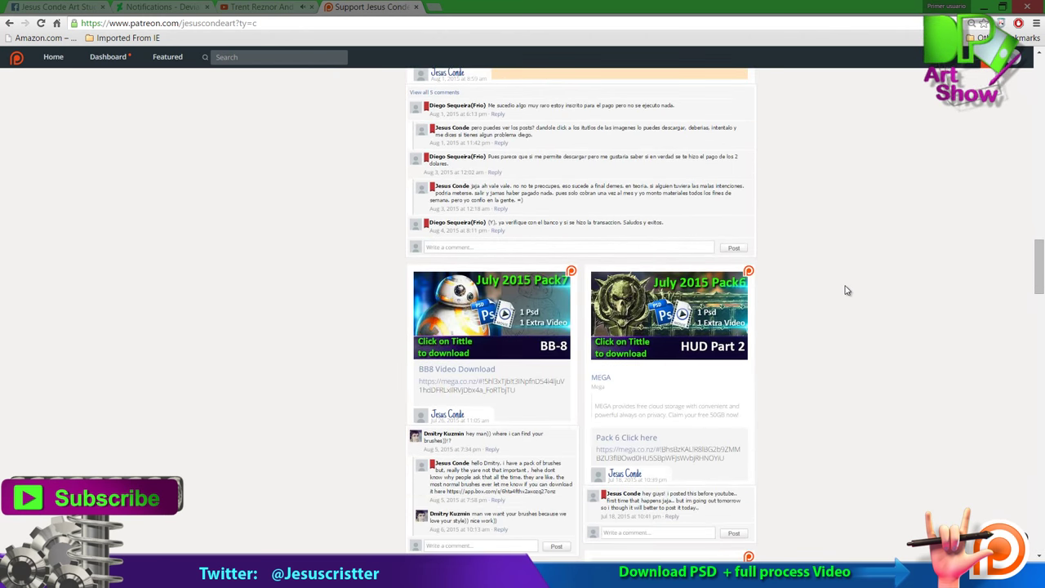
scroll(847, 290, "down", 10)
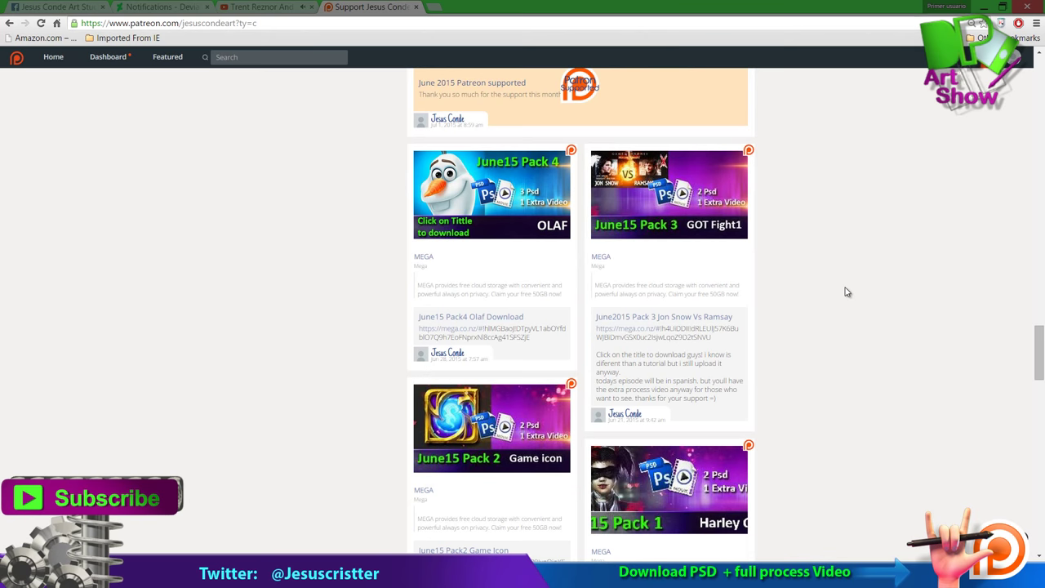
scroll(846, 291, "down", 10)
scroll(847, 293, "down", 4)
scroll(847, 293, "up", 9)
scroll(846, 292, "up", 5)
left_click_drag(1041, 345, 1043, 106)
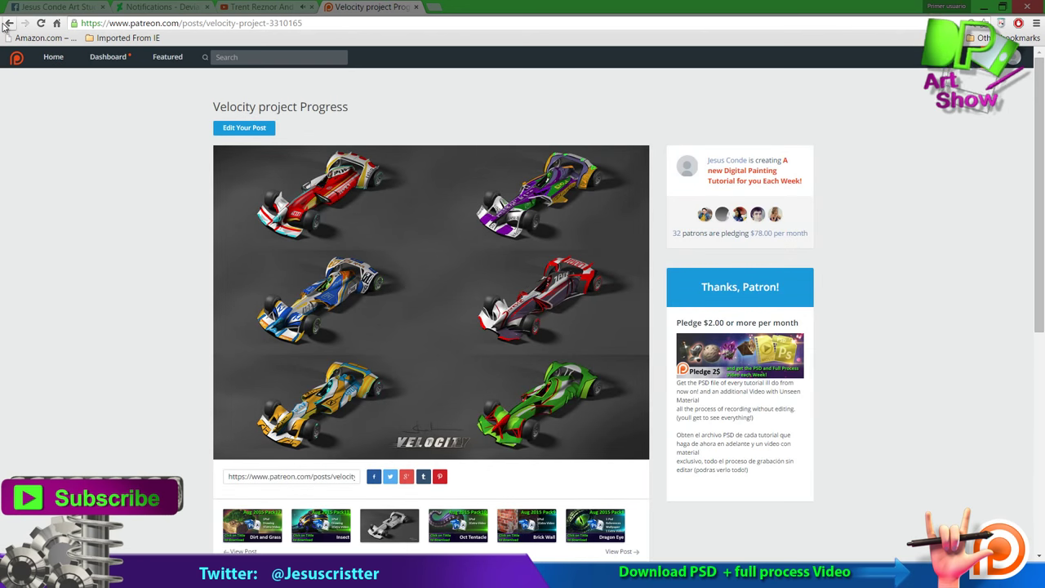
Step: Return from the Velocity project Progress post to the creator page and review the older tutorial pack posts again
left_click(8, 24)
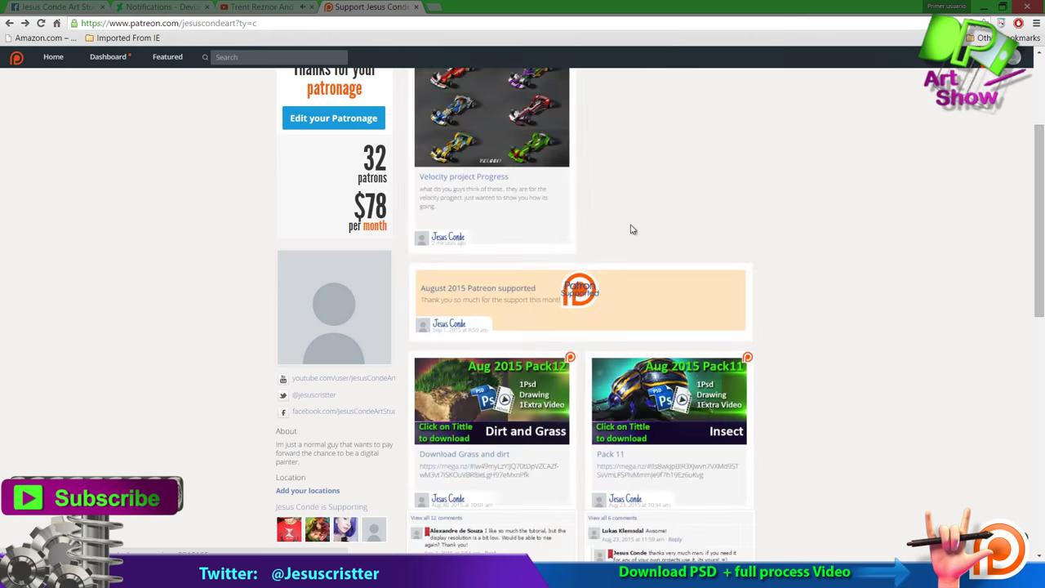
scroll(749, 301, "down", 2)
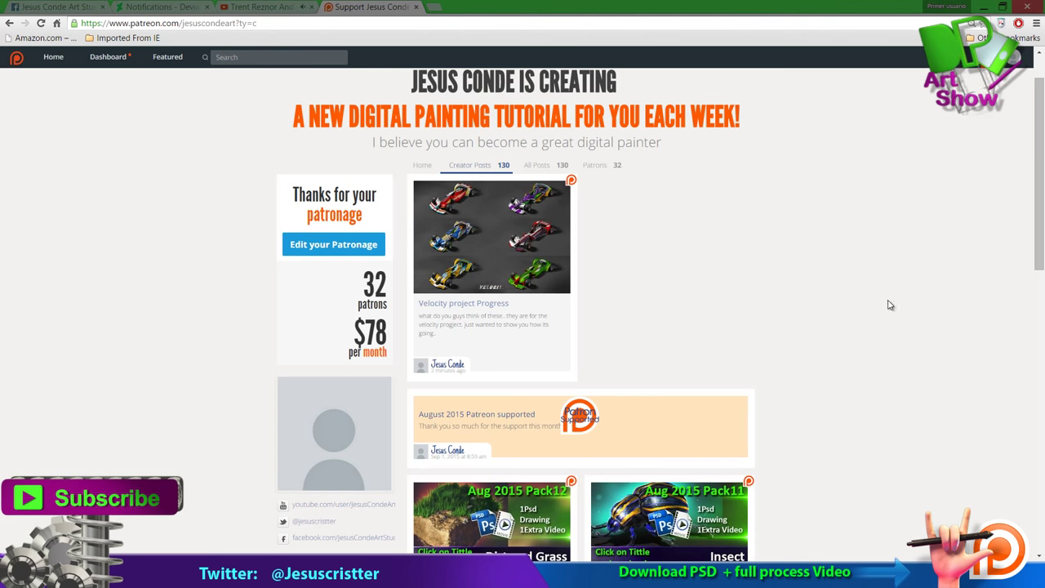
scroll(887, 292, "down", 1)
scroll(887, 291, "down", 5)
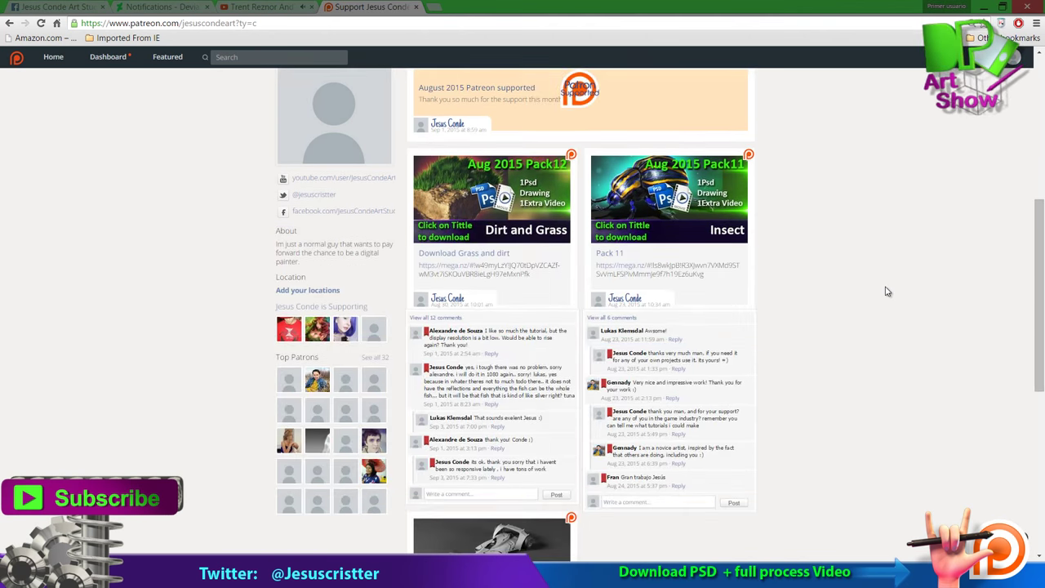
scroll(887, 292, "down", 2)
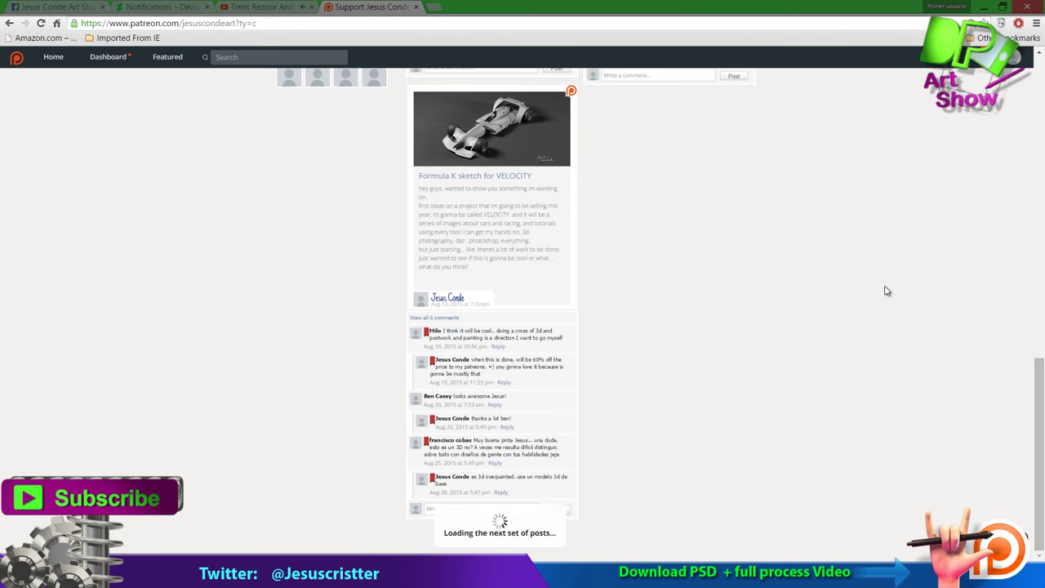
scroll(848, 290, "down", 4)
scroll(848, 291, "down", 6)
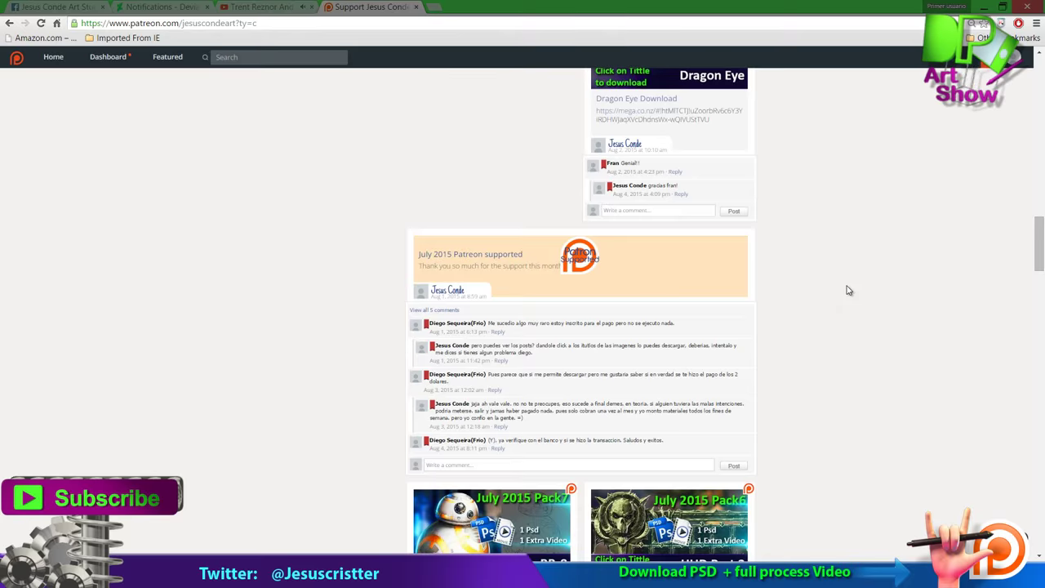
scroll(847, 291, "down", 6)
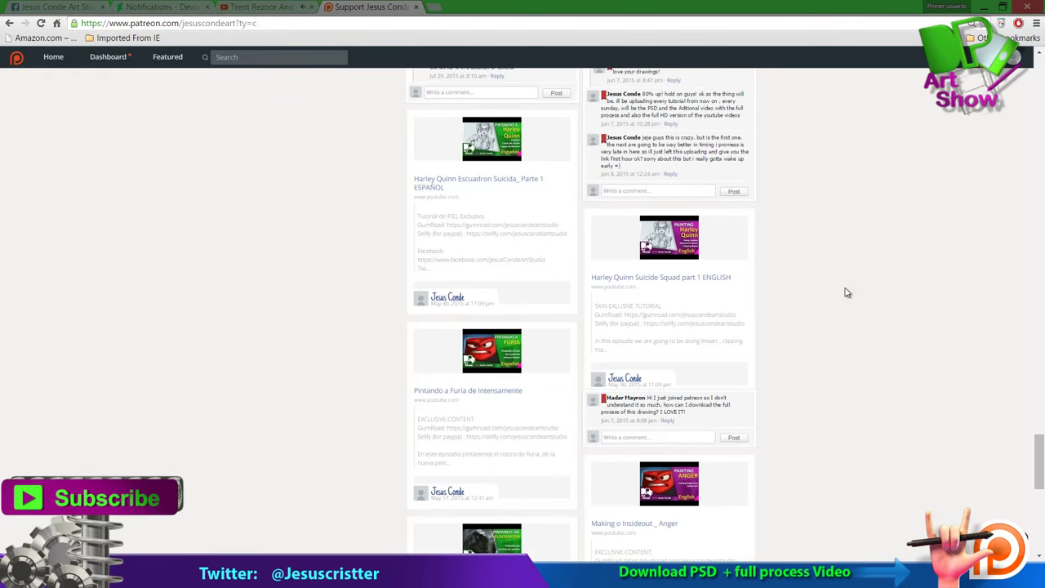
scroll(847, 293, "up", 3)
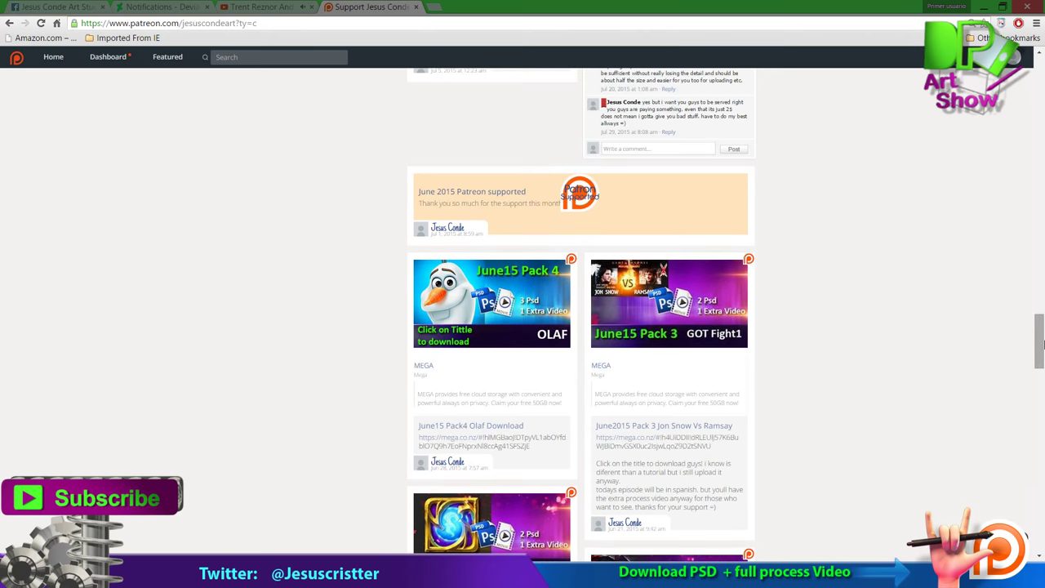
left_click_drag(1039, 343, 1021, 82)
scroll(1021, 81, "down", 3)
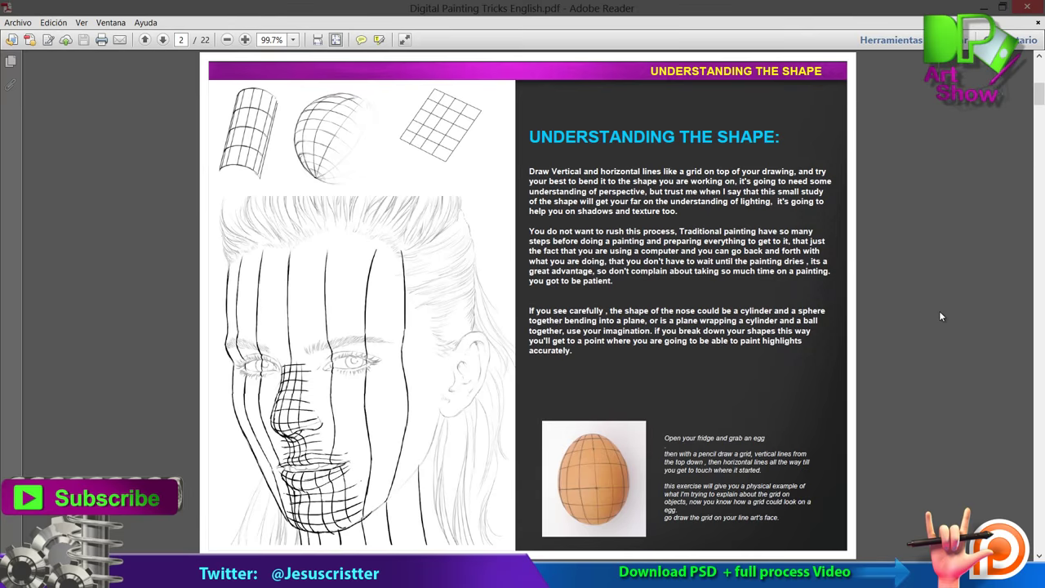
Step: Page through the Digital Painting Tricks PDF from Understanding the Shape past shadows, highlights and painting skin to Plan to Become a Great Artist
key("Page_Down")
key("Page_Down")
key("Page_Down")
key("Page_Down")
key("Page_Down")
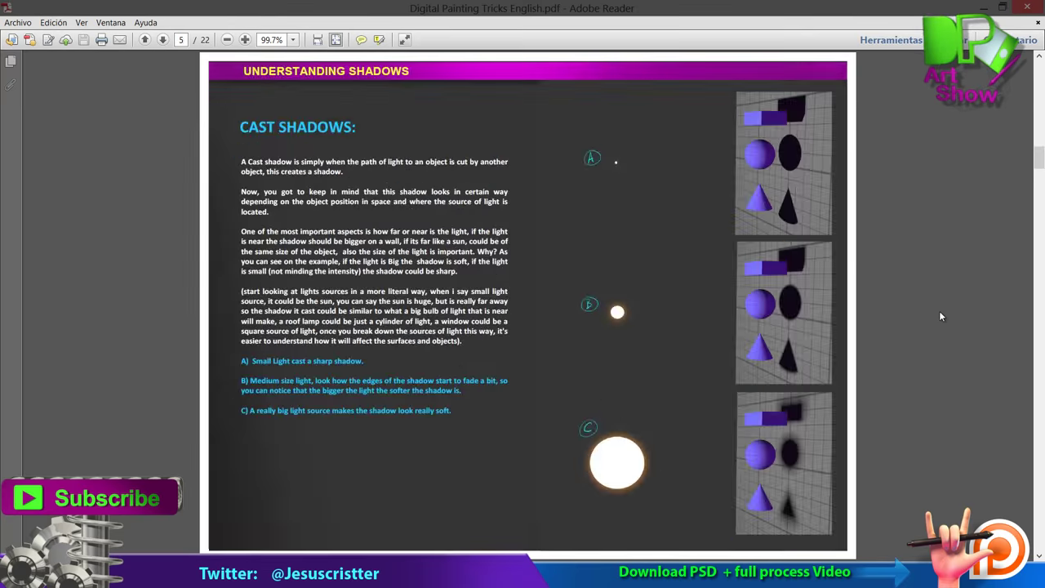
key("Page_Down")
key("Page_Down")
key("Page_Down")
key("Page_Down")
key("Page_Down")
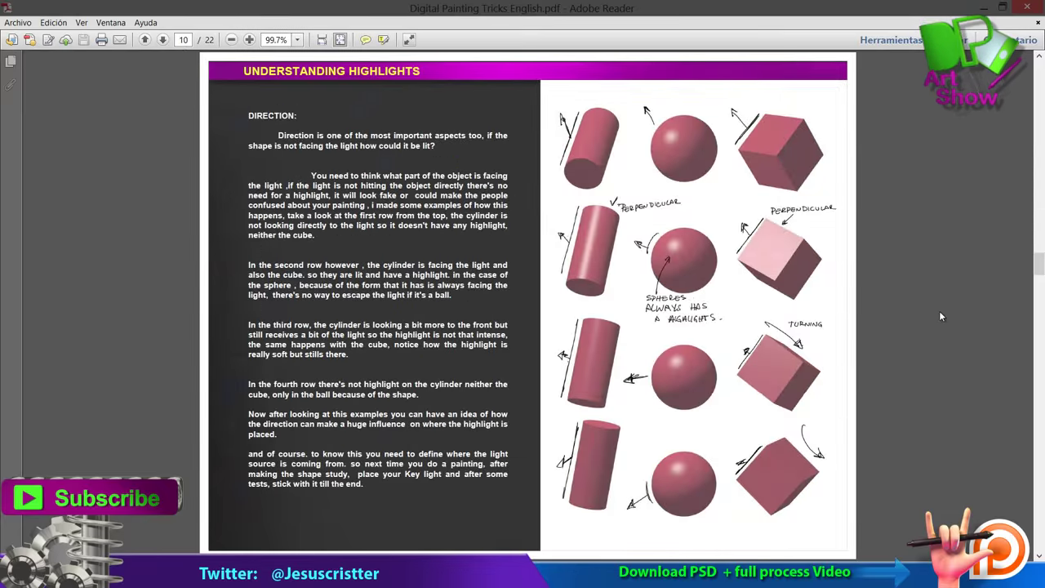
key("Page_Down")
key("Page_Down")
key("Page_Down")
key("Page_Down")
key("Page_Down")
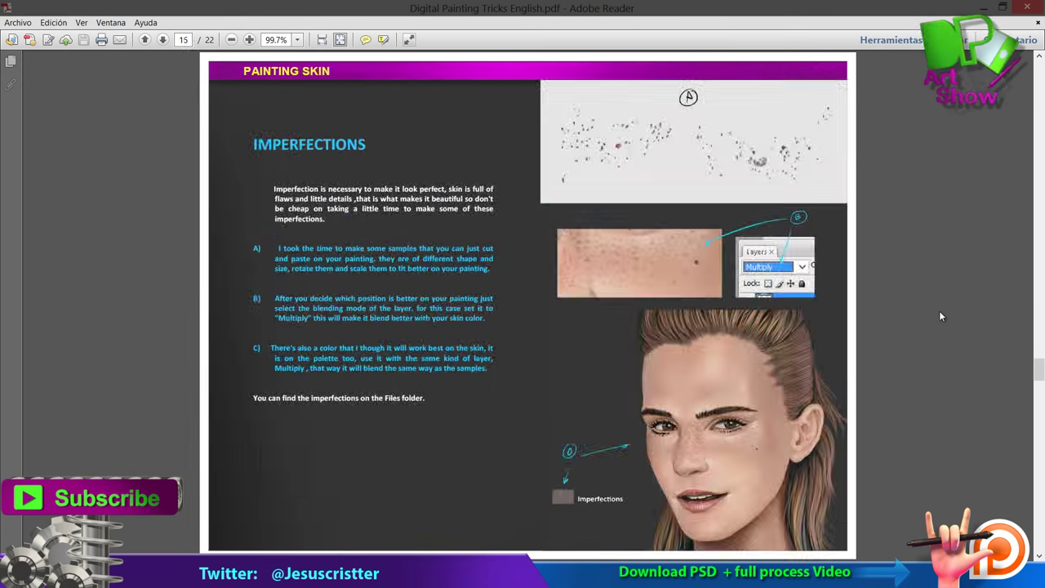
key("Page_Down")
key("Page_Down")
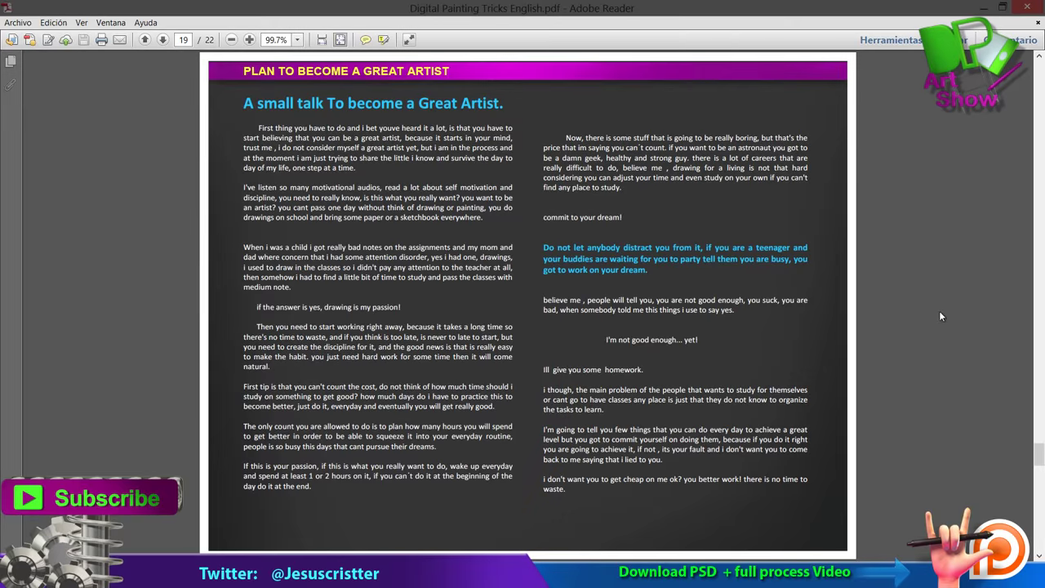
Step: Leaf back through the PDF from the closing pages to the Painting Beard page and the painting pages before it
key("Page_Down")
key("Page_Up")
key("Page_Up")
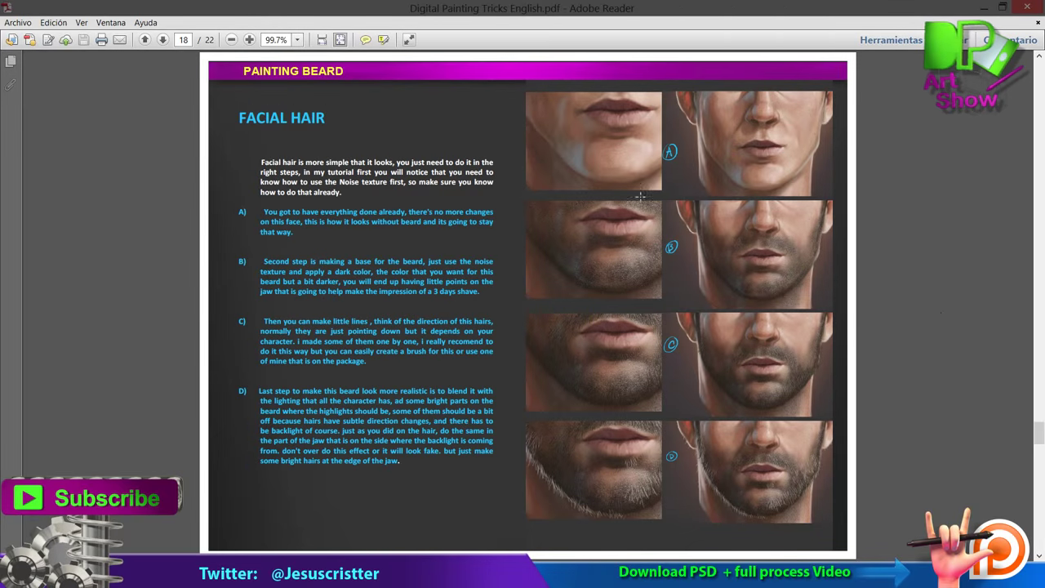
key("Page_Up")
key("Page_Up")
key("Page_Up")
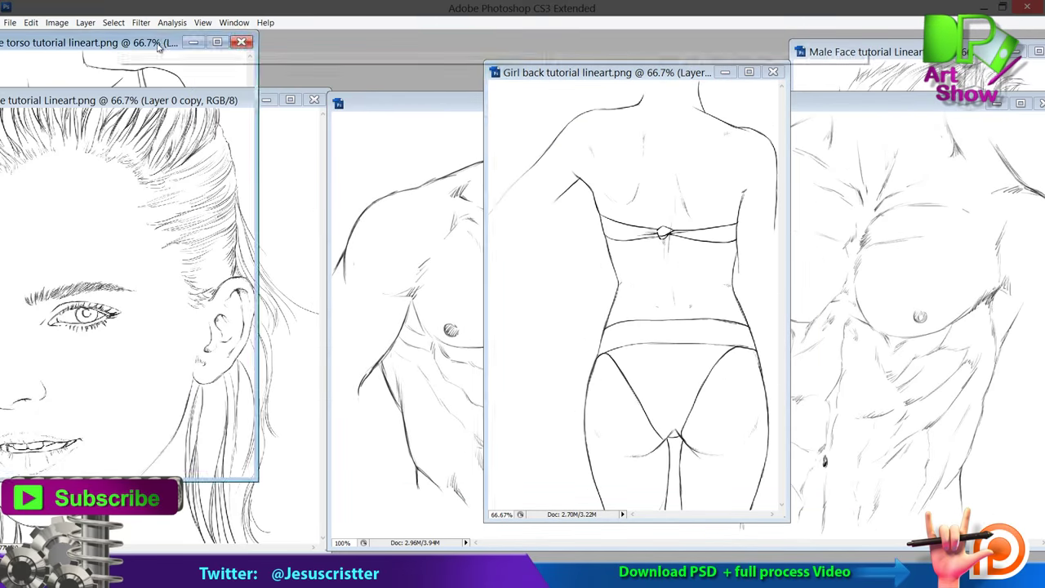
Step: Switch to Photoshop and rearrange the lineart, imperfections and skin noise texture document windows to show the packaged files
left_click_drag(905, 54, 811, 65)
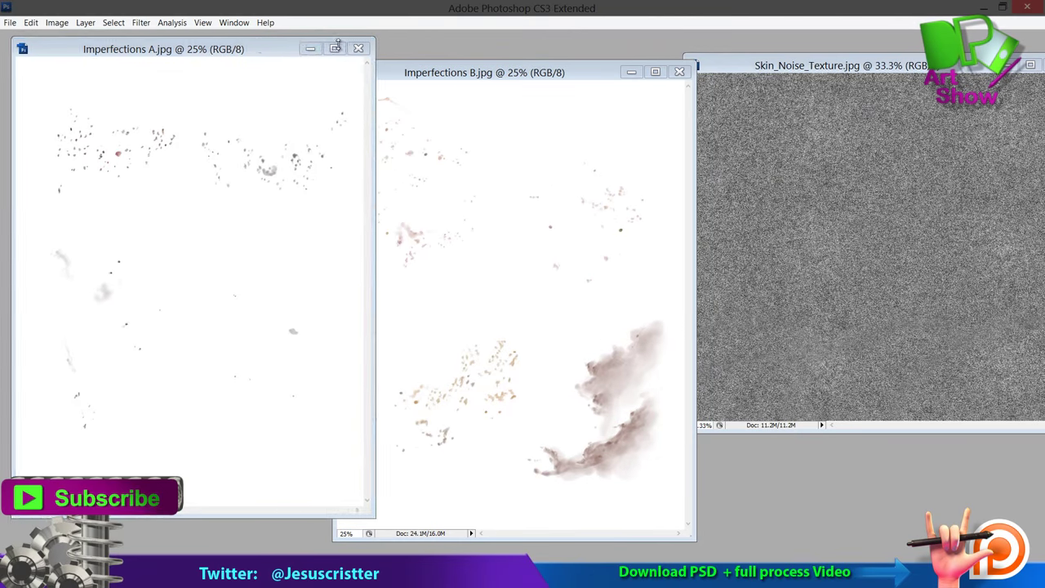
left_click_drag(844, 66, 806, 104)
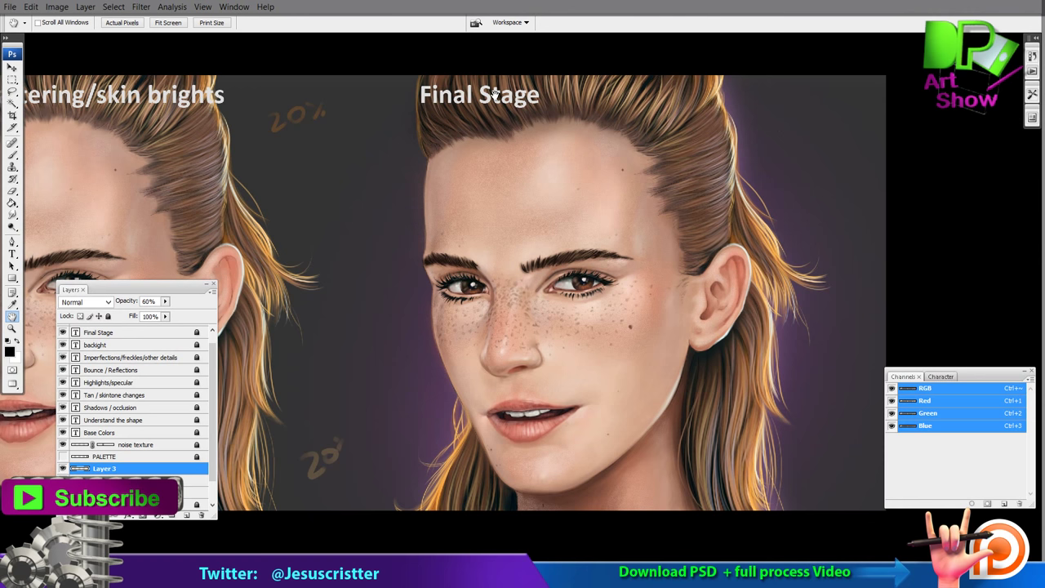
Step: Sample a dark brown from the Final Stage portrait, brush along the jaw and neck, and undo the last stroke
key("i")
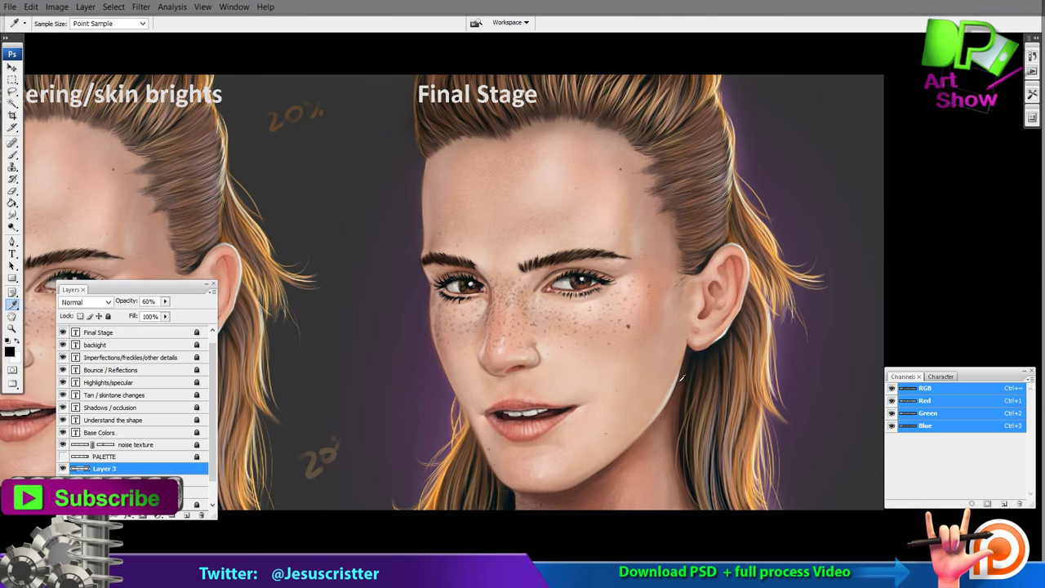
left_click(682, 333, "alt")
left_click_drag(670, 400, 543, 517)
left_click_drag(674, 367, 617, 454)
key("space")
key("ctrl+z")
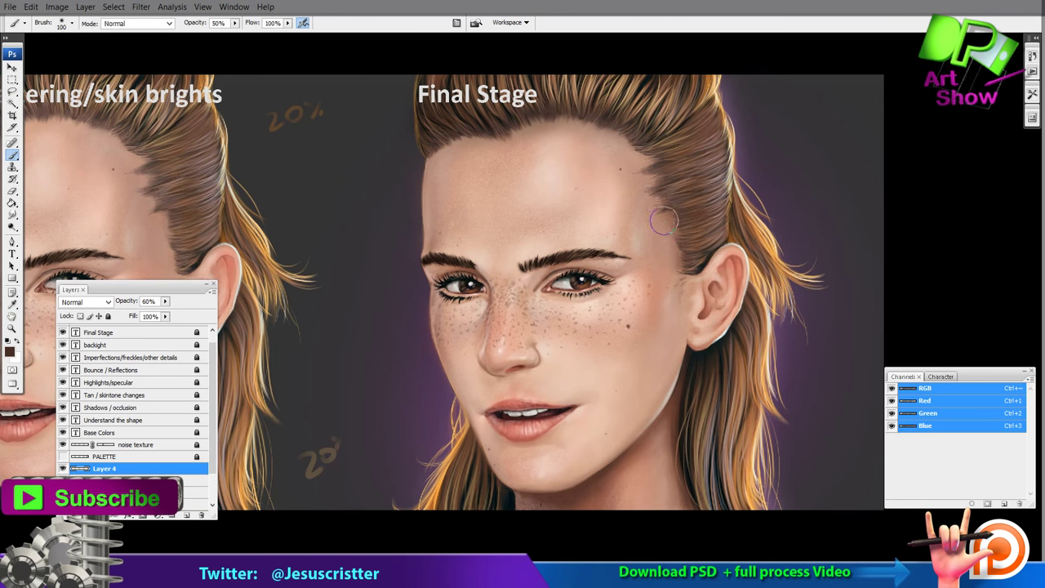
Step: Brush a shadow along the lower cheek of the Final Stage face with a larger brush and set Layer 4's opacity to 23%
key("bracketright")
left_click_drag(462, 379, 480, 433)
key("space")
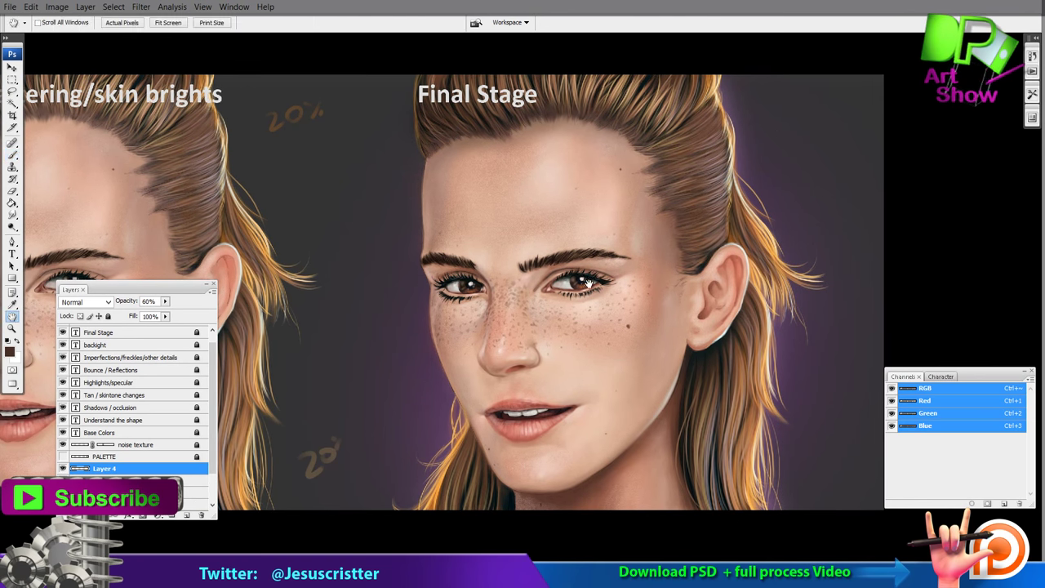
key("2")
key("3")
left_click_drag(637, 255, 693, 247)
left_click_drag(596, 315, 603, 318)
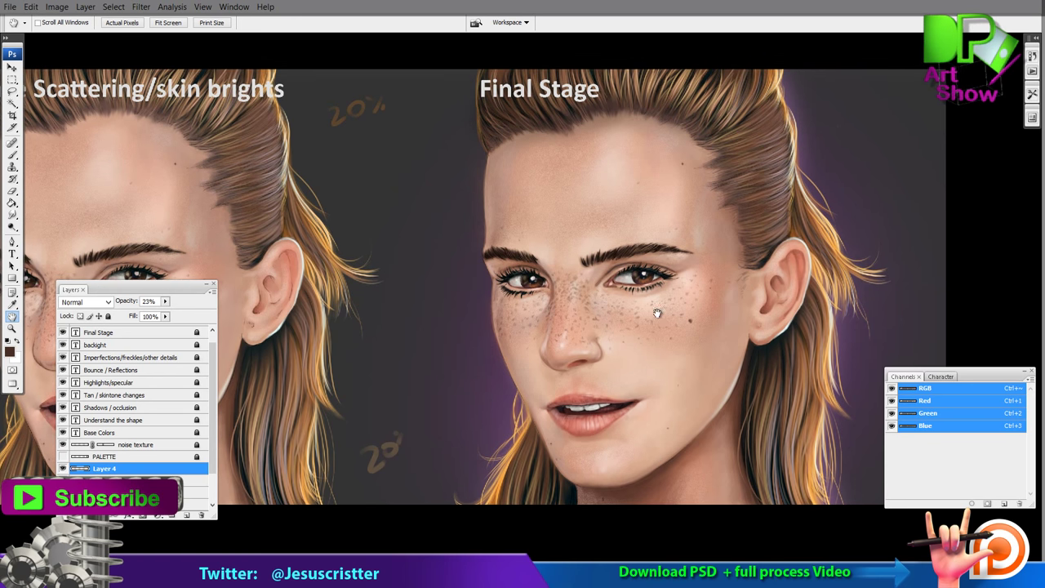
Step: Merge Layer 4 down into Layer 3 and select the layer beneath it
left_click(662, 307, "alt")
left_click(666, 305, "ctrl")
key("ctrl+e")
key("alt+bracketleft")
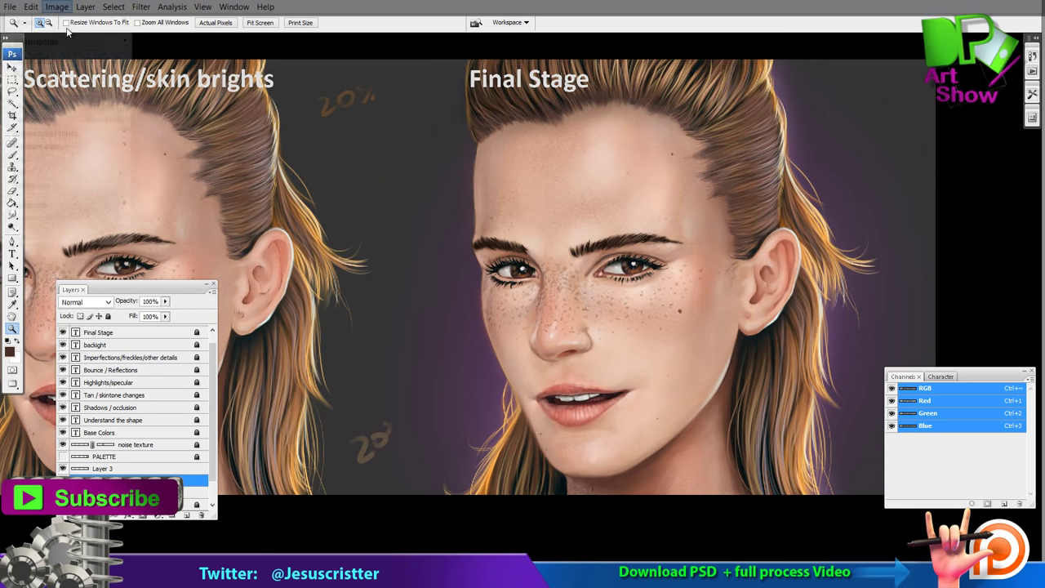
key("ctrl+u")
key("Escape")
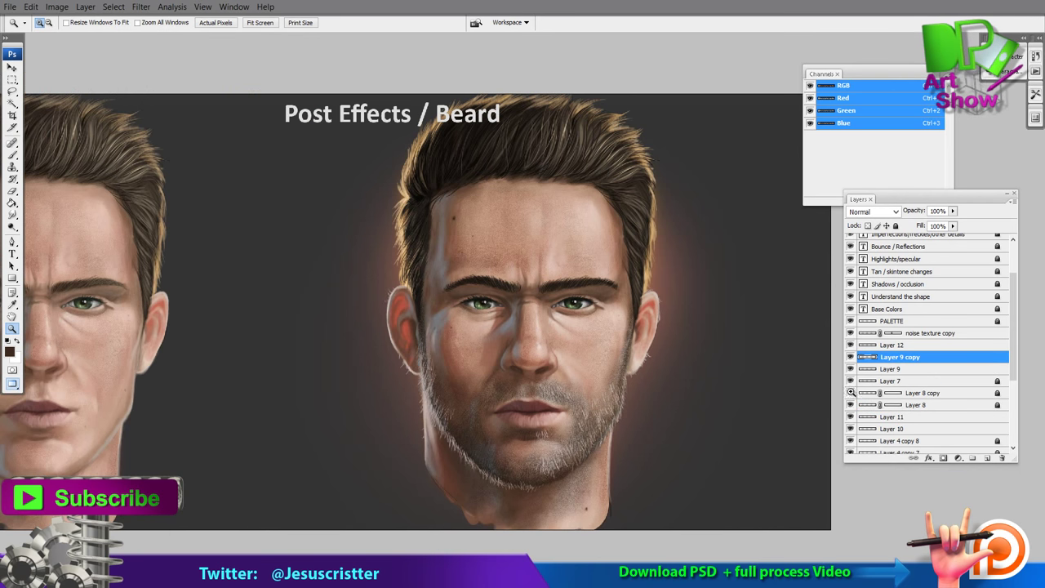
Step: Set Layer 9 copy's opacity to 50% in the male portrait and toggle Layer 9's visibility
key("h")
key("5")
left_click(850, 369)
Step: Unlock Layer 7 of the bearded portrait, duplicate it and merge the copy back down
left_click(891, 380)
left_click(896, 226)
left_click_drag(906, 380, 987, 458)
key("z")
left_click(556, 338)
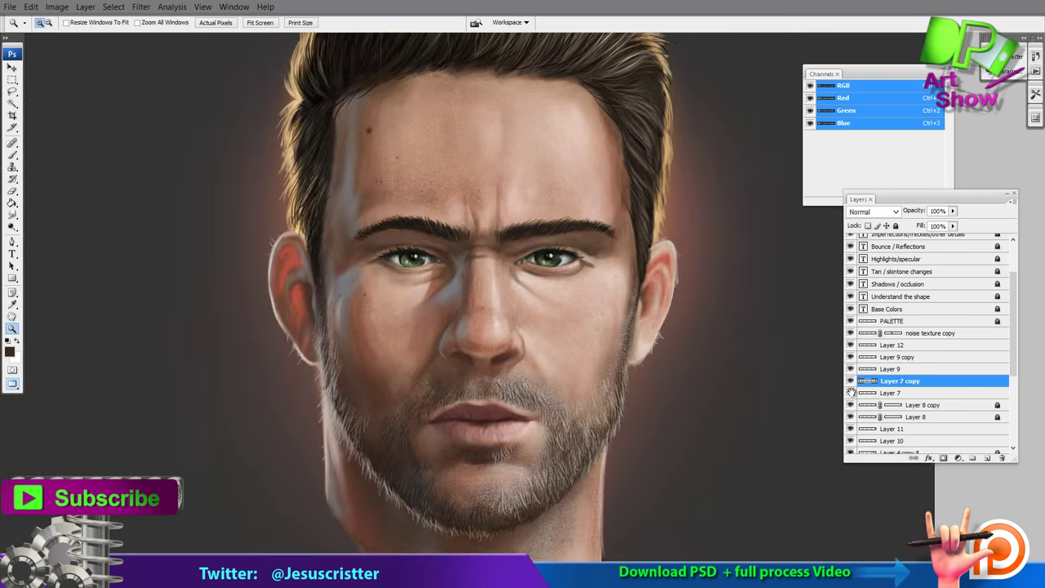
key("ctrl+e")
Step: Unlock Layer 8 copy and Layer 8, and duplicate Layer 8 copy
left_click(923, 393)
left_click(896, 226)
left_click(916, 405)
left_click(896, 226)
left_click_drag(868, 393, 986, 458)
left_click(481, 290, "alt")
scroll(850, 395, "up", 2)
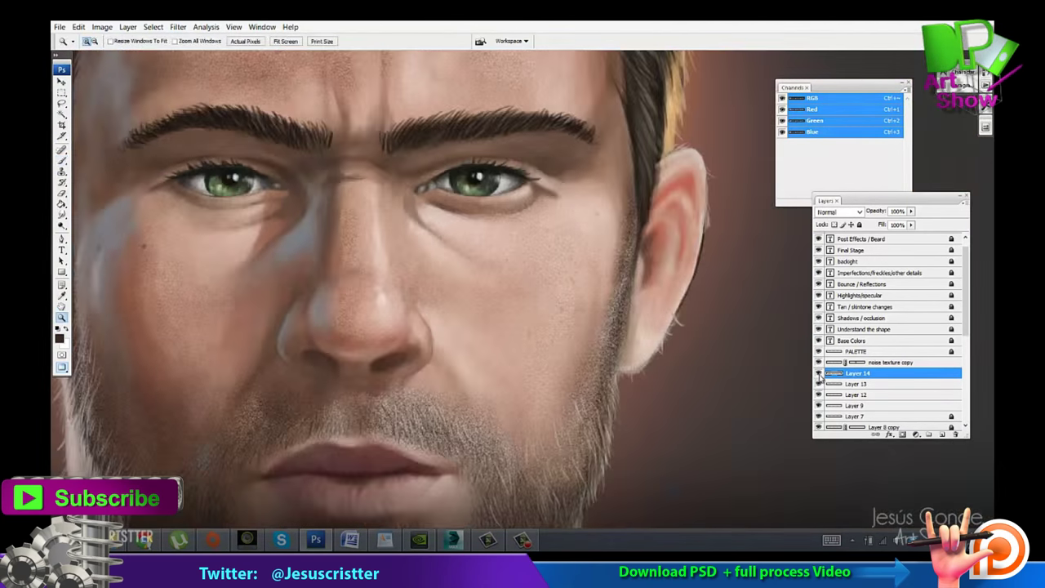
scroll(819, 375, "down", 2)
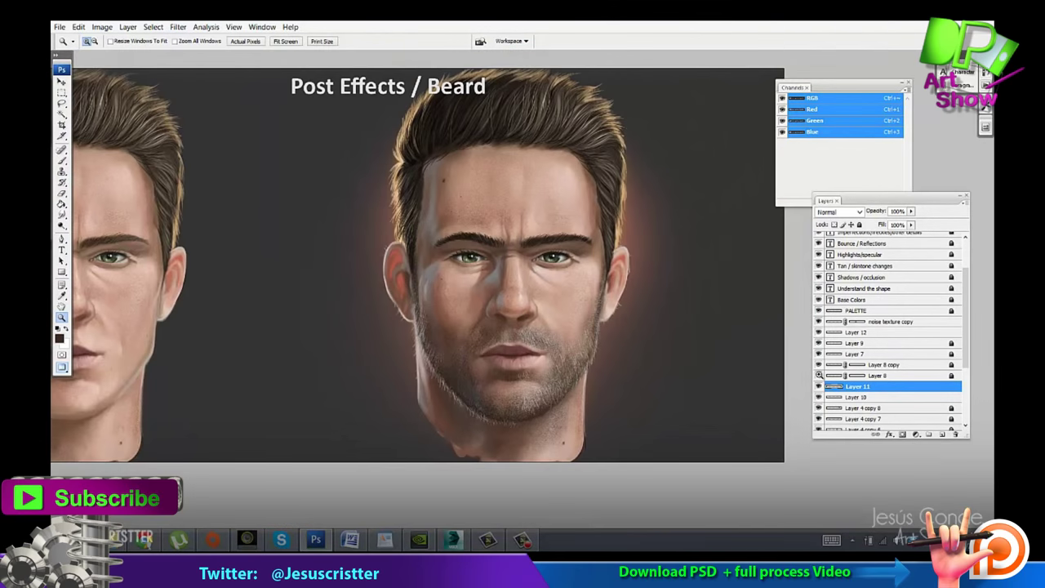